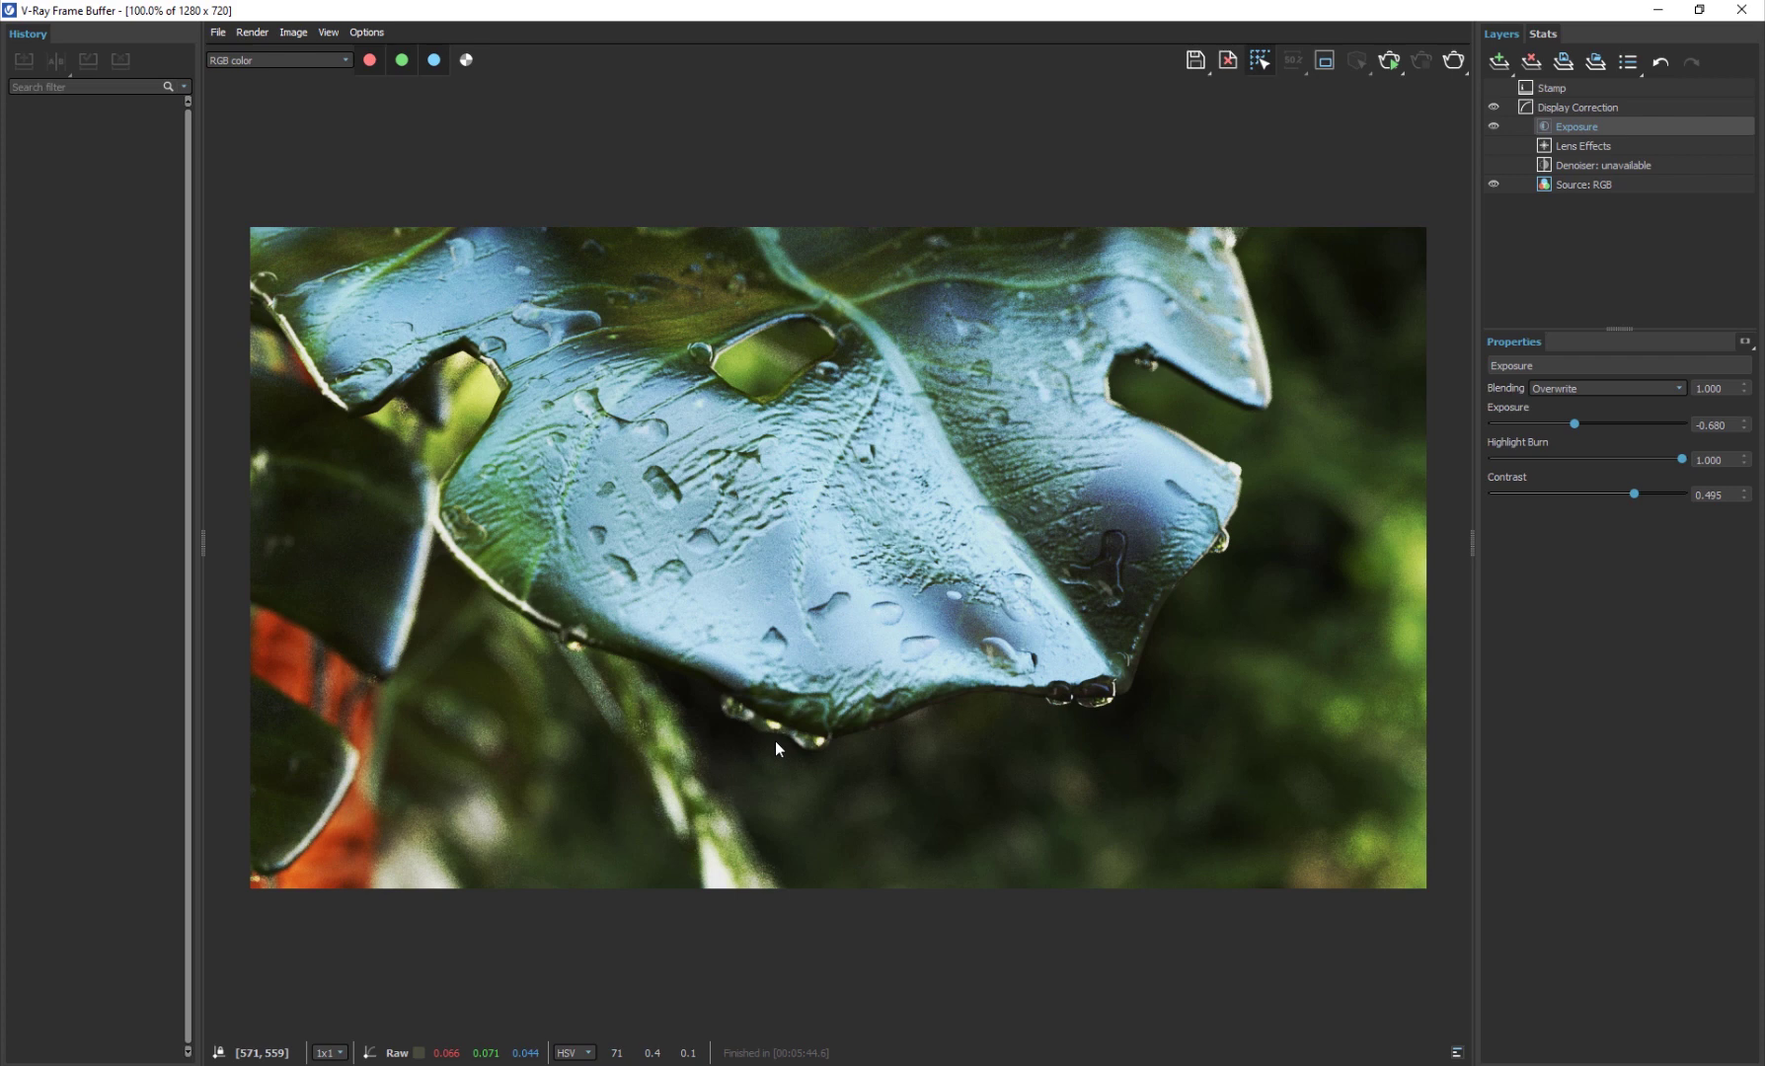
- In Windows Photos, move from the Pepsi can render to Render_Leaves.jpg, the droplet-covered leaf close-up
{"action": "scroll", "coordinate": [681, 489], "scroll_direction": "up", "scroll_amount": 2}
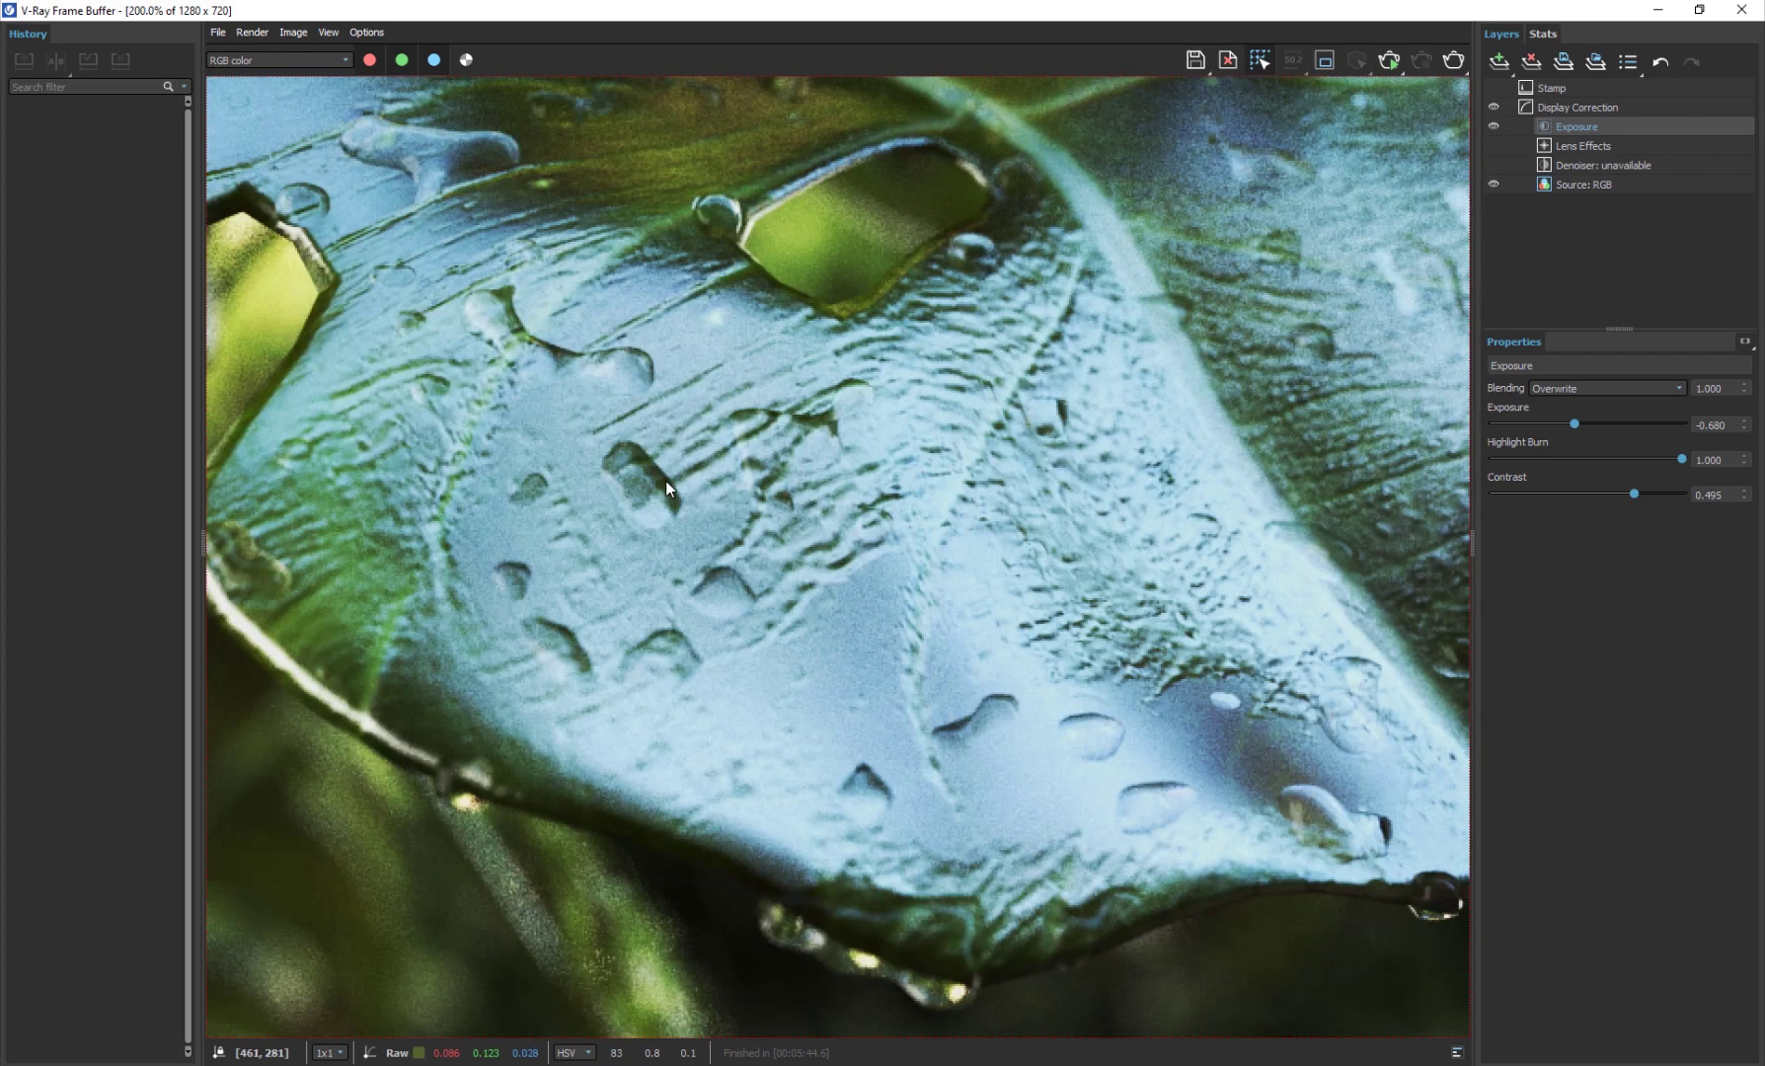
{"action": "scroll", "coordinate": [664, 480], "scroll_direction": "down", "scroll_amount": 2}
{"action": "scroll", "coordinate": [1071, 749], "scroll_direction": "up", "scroll_amount": 2}
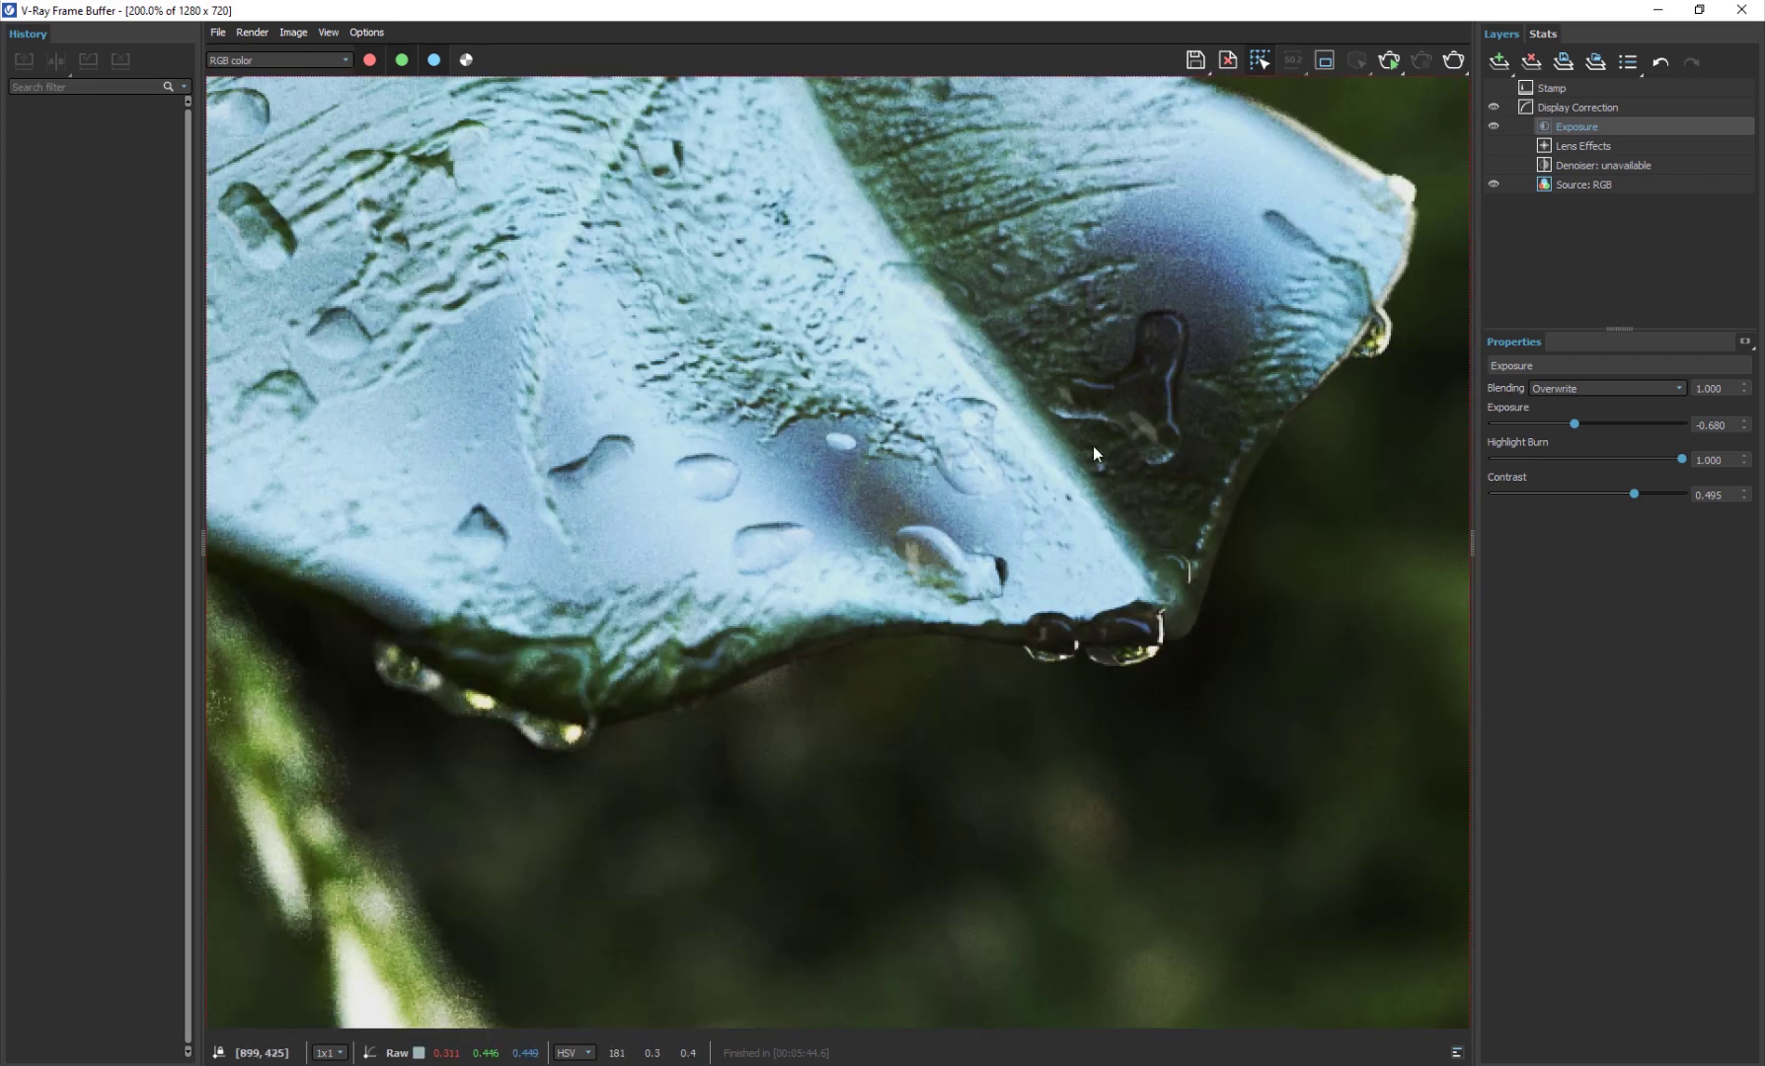
{"action": "scroll", "coordinate": [1133, 401], "scroll_direction": "down", "scroll_amount": 2}
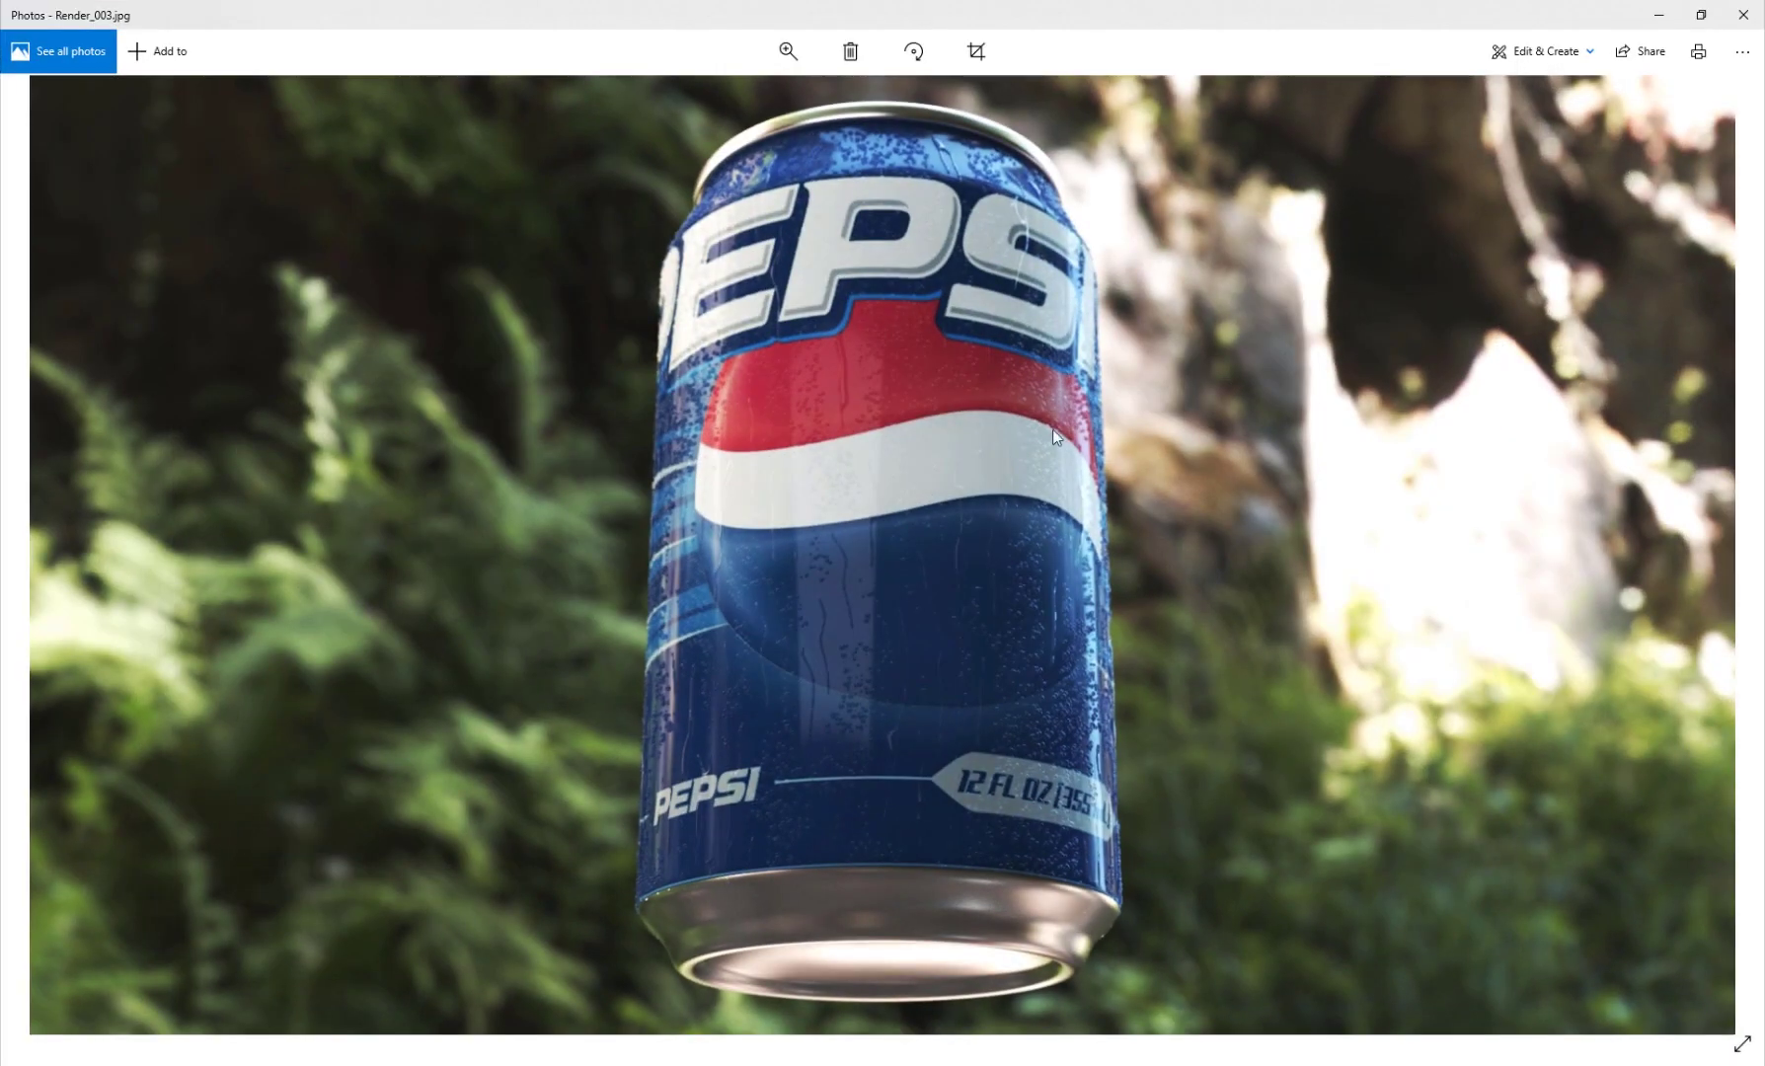
{"action": "key", "text": "Right"}
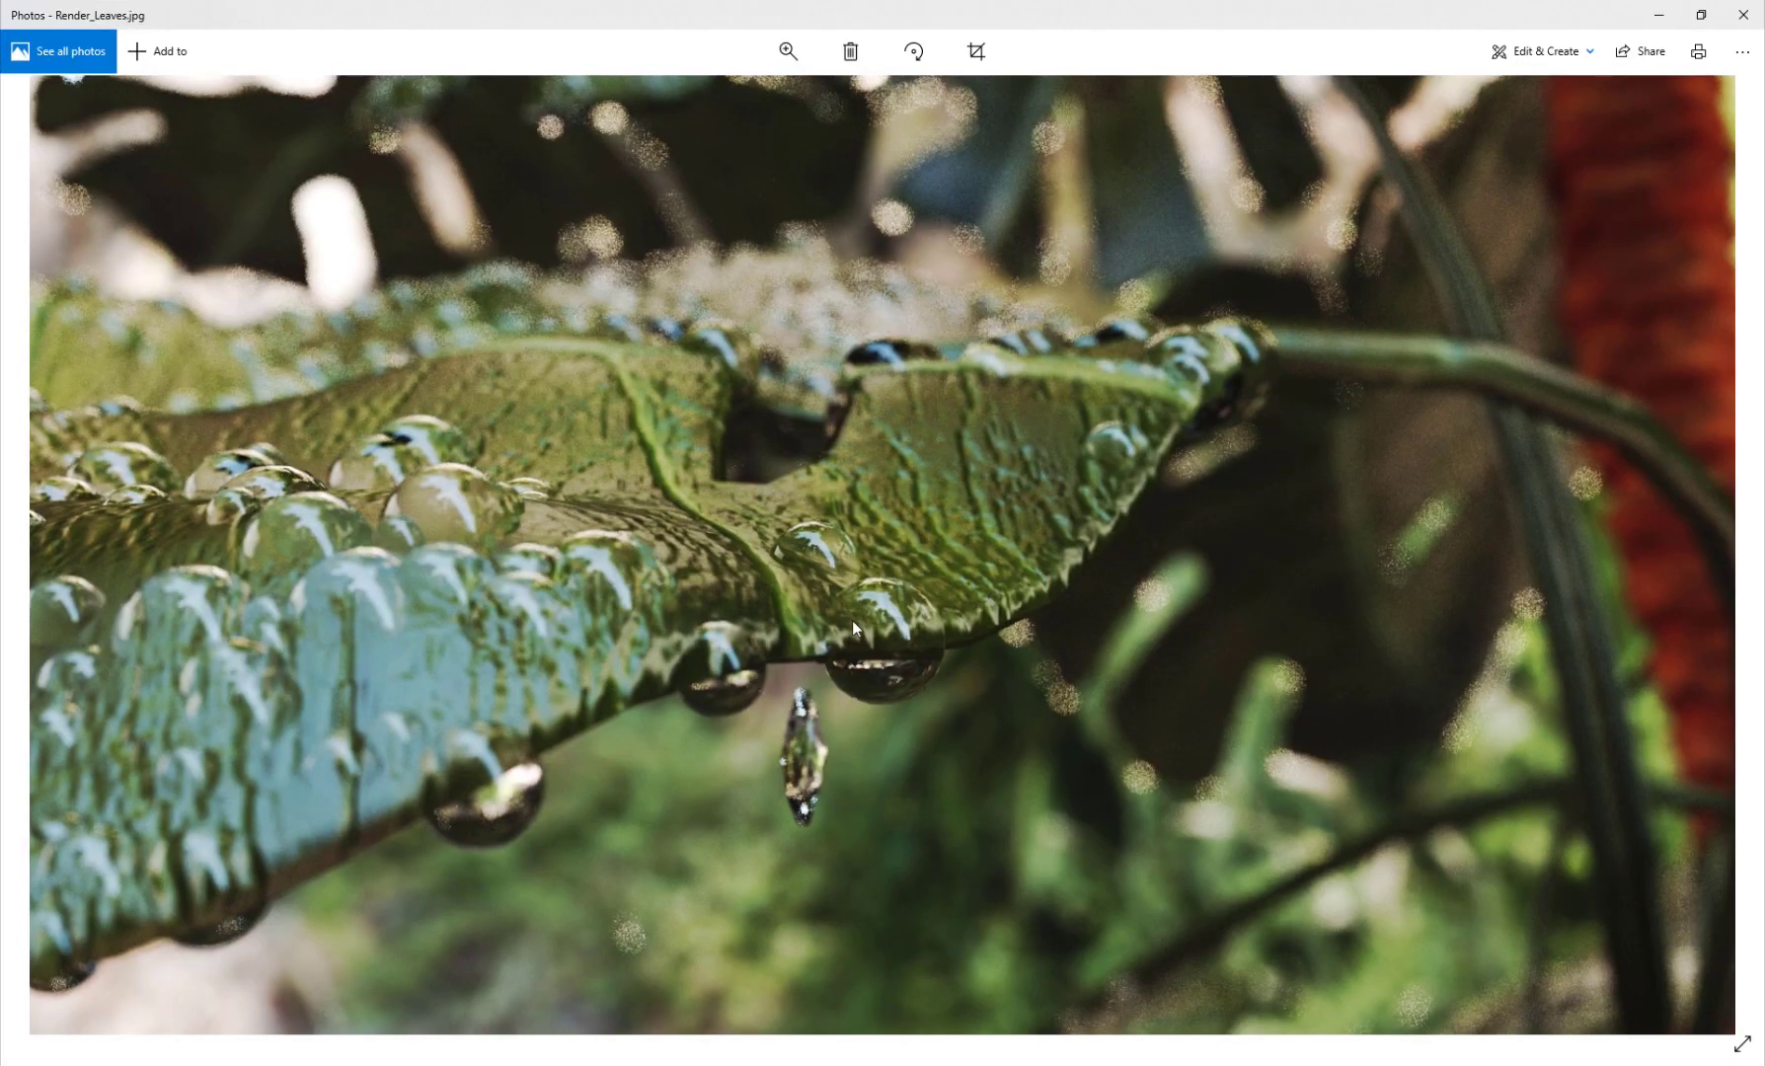
{"action": "scroll", "coordinate": [852, 621], "scroll_direction": "up", "scroll_amount": 2}
{"action": "scroll", "coordinate": [806, 612], "scroll_direction": "down", "scroll_amount": 2}
- Restore the V-Ray Frame Buffer from the taskbar, then minimize it to reveal the 022.max leaf scene
{"action": "mouse_move", "coordinate": [571, 1003]}
{"action": "left_click", "coordinate": [428, 990]}
{"action": "scroll", "coordinate": [1039, 543], "scroll_direction": "up", "scroll_amount": 2}
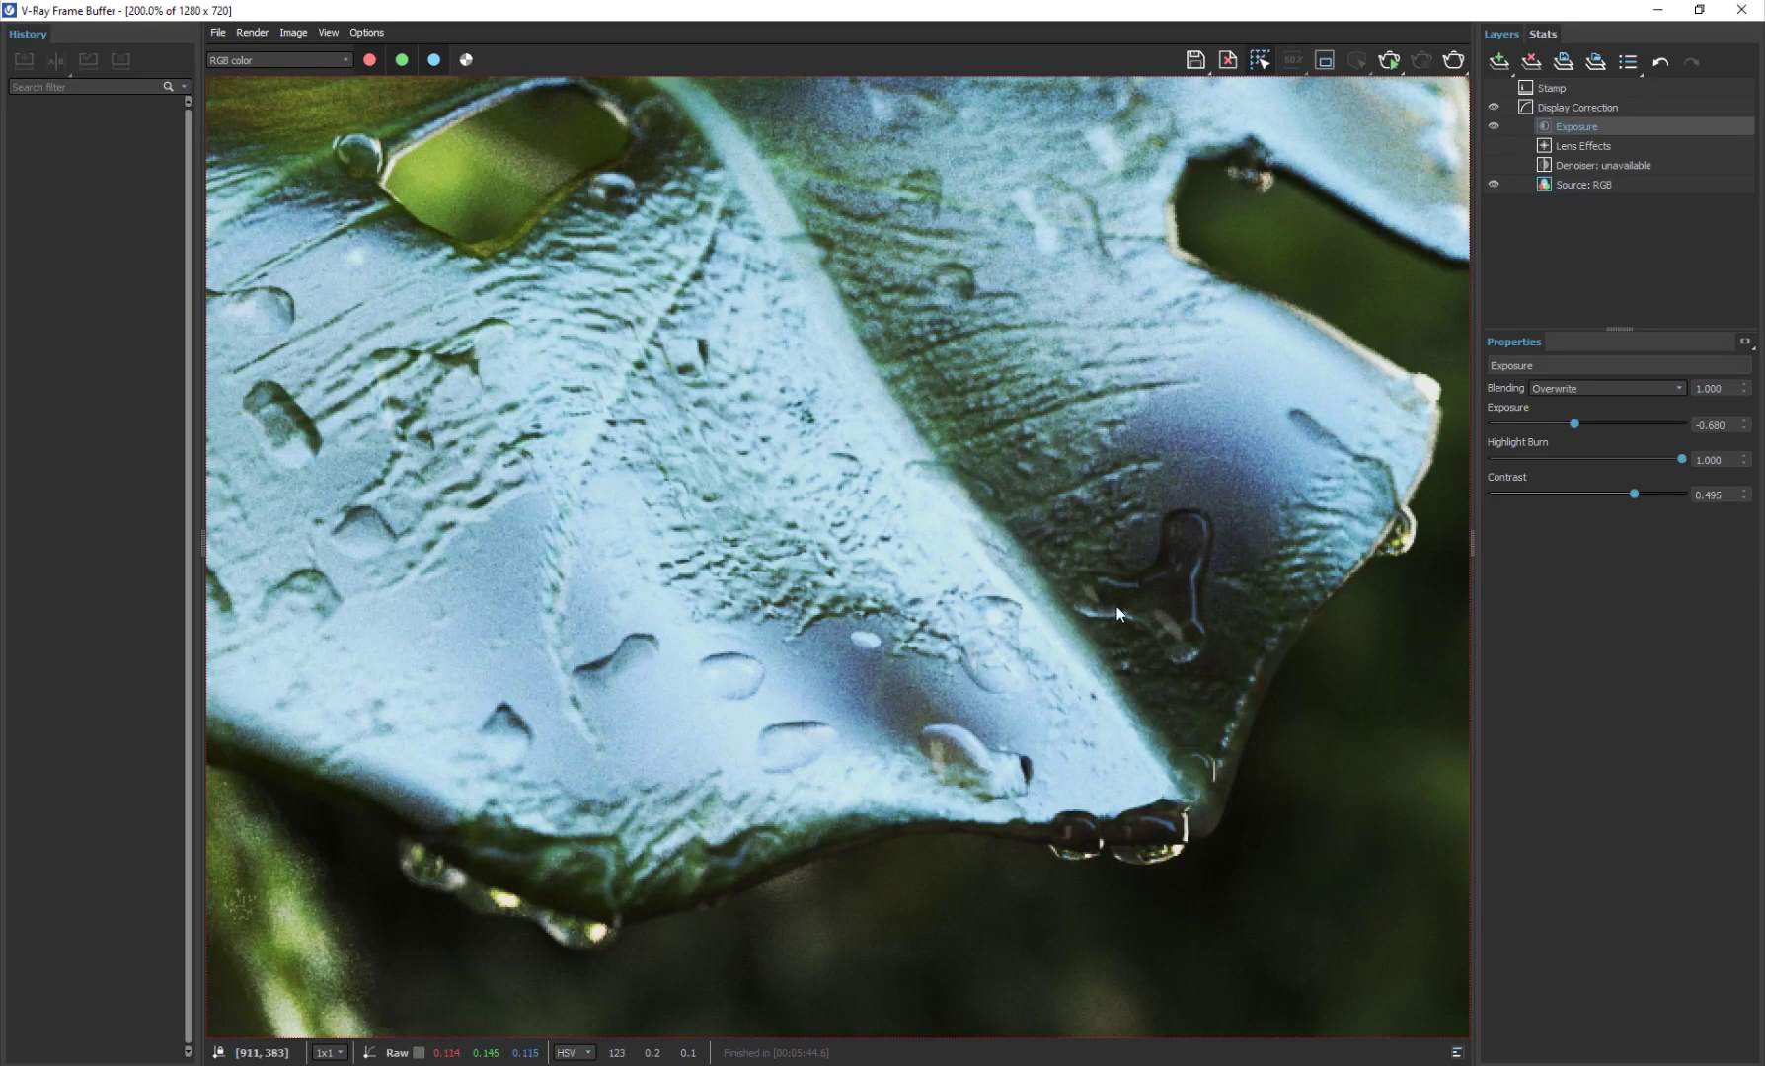
{"action": "scroll", "coordinate": [949, 400], "scroll_direction": "down", "scroll_amount": 2}
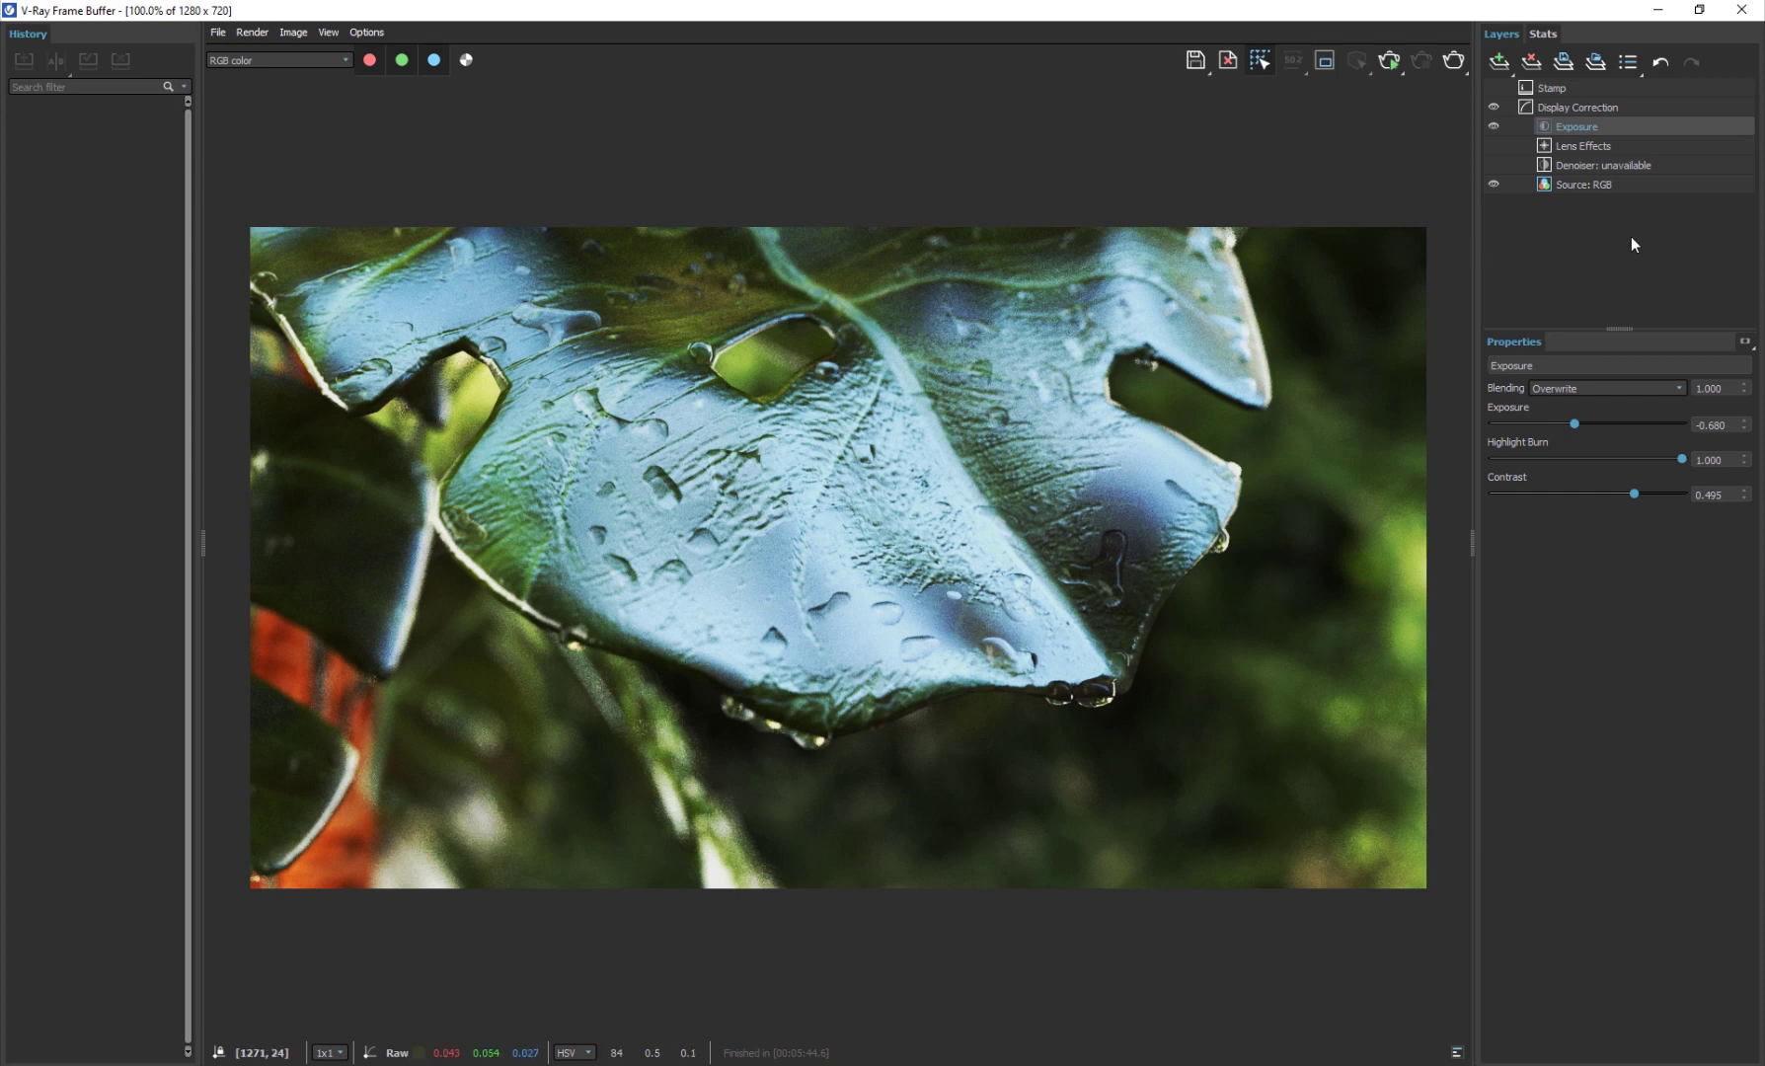
{"action": "left_click", "coordinate": [1658, 10]}
- Switch the viewport to Perspective and zoom out to show the plant and physical camera
{"action": "key", "text": "p"}
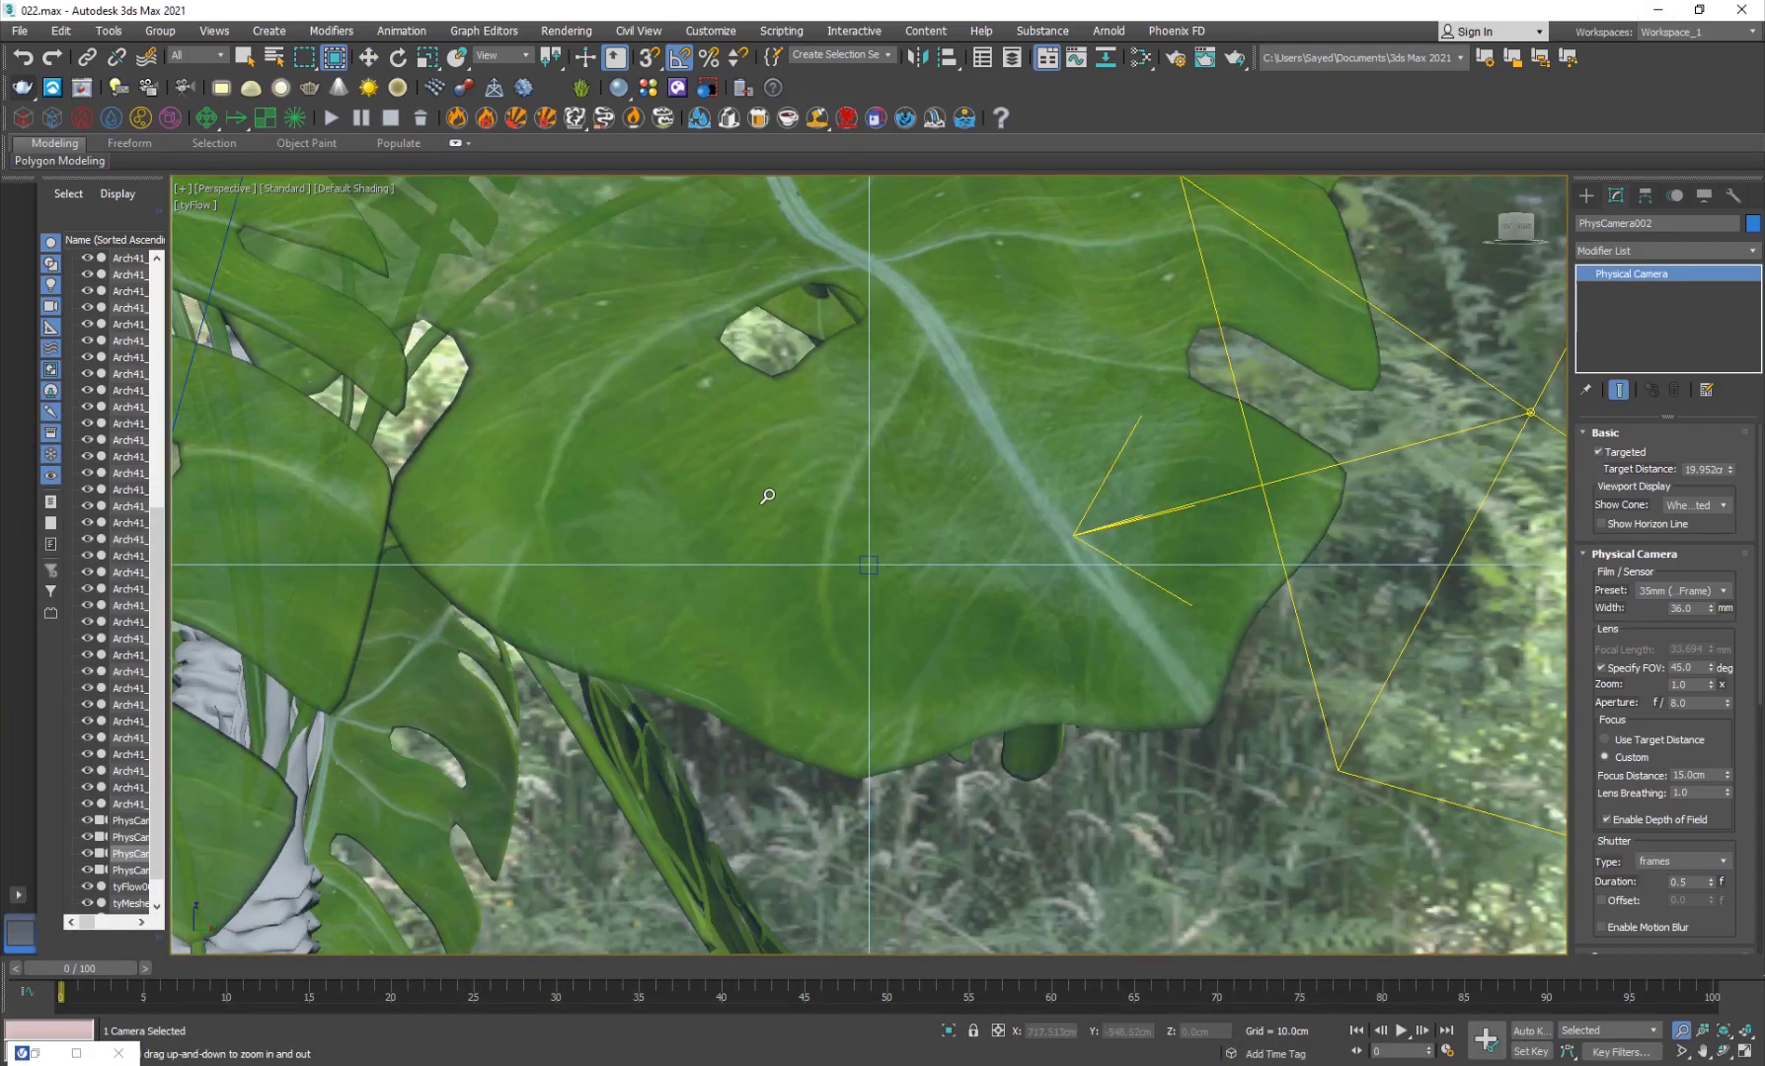
{"action": "left_click_drag", "start_coordinate": [800, 564], "coordinate": [1031, 771]}
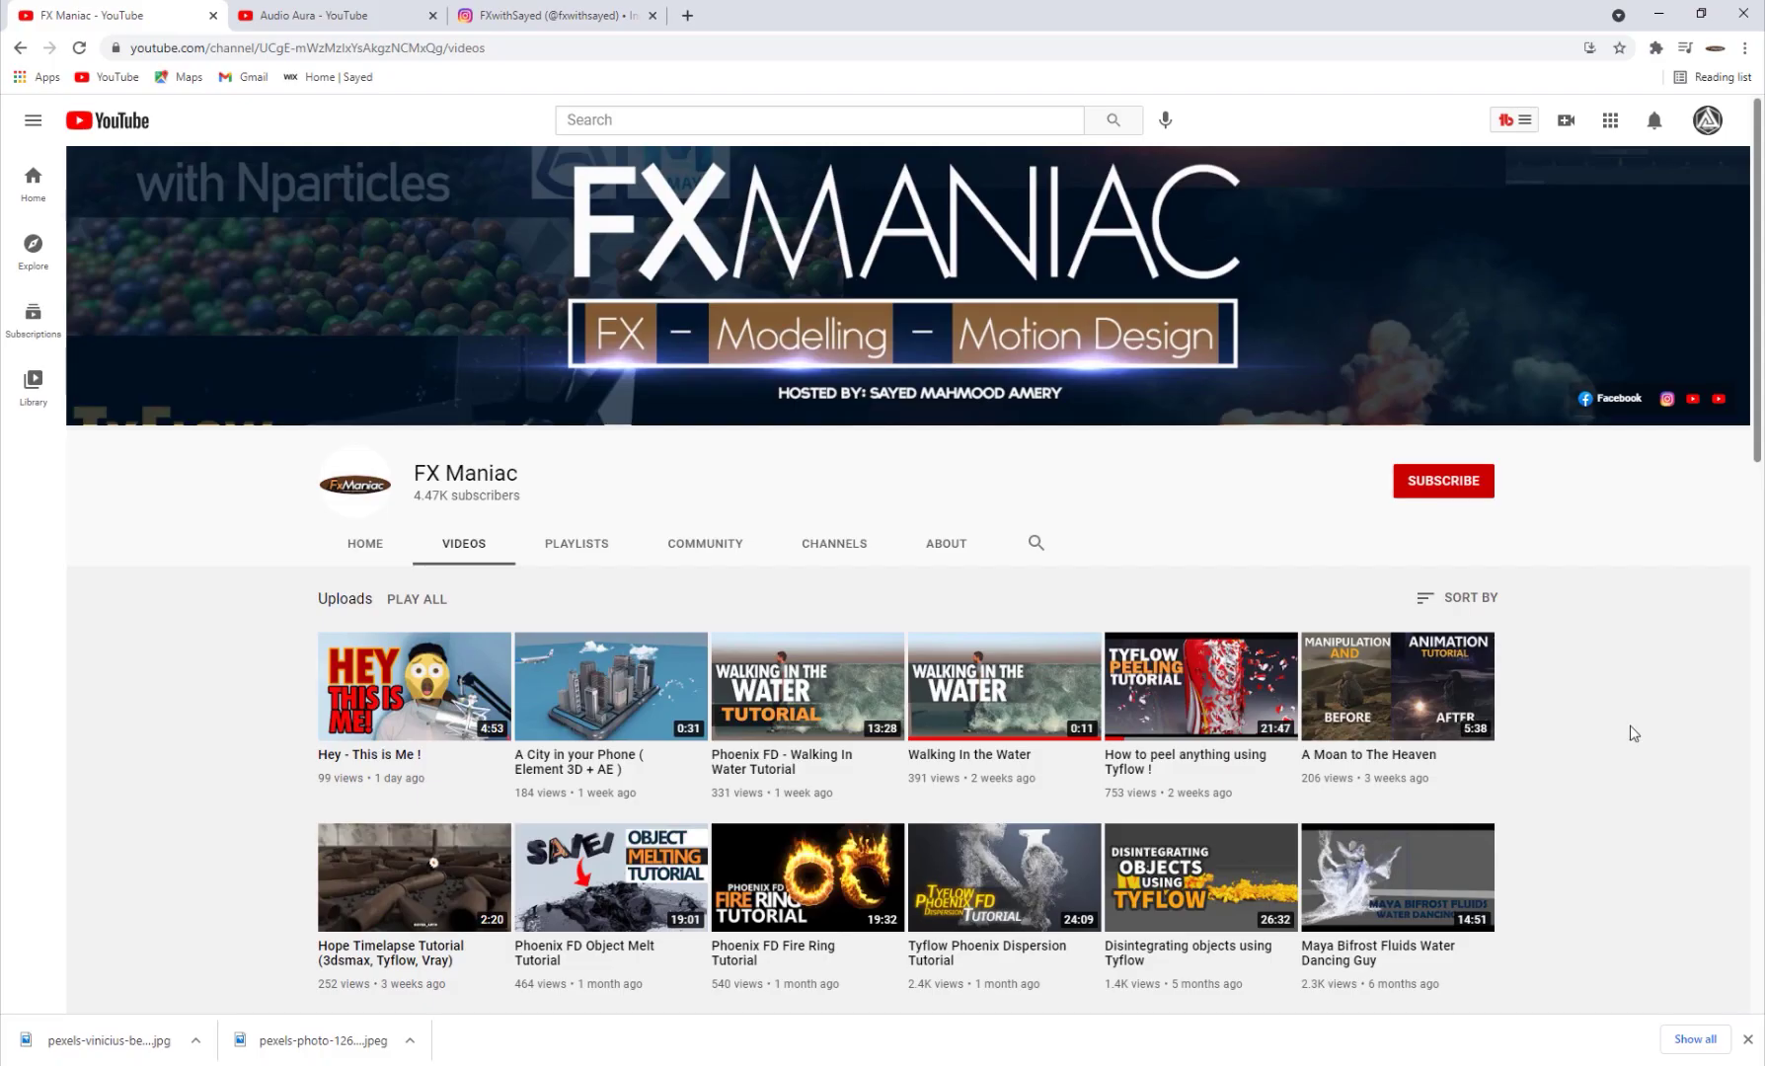
- Subscribe to the FX Maniac channel and set its bell notifications to All
{"action": "left_click", "coordinate": [1431, 499]}
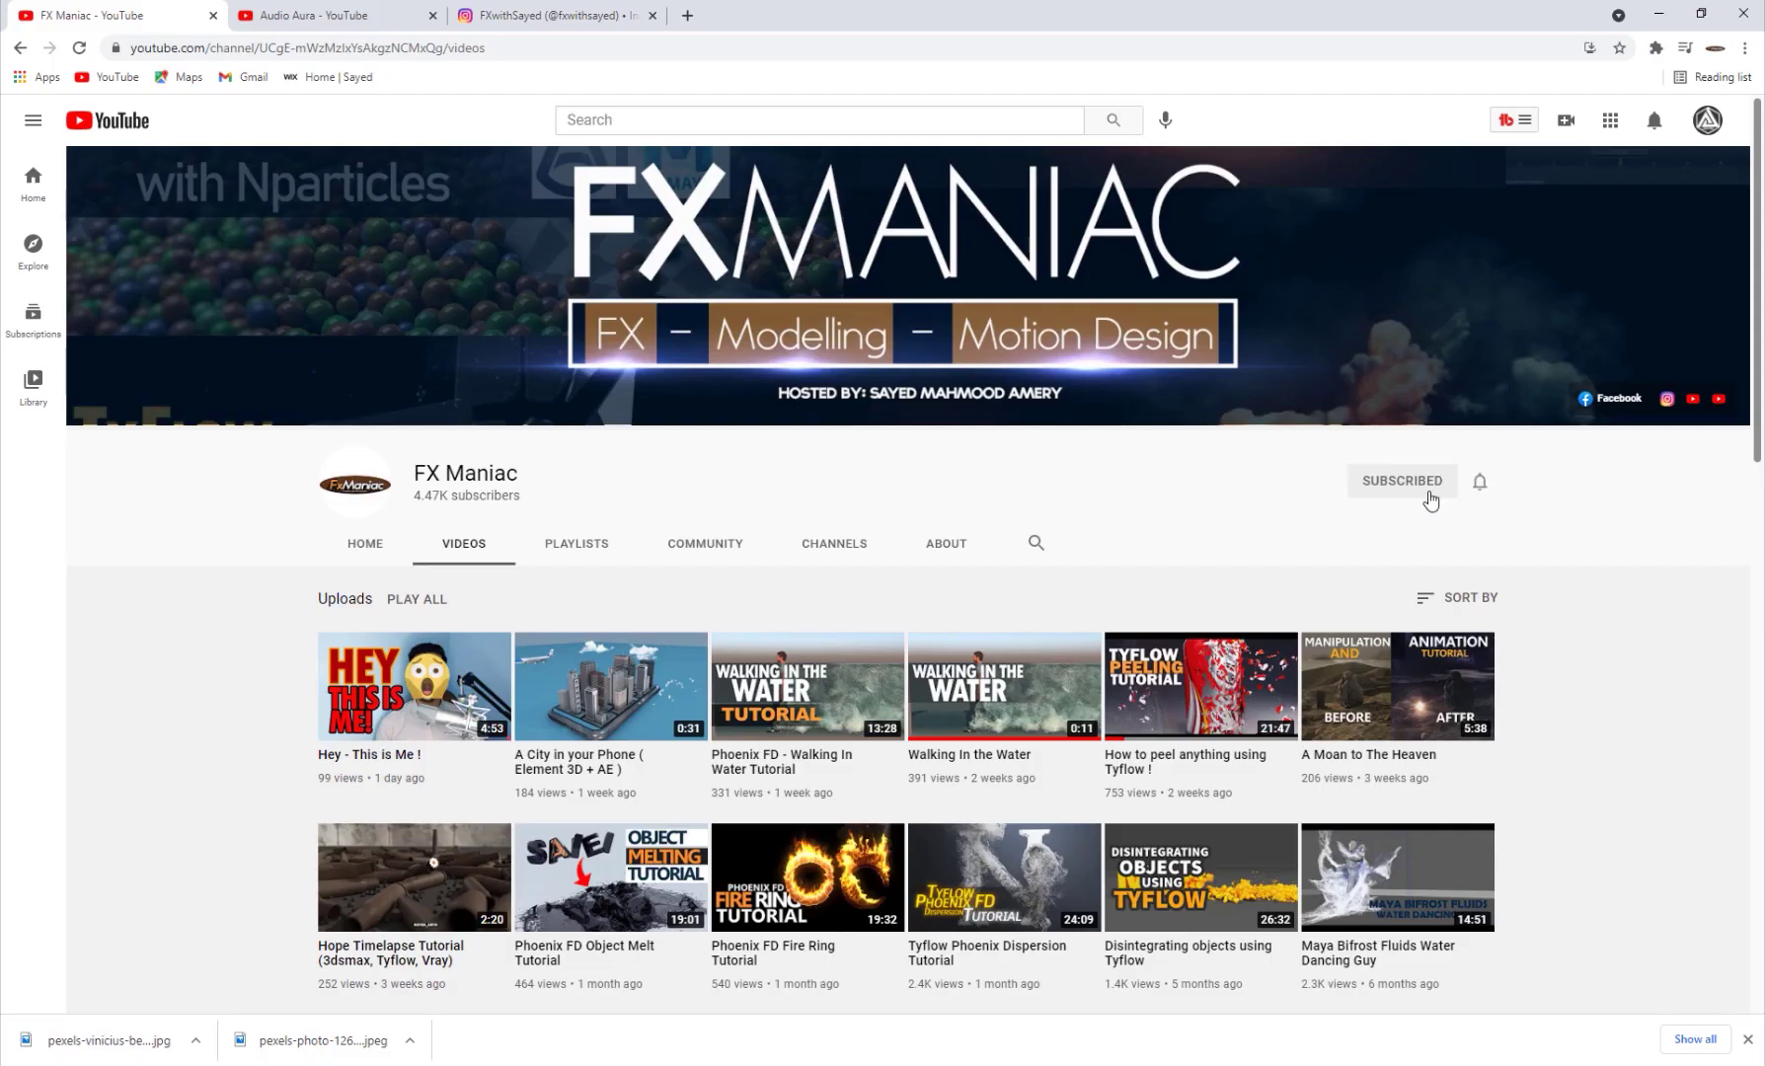
{"action": "left_click", "coordinate": [1478, 483]}
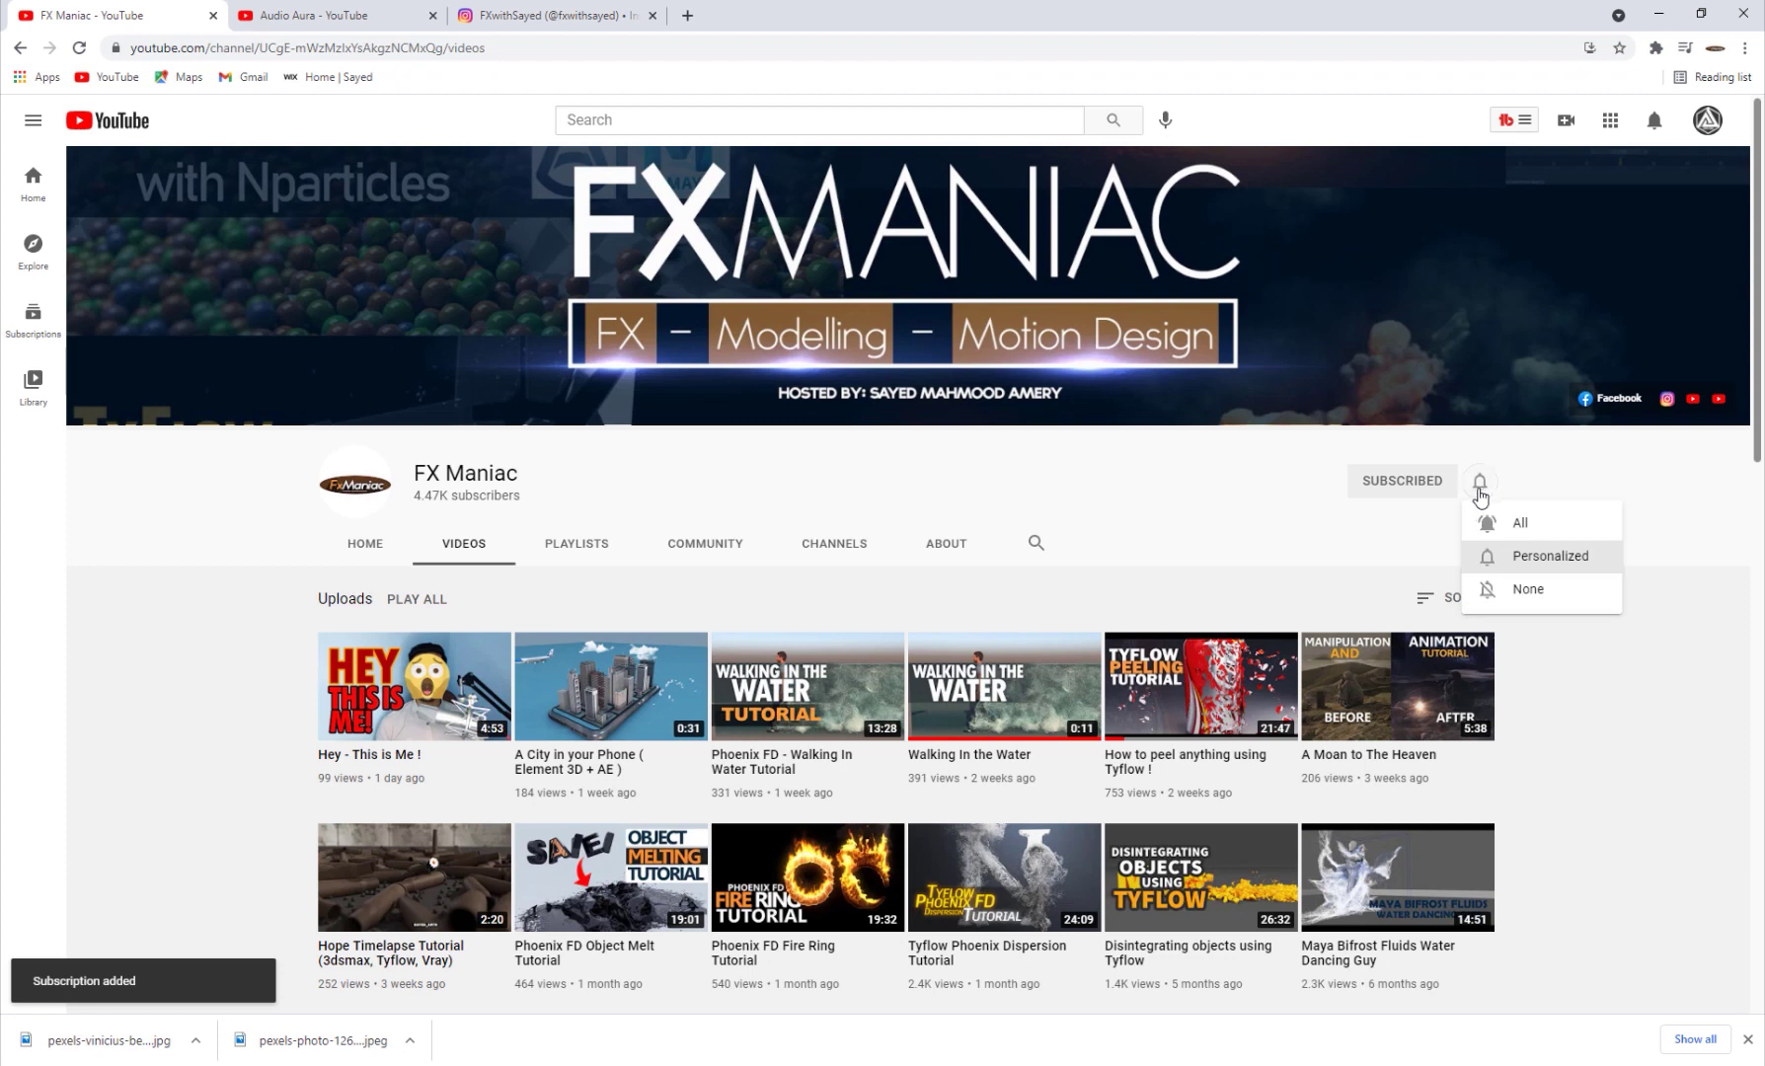
{"action": "left_click", "coordinate": [1522, 529]}
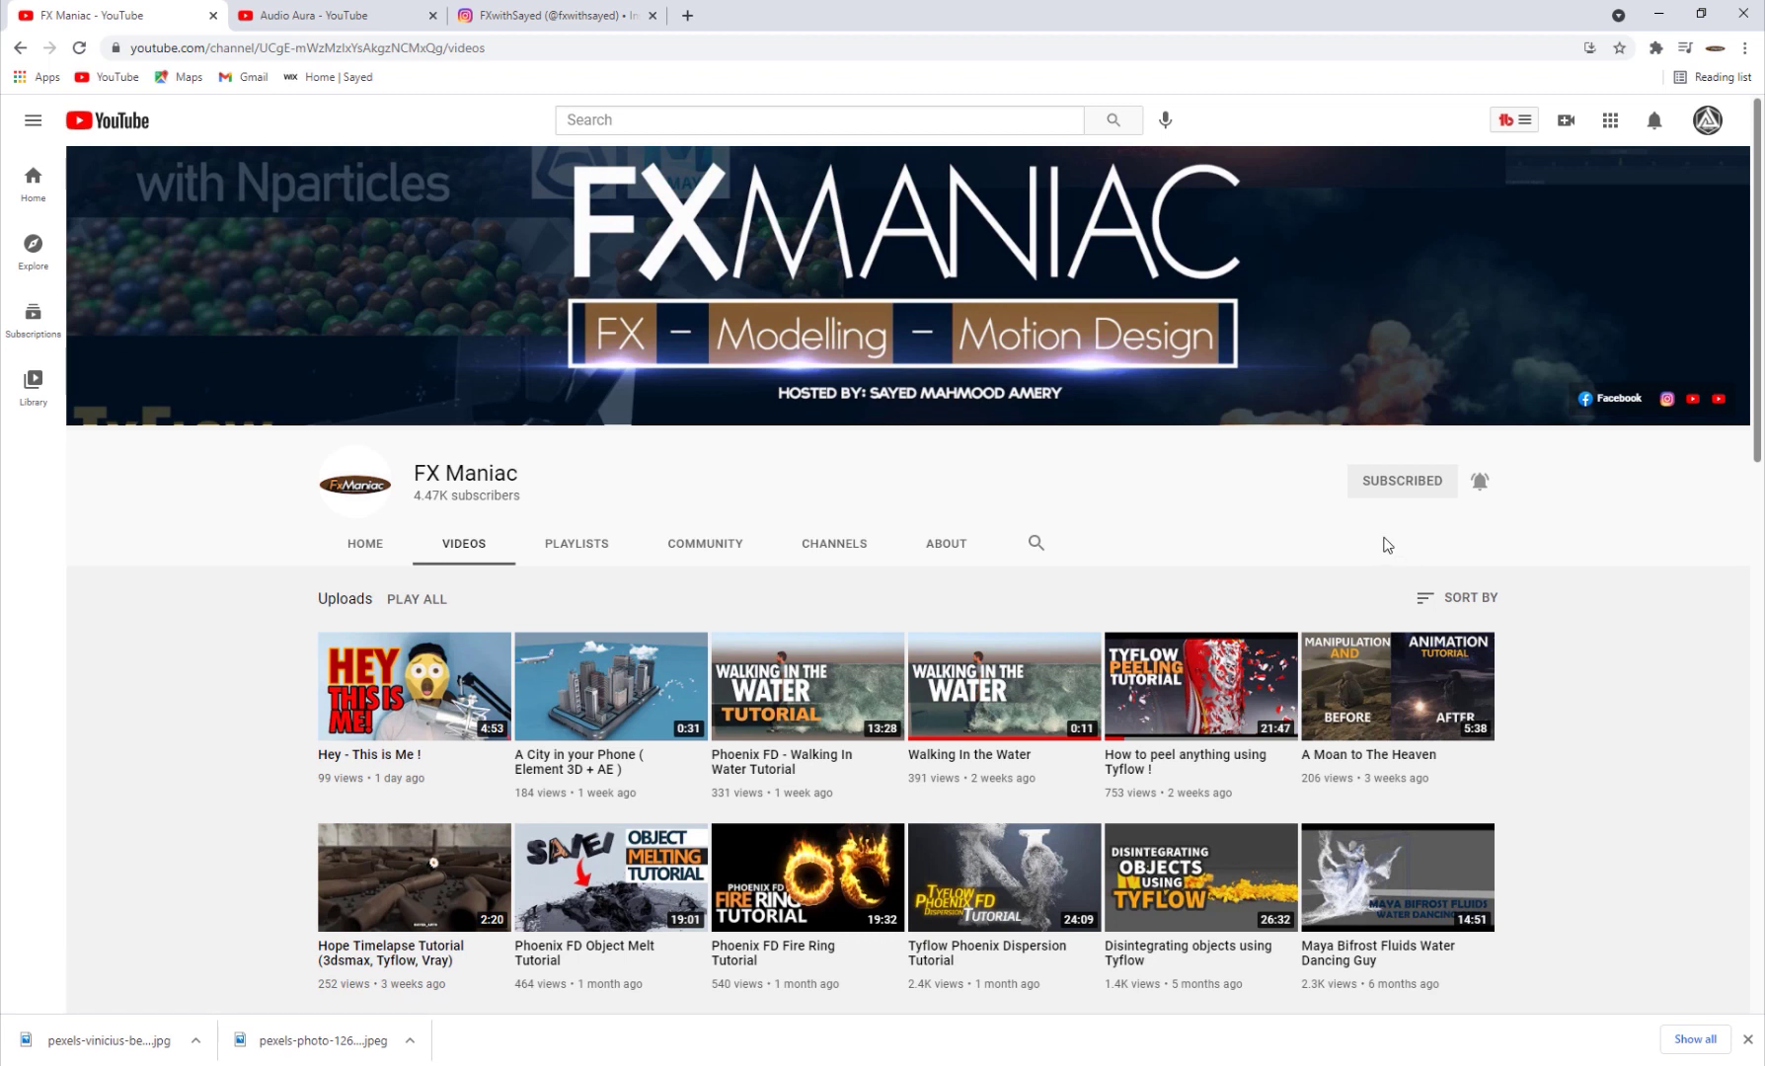
- Select tyFlow001 and open its editor, showing Event_001's Birth, Shape, Scale, Position Object and Display operators
{"action": "left_click_drag", "start_coordinate": [581, 389], "coordinate": [996, 629]}
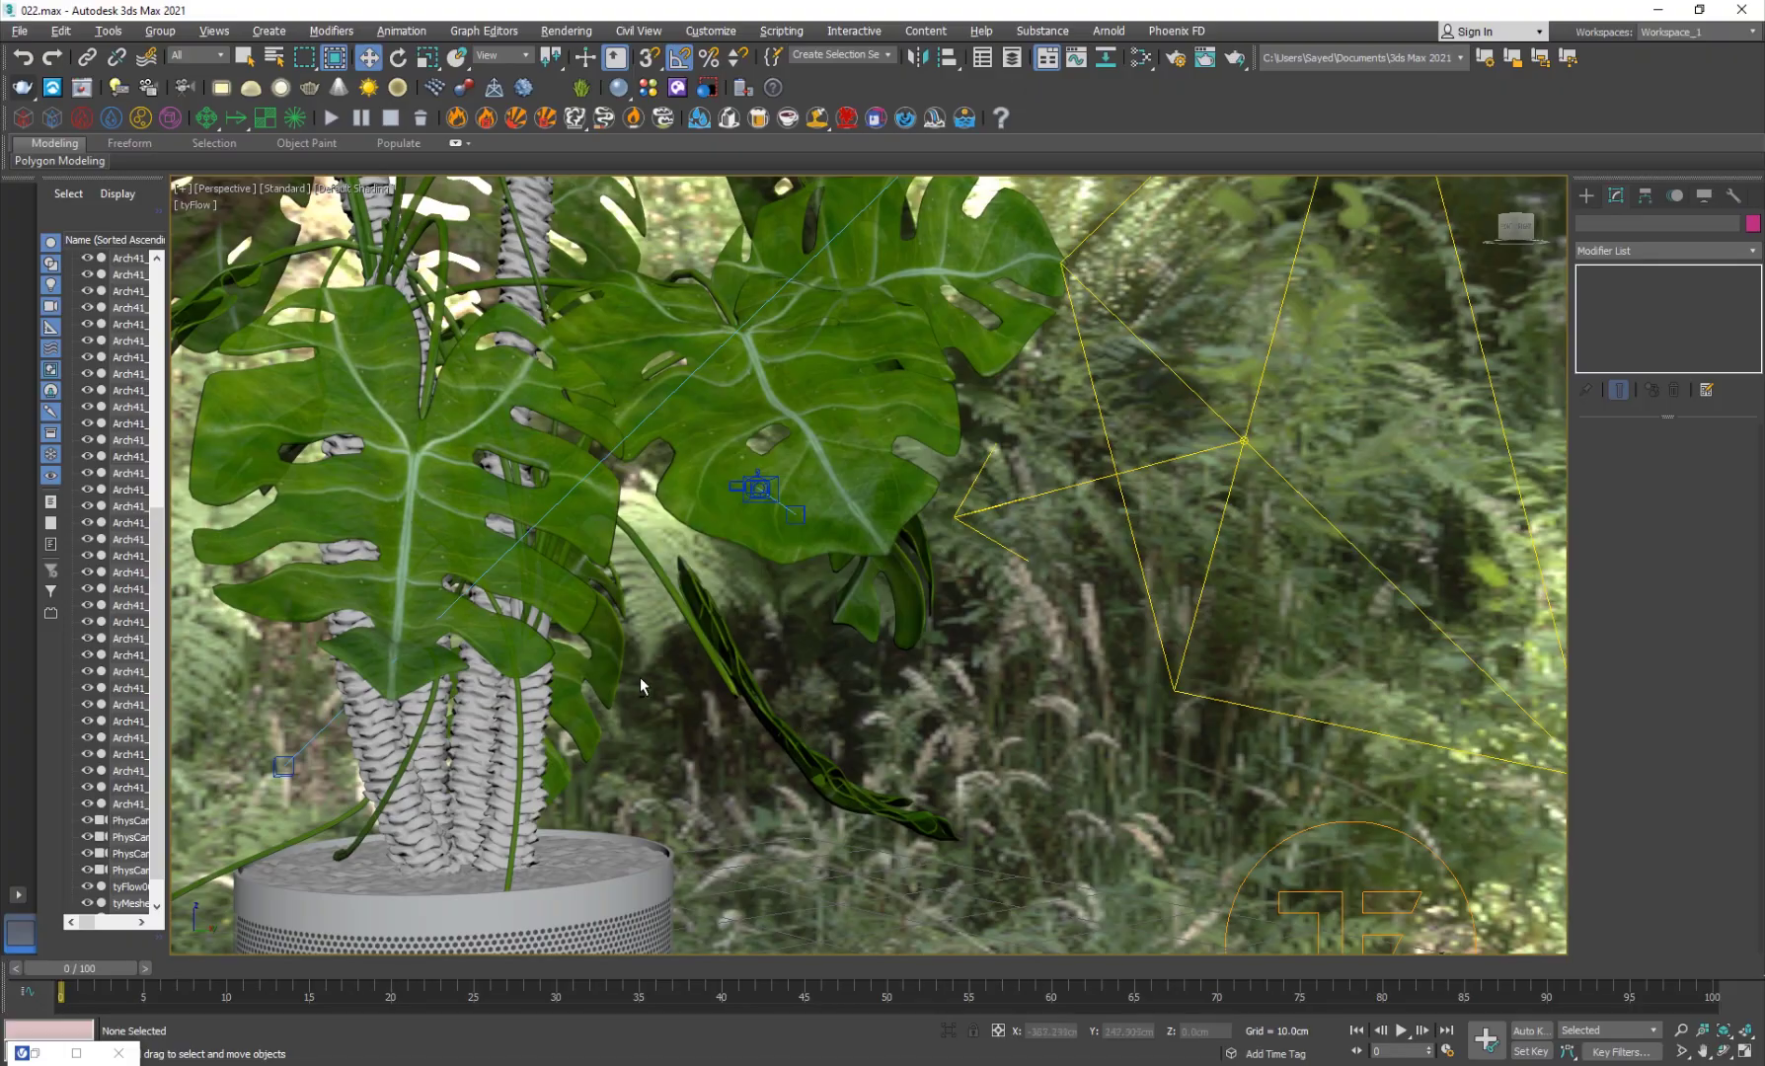
{"action": "middle_click_drag", "start_coordinate": [642, 682], "coordinate": [841, 642]}
{"action": "scroll", "coordinate": [600, 691], "scroll_direction": "down", "scroll_amount": 5}
{"action": "scroll", "coordinate": [842, 642], "scroll_direction": "up", "scroll_amount": 3}
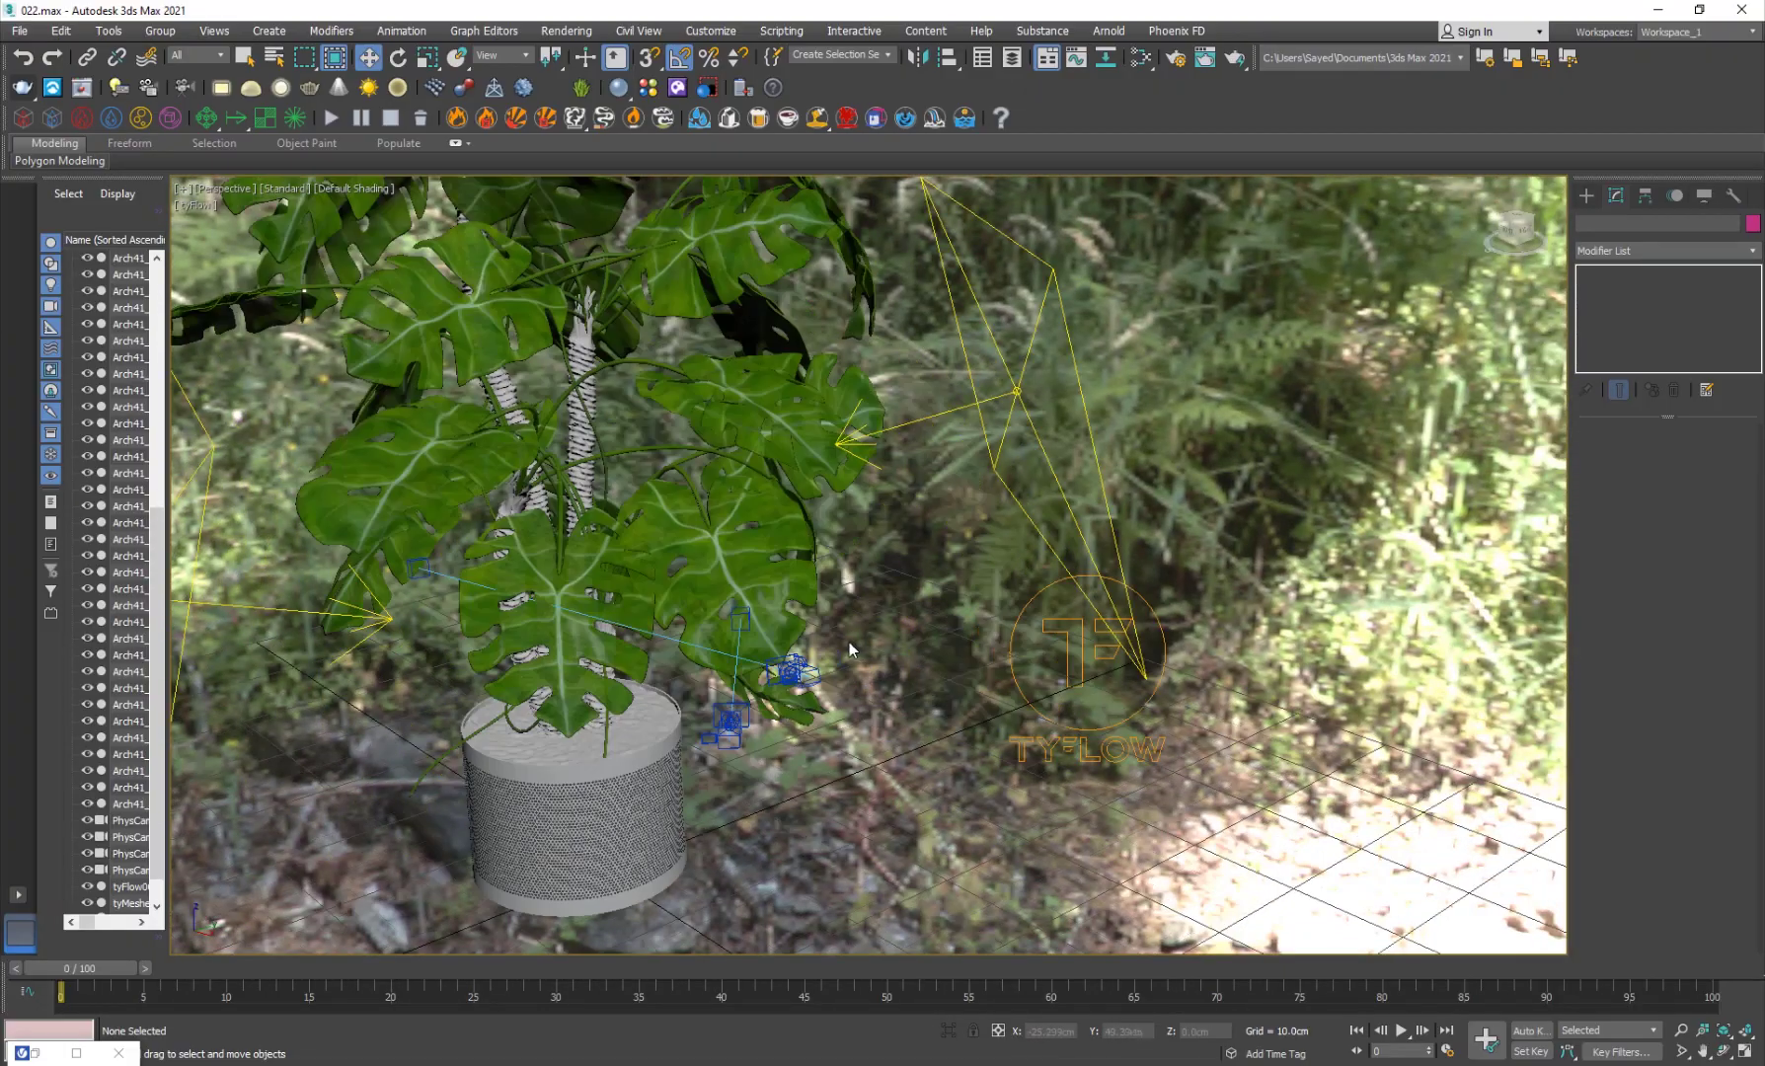
{"action": "scroll", "coordinate": [839, 617], "scroll_direction": "down", "scroll_amount": 6}
{"action": "scroll", "coordinate": [858, 594], "scroll_direction": "up", "scroll_amount": 7}
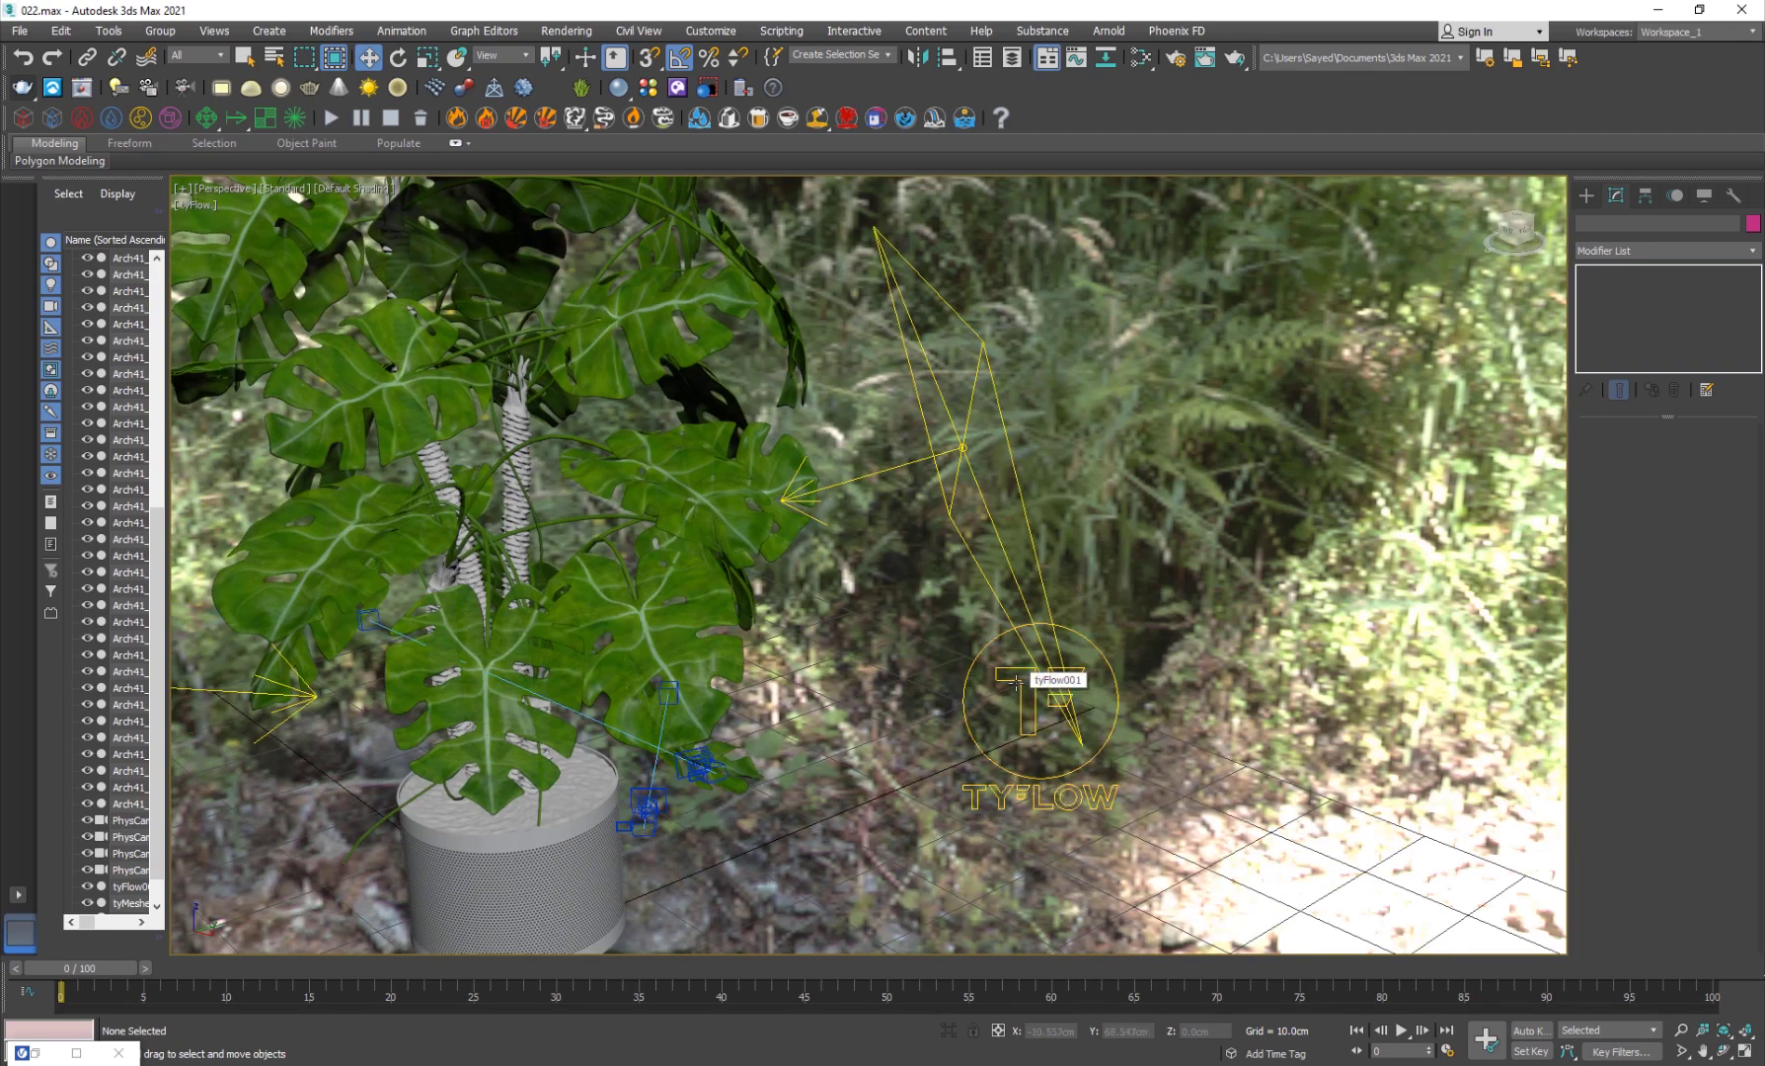
{"action": "left_click", "coordinate": [1017, 681]}
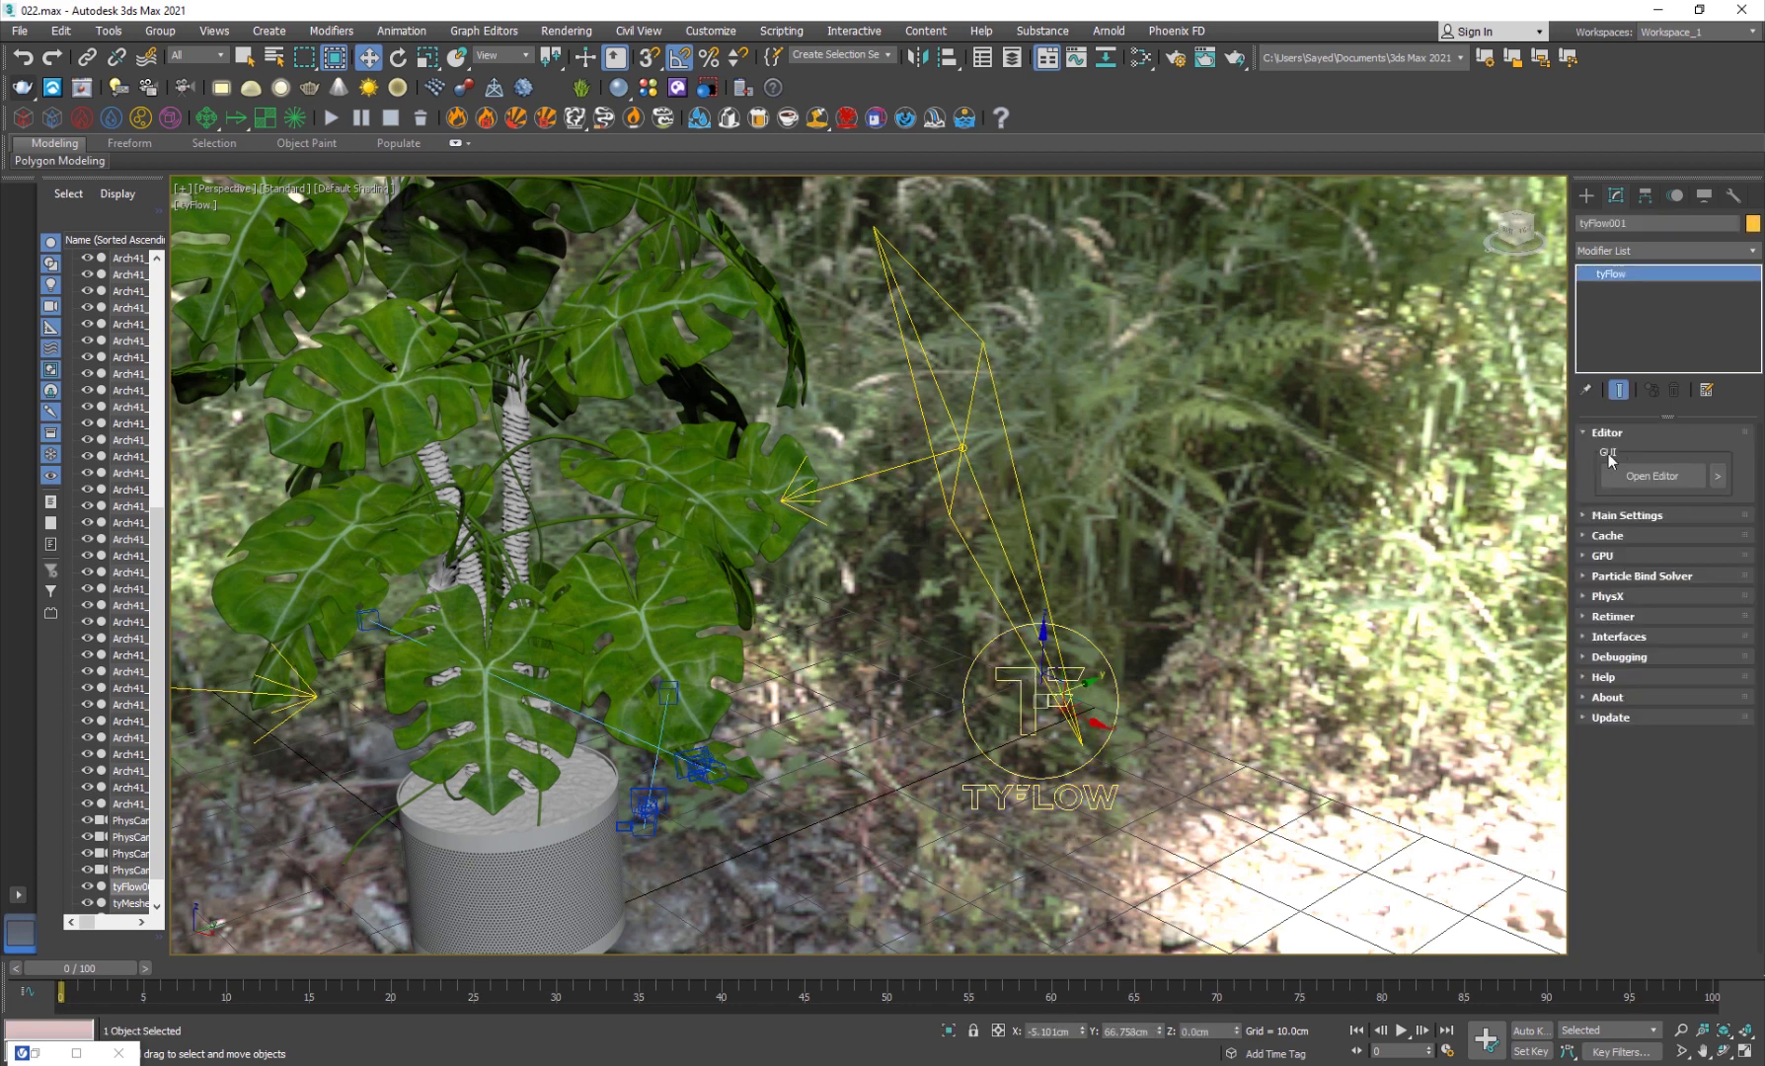
{"action": "left_click", "coordinate": [1659, 478]}
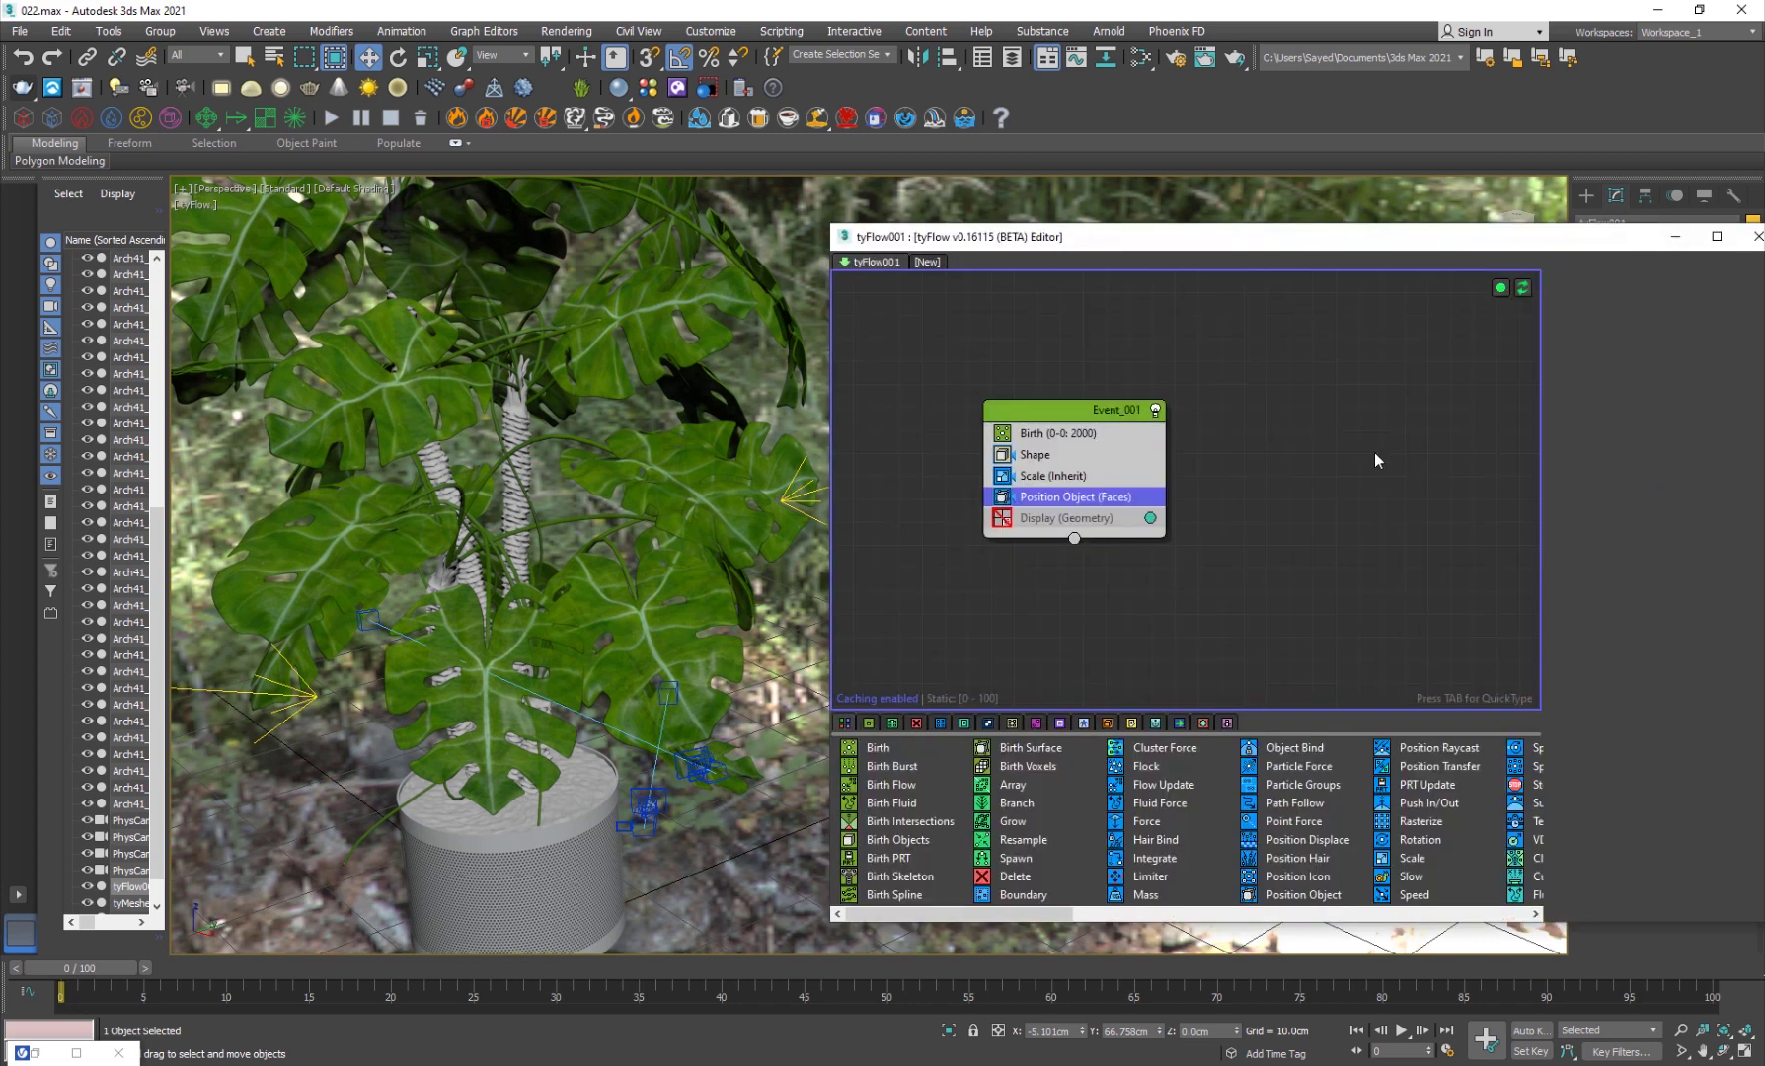
{"action": "left_click_drag", "start_coordinate": [1161, 246], "coordinate": [1124, 241]}
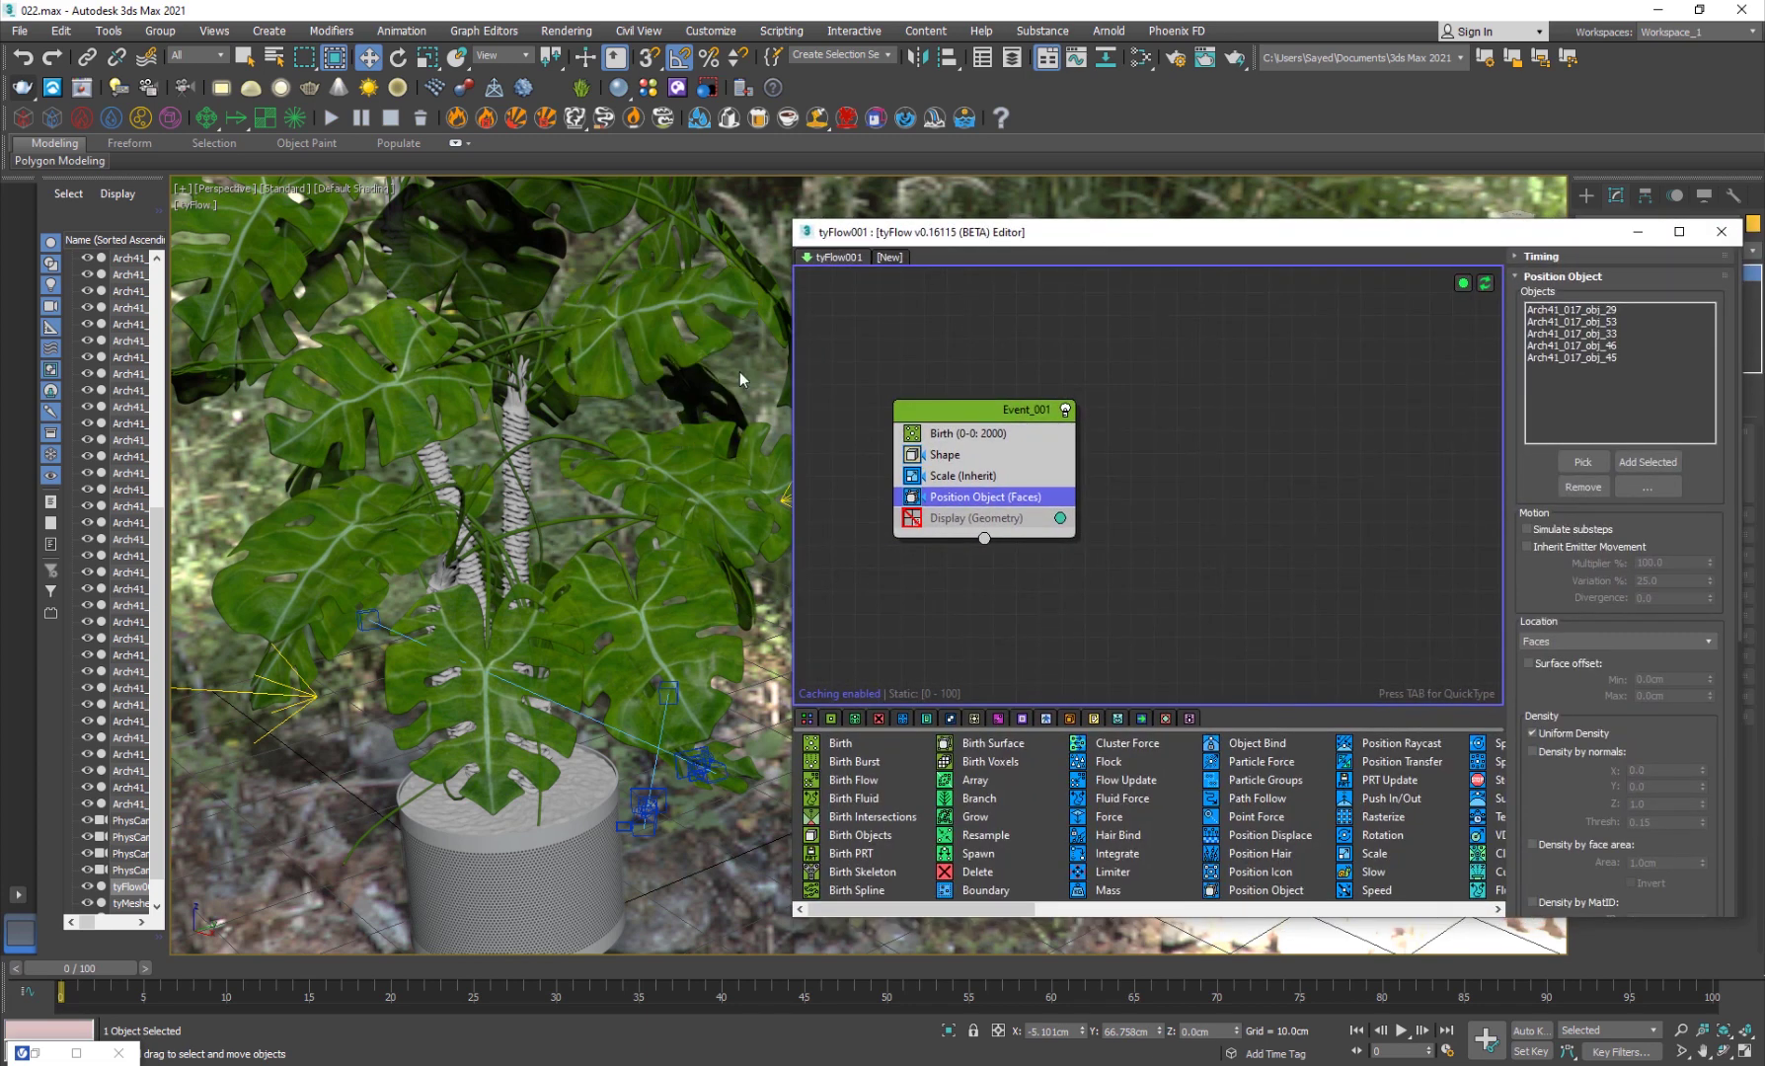
{"action": "left_click", "coordinate": [1116, 498]}
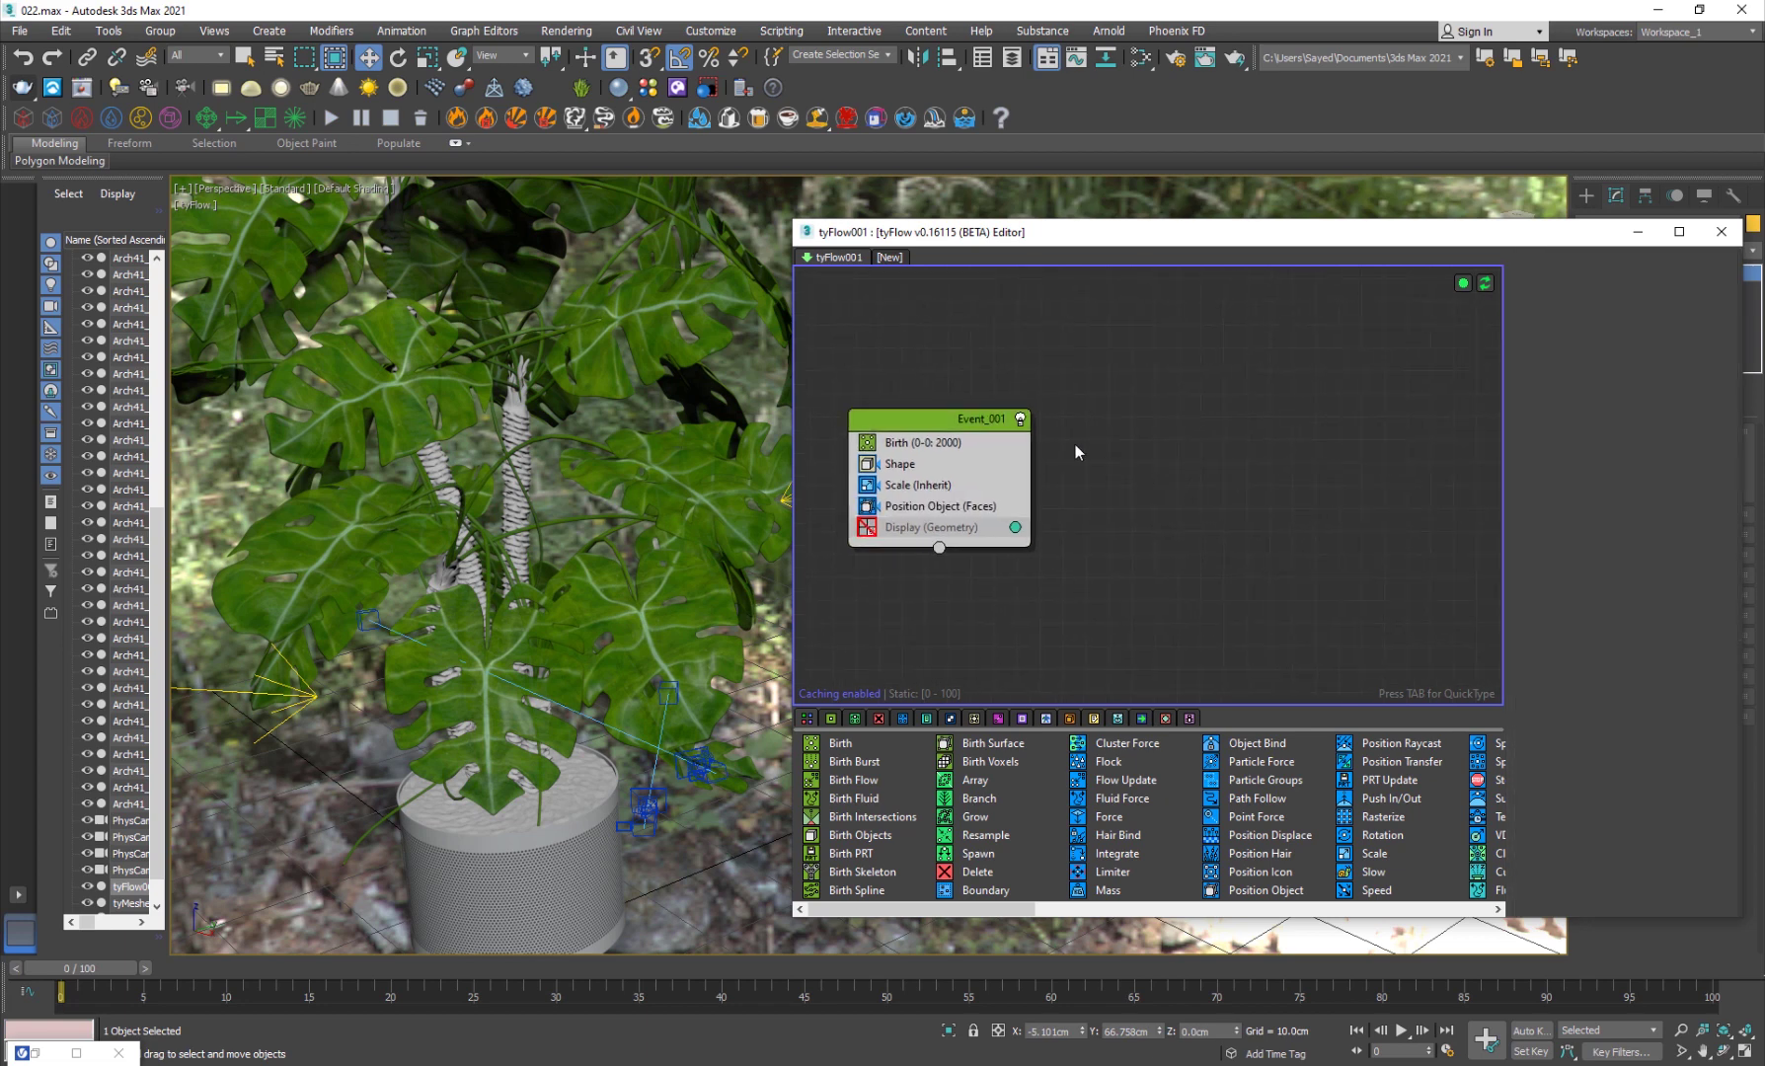
- Disable Event_001 and create a new Event_002 with a Birth operator ending at frame 0
{"action": "left_click", "coordinate": [1021, 419]}
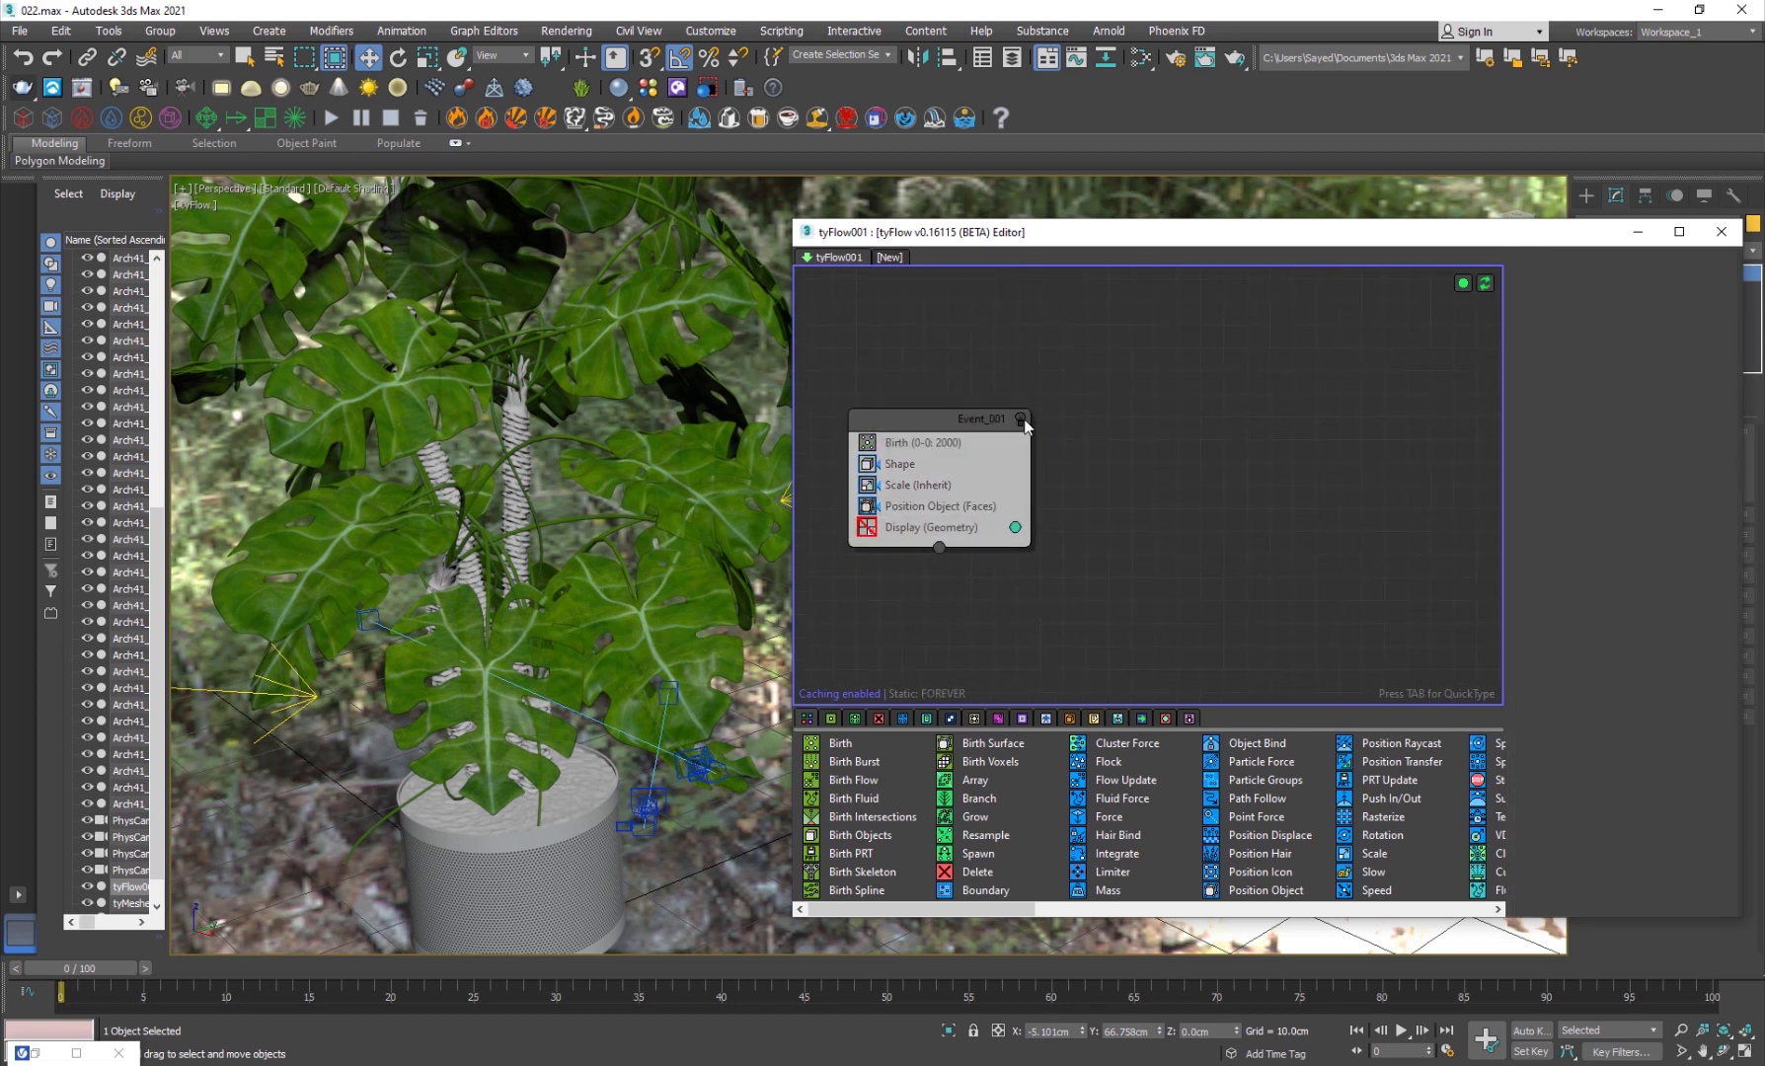
{"action": "key", "text": "Tab"}
{"action": "type", "text": "bi"}
{"action": "key", "text": "Return"}
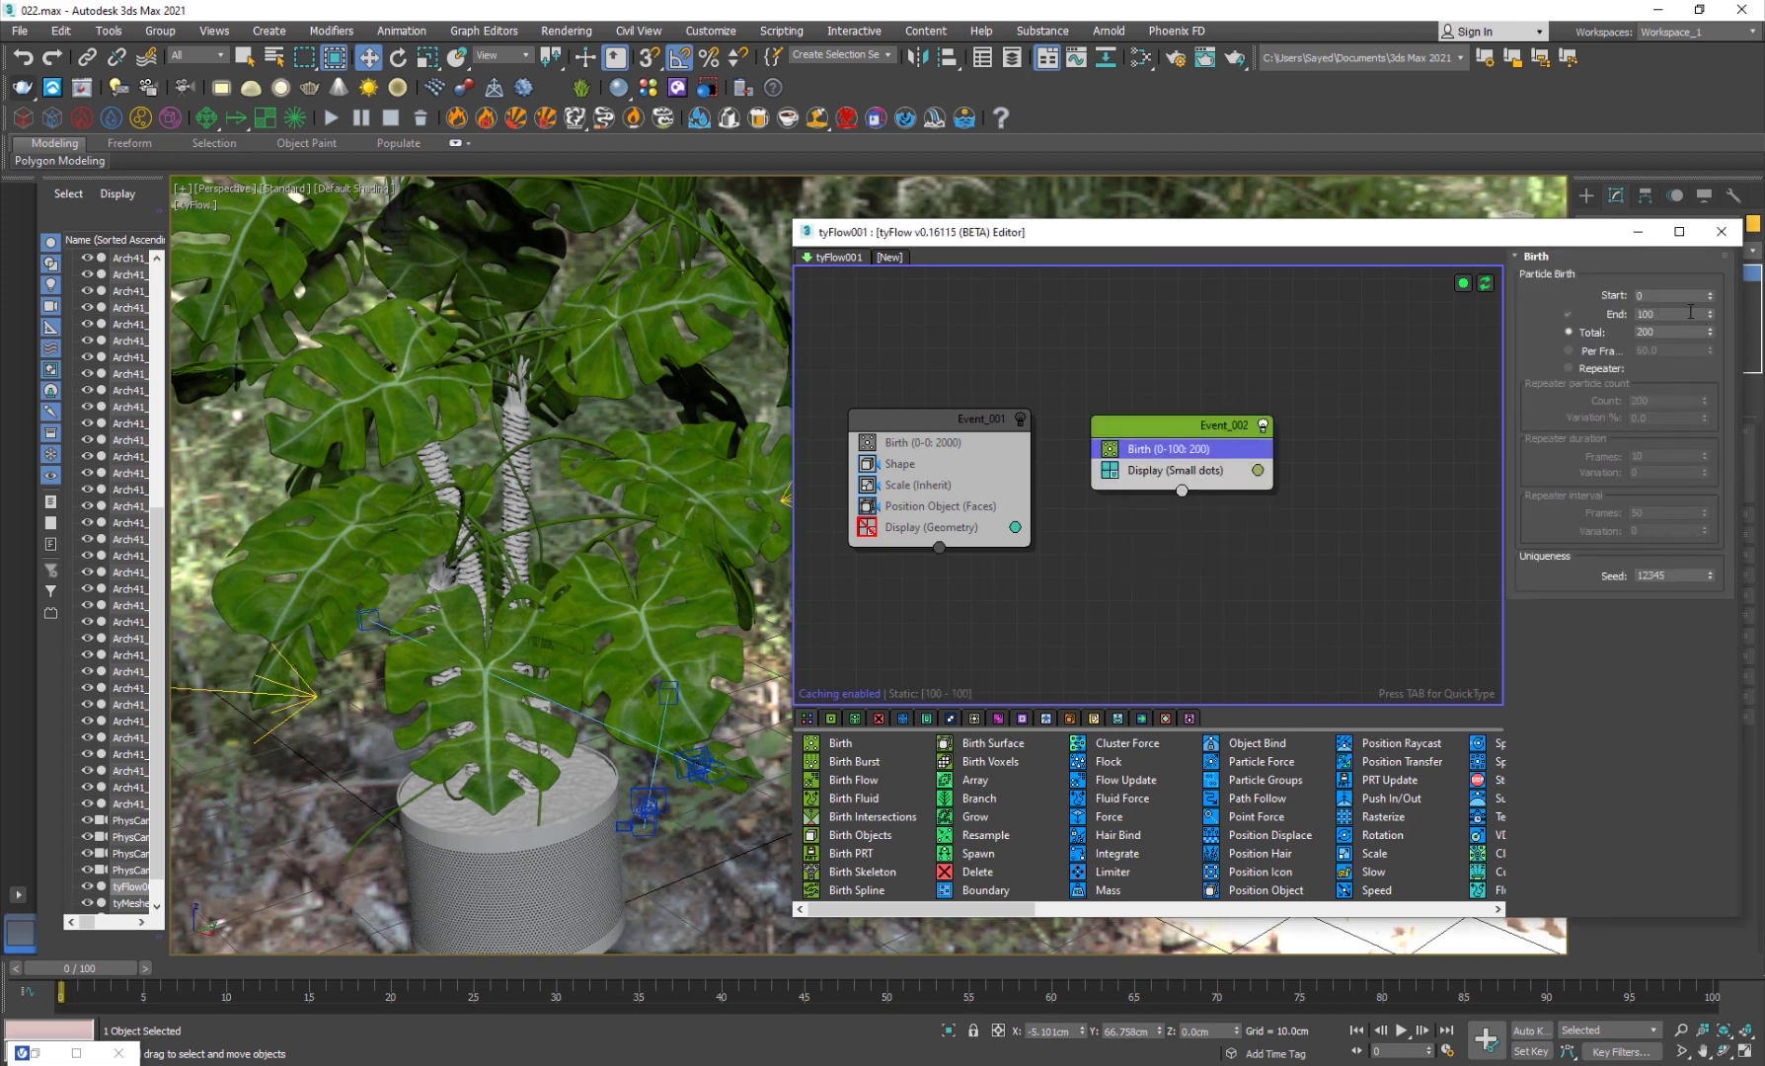
{"action": "right_click", "coordinate": [1711, 319]}
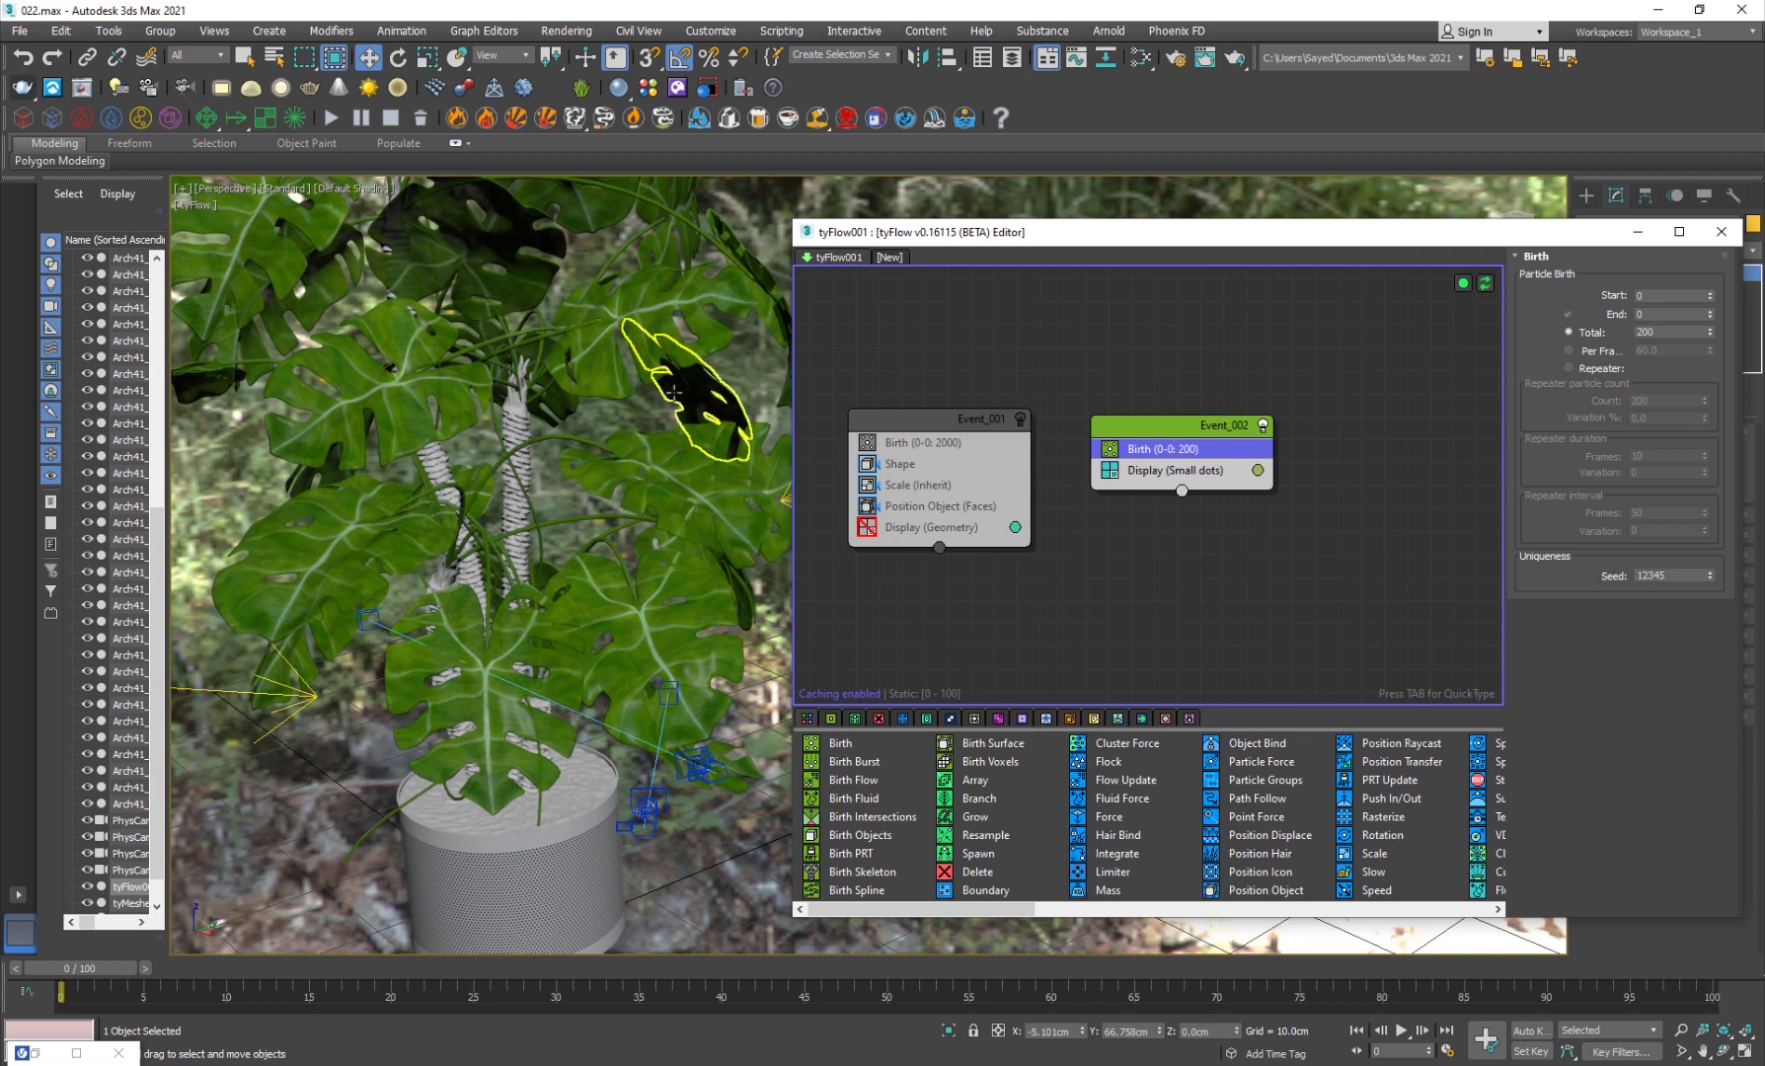
- Show edged faces on the leaves and move Event_002 slightly up and left in the graph
{"action": "left_click", "coordinate": [614, 630]}
{"action": "key", "text": "F4"}
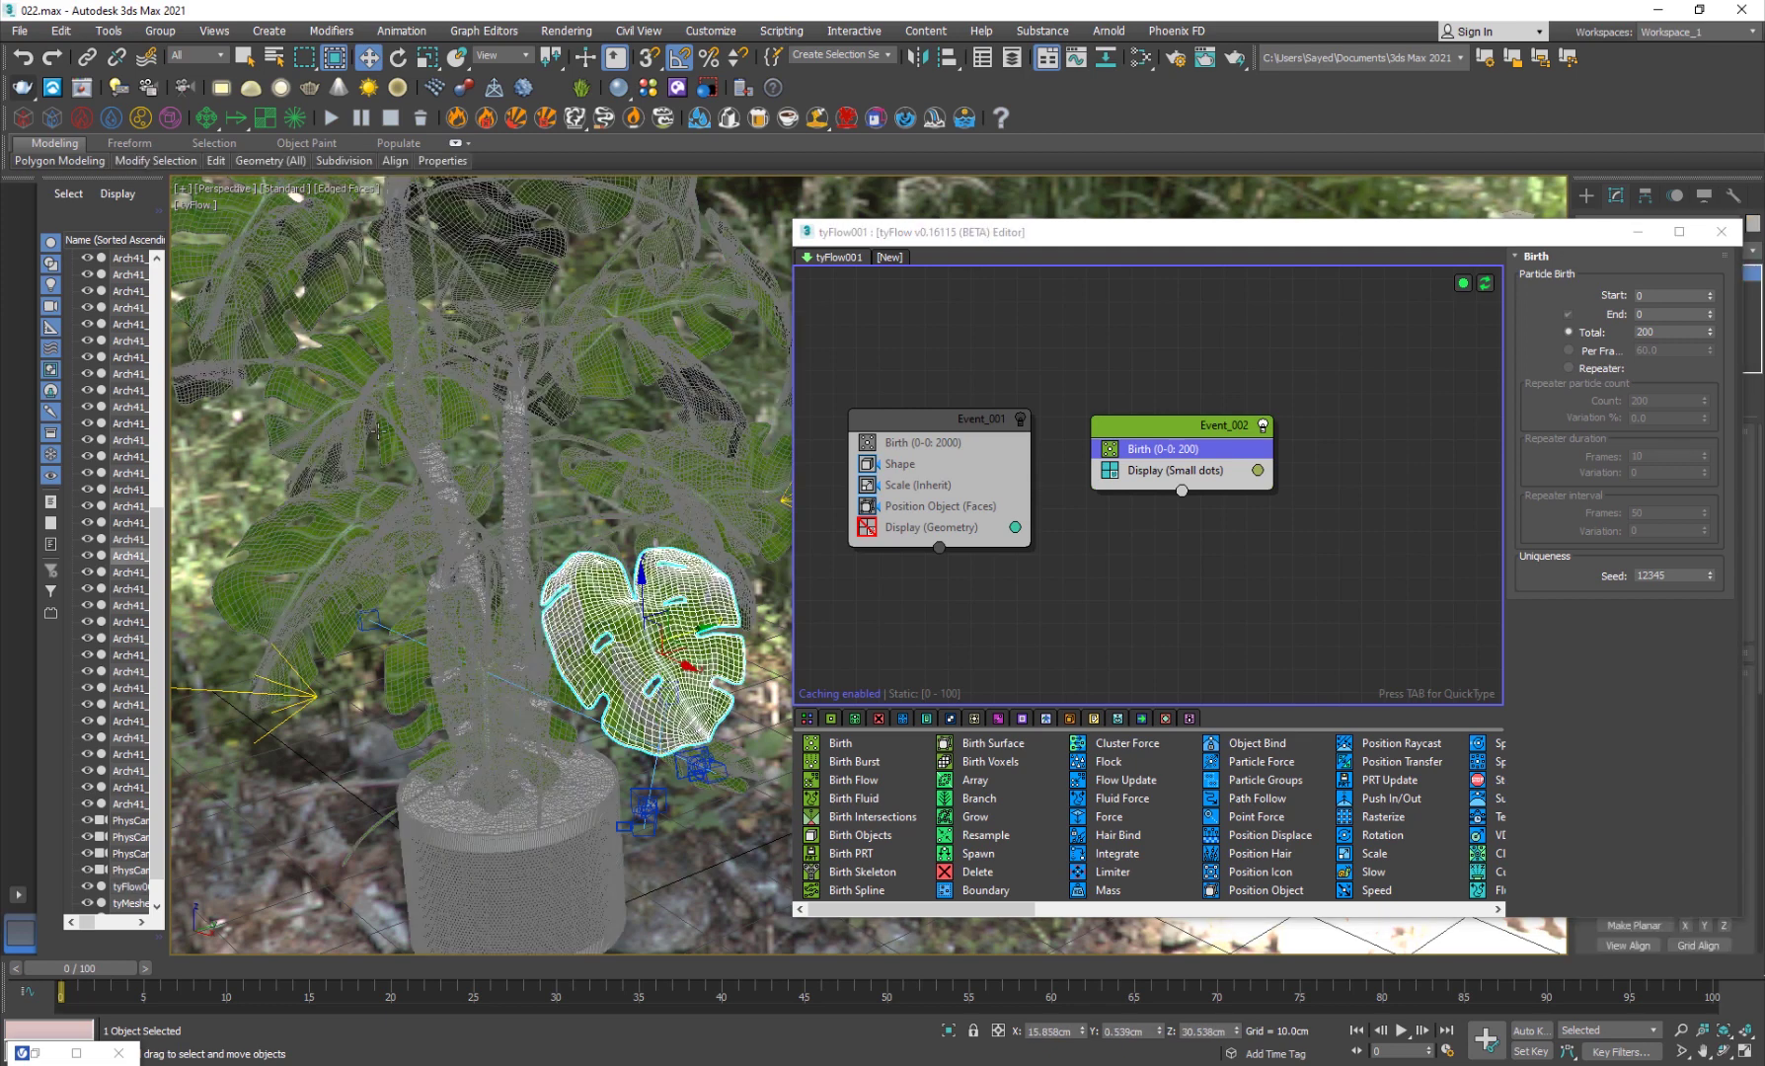
{"action": "scroll", "coordinate": [462, 466], "scroll_direction": "up", "scroll_amount": 3}
{"action": "scroll", "coordinate": [462, 466], "scroll_direction": "down", "scroll_amount": 3}
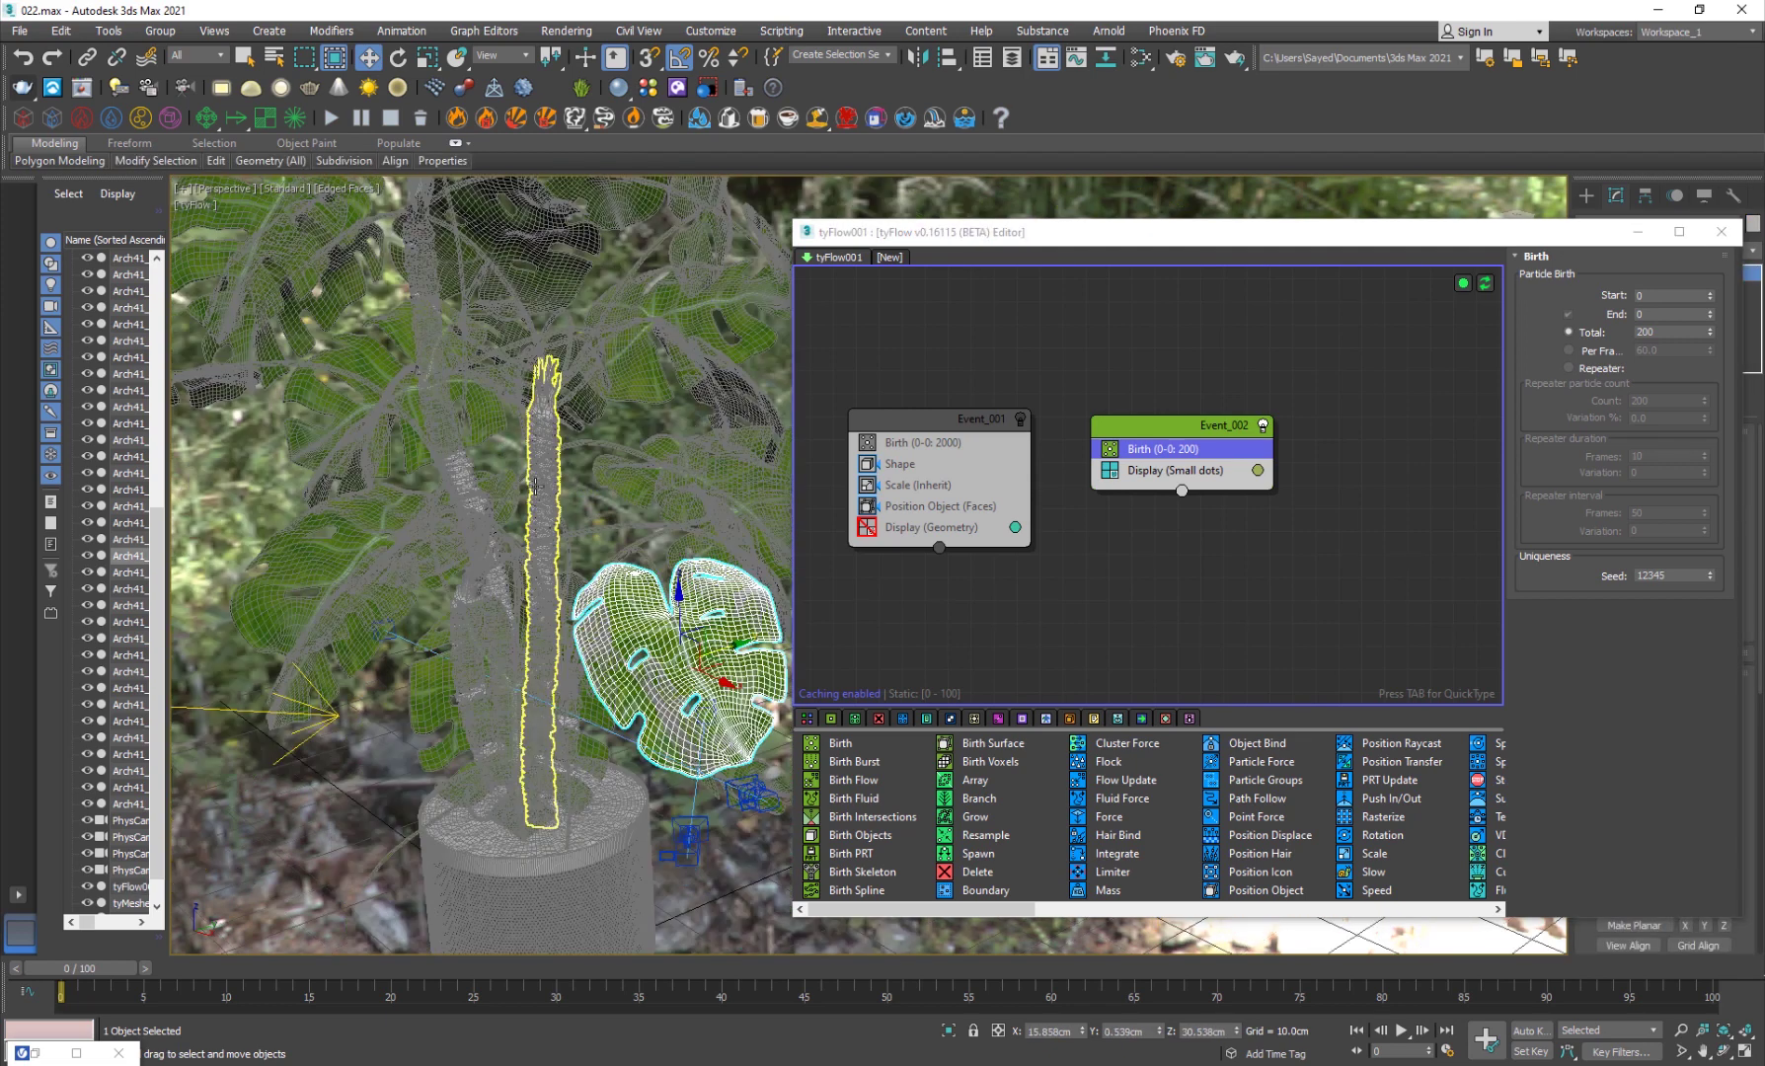
{"action": "left_click", "coordinate": [1128, 589]}
{"action": "left_click_drag", "start_coordinate": [1168, 447], "coordinate": [1150, 440]}
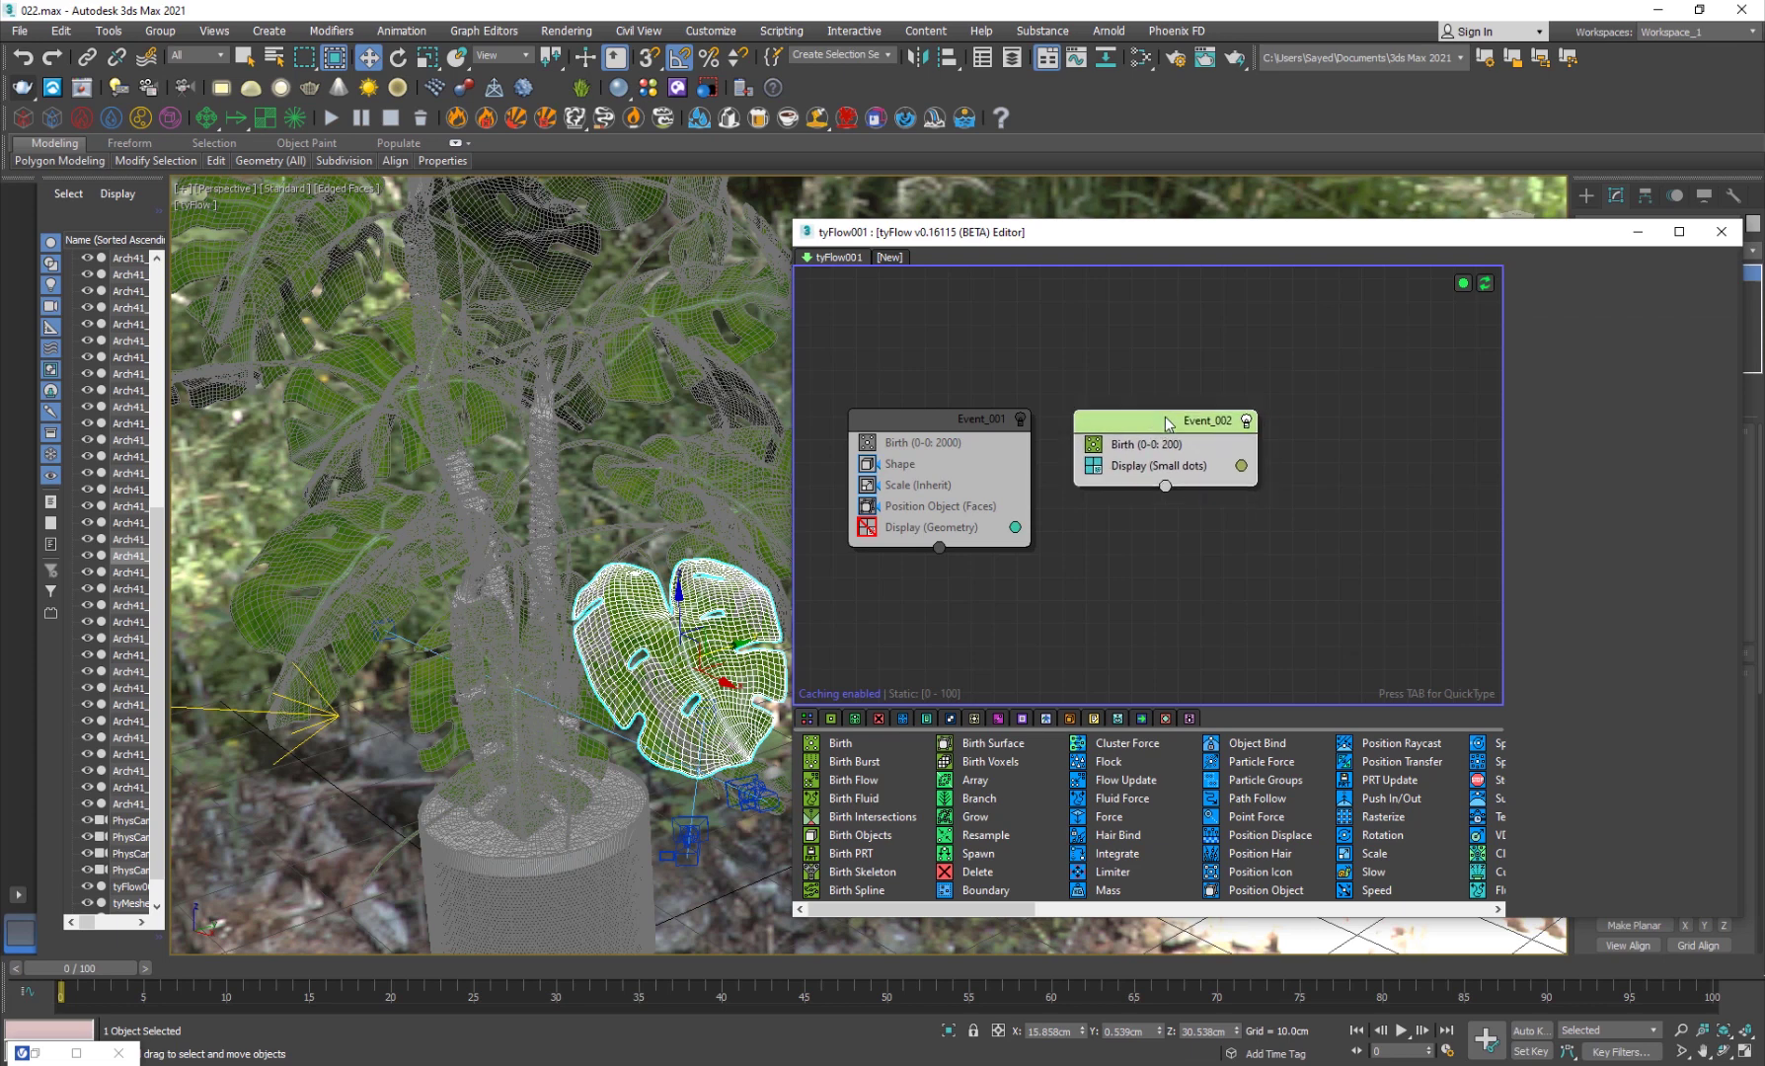
{"action": "left_click", "coordinate": [1172, 536]}
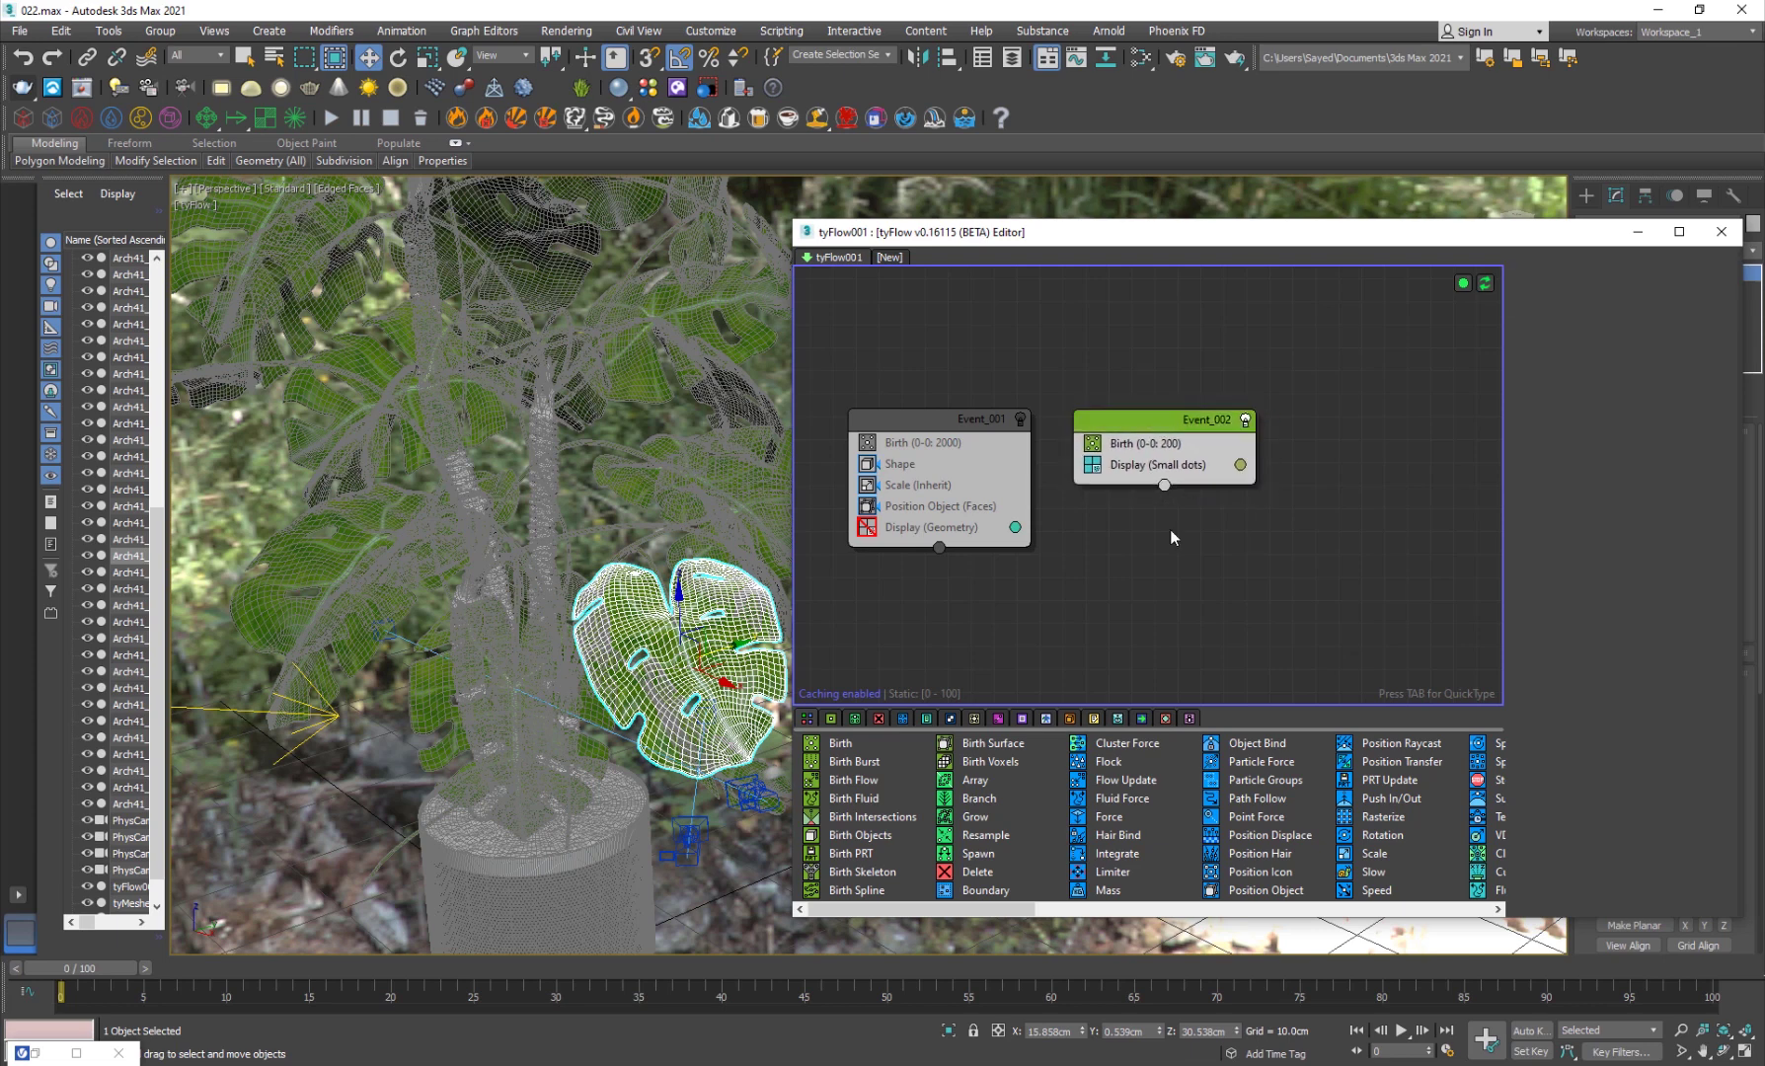
{"action": "left_click", "coordinate": [1202, 424]}
{"action": "key", "text": "Tab"}
- Add a Position Object operator to Event_002 using seven monstera leaves as emitter objects
{"action": "type", "text": "pos"}
{"action": "key", "text": "Down"}
{"action": "key", "text": "Down"}
{"action": "key", "text": "Down"}
{"action": "key", "text": "Return"}
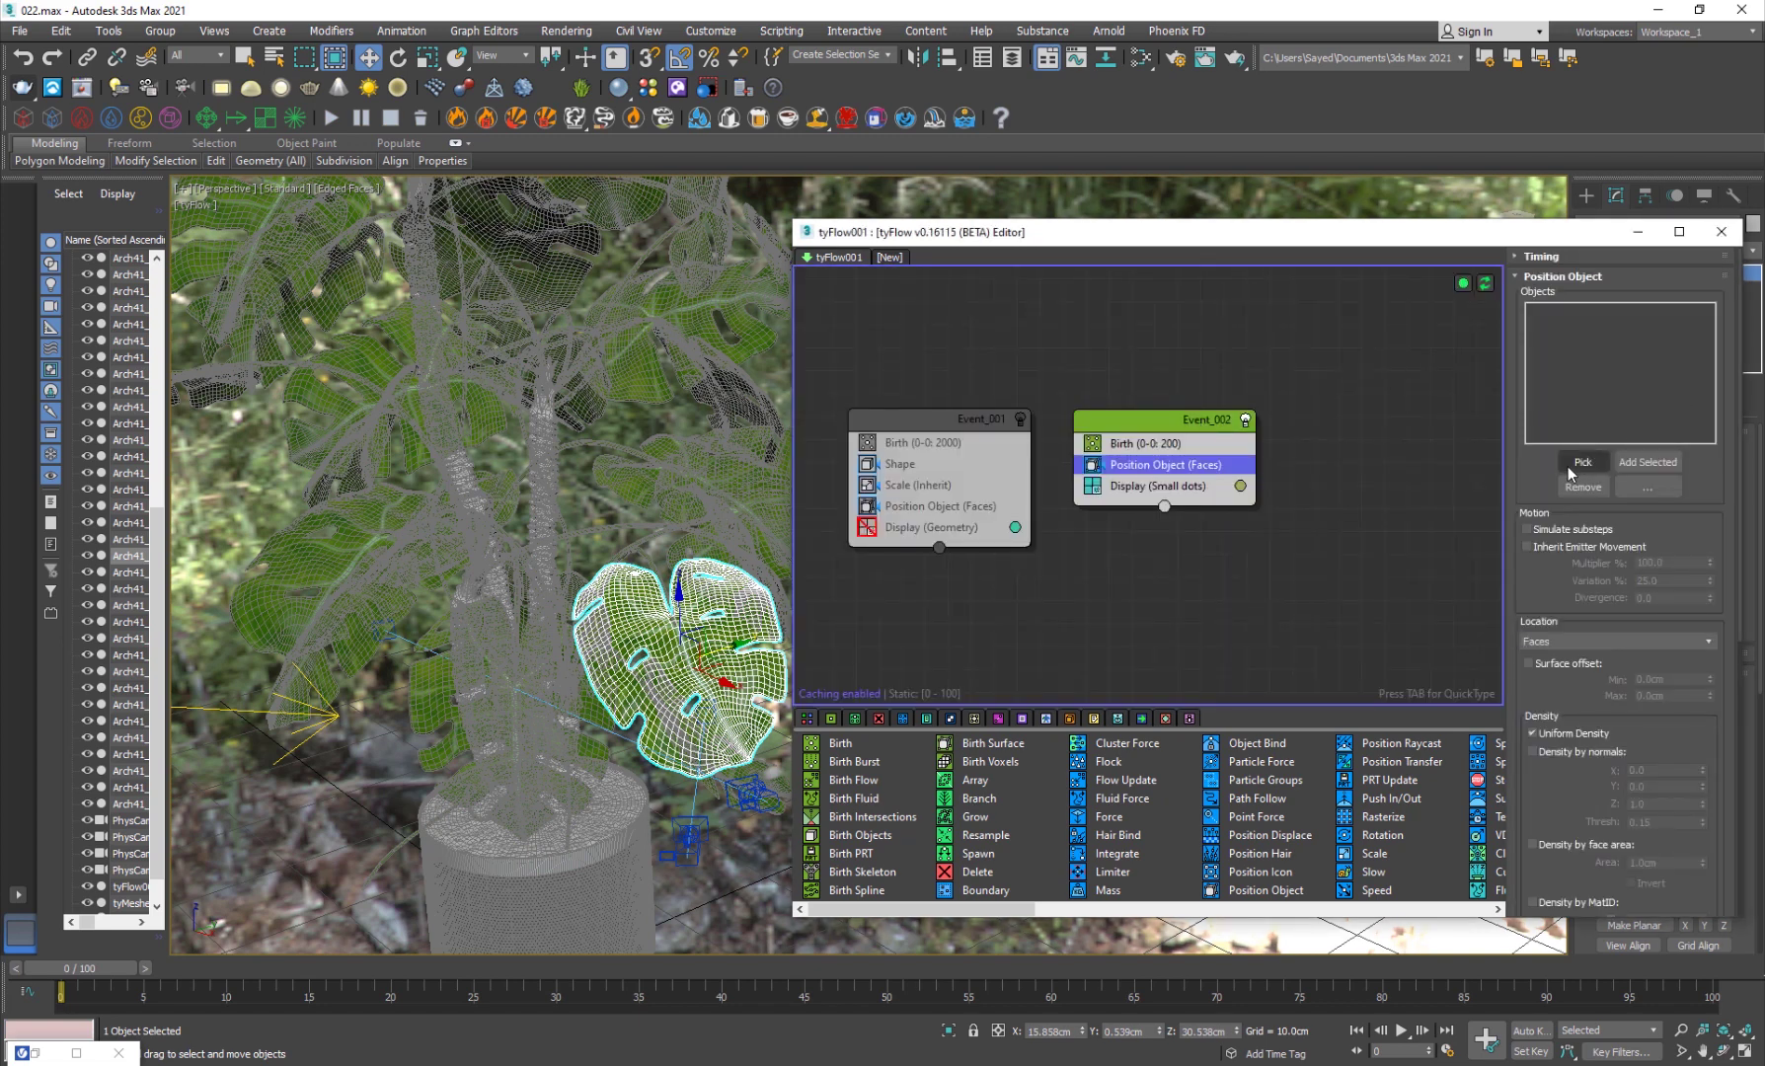
{"action": "left_click_drag", "start_coordinate": [550, 641], "coordinate": [373, 533]}
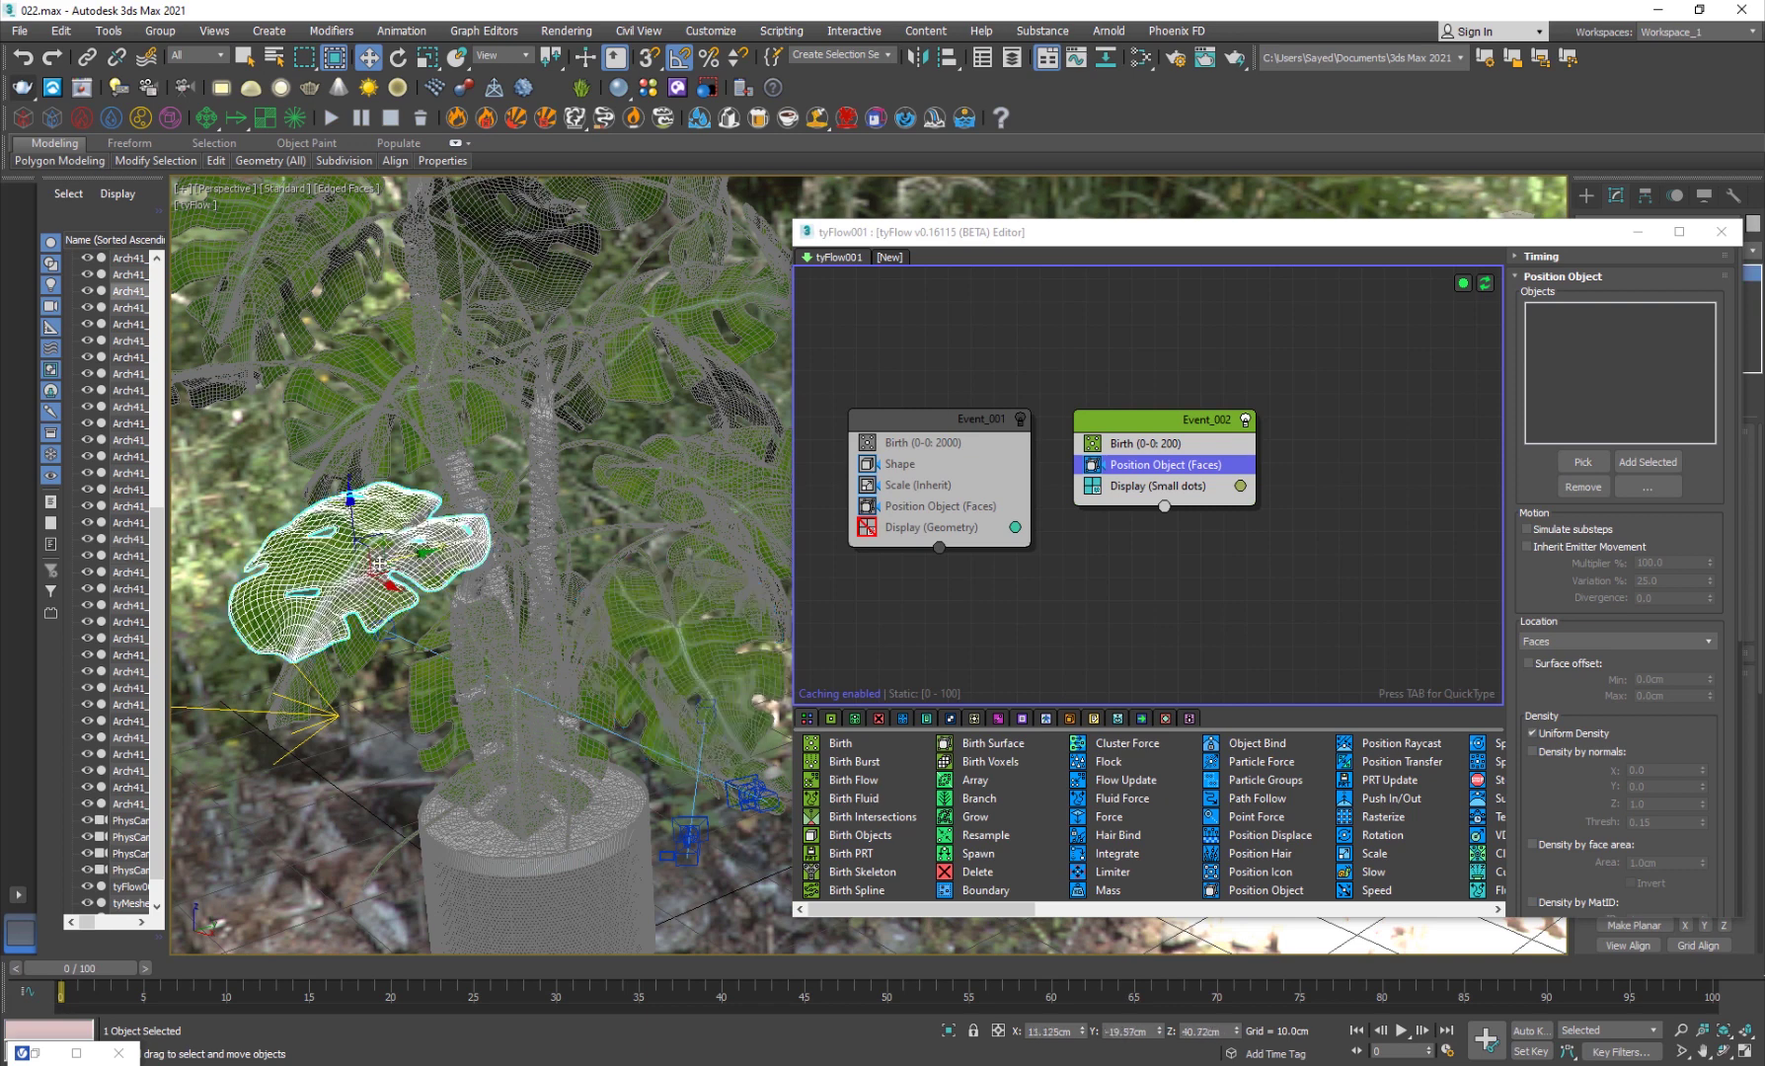
{"action": "left_click", "coordinate": [697, 650], "text": "ctrl"}
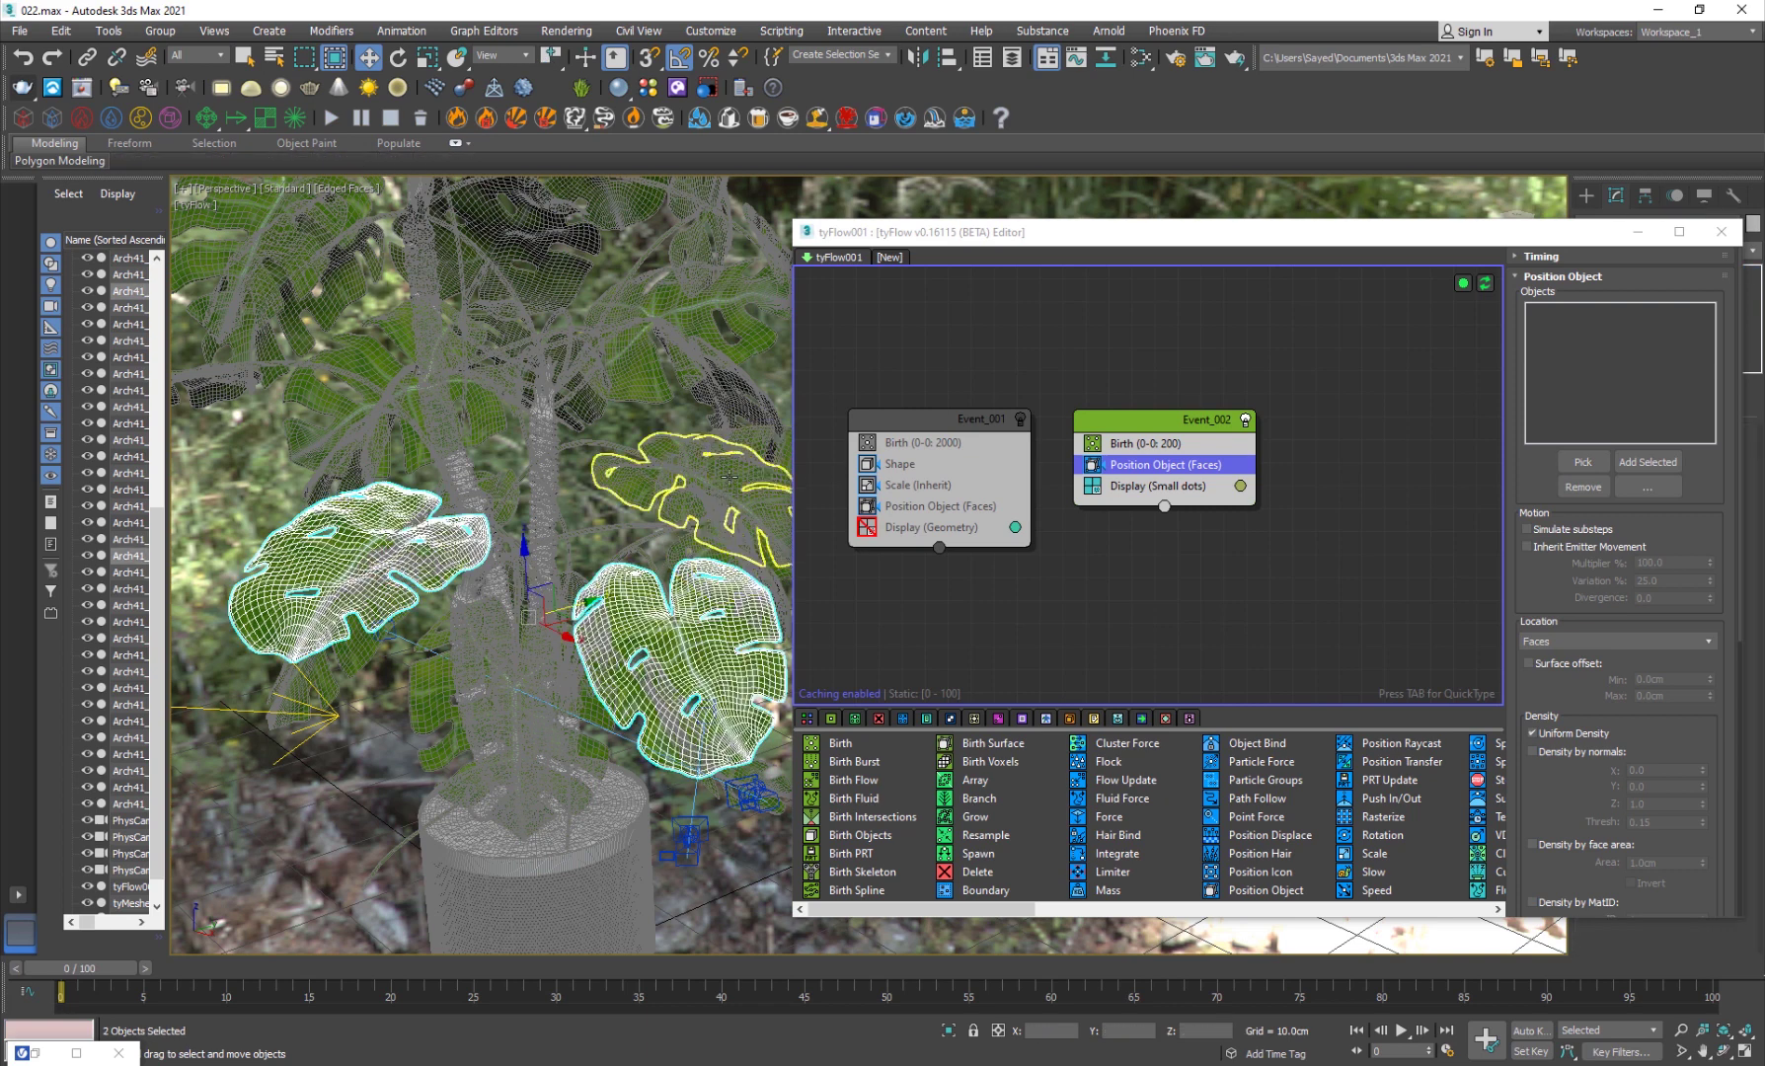
{"action": "left_click", "coordinate": [729, 477], "text": "ctrl"}
{"action": "left_click", "coordinate": [534, 254], "text": "ctrl"}
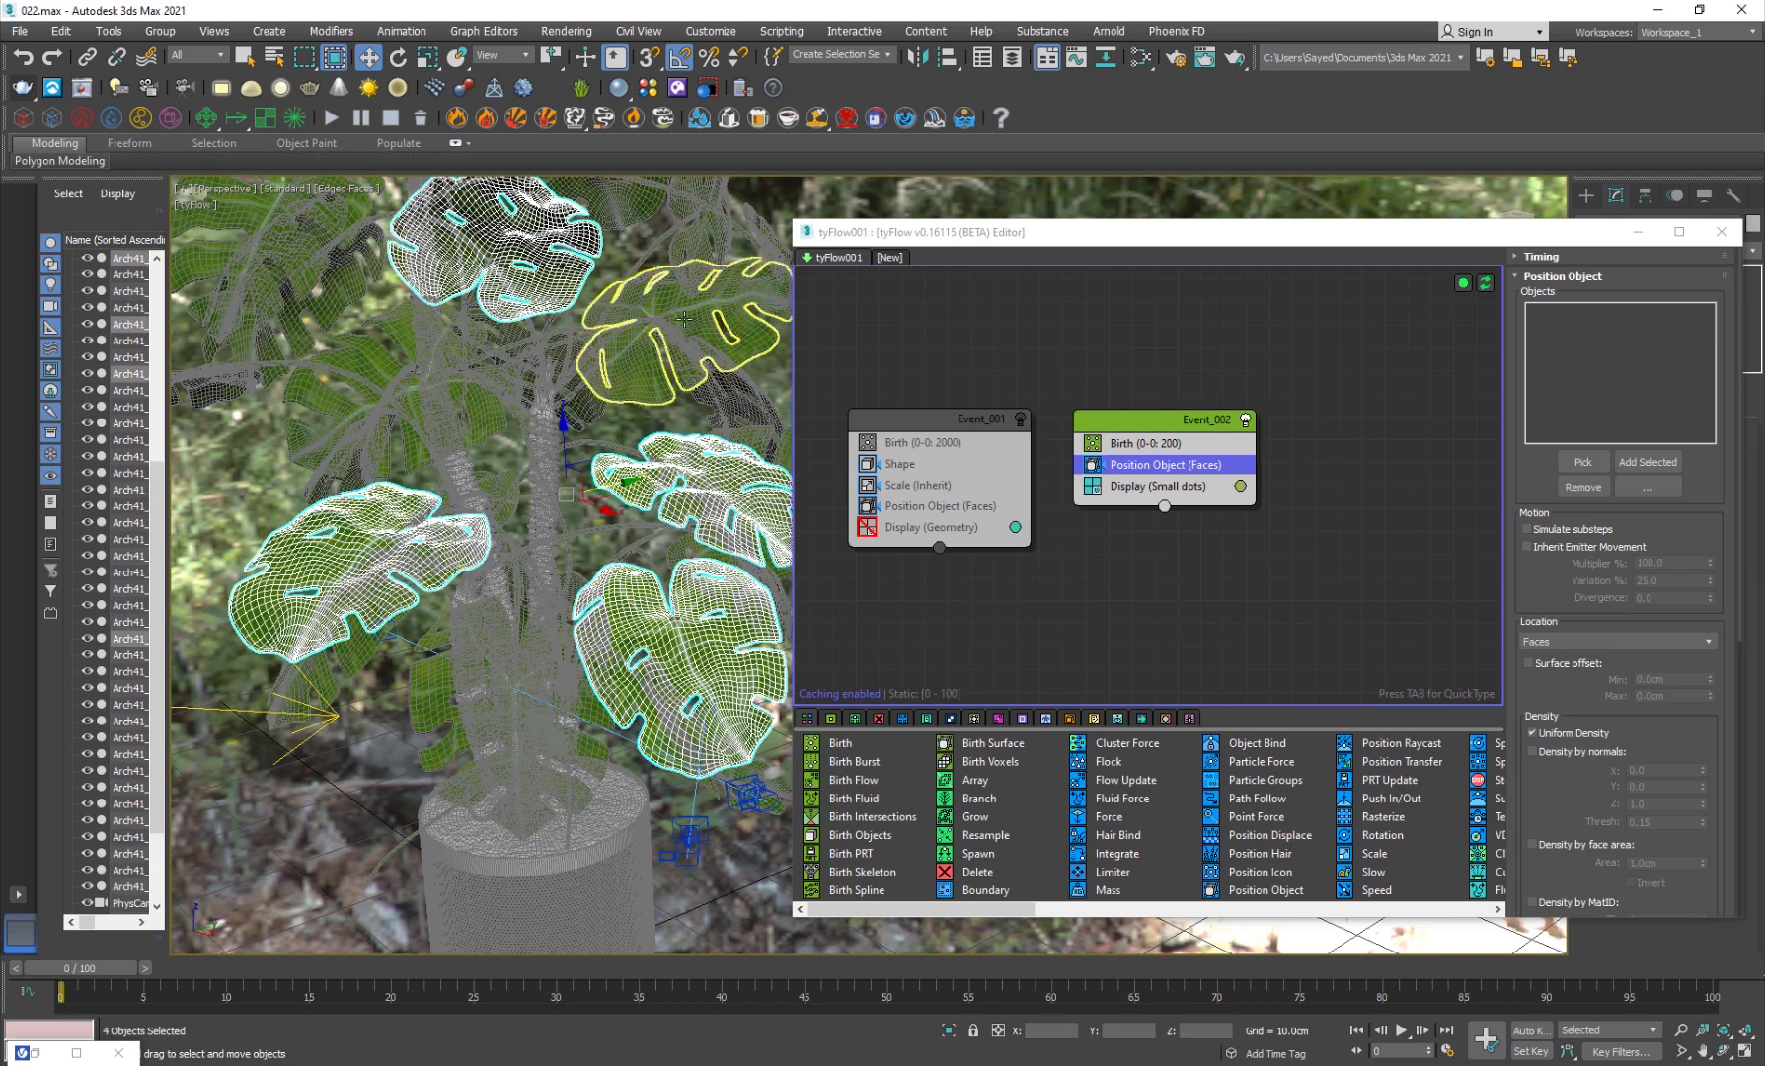
{"action": "left_click", "coordinate": [741, 335], "text": "ctrl"}
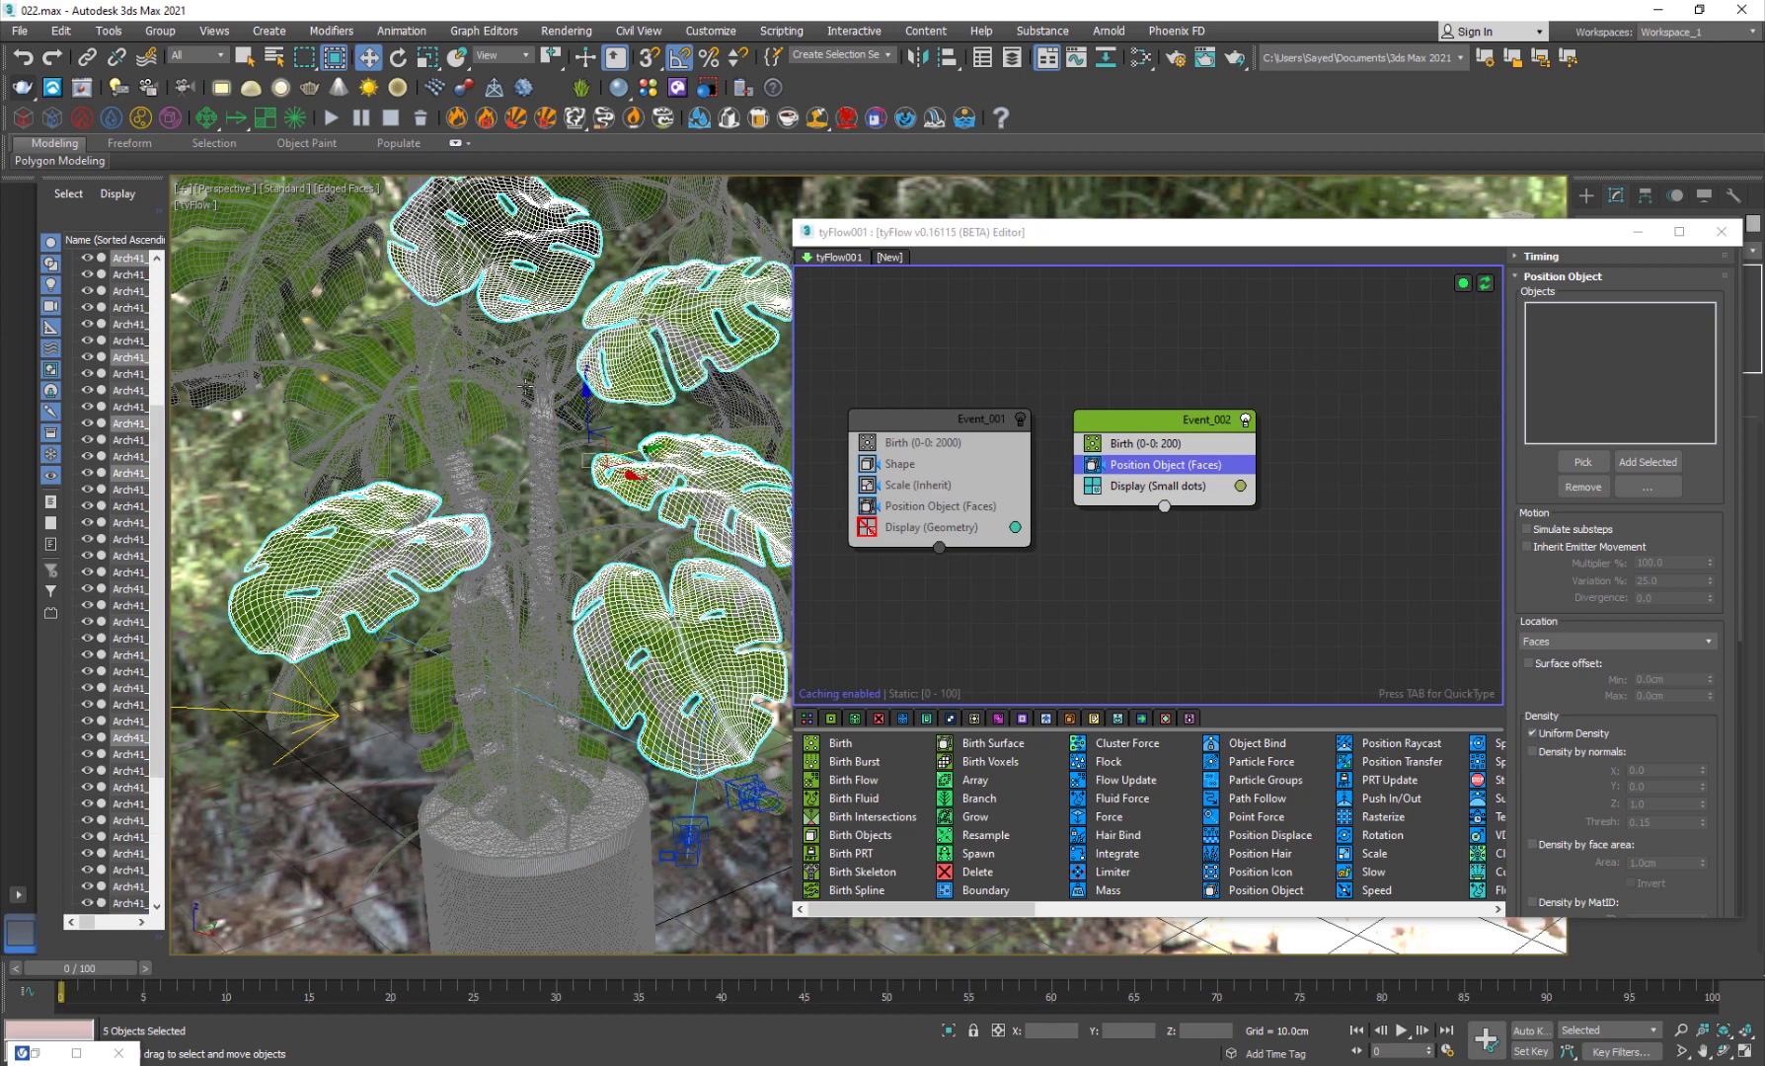
{"action": "left_click", "coordinate": [359, 375], "text": "ctrl"}
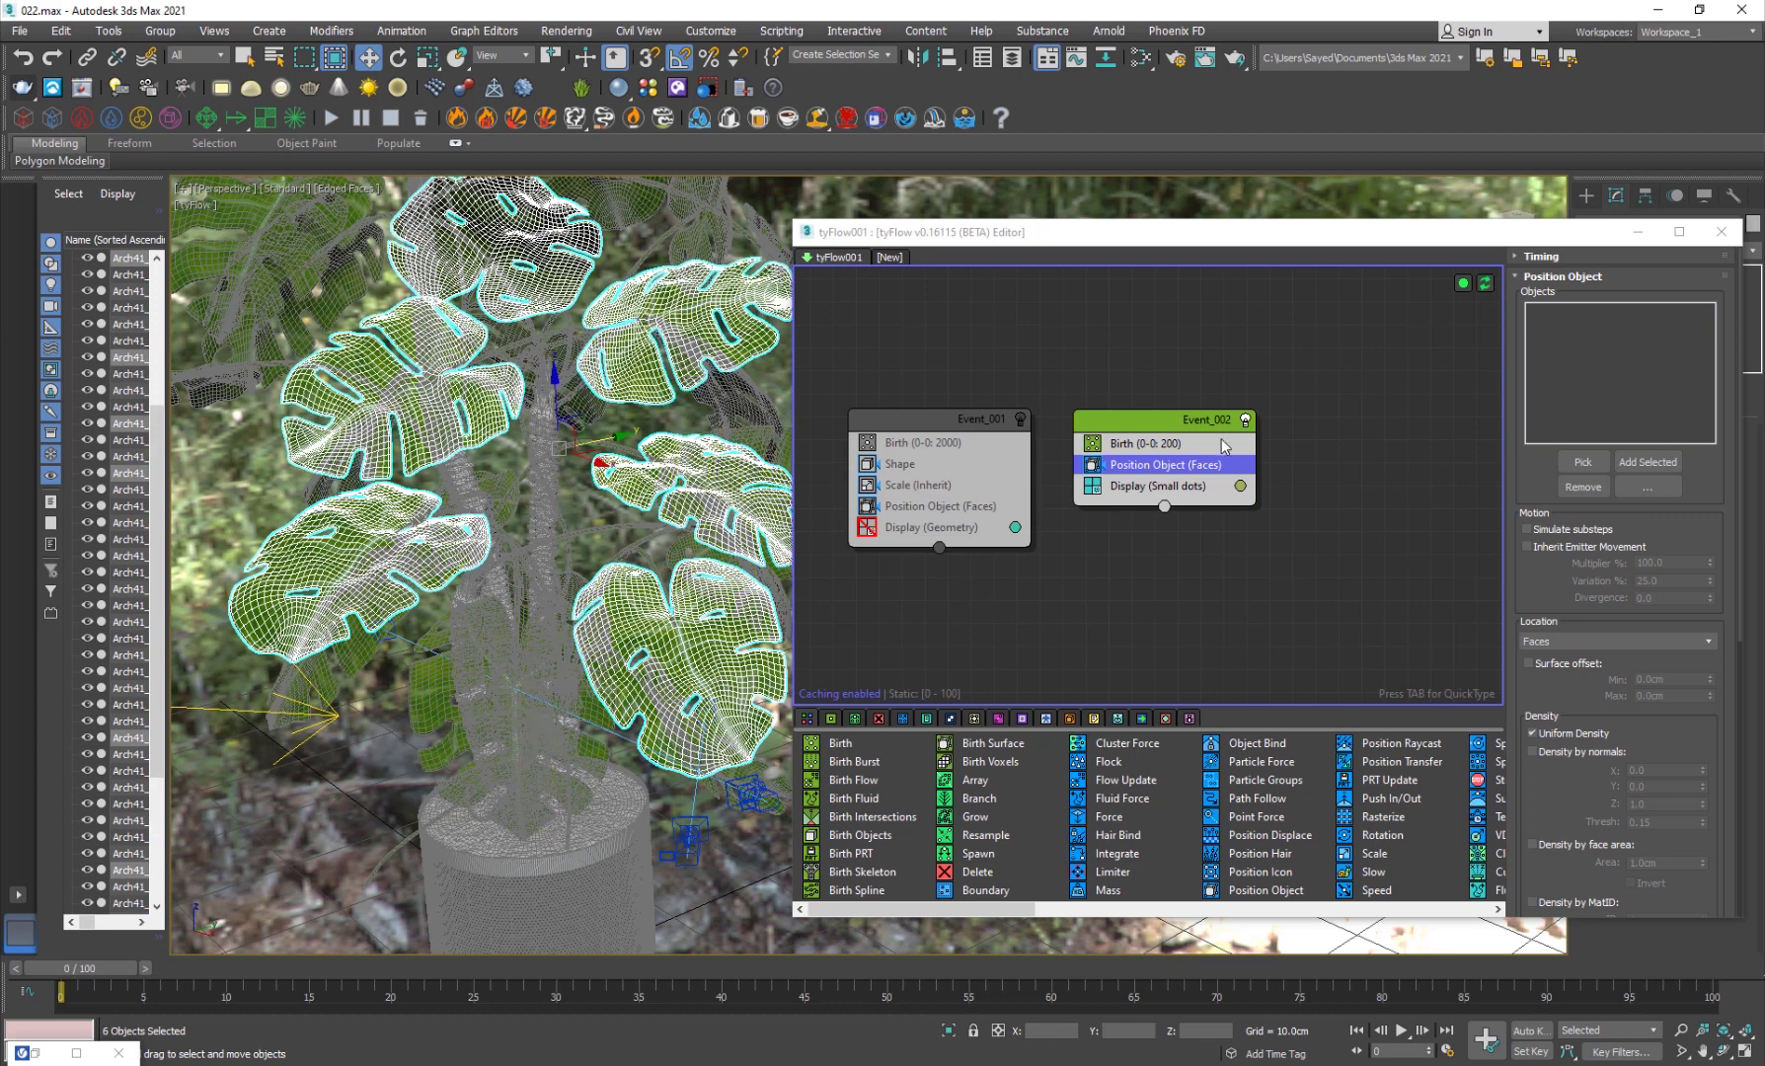
{"action": "left_click", "coordinate": [599, 747], "text": "ctrl"}
{"action": "left_click", "coordinate": [1646, 462]}
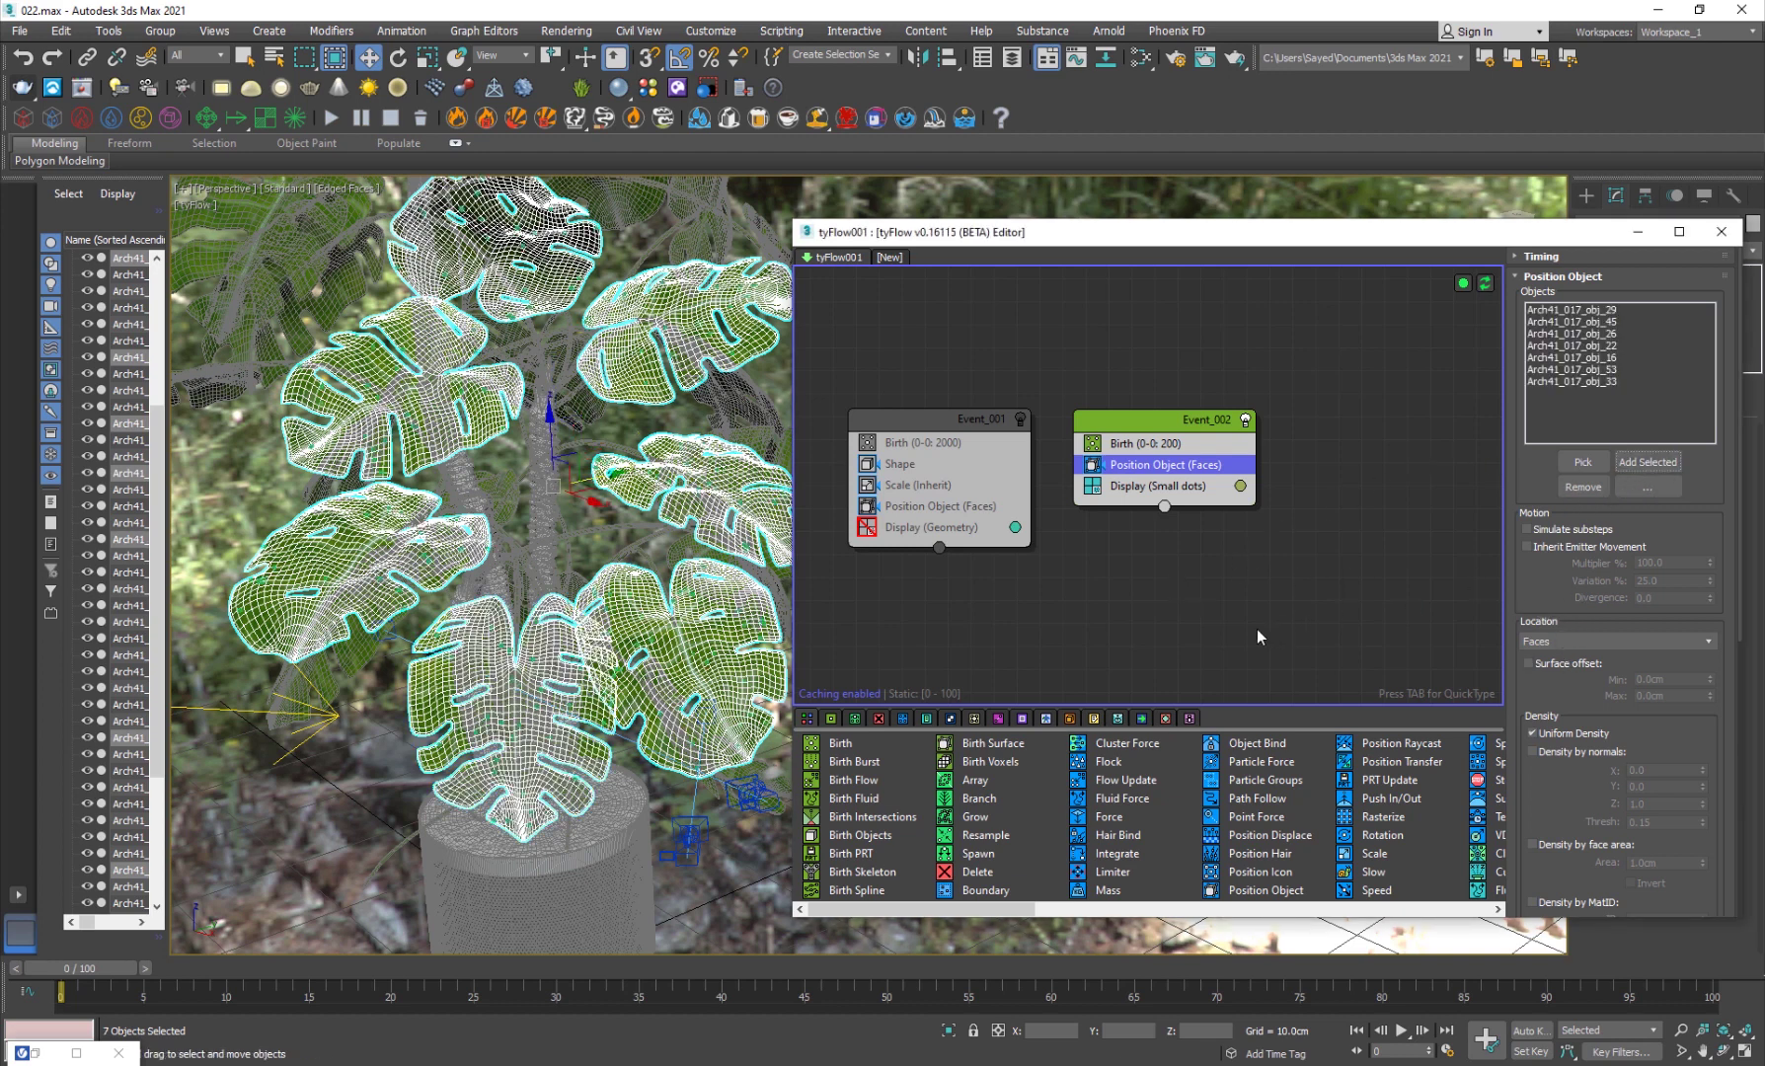
- Set Position Object's Location from Faces to Volume and deselect the leaves
{"action": "left_click", "coordinate": [1576, 643]}
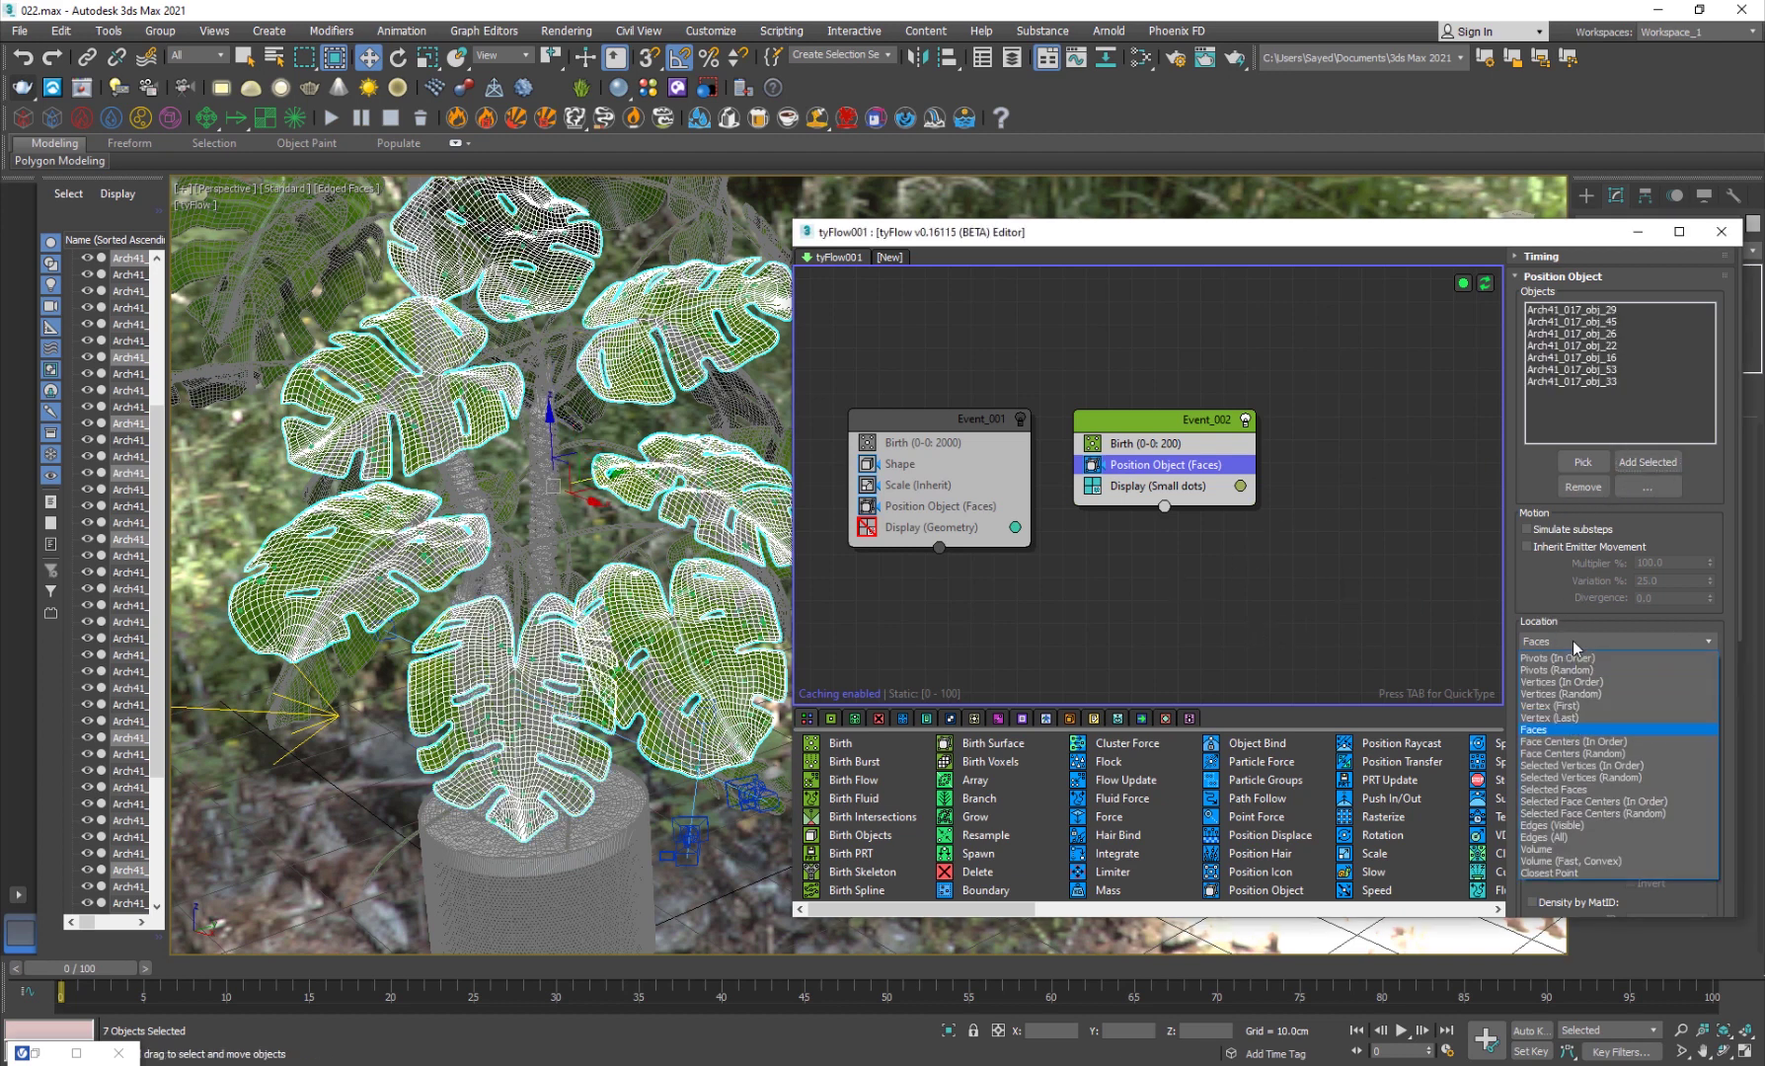
{"action": "left_click", "coordinate": [1566, 853]}
{"action": "left_click", "coordinate": [739, 846]}
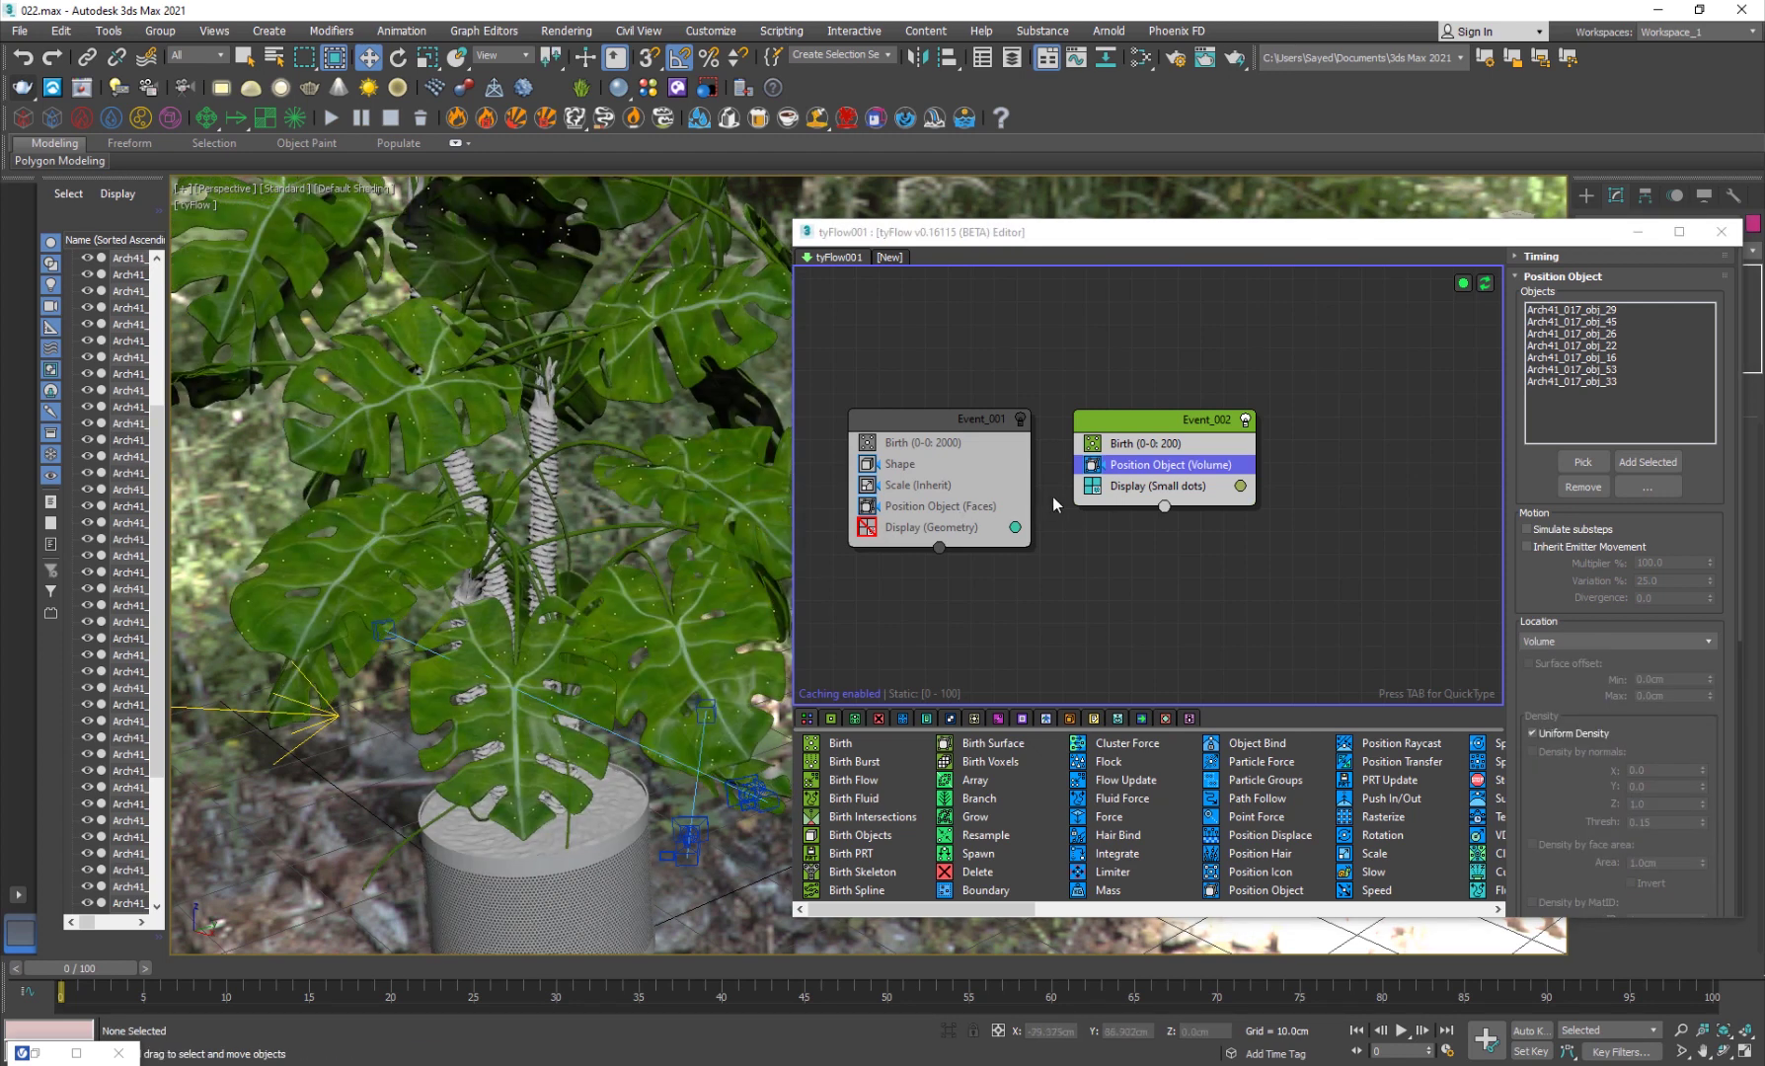
- Raise Event_002's Birth total to 2000 particles
{"action": "left_click", "coordinate": [1134, 432]}
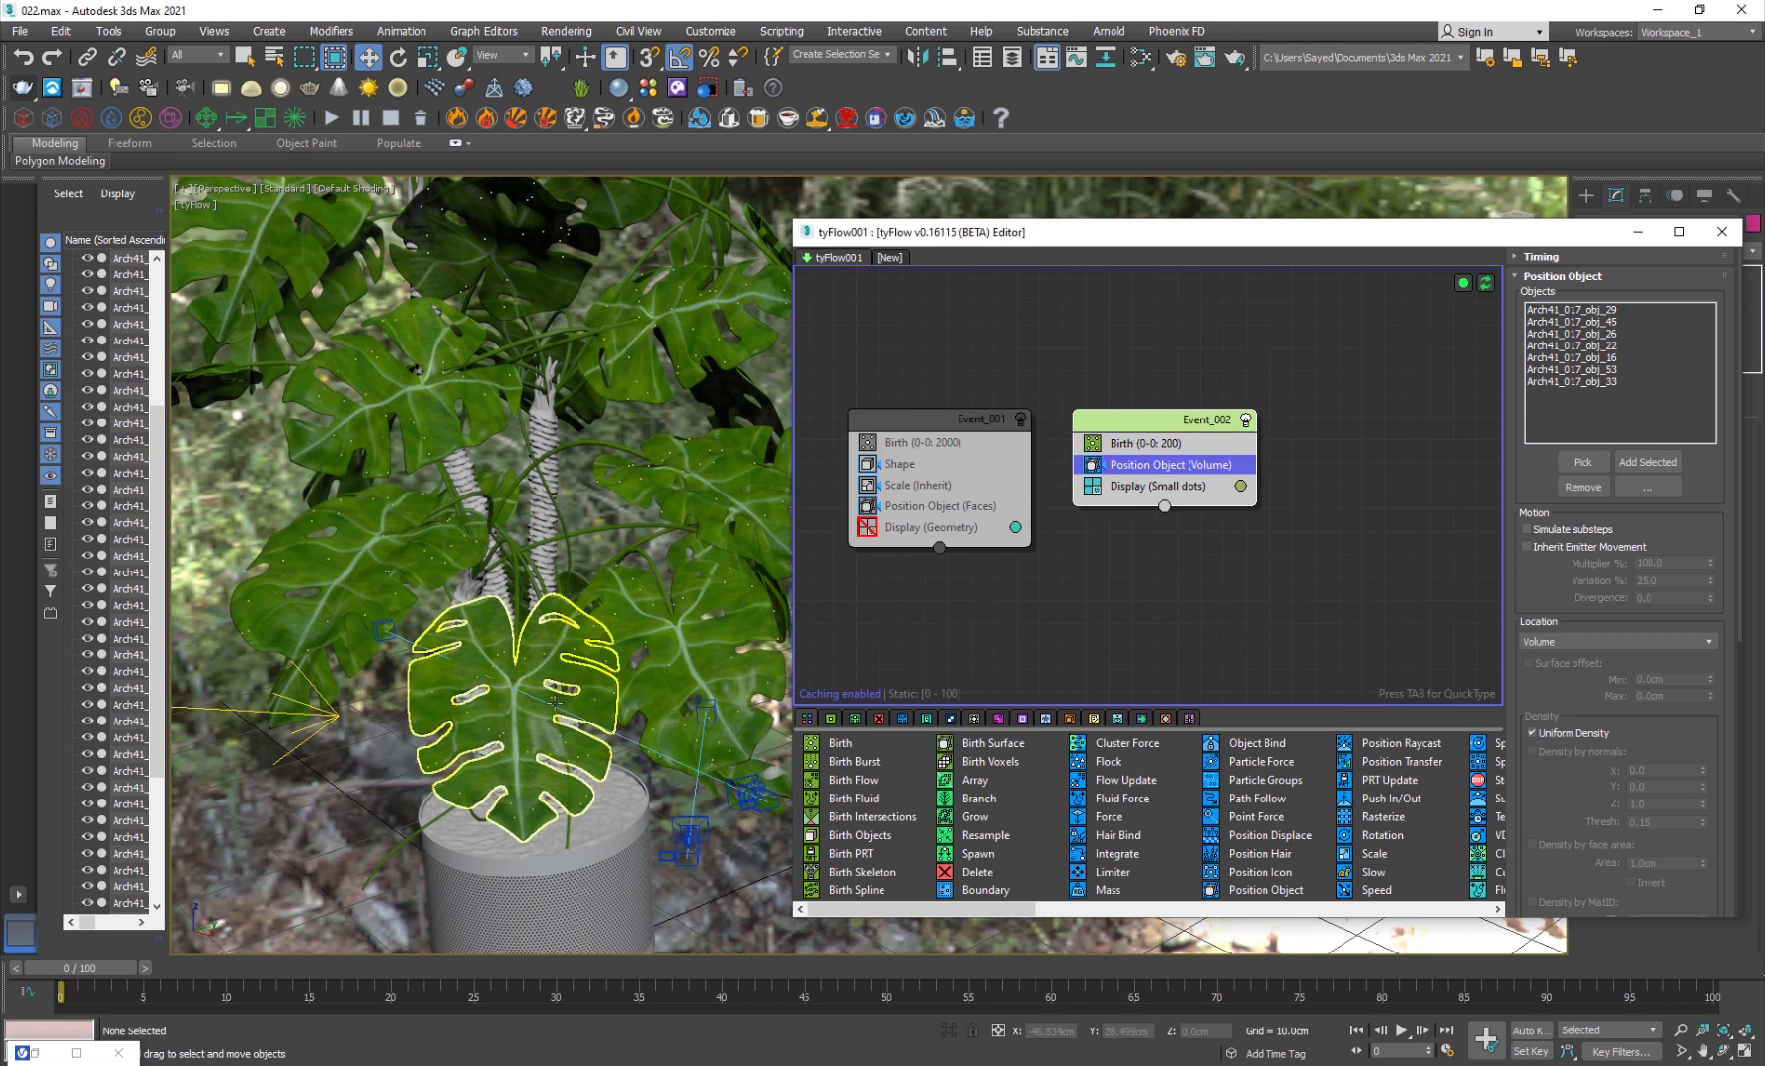
{"action": "scroll", "coordinate": [596, 655], "scroll_direction": "up", "scroll_amount": 3}
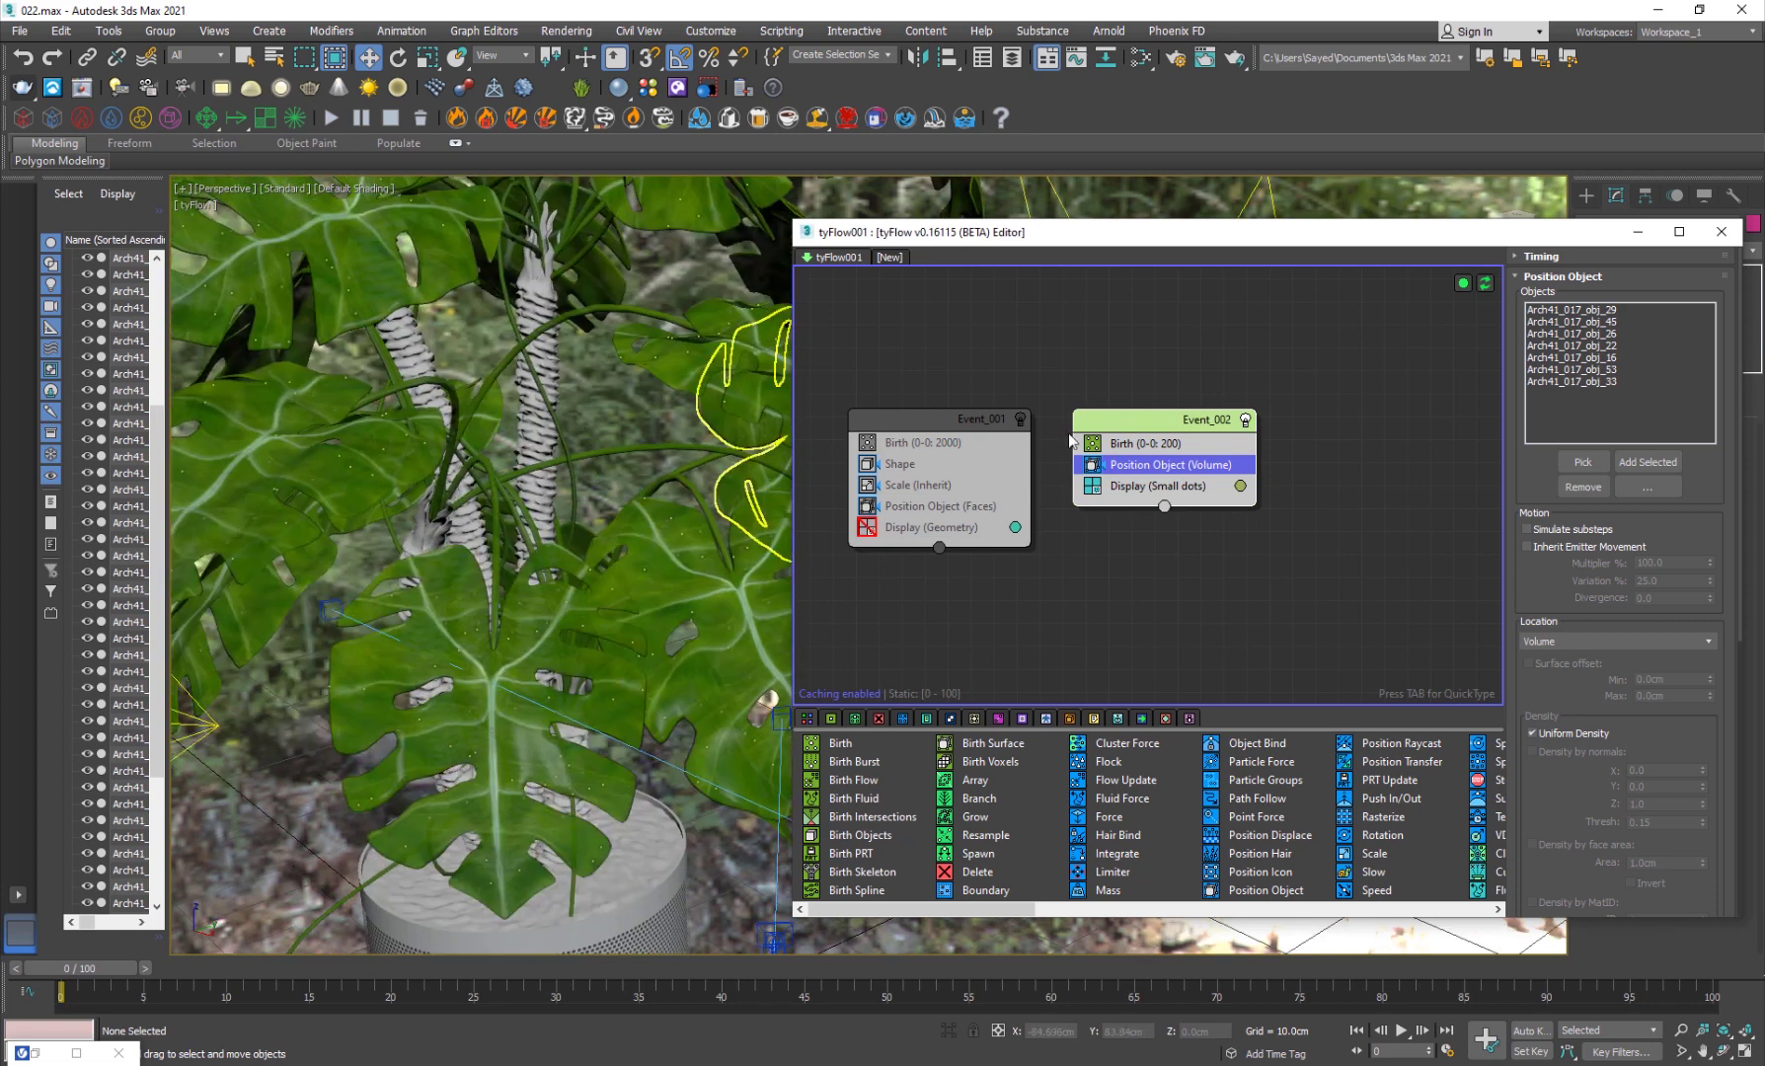
{"action": "left_click", "coordinate": [1133, 443]}
{"action": "double_click", "coordinate": [1662, 332]}
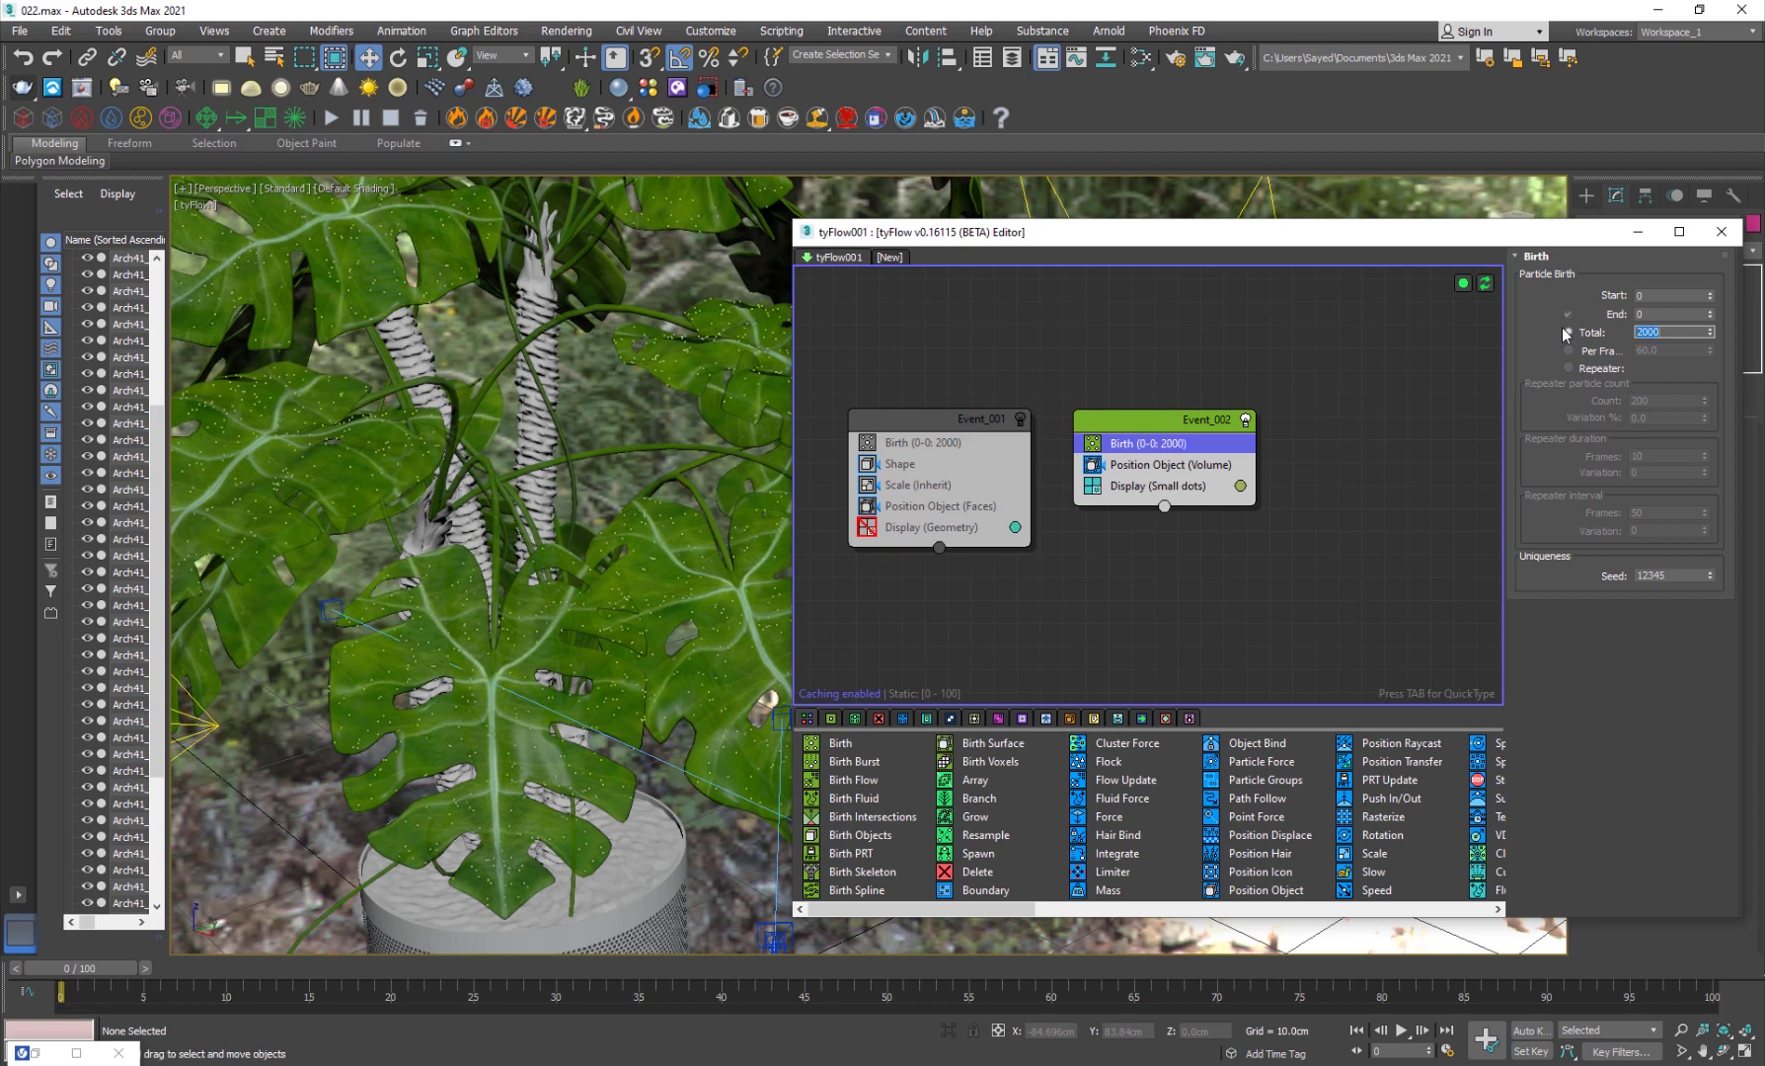
{"action": "middle_click_drag", "start_coordinate": [583, 636], "coordinate": [553, 642]}
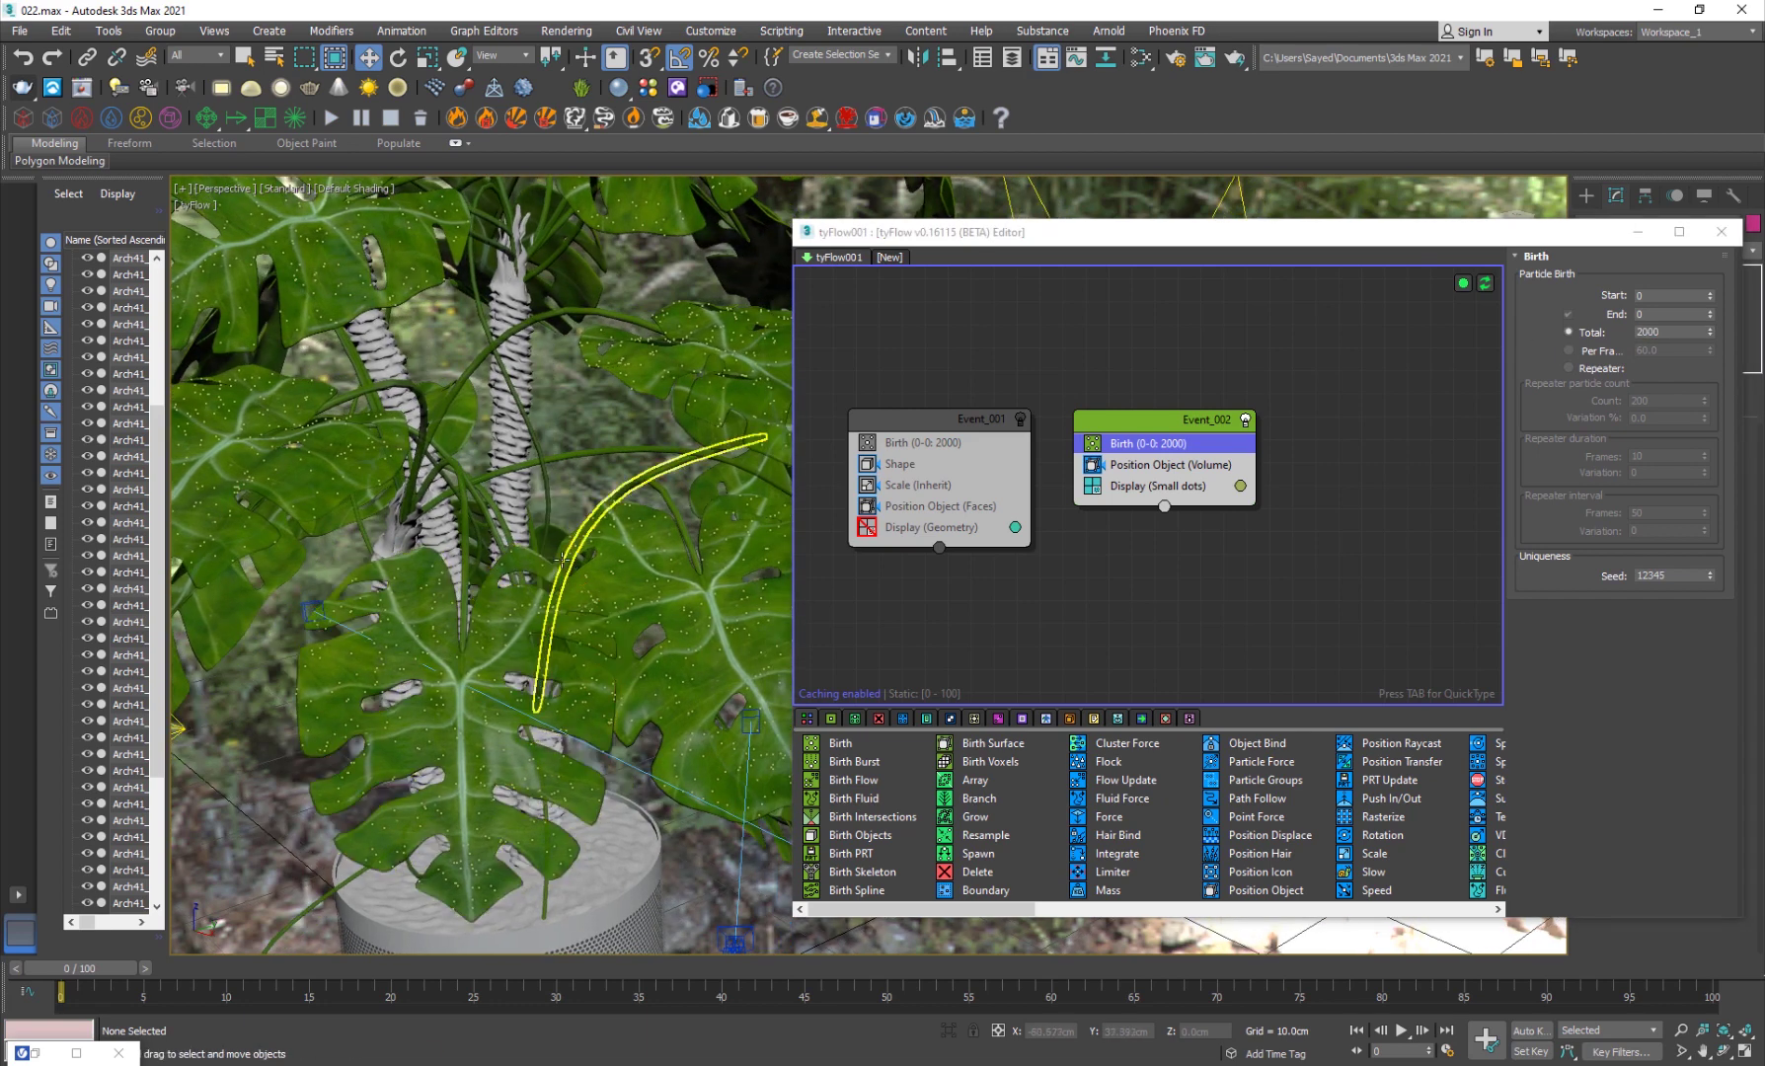
{"action": "left_click", "coordinate": [1188, 569]}
- Add a Shape operator to Event_002 using the 3D Geosphere (MidRes) mesh
{"action": "left_click", "coordinate": [1138, 428]}
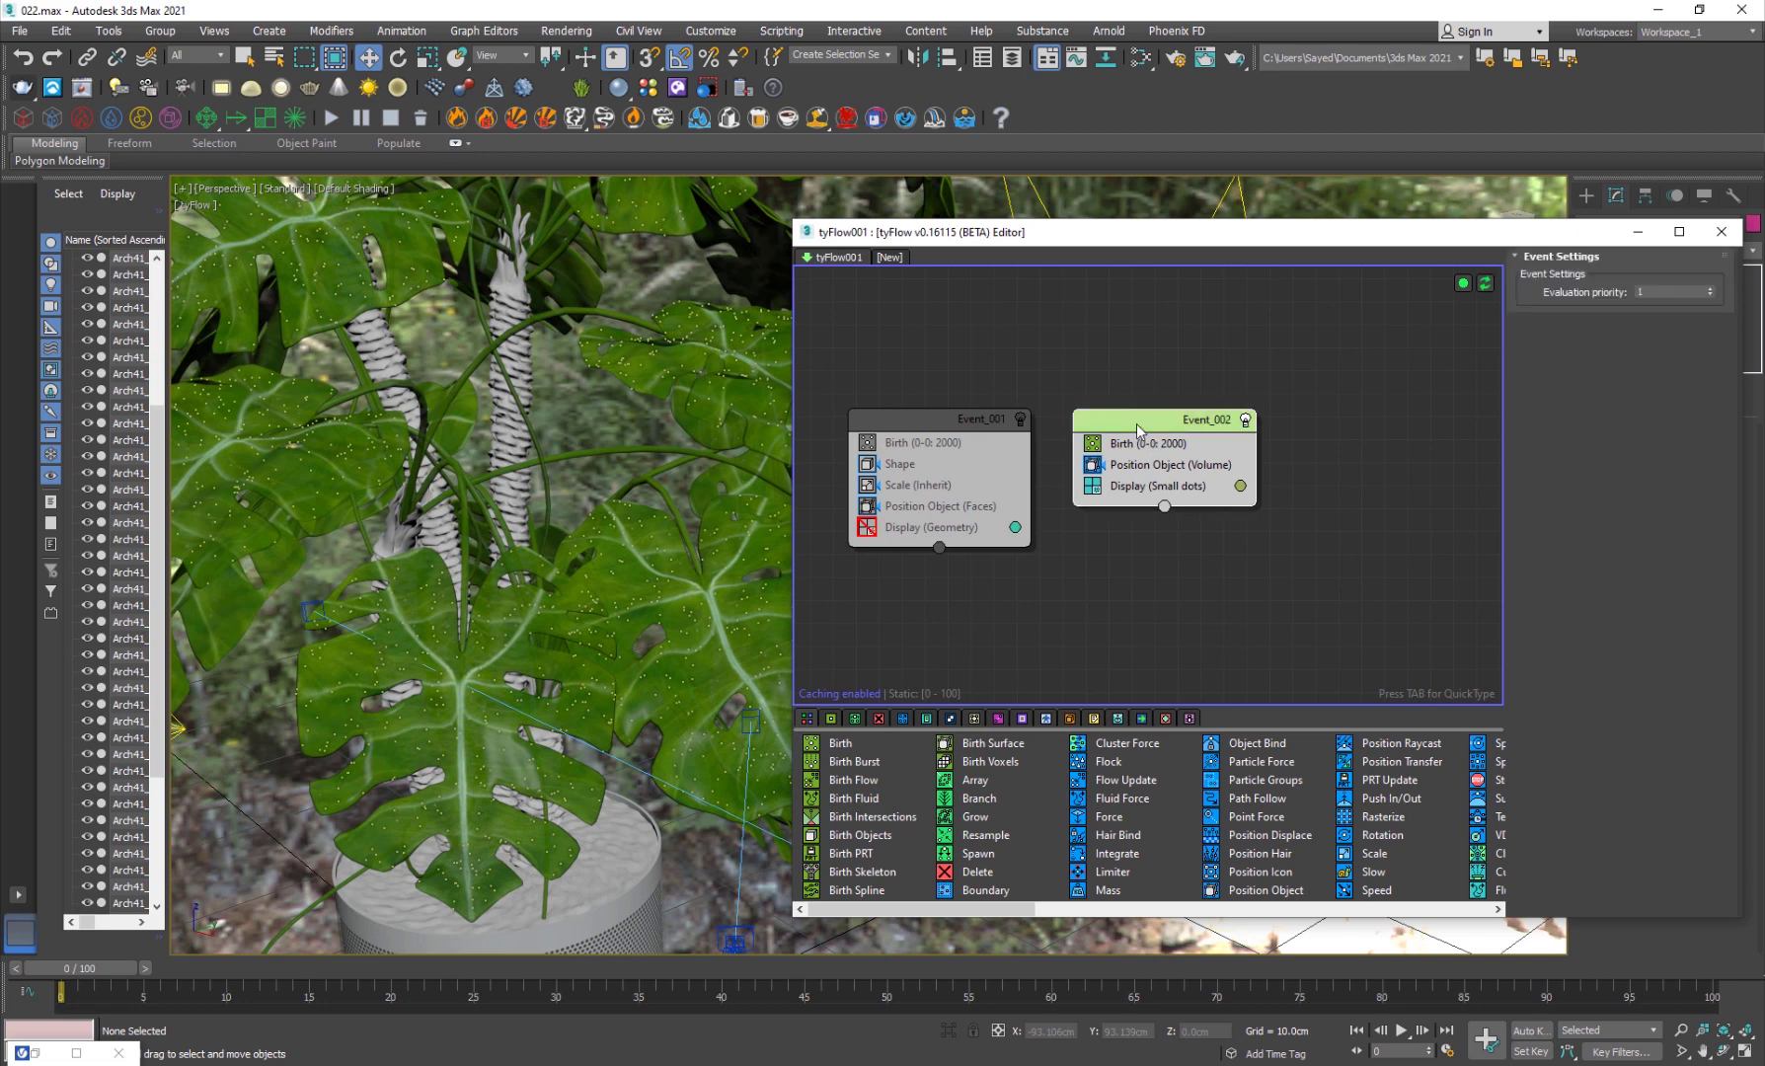
{"action": "key", "text": "Tab"}
{"action": "type", "text": "shape"}
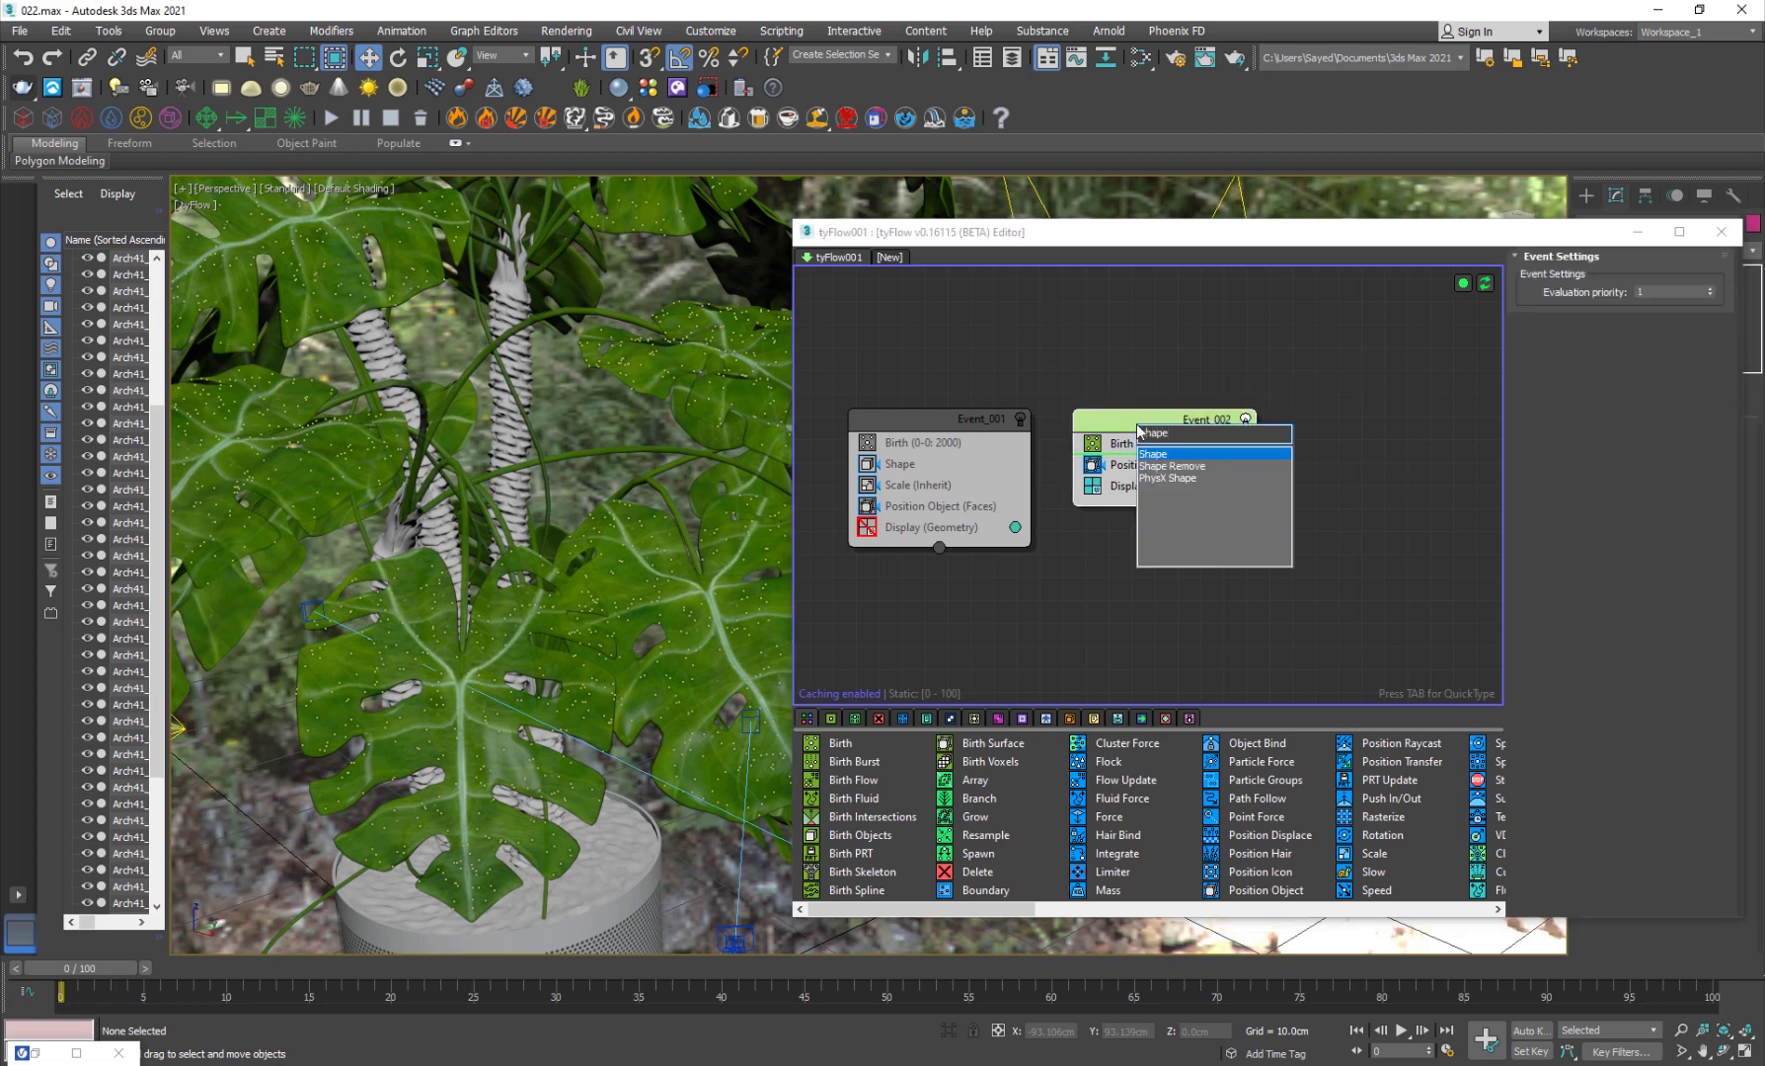
{"action": "key", "text": "Return"}
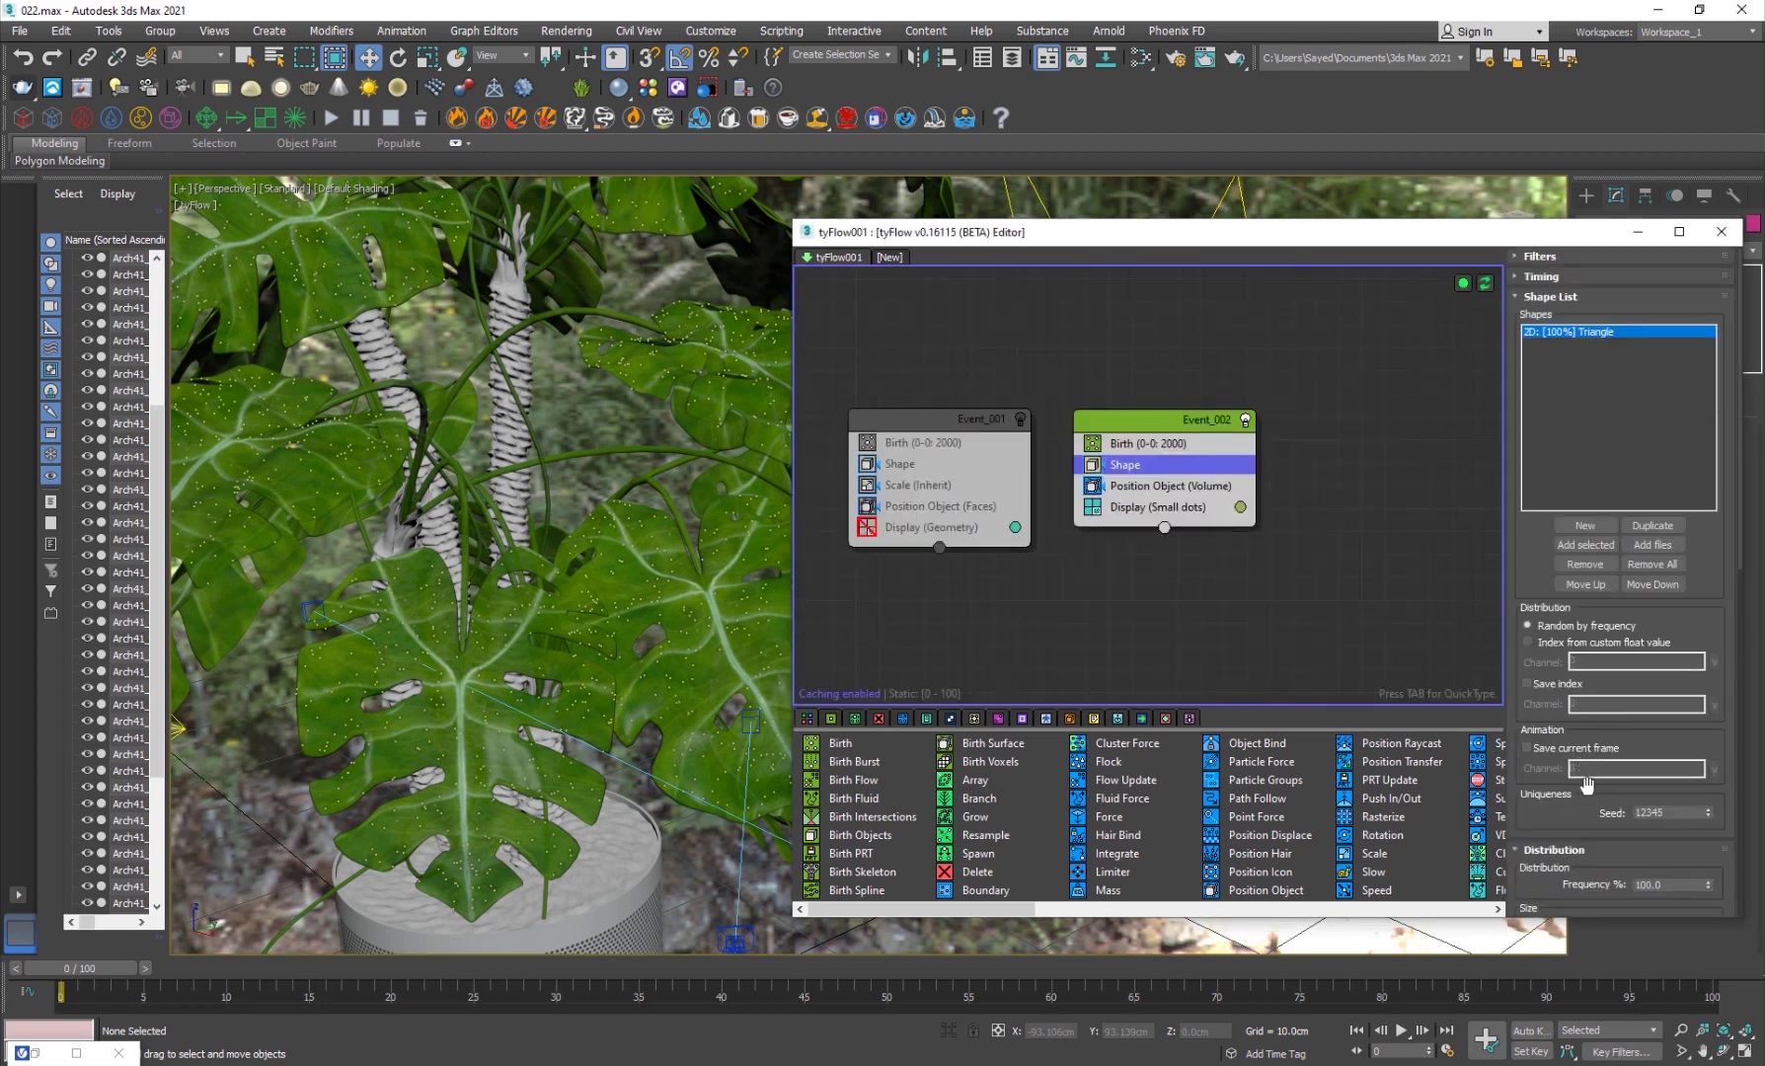
{"action": "scroll", "coordinate": [1561, 813], "scroll_direction": "down", "scroll_amount": 5}
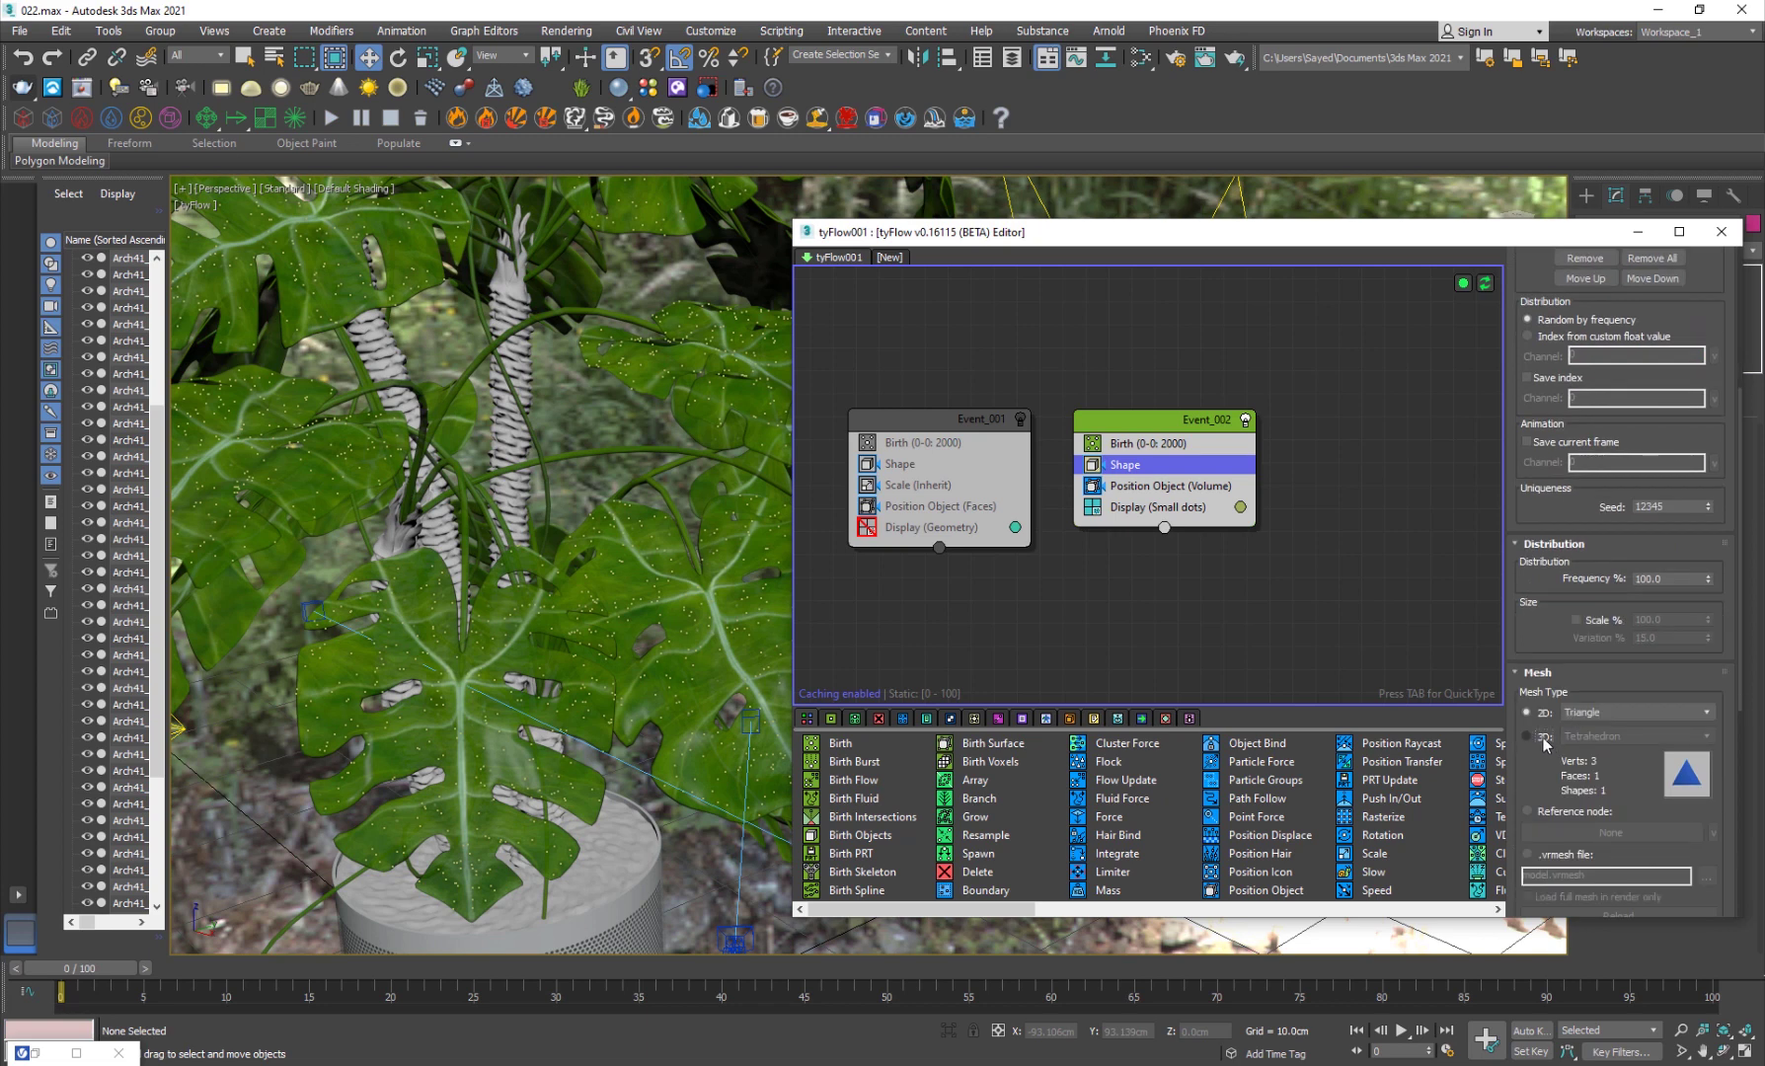
{"action": "left_click", "coordinate": [1546, 739]}
{"action": "left_click", "coordinate": [1631, 736]}
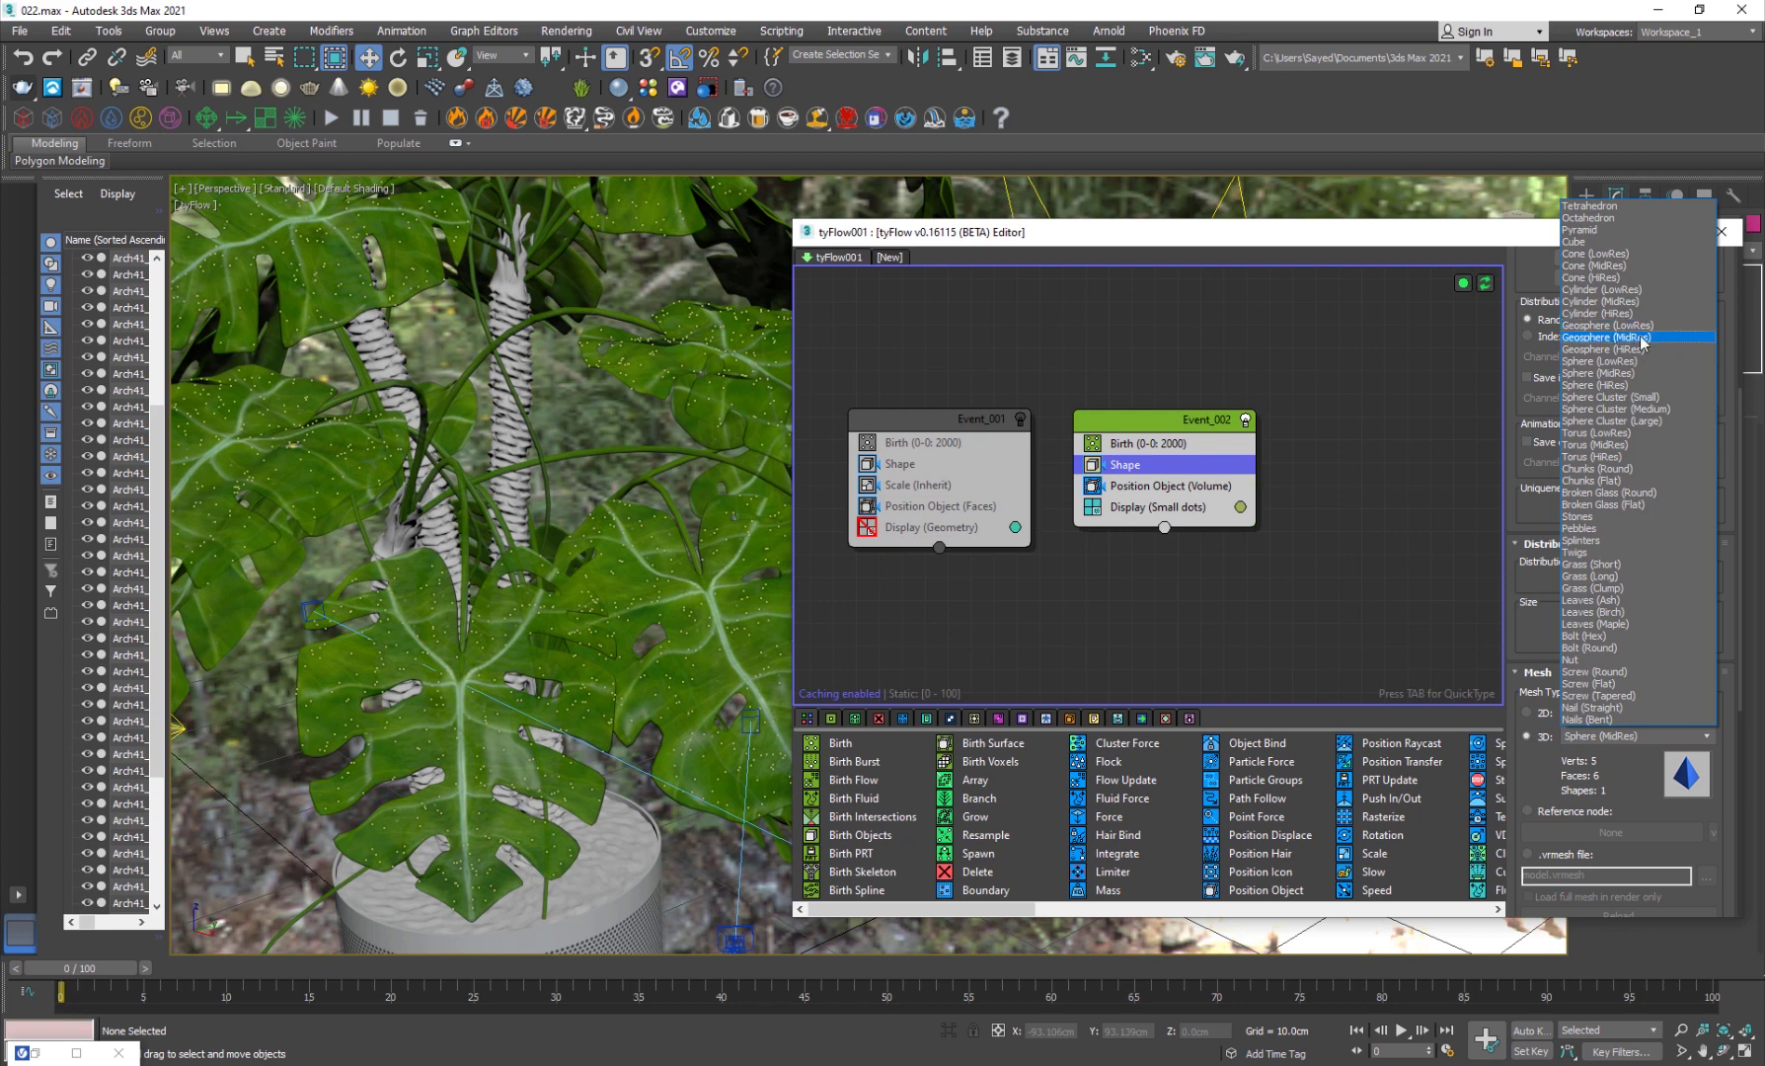
{"action": "left_click", "coordinate": [1624, 342]}
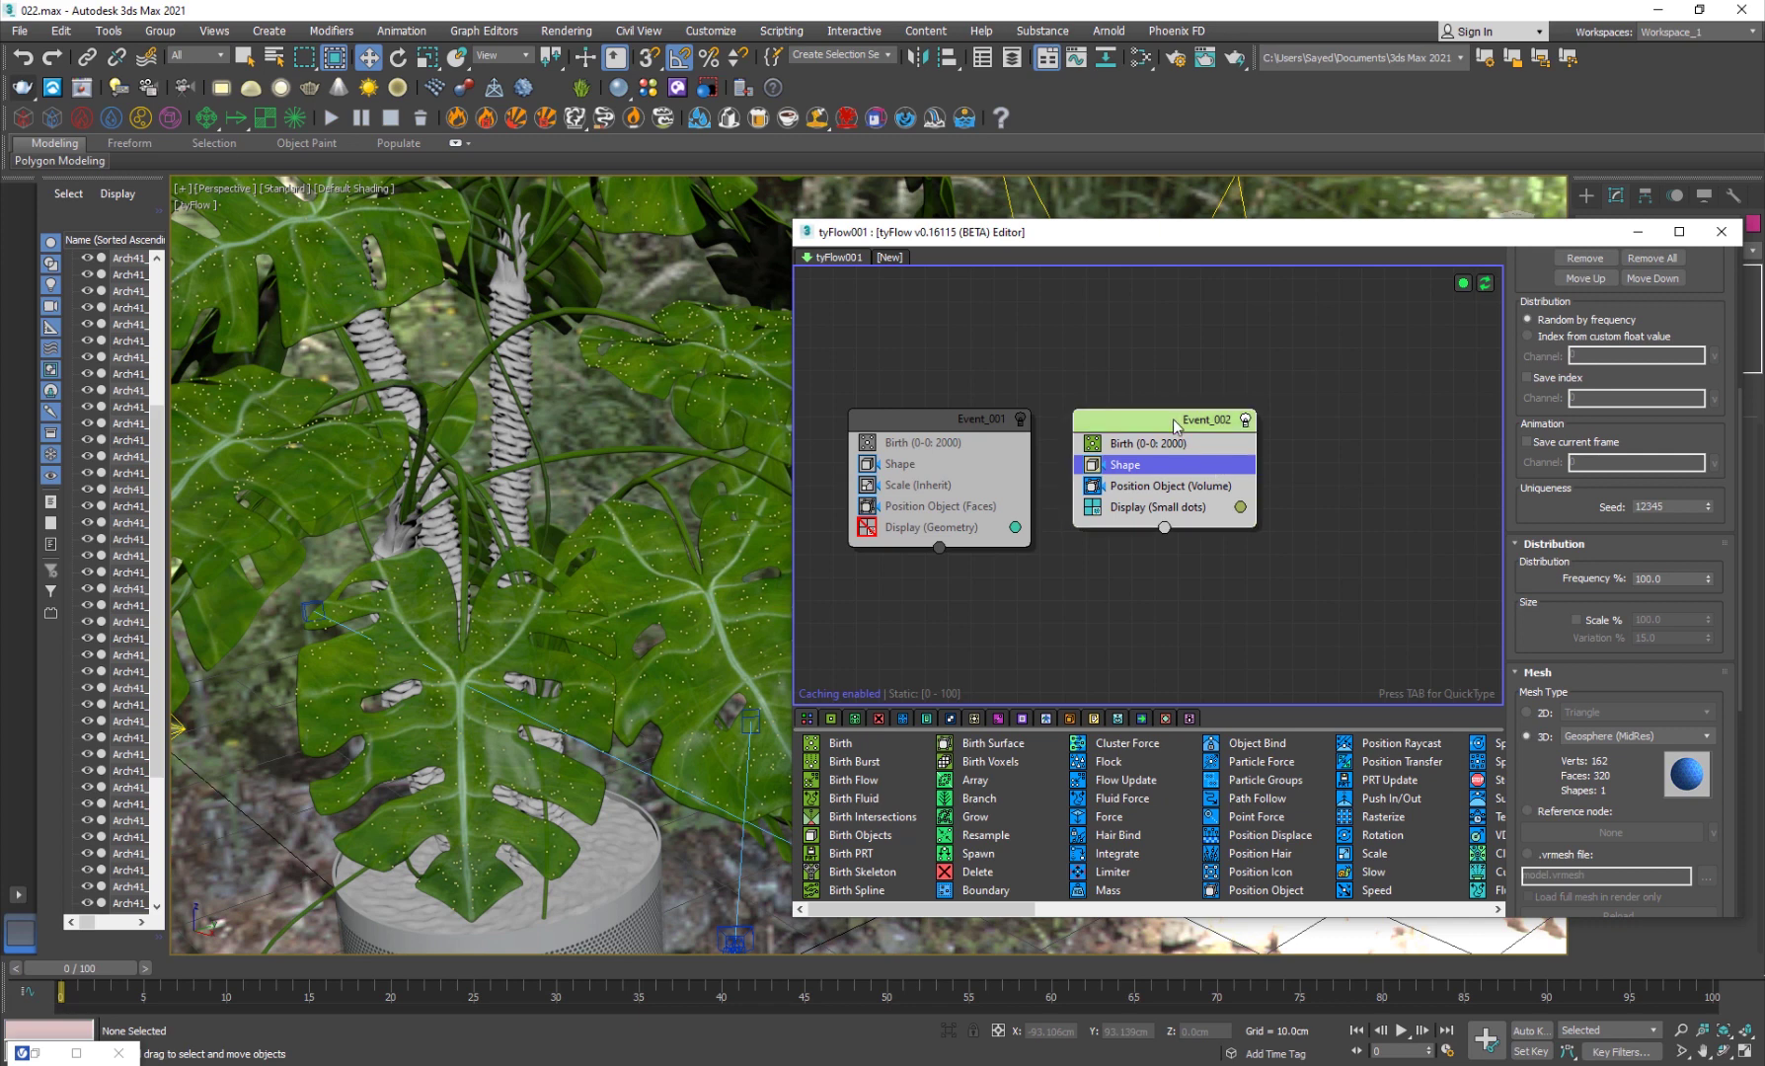
- Add a Scale operator to Event_002
{"action": "key", "text": "Tab"}
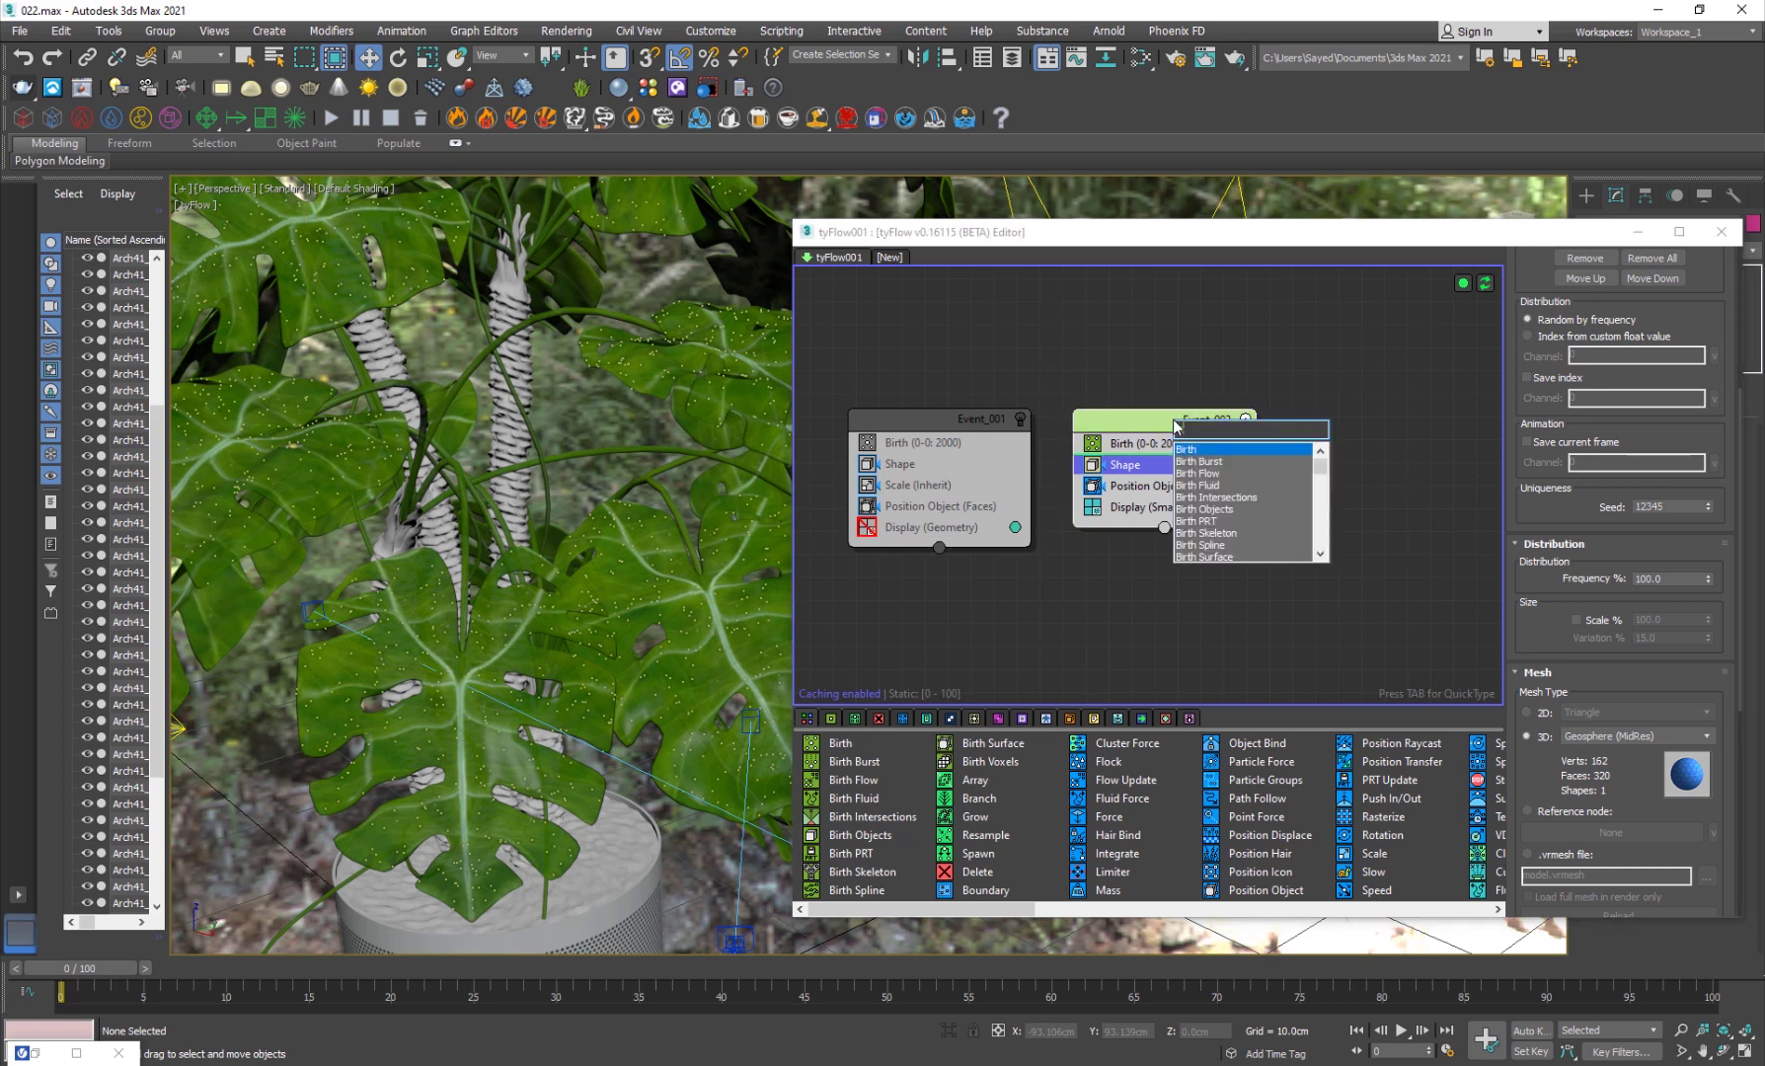
{"action": "type", "text": "scale"}
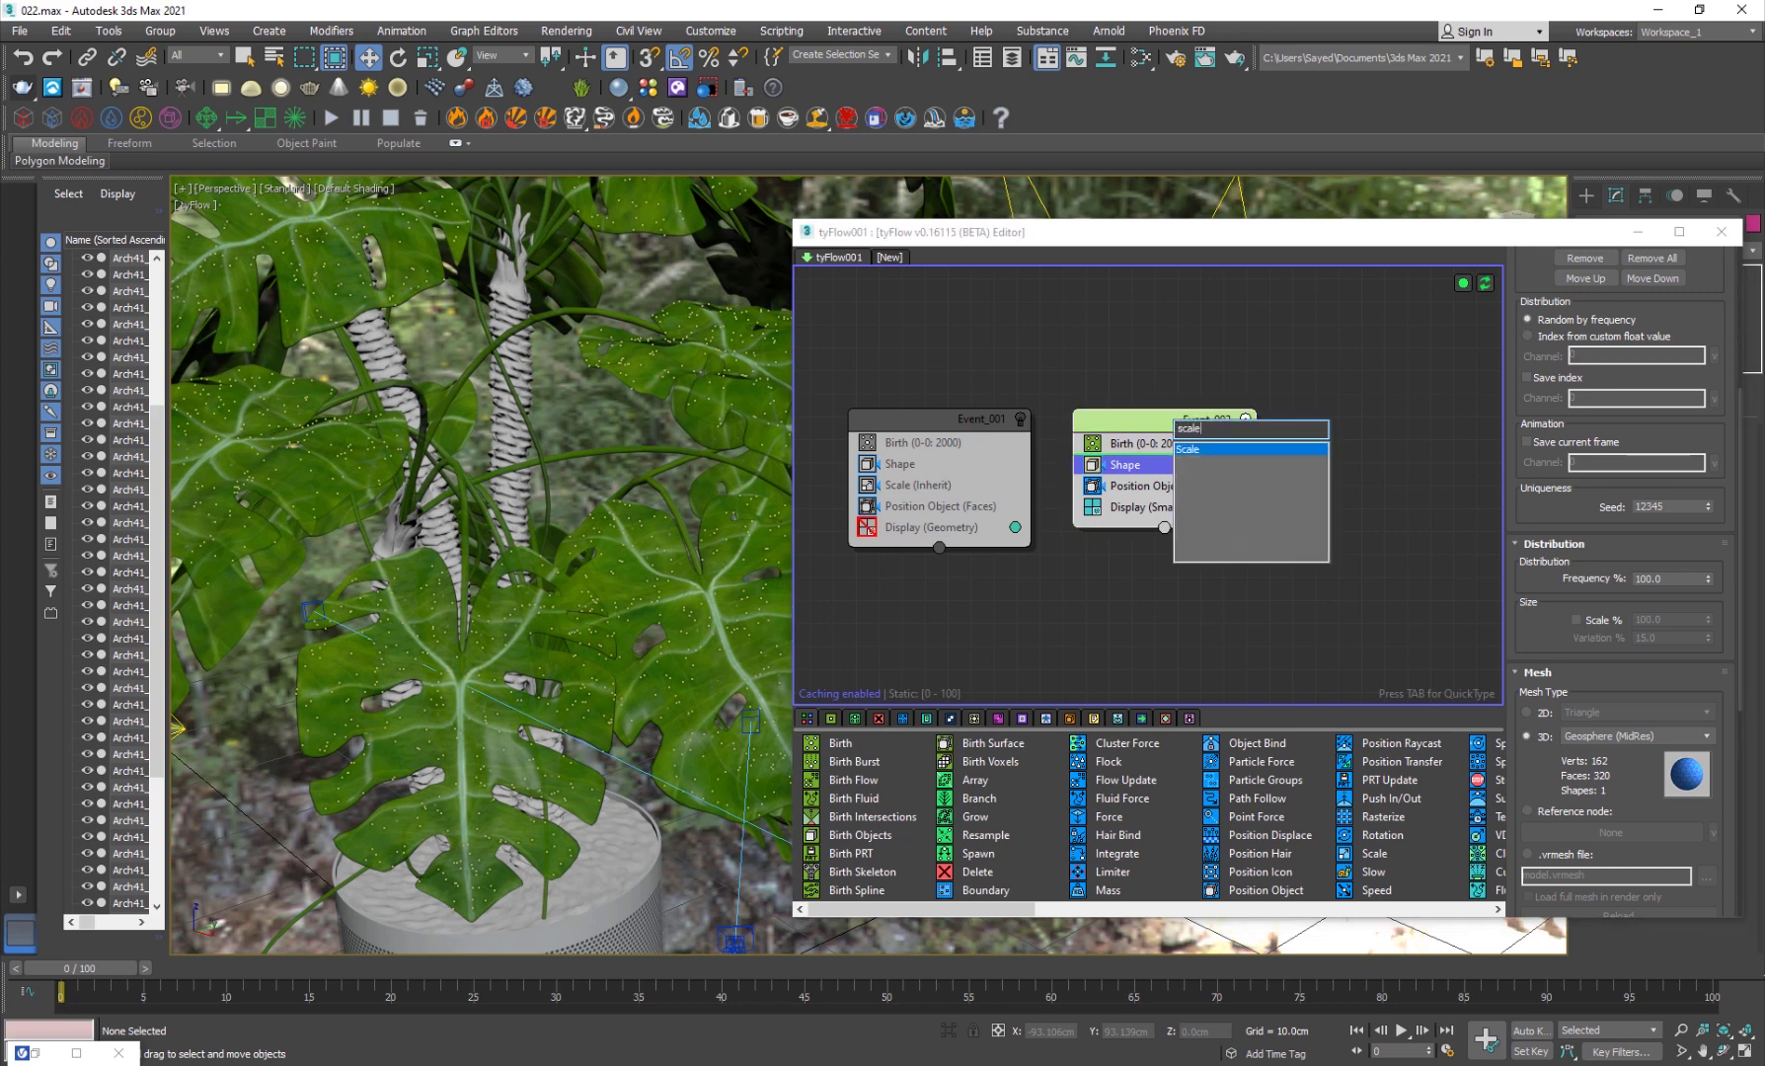
{"action": "key", "text": "Return"}
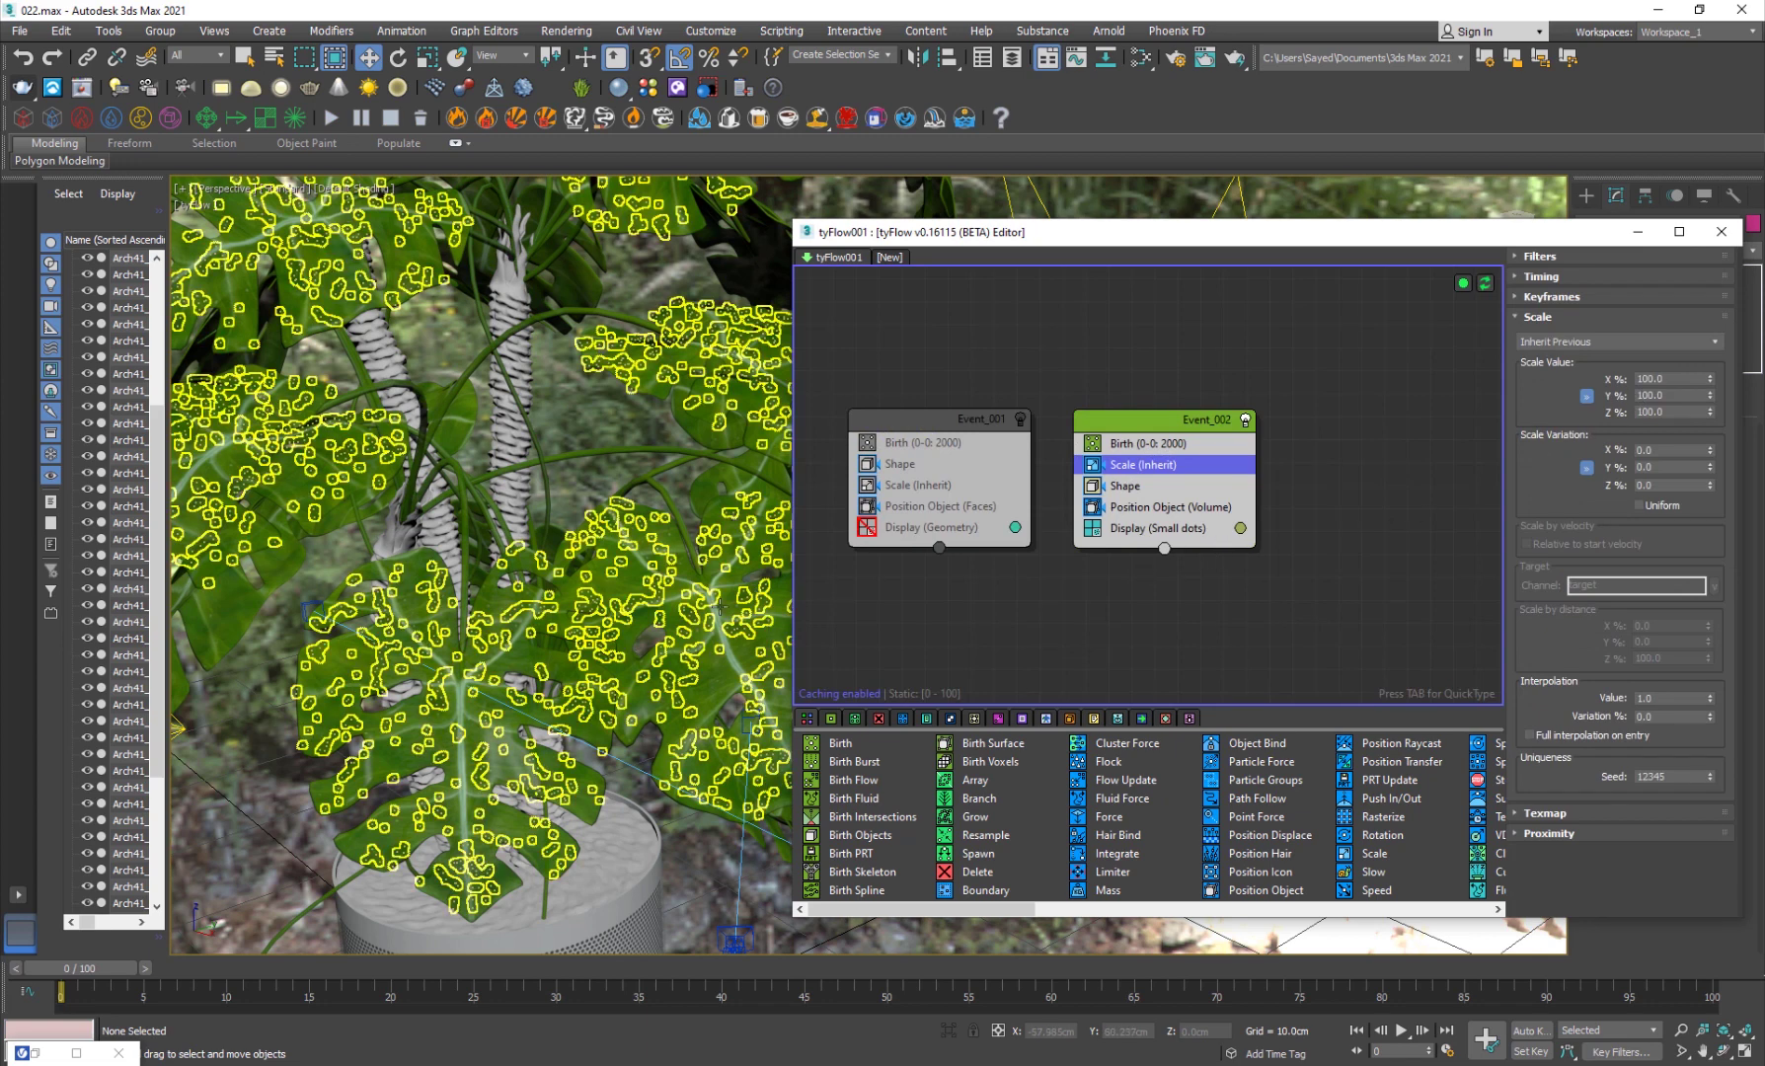
- Change Event_002's Display type from Small dots to Geometry
{"action": "left_click", "coordinate": [1150, 533]}
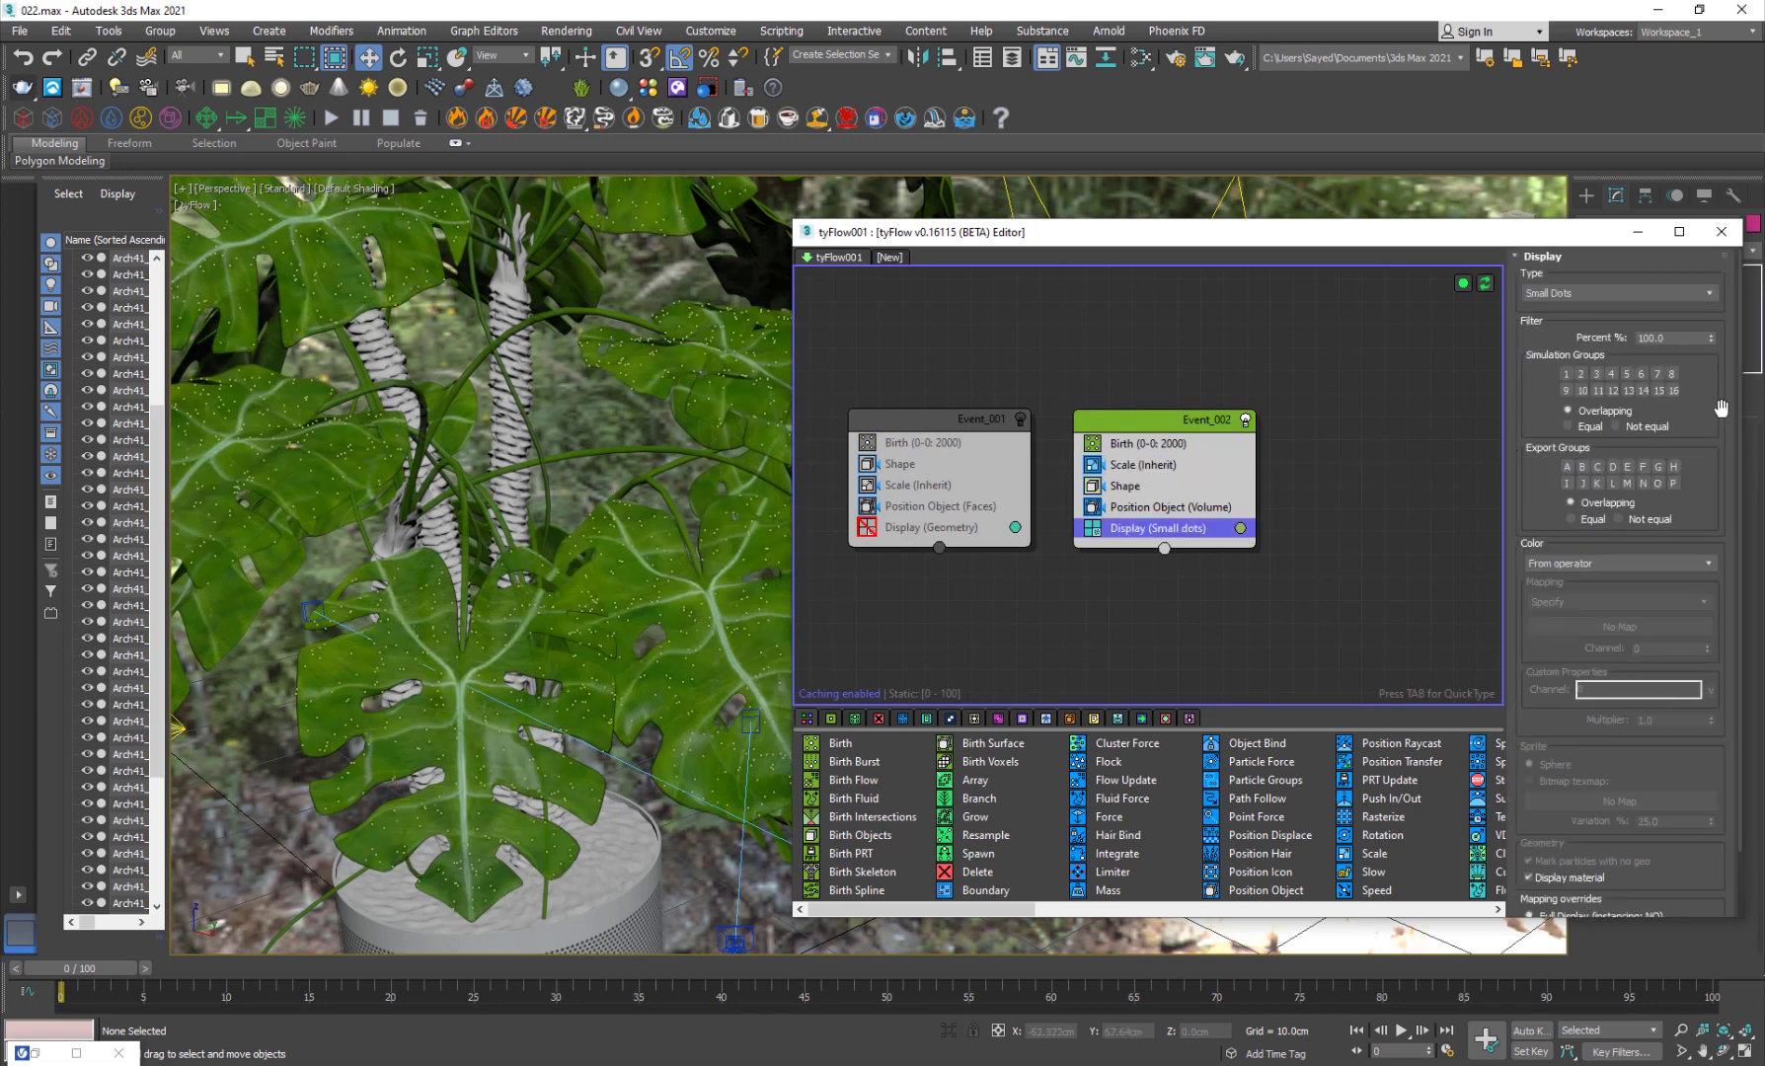
{"action": "left_click", "coordinate": [1572, 299]}
{"action": "left_click", "coordinate": [1546, 381]}
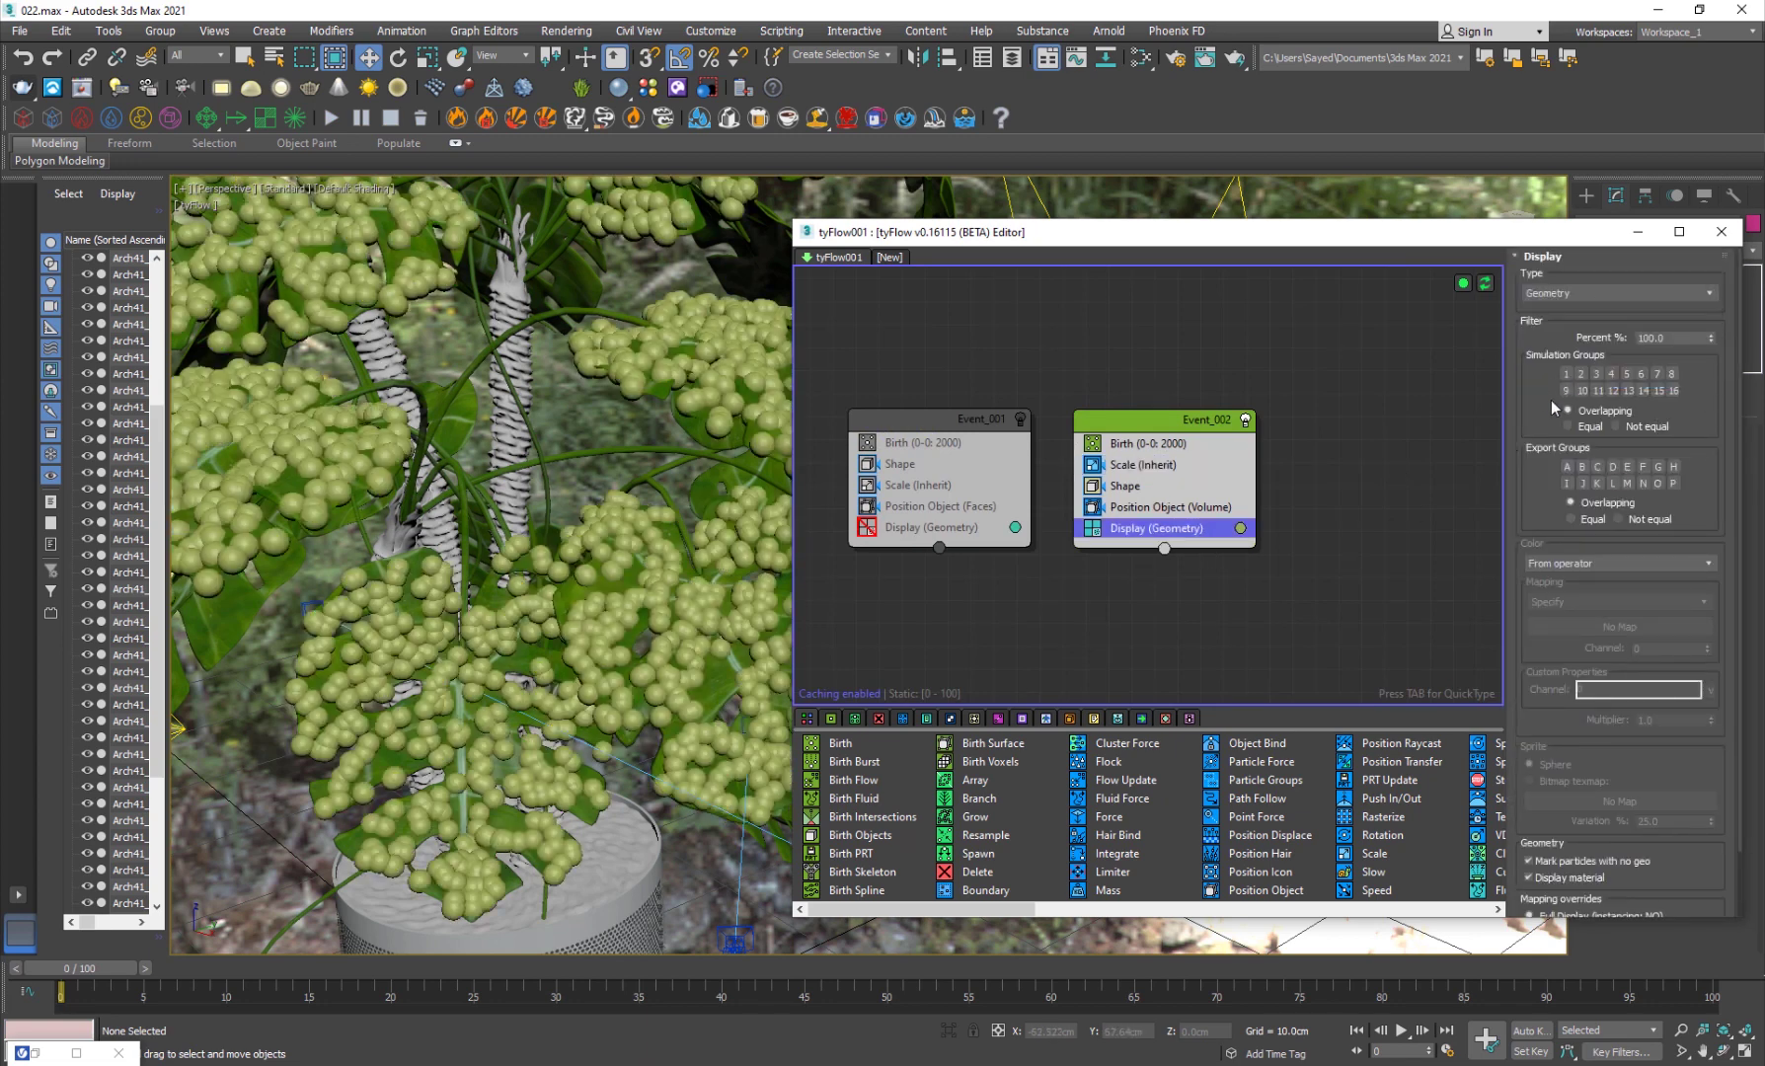
{"action": "left_click", "coordinate": [1149, 487]}
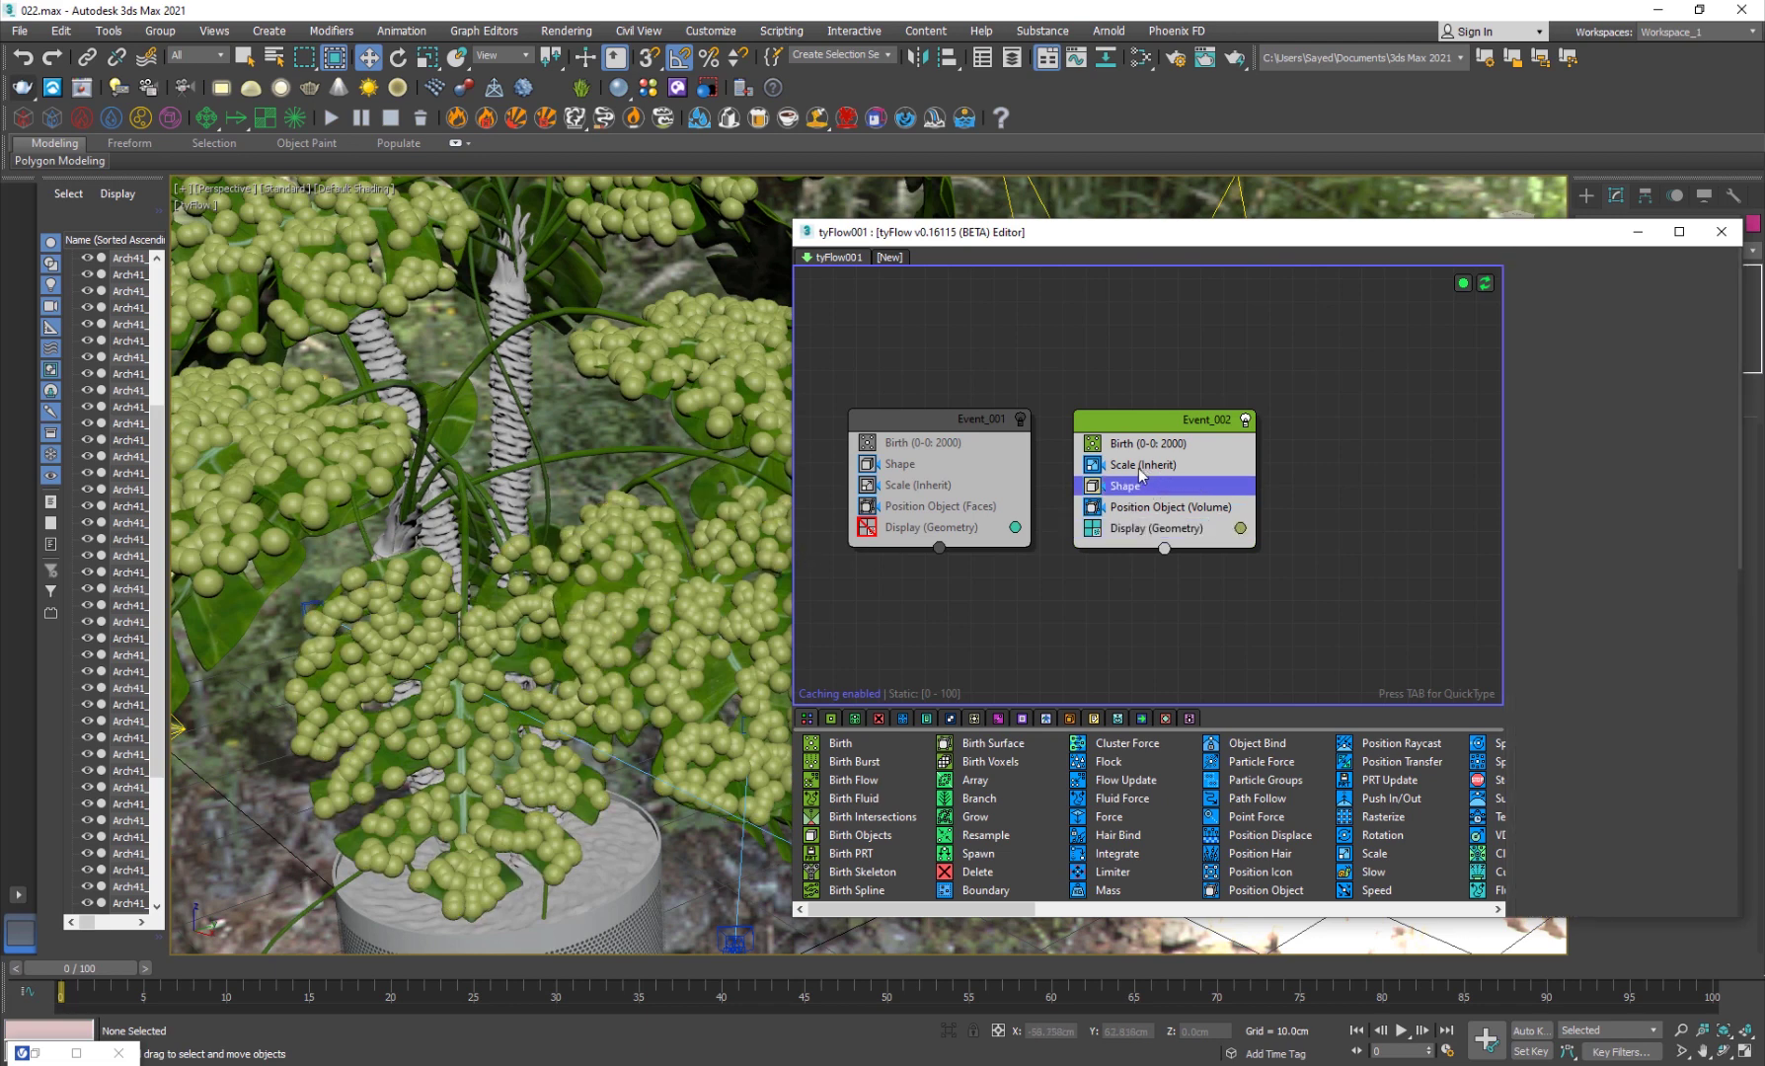
- Move the Scale operator below Shape and set its scale value to 35%
{"action": "left_click", "coordinate": [1150, 466]}
{"action": "left_click_drag", "start_coordinate": [1133, 472], "coordinate": [1165, 500]}
{"action": "double_click", "coordinate": [1670, 377]}
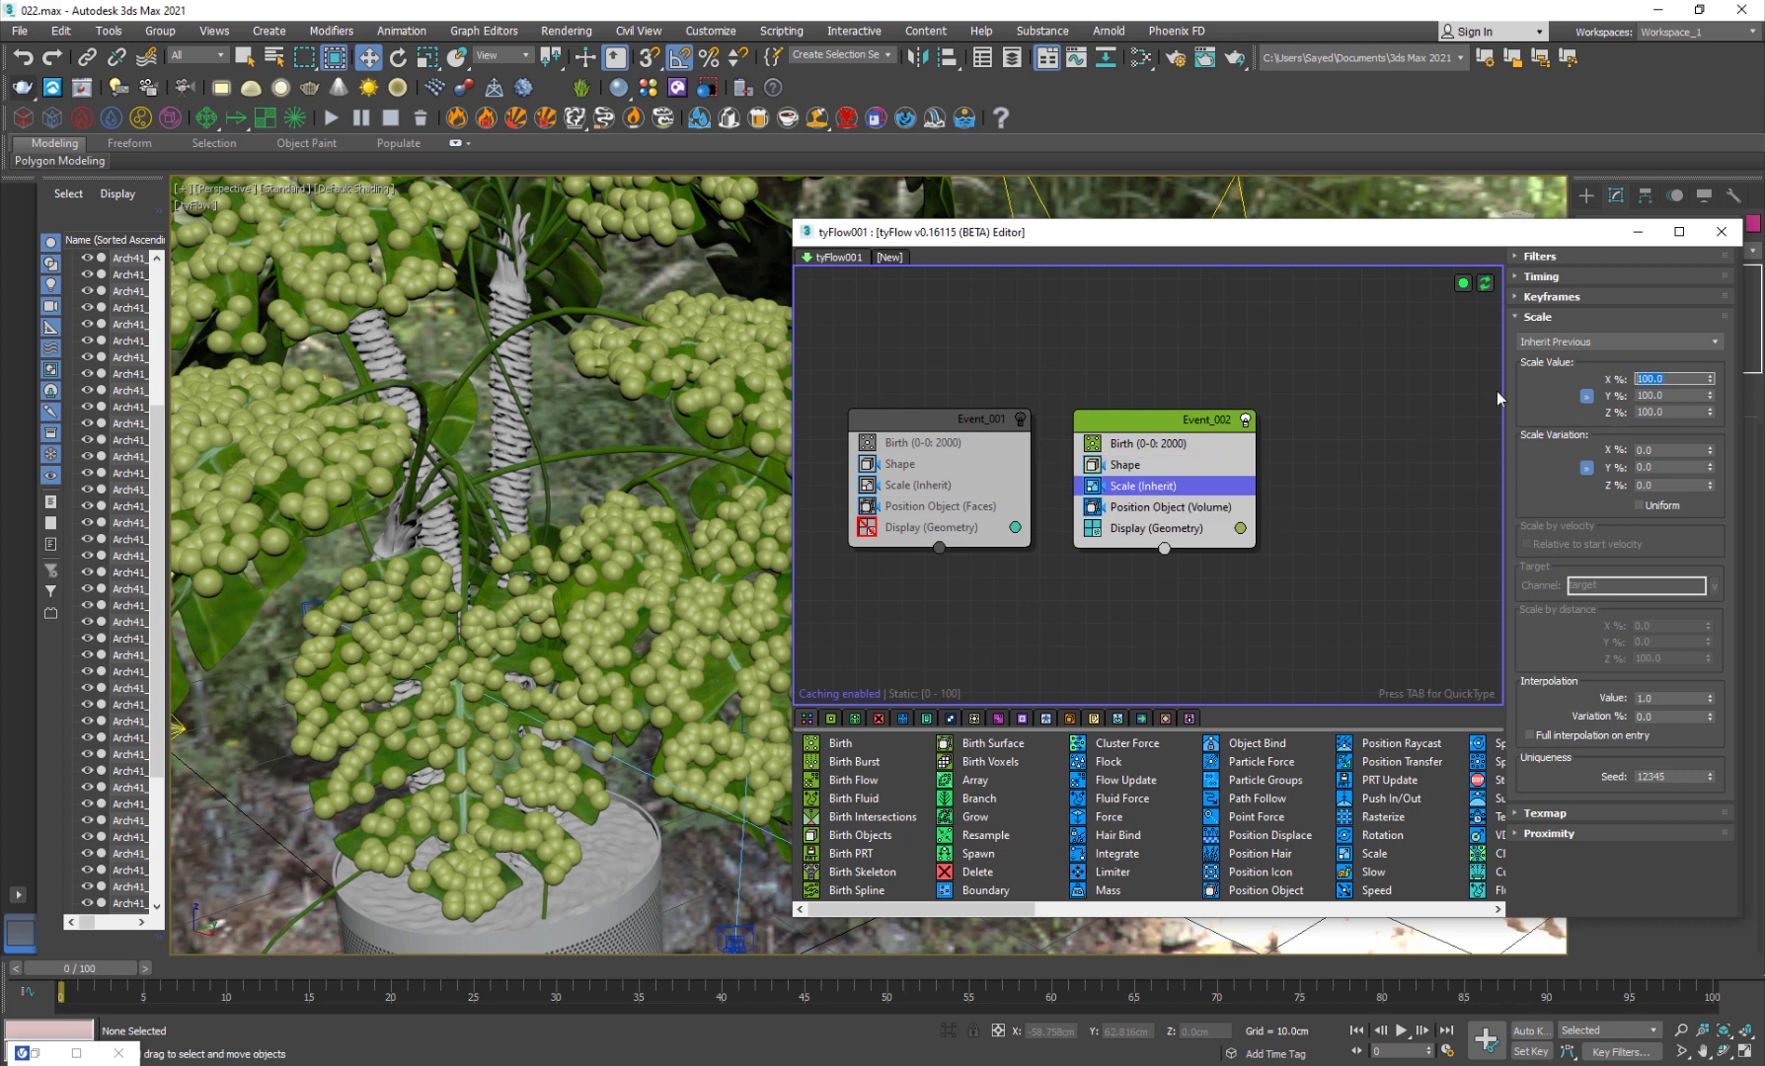
{"action": "type", "text": "60"}
{"action": "key", "text": "Return"}
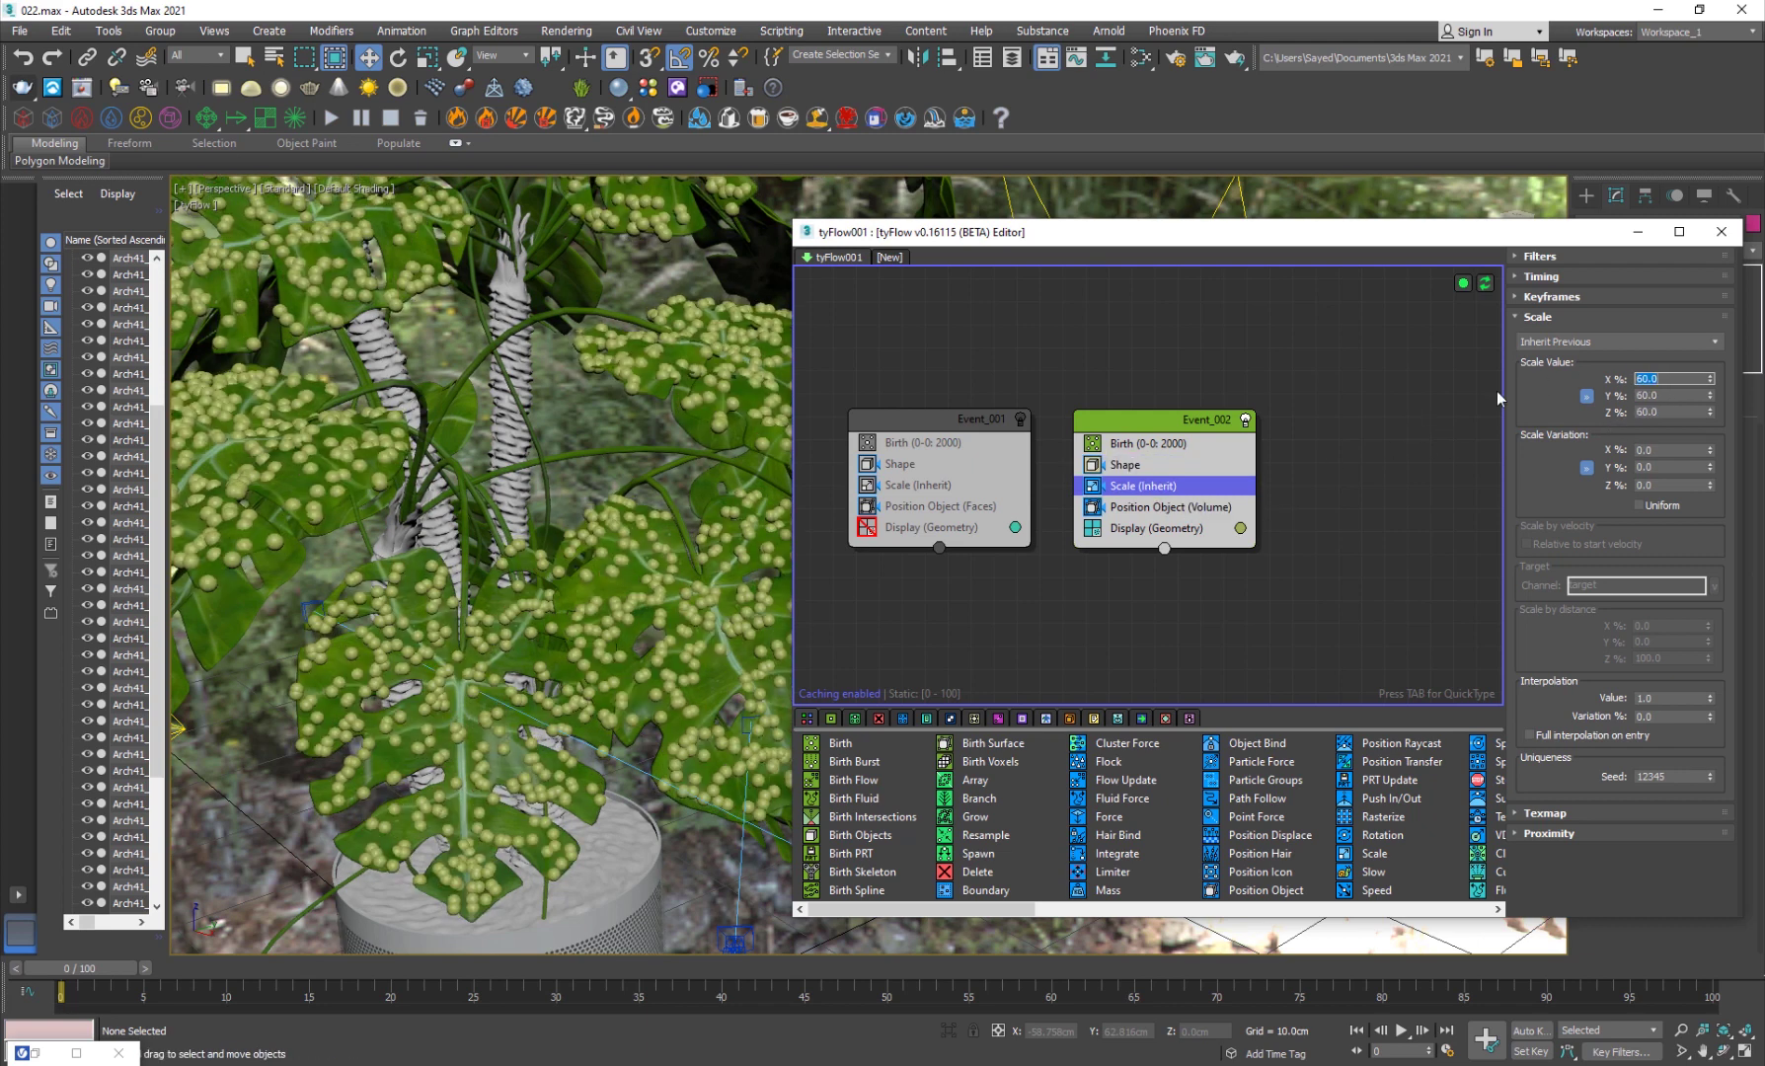
{"action": "type", "text": "35"}
{"action": "key", "text": "Return"}
- Set the Scale Variation to 50% with Uniform ticked
{"action": "double_click", "coordinate": [1631, 450]}
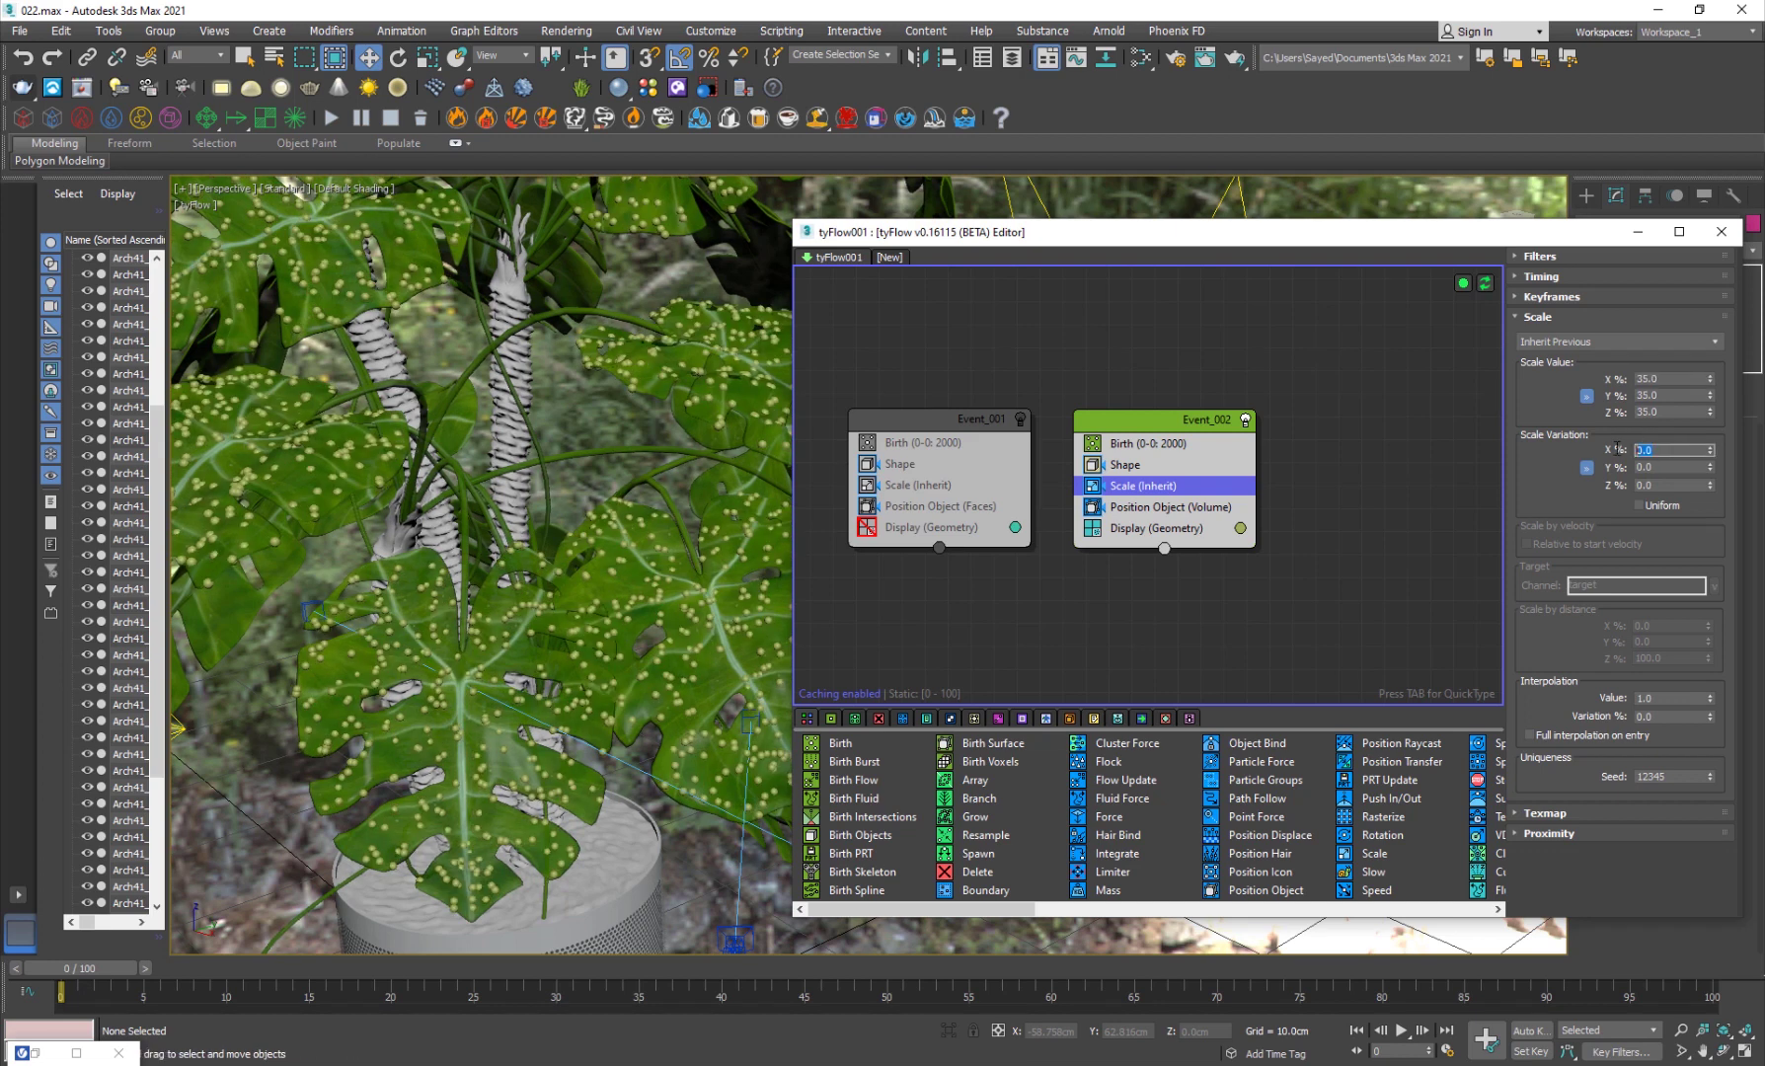
{"action": "key", "text": "Return"}
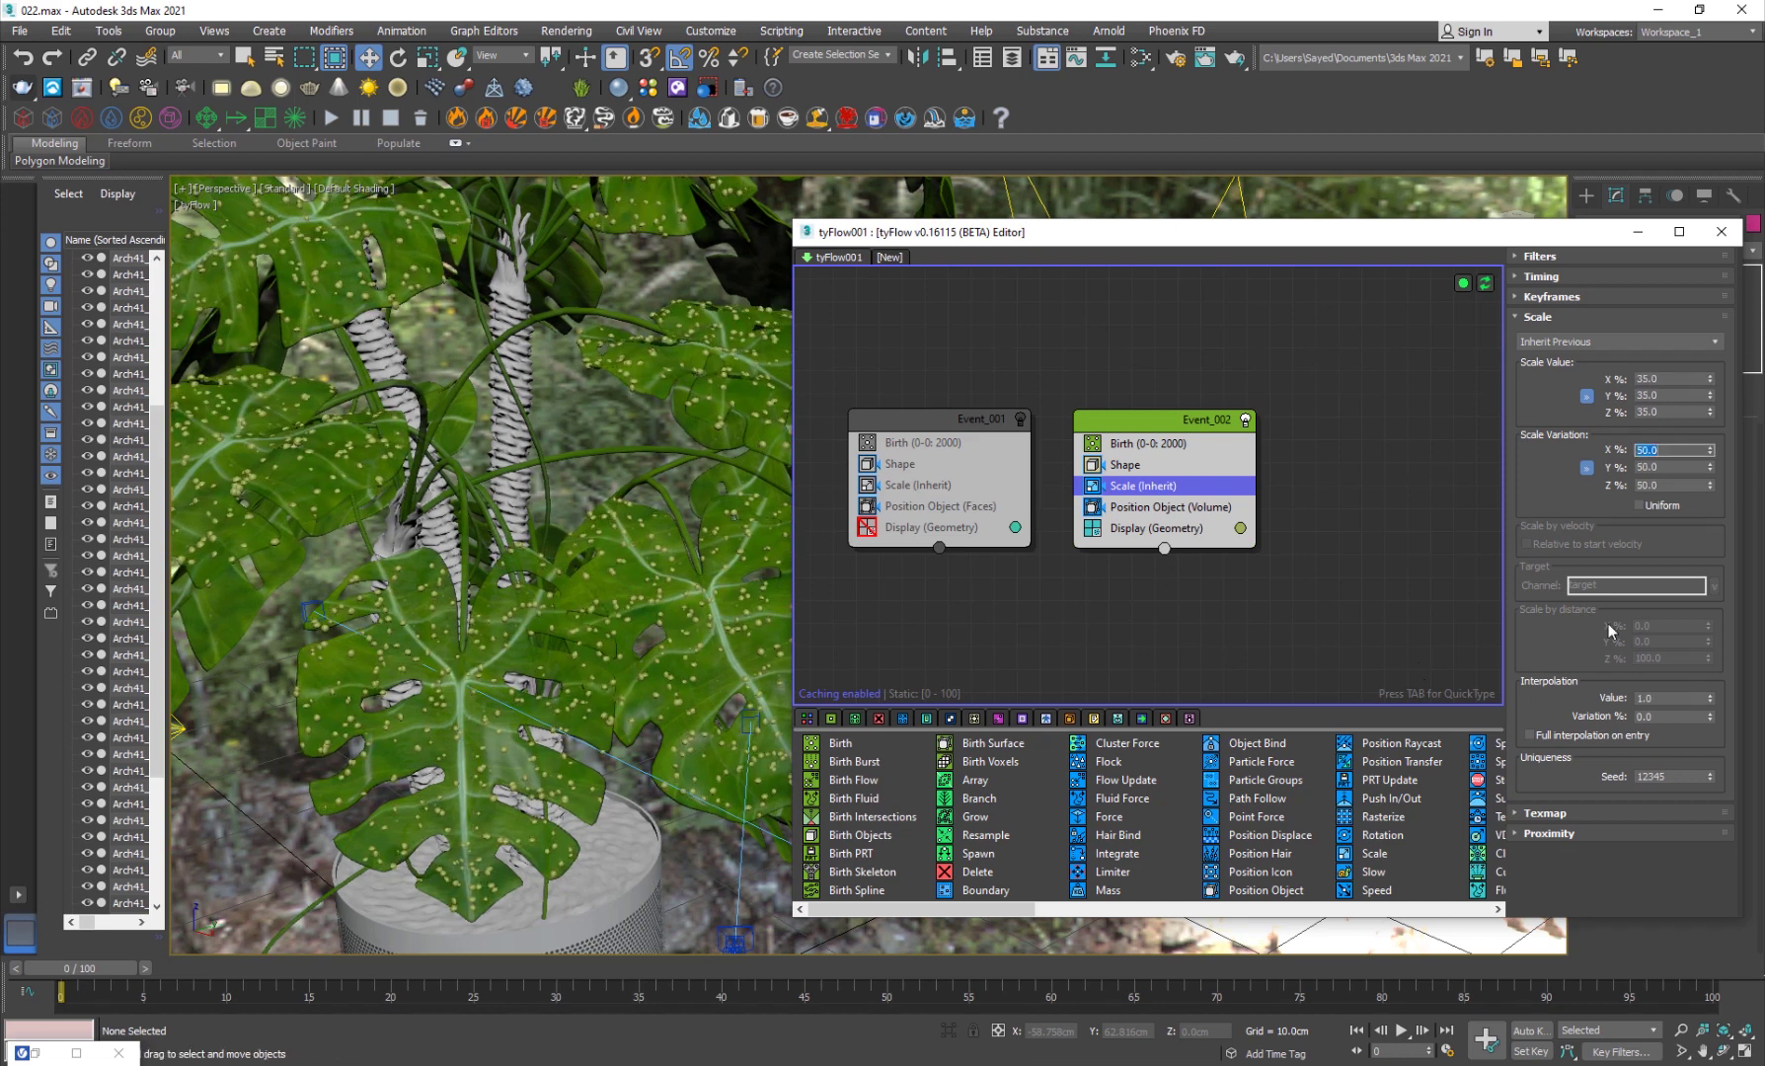
{"action": "left_click", "coordinate": [1658, 509]}
{"action": "scroll", "coordinate": [581, 633], "scroll_direction": "up", "scroll_amount": 6}
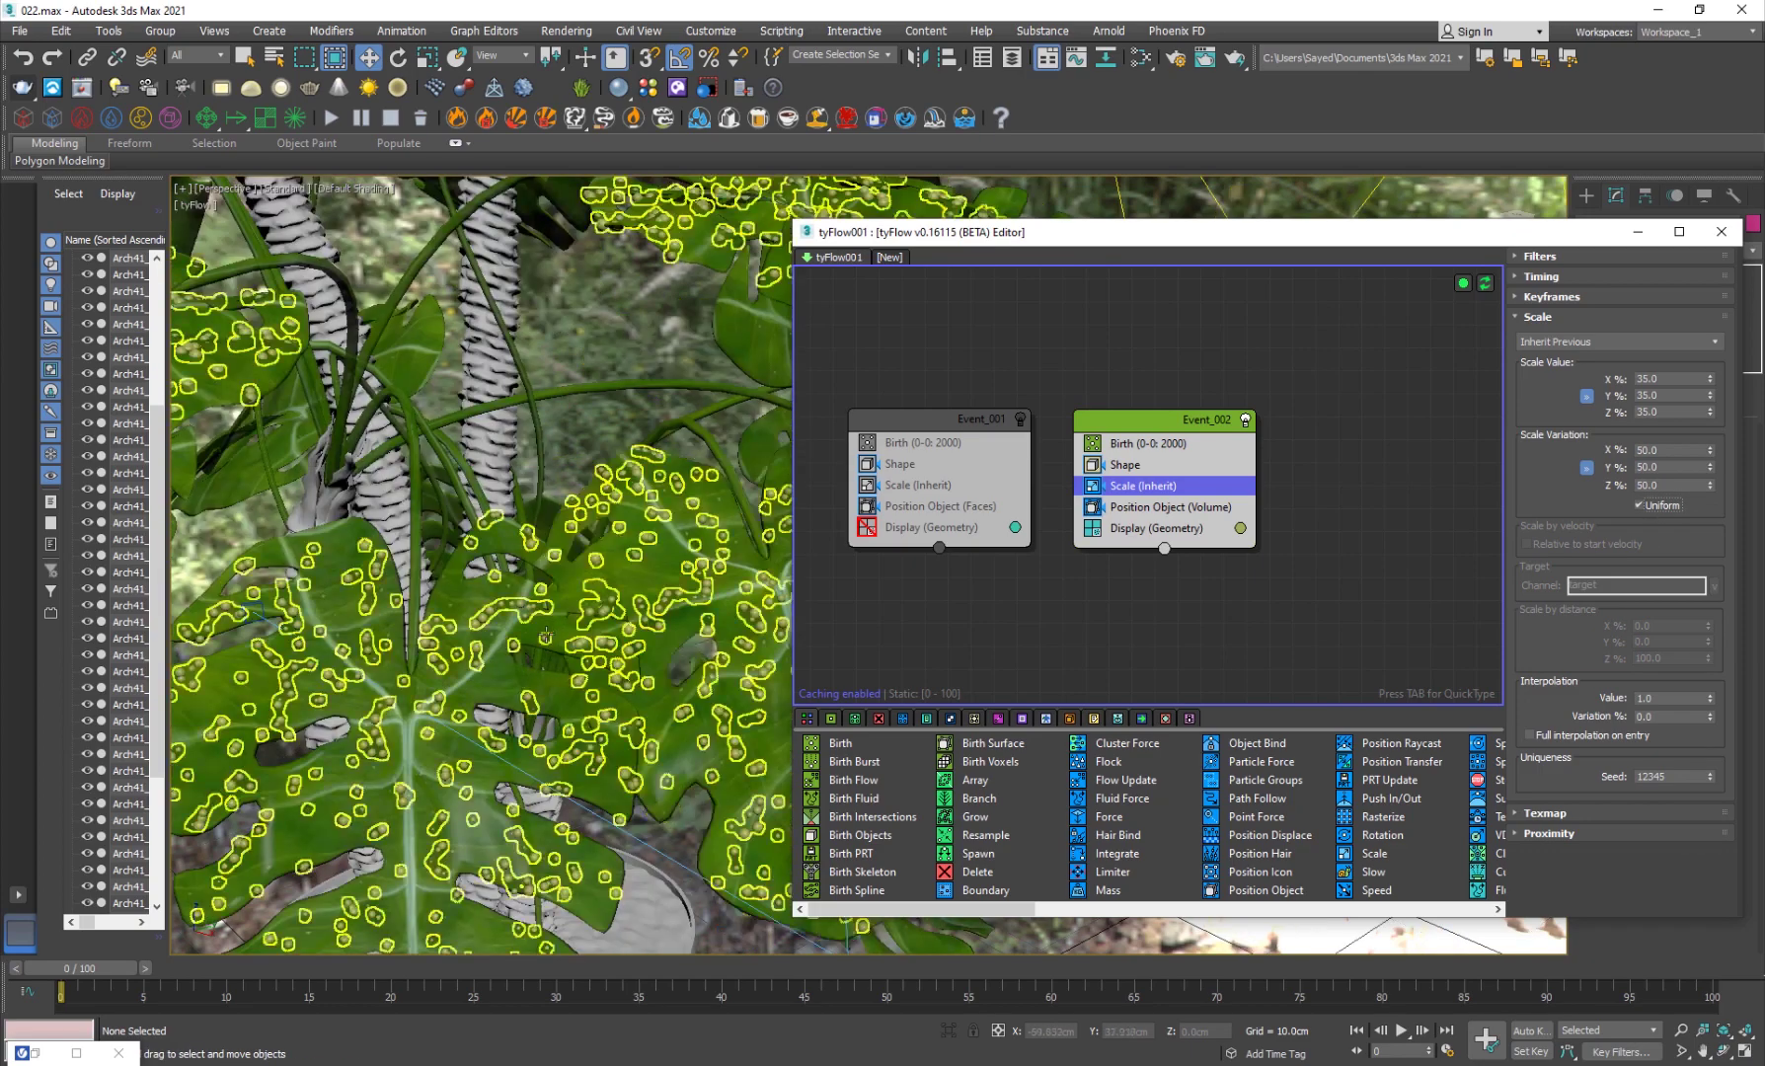
{"action": "scroll", "coordinate": [655, 653], "scroll_direction": "down", "scroll_amount": 8}
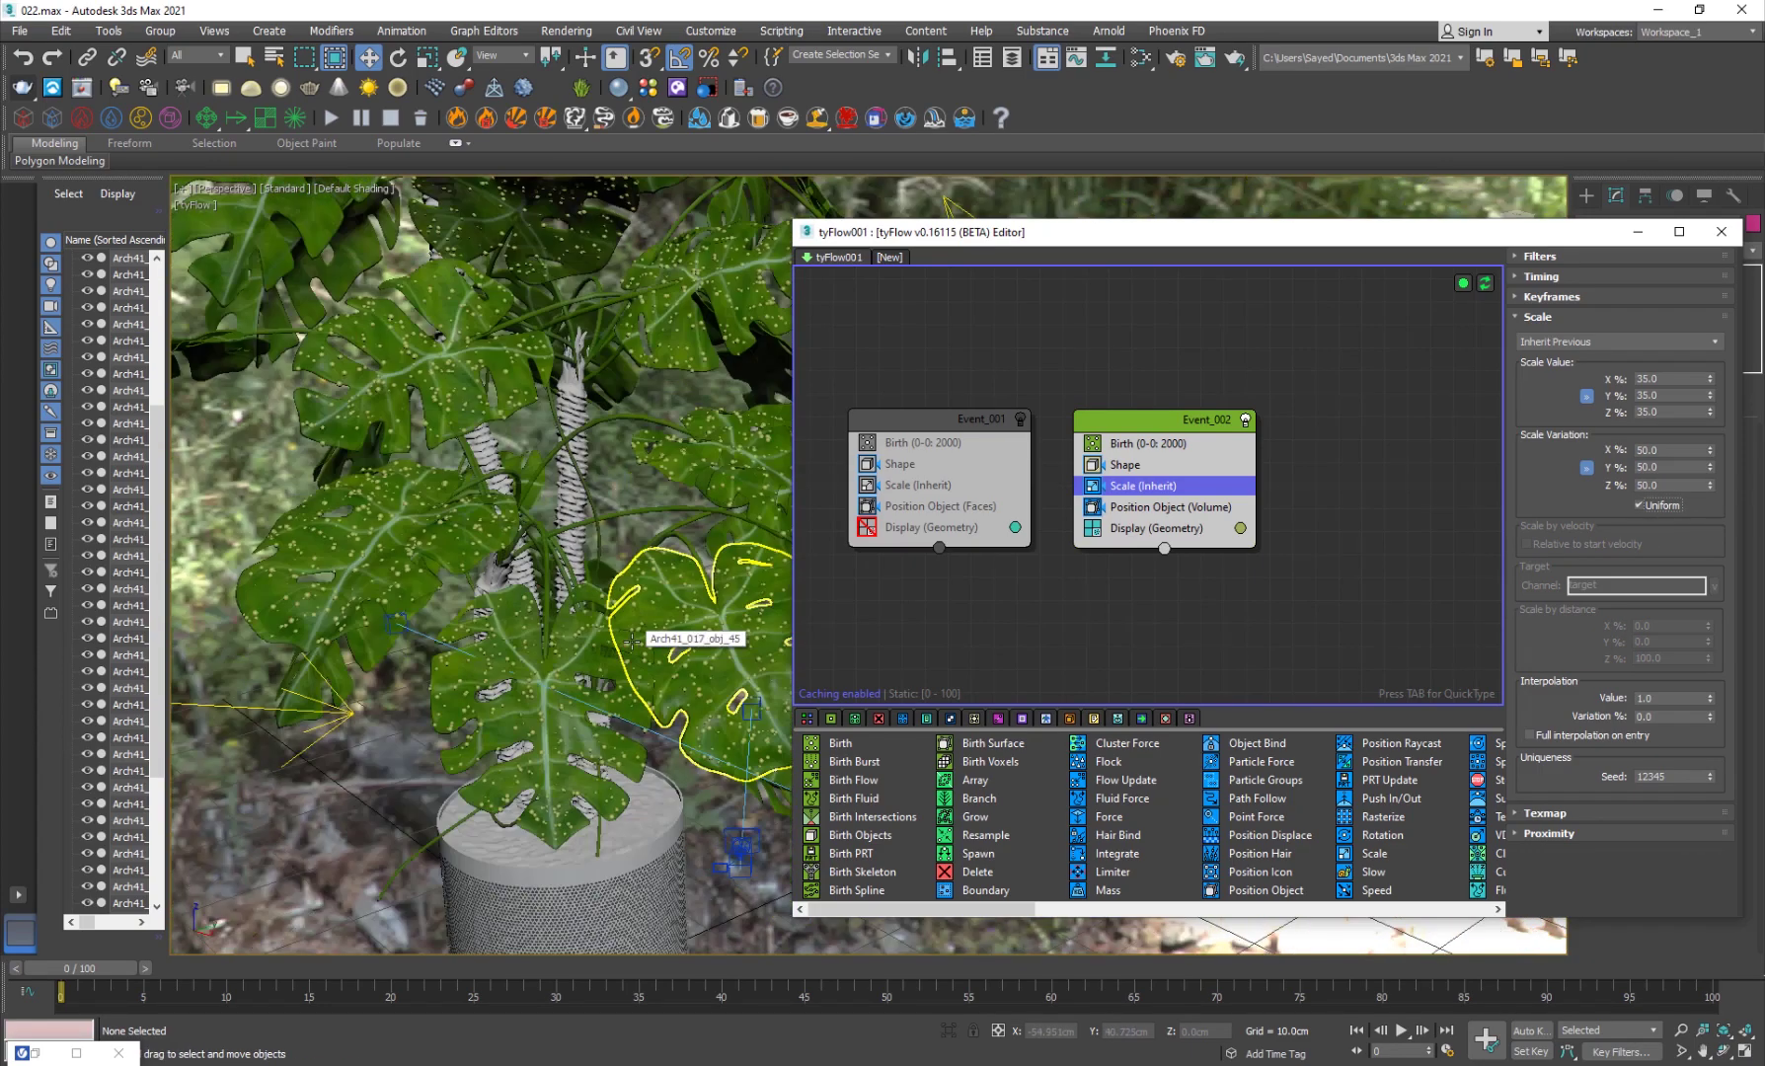
{"action": "scroll", "coordinate": [533, 660], "scroll_direction": "up", "scroll_amount": 8}
{"action": "scroll", "coordinate": [534, 659], "scroll_direction": "up", "scroll_amount": 6}
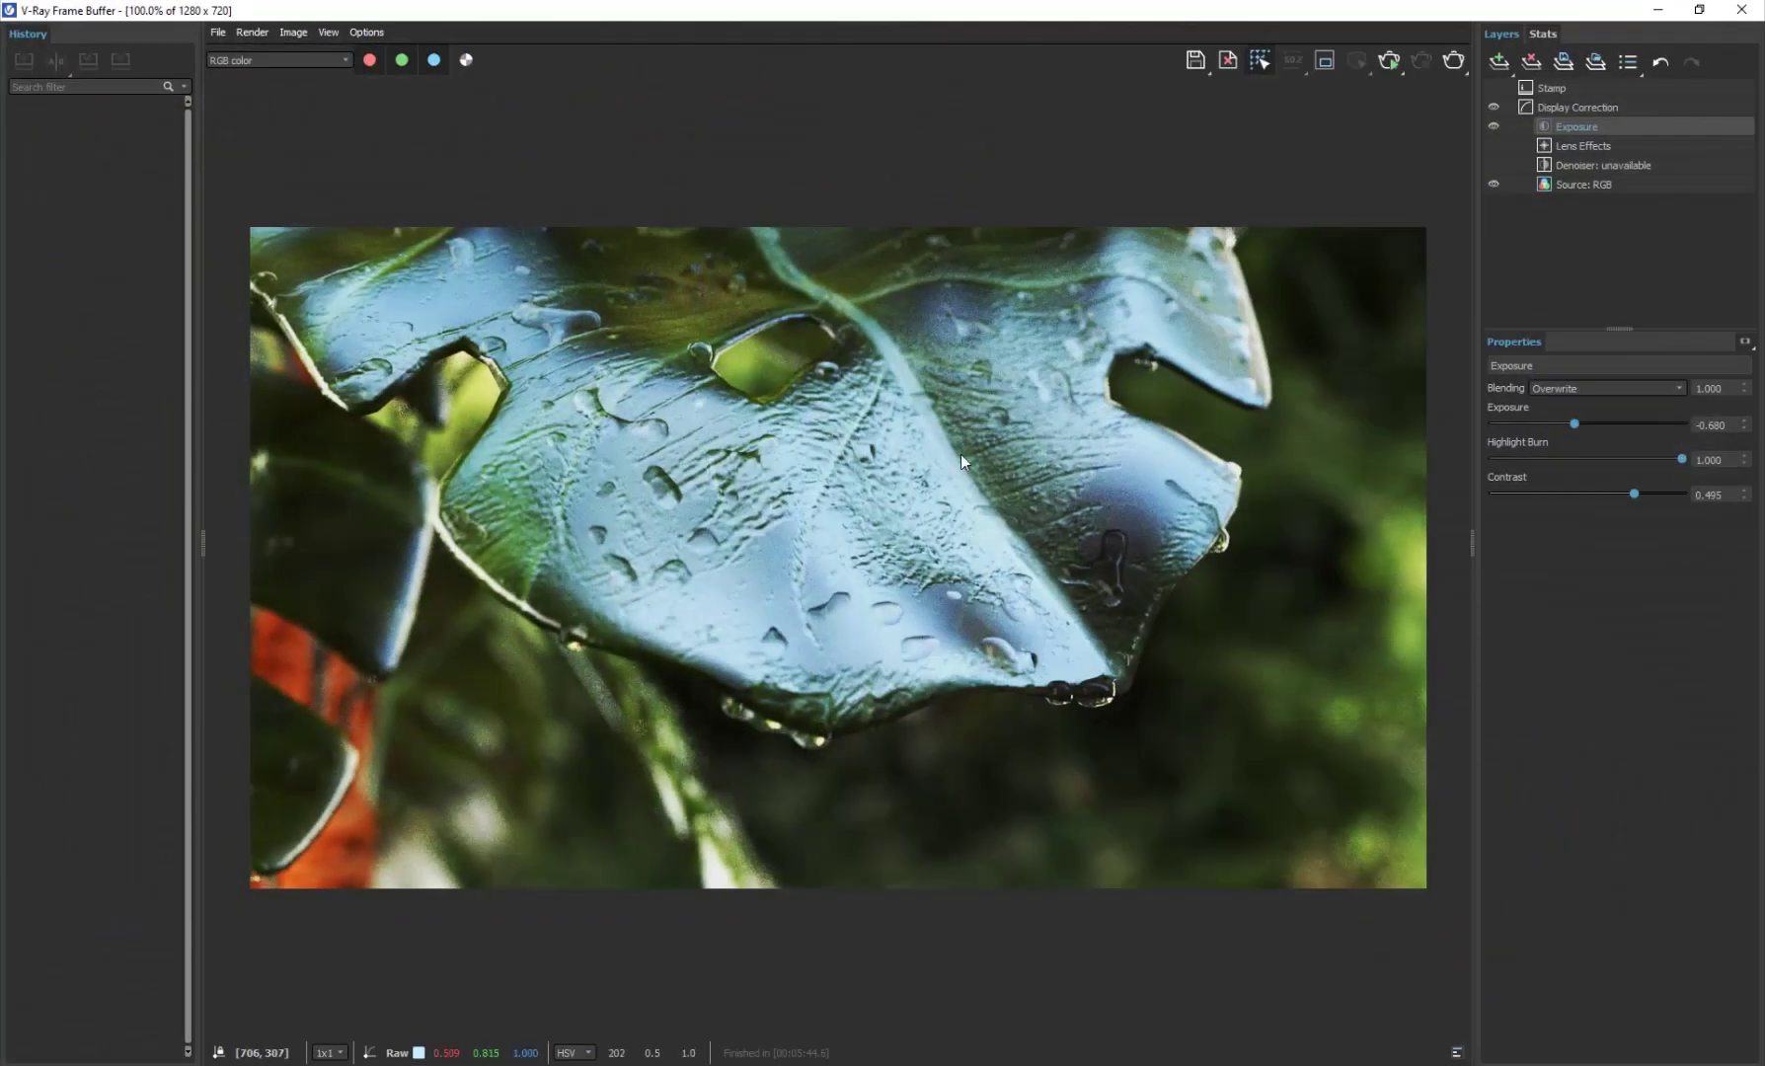
- Zoom in and out on the rendered droplet-covered leaf, then close the V-Ray Frame Buffer
{"action": "scroll", "coordinate": [962, 454], "scroll_direction": "up", "scroll_amount": 1}
{"action": "scroll", "coordinate": [947, 458], "scroll_direction": "down", "scroll_amount": 1}
{"action": "scroll", "coordinate": [1076, 605], "scroll_direction": "up", "scroll_amount": 1}
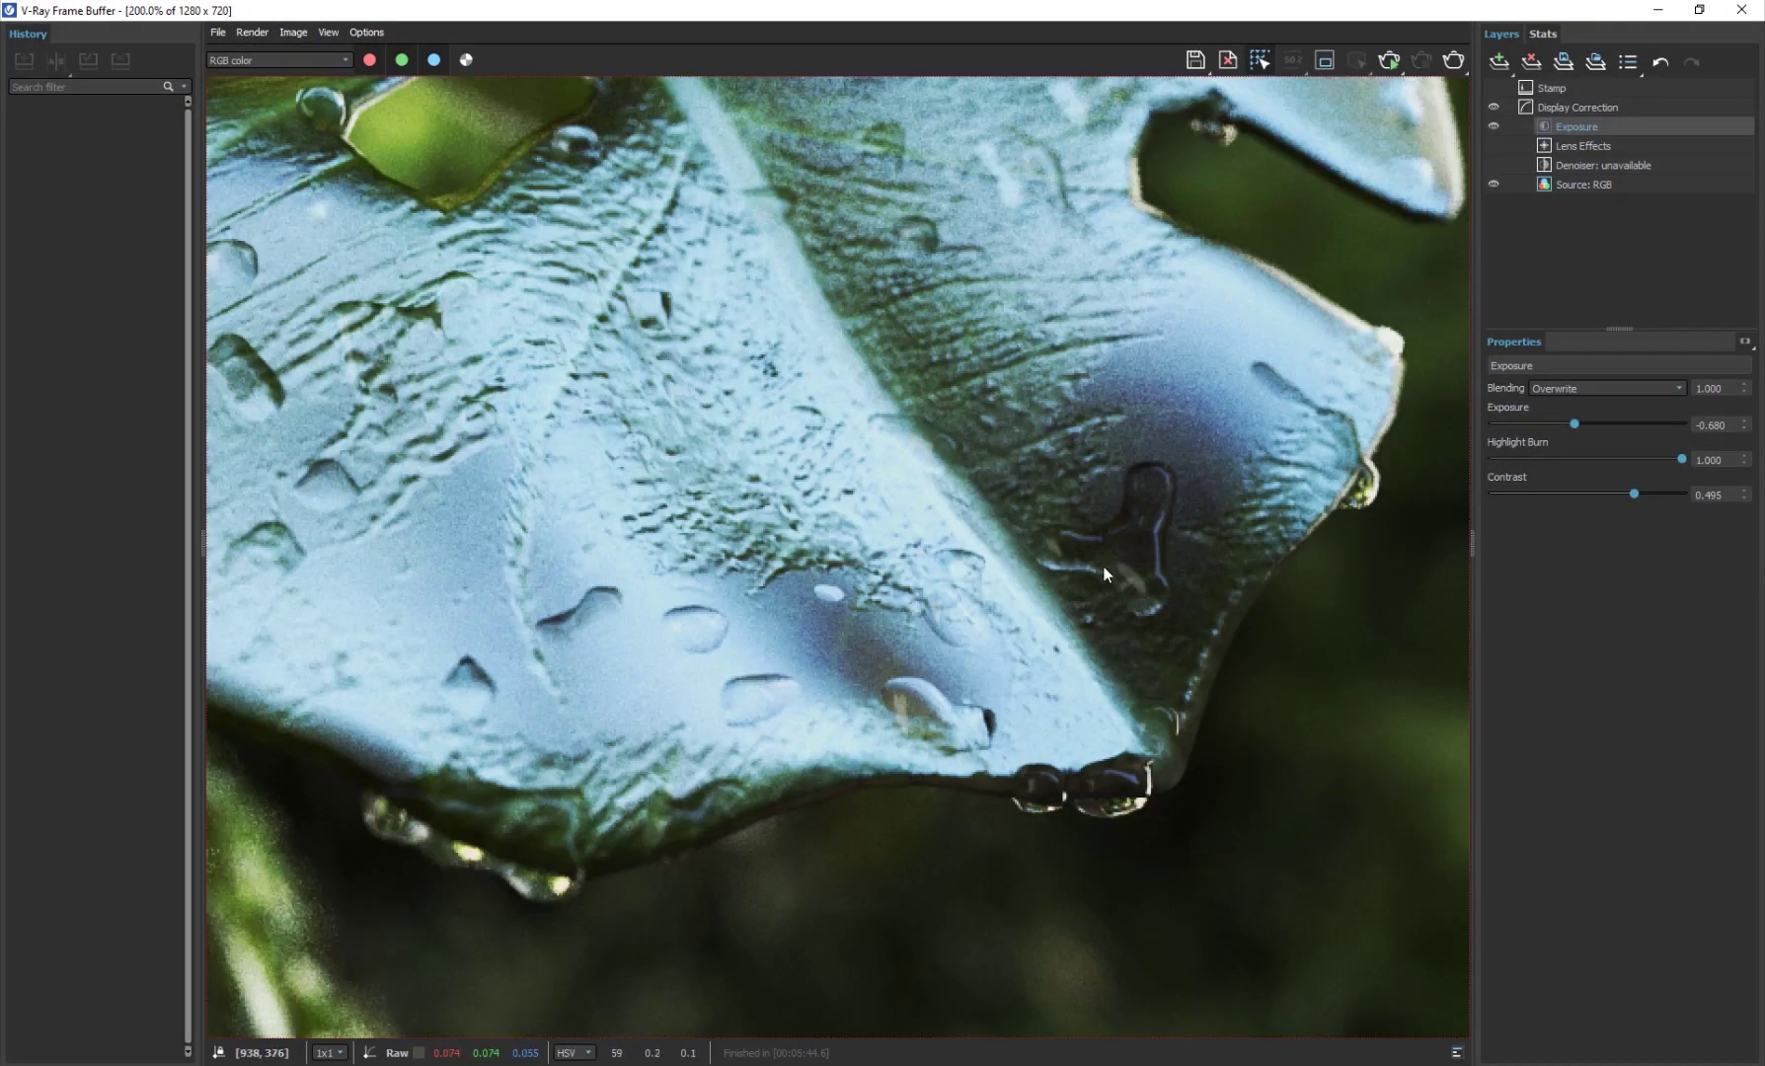
{"action": "scroll", "coordinate": [742, 529], "scroll_direction": "down", "scroll_amount": 3}
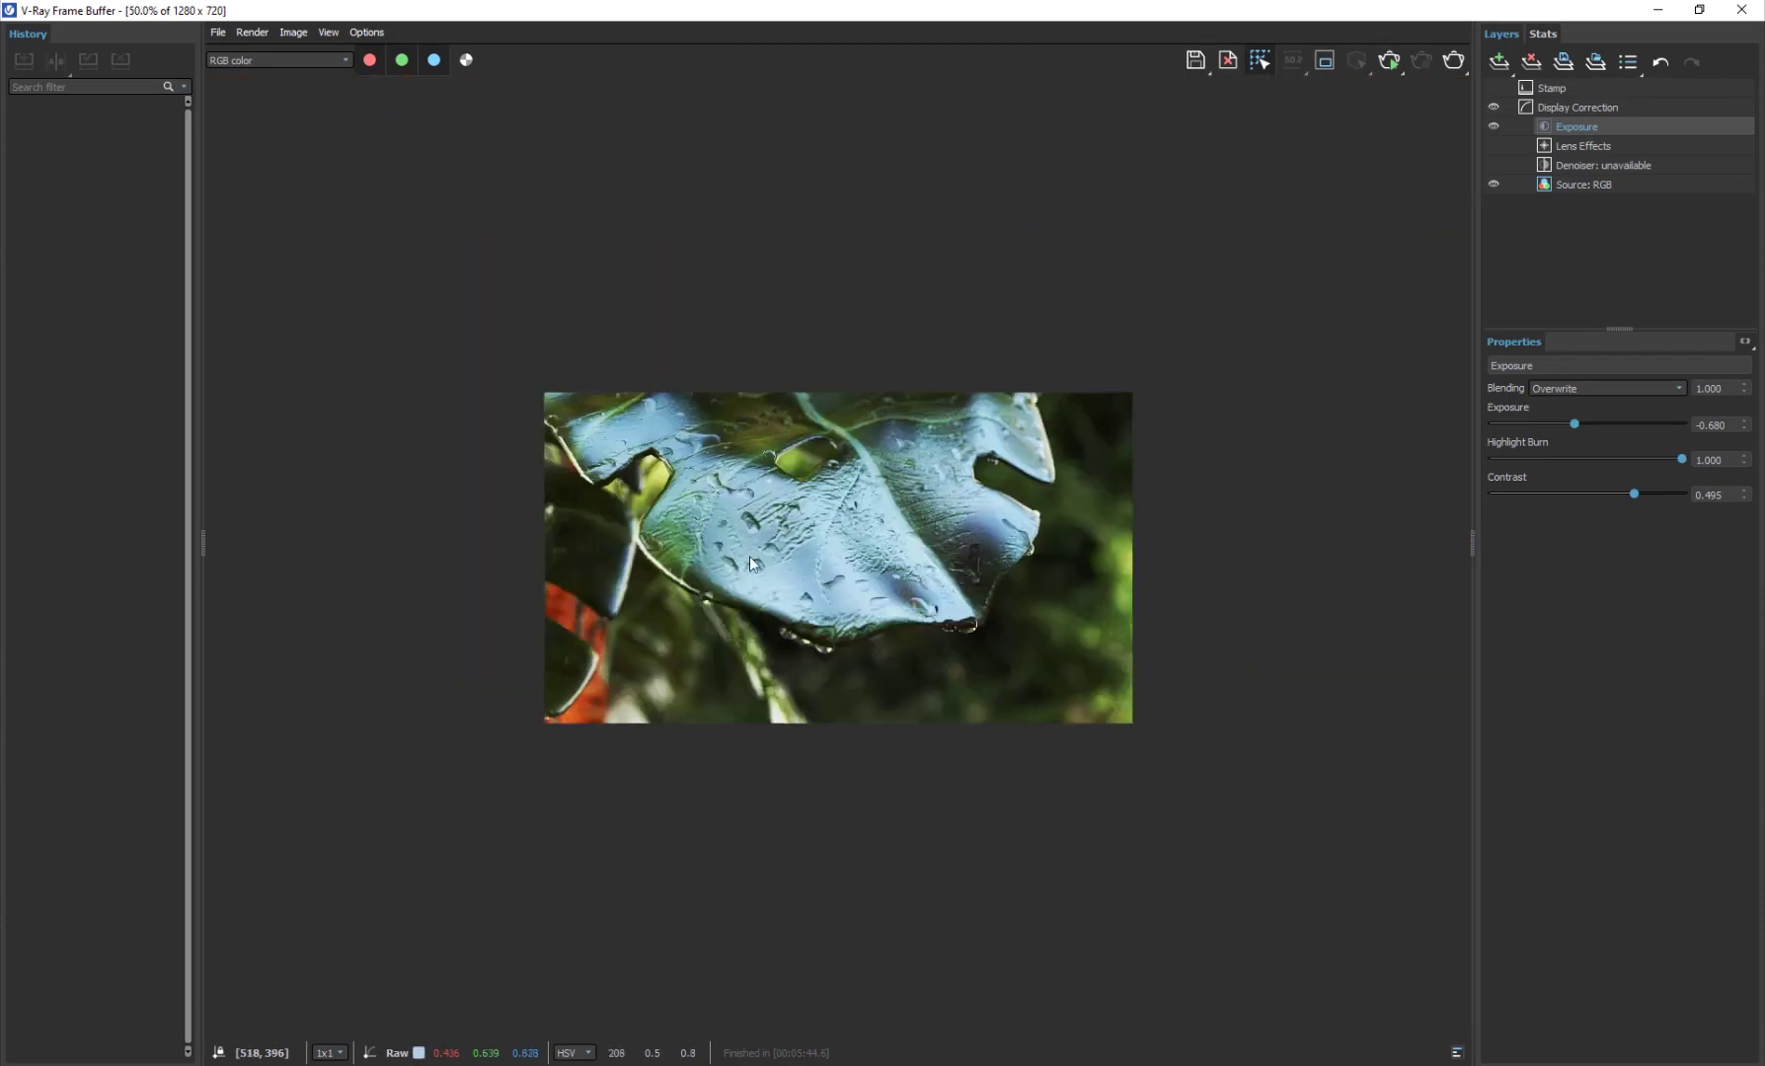
{"action": "scroll", "coordinate": [726, 493], "scroll_direction": "up", "scroll_amount": 3}
{"action": "scroll", "coordinate": [519, 371], "scroll_direction": "up", "scroll_amount": 1}
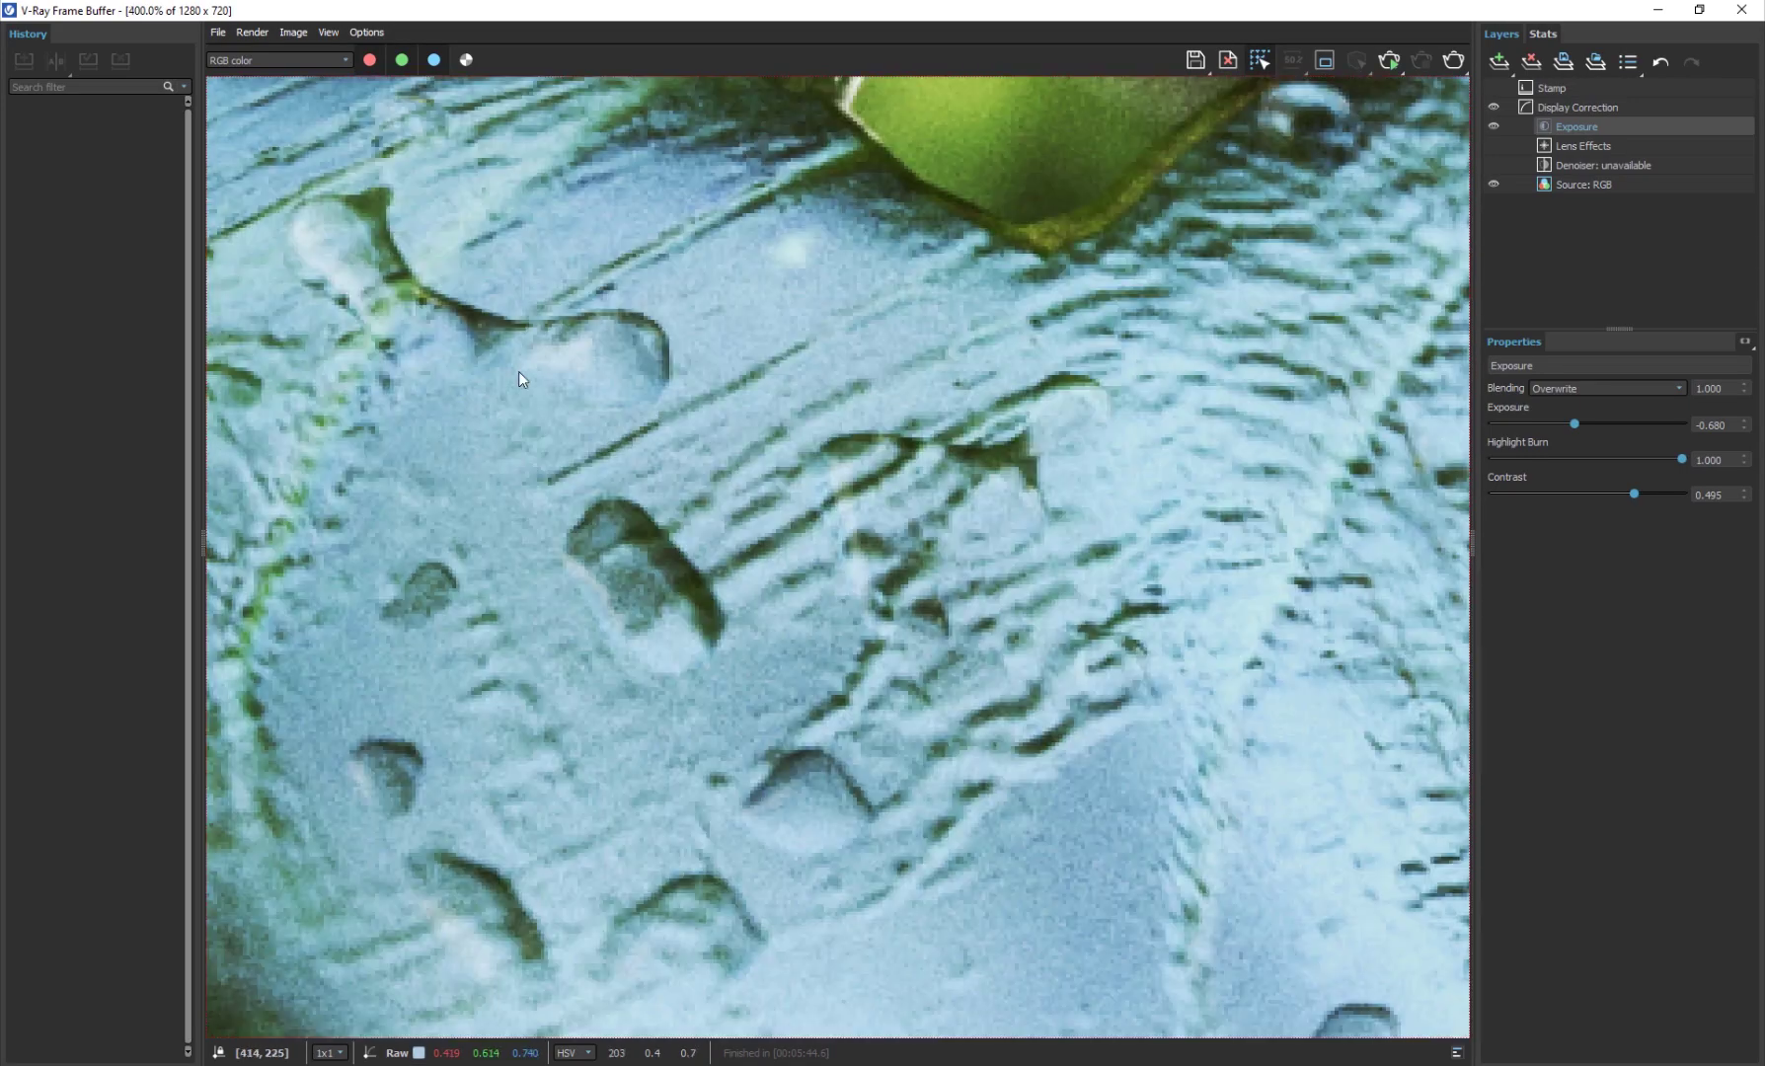
{"action": "scroll", "coordinate": [518, 371], "scroll_direction": "down", "scroll_amount": 2}
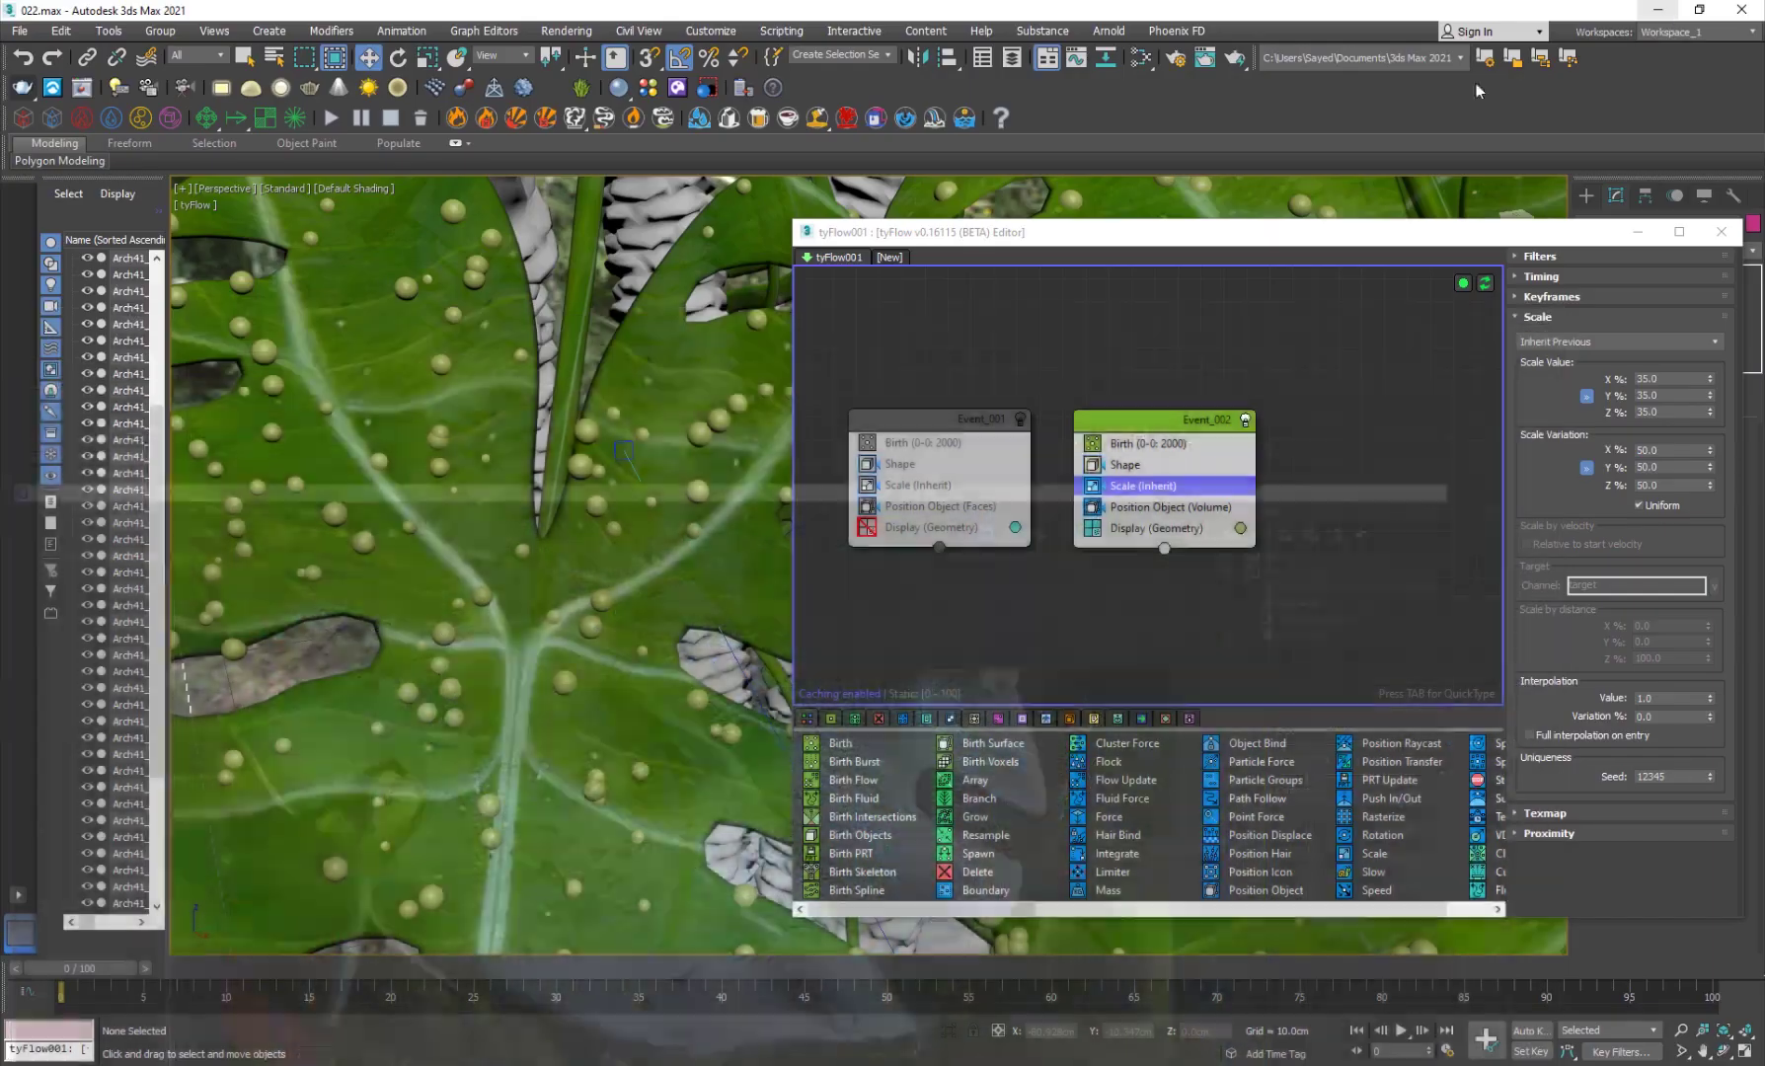
{"action": "left_click", "coordinate": [1658, 10]}
- Close the tyFlow editor and frame the potted plant in the viewport
{"action": "left_click", "coordinate": [1720, 231]}
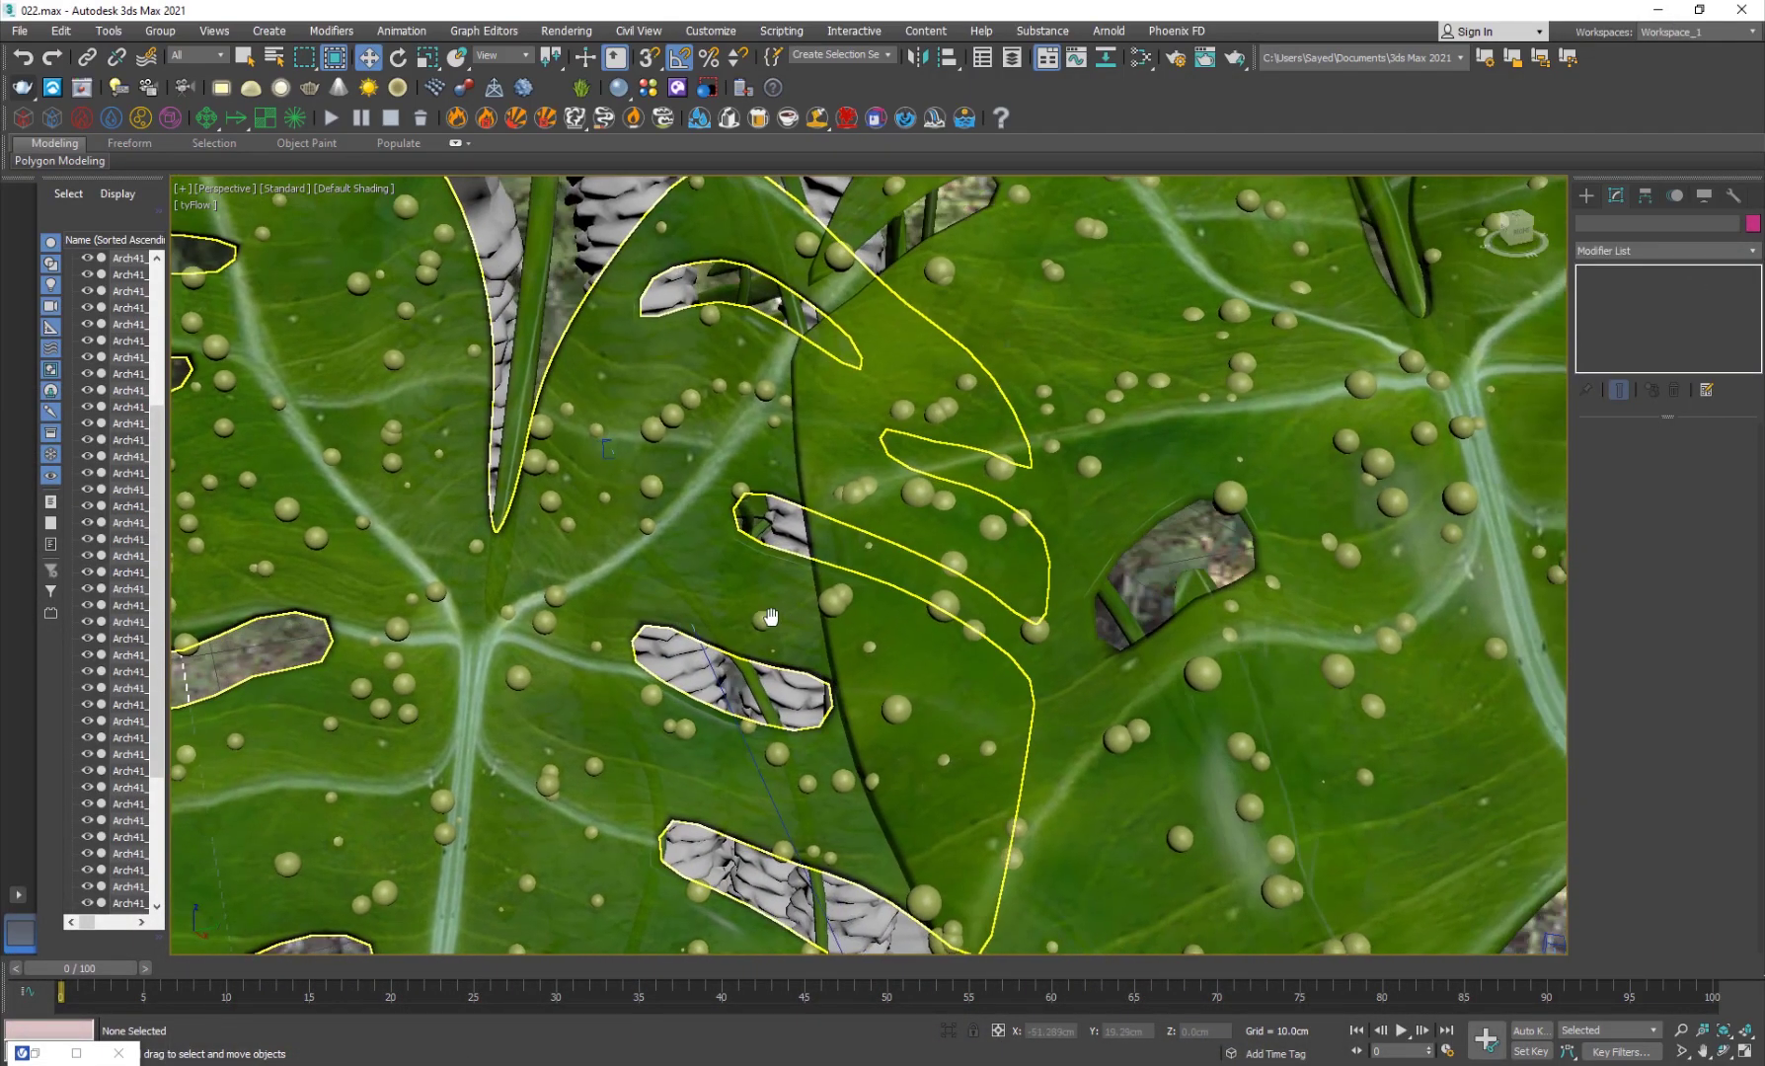
{"action": "scroll", "coordinate": [763, 618], "scroll_direction": "down", "scroll_amount": 10}
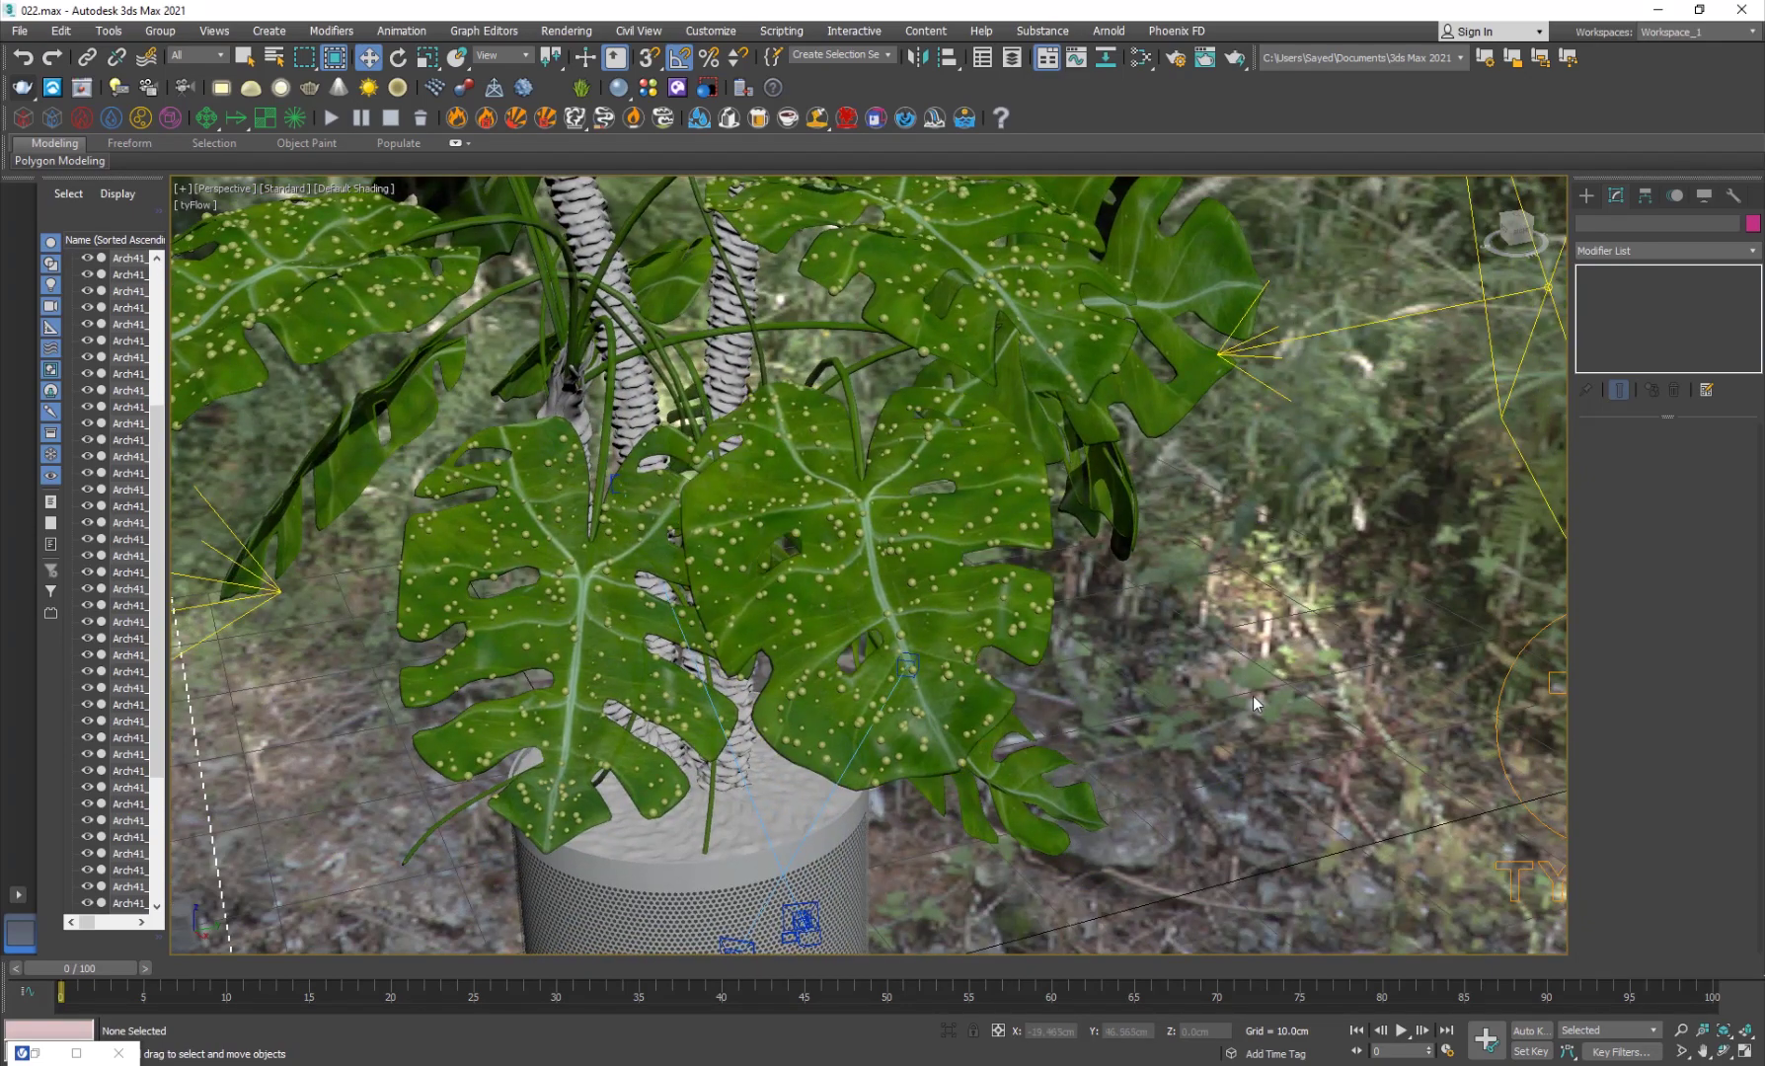
{"action": "scroll", "coordinate": [1252, 696], "scroll_direction": "down", "scroll_amount": 10}
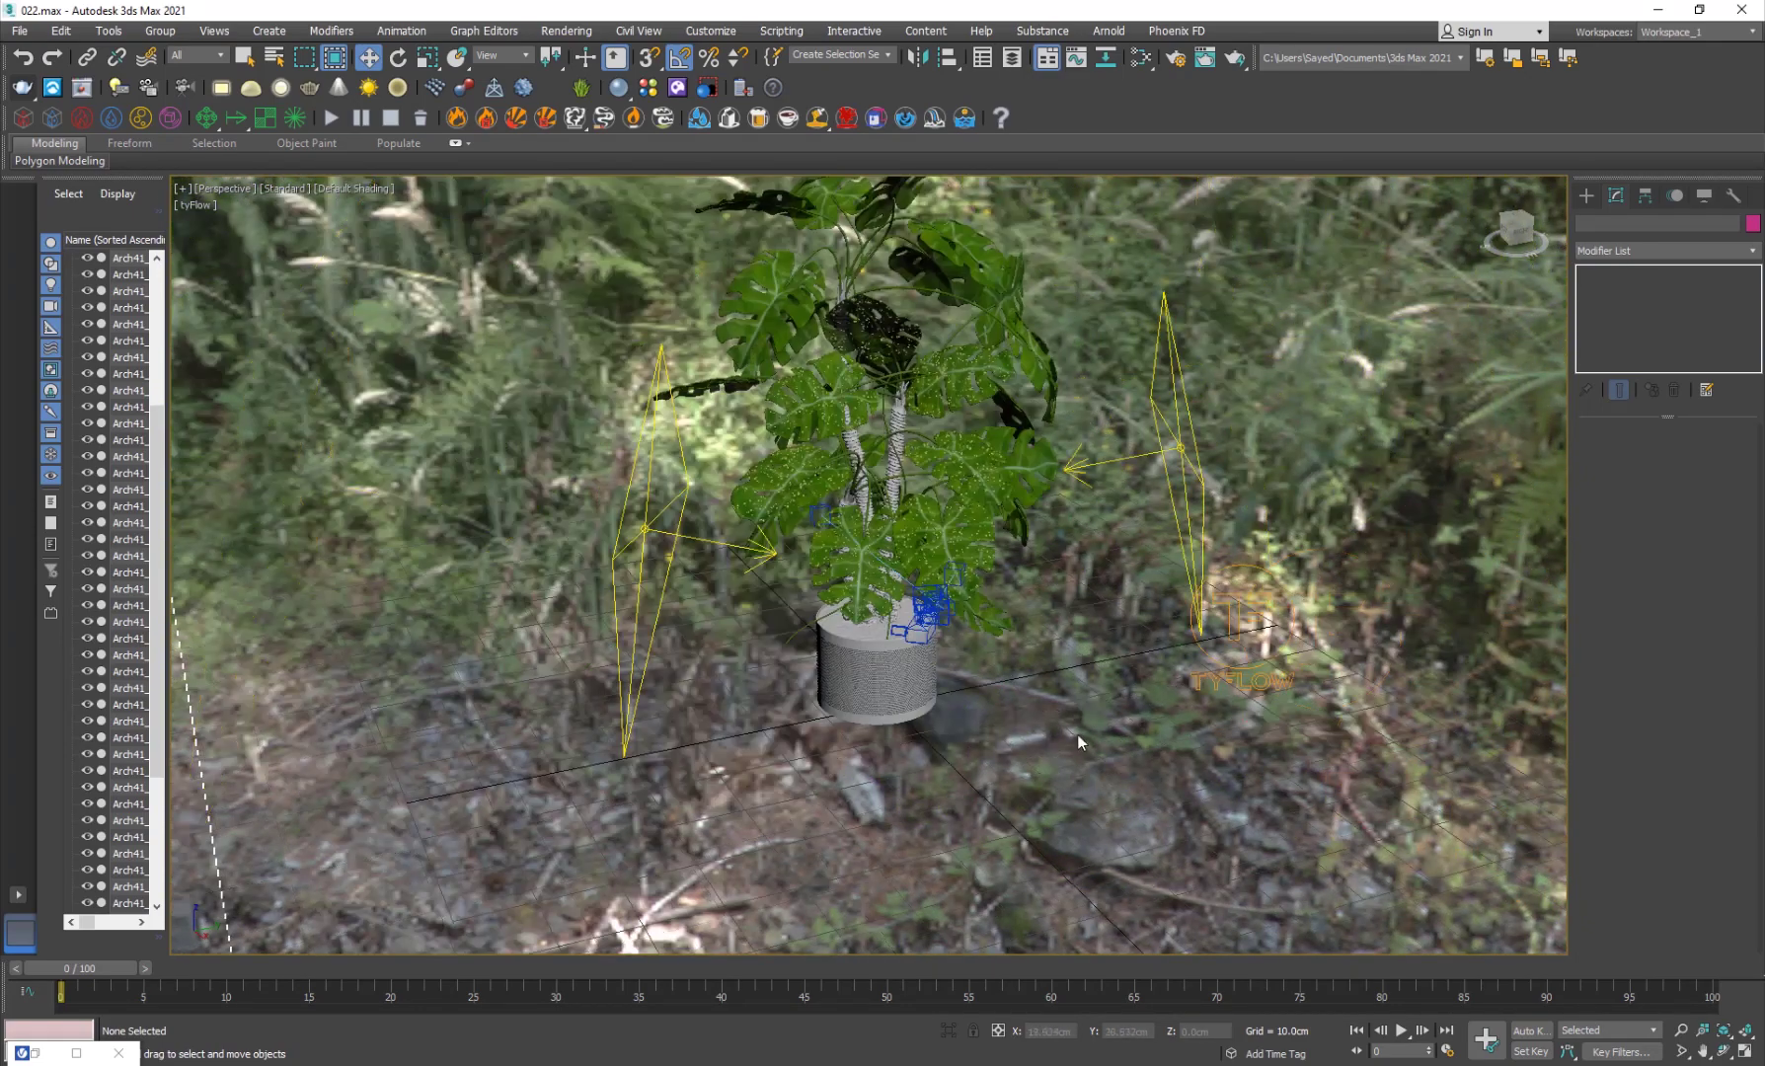
{"action": "scroll", "coordinate": [1080, 744], "scroll_direction": "down", "scroll_amount": 5}
{"action": "middle_click_drag", "start_coordinate": [906, 803], "coordinate": [956, 666]}
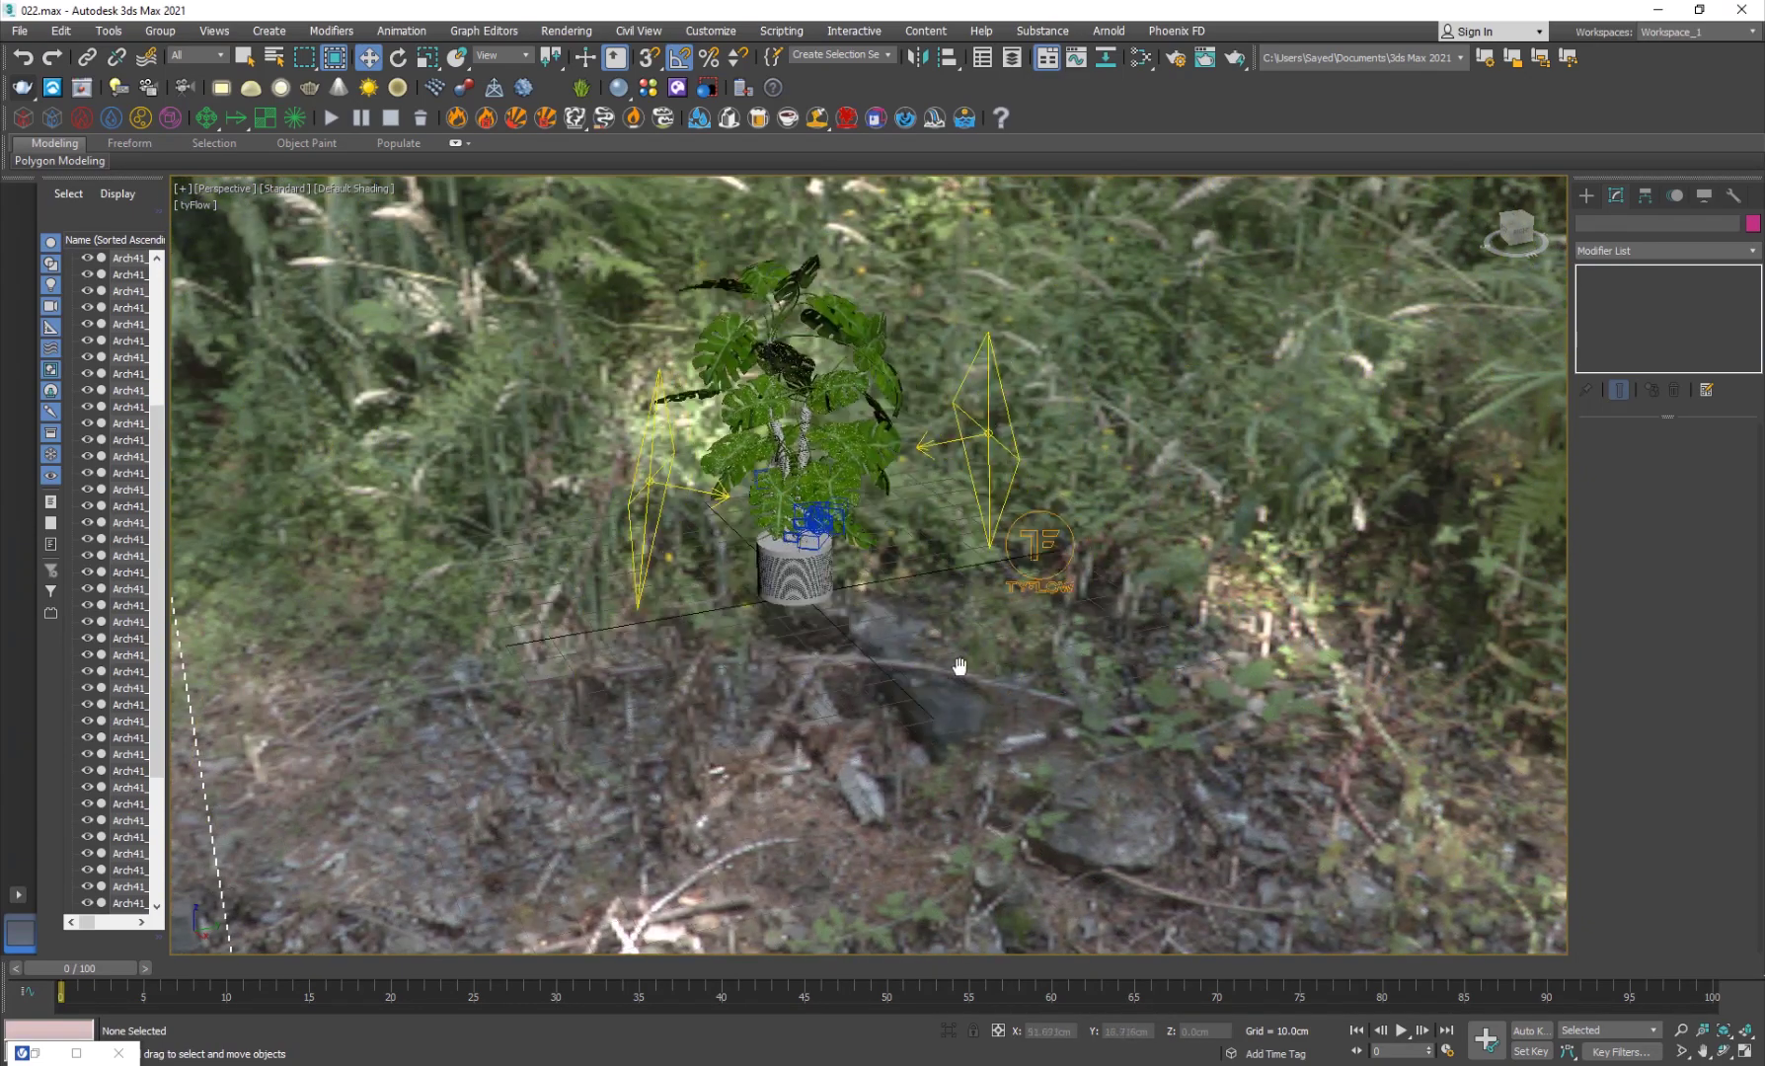
{"action": "scroll", "coordinate": [1004, 717], "scroll_direction": "up", "scroll_amount": 6}
- Select tyMesher001 from the scene object list filtered by 'ty'
{"action": "key", "text": "h"}
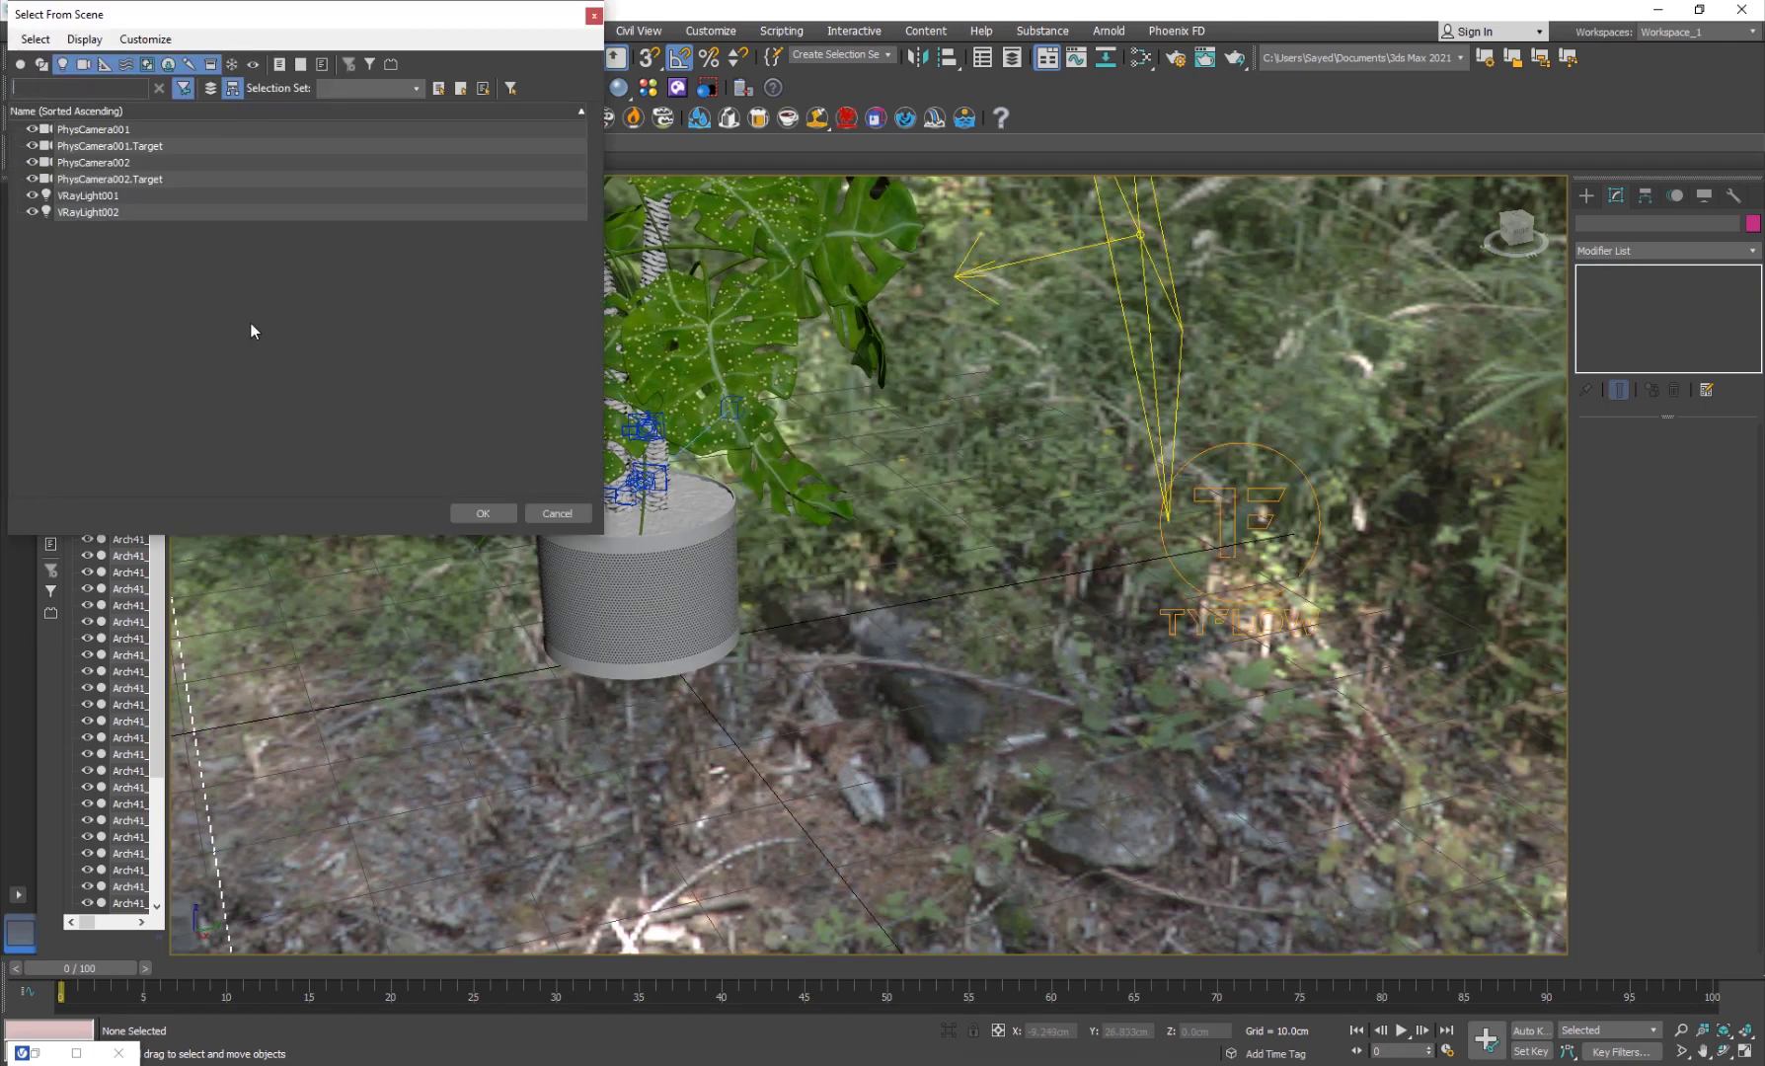
{"action": "left_click", "coordinate": [19, 65]}
{"action": "left_click", "coordinate": [33, 88]}
{"action": "type", "text": "ty"}
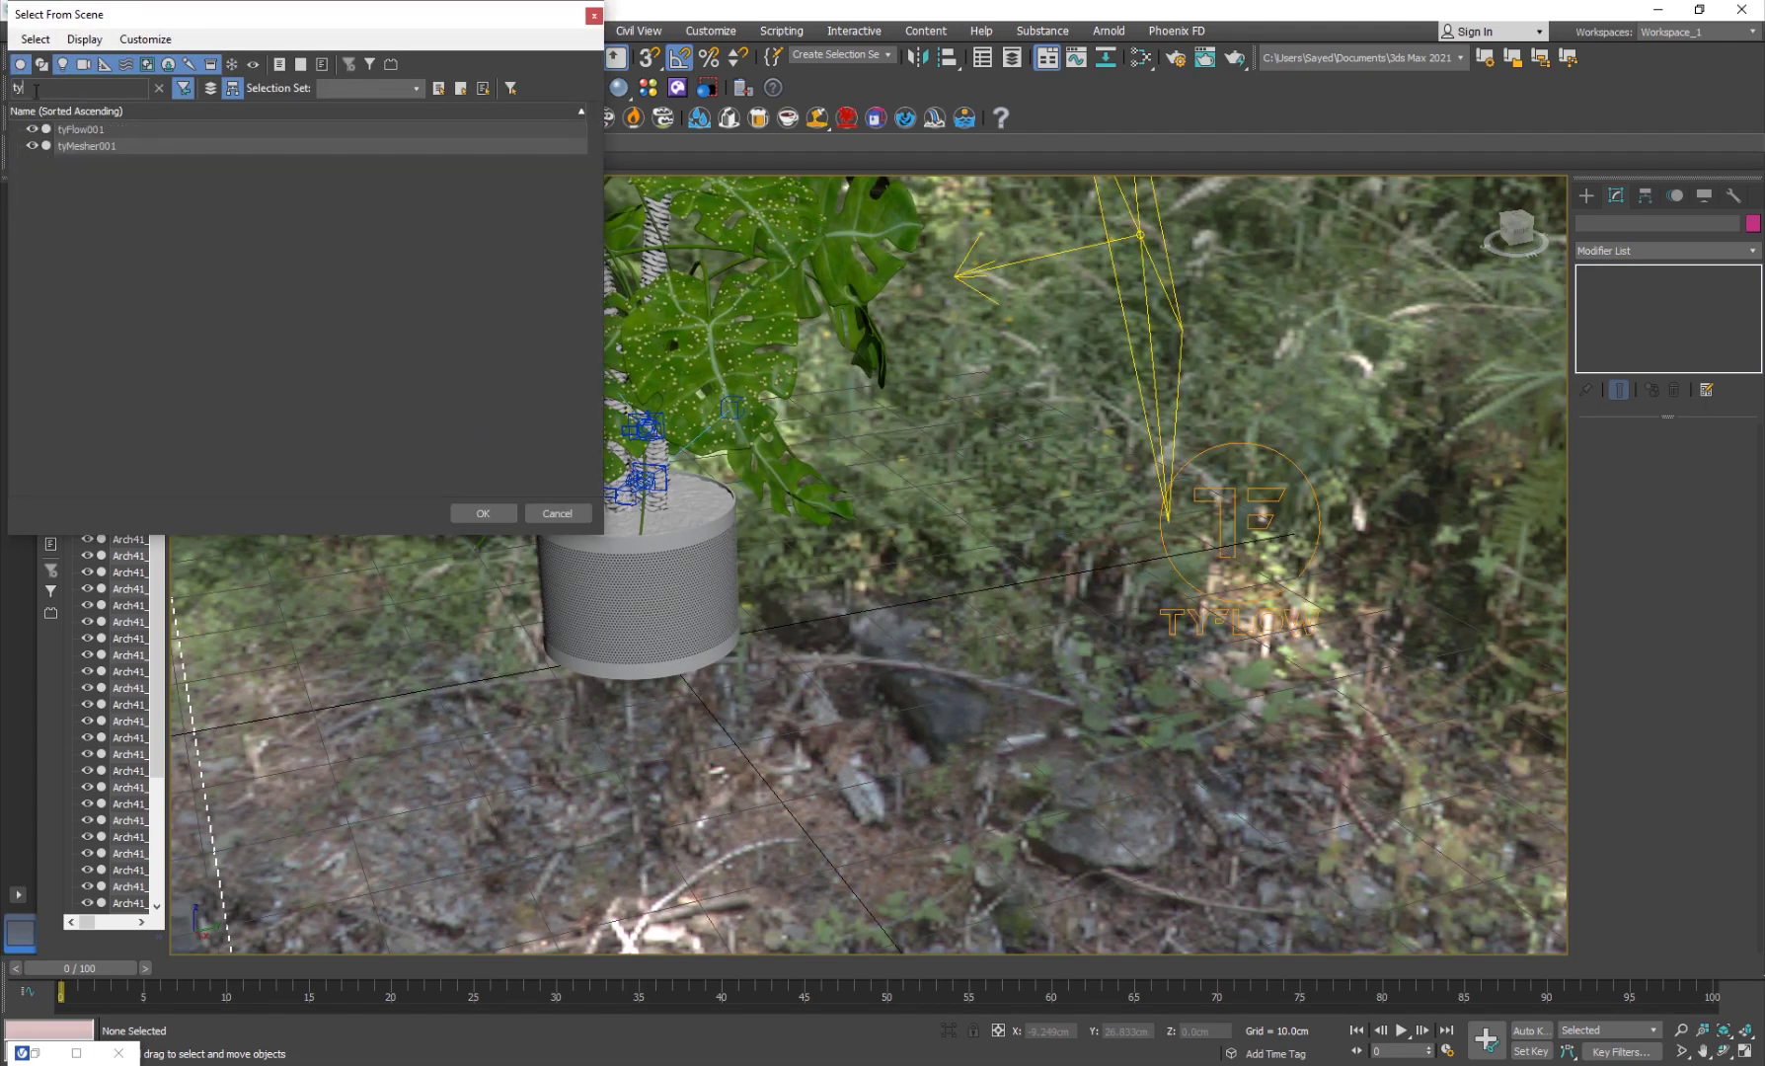
{"action": "double_click", "coordinate": [89, 145]}
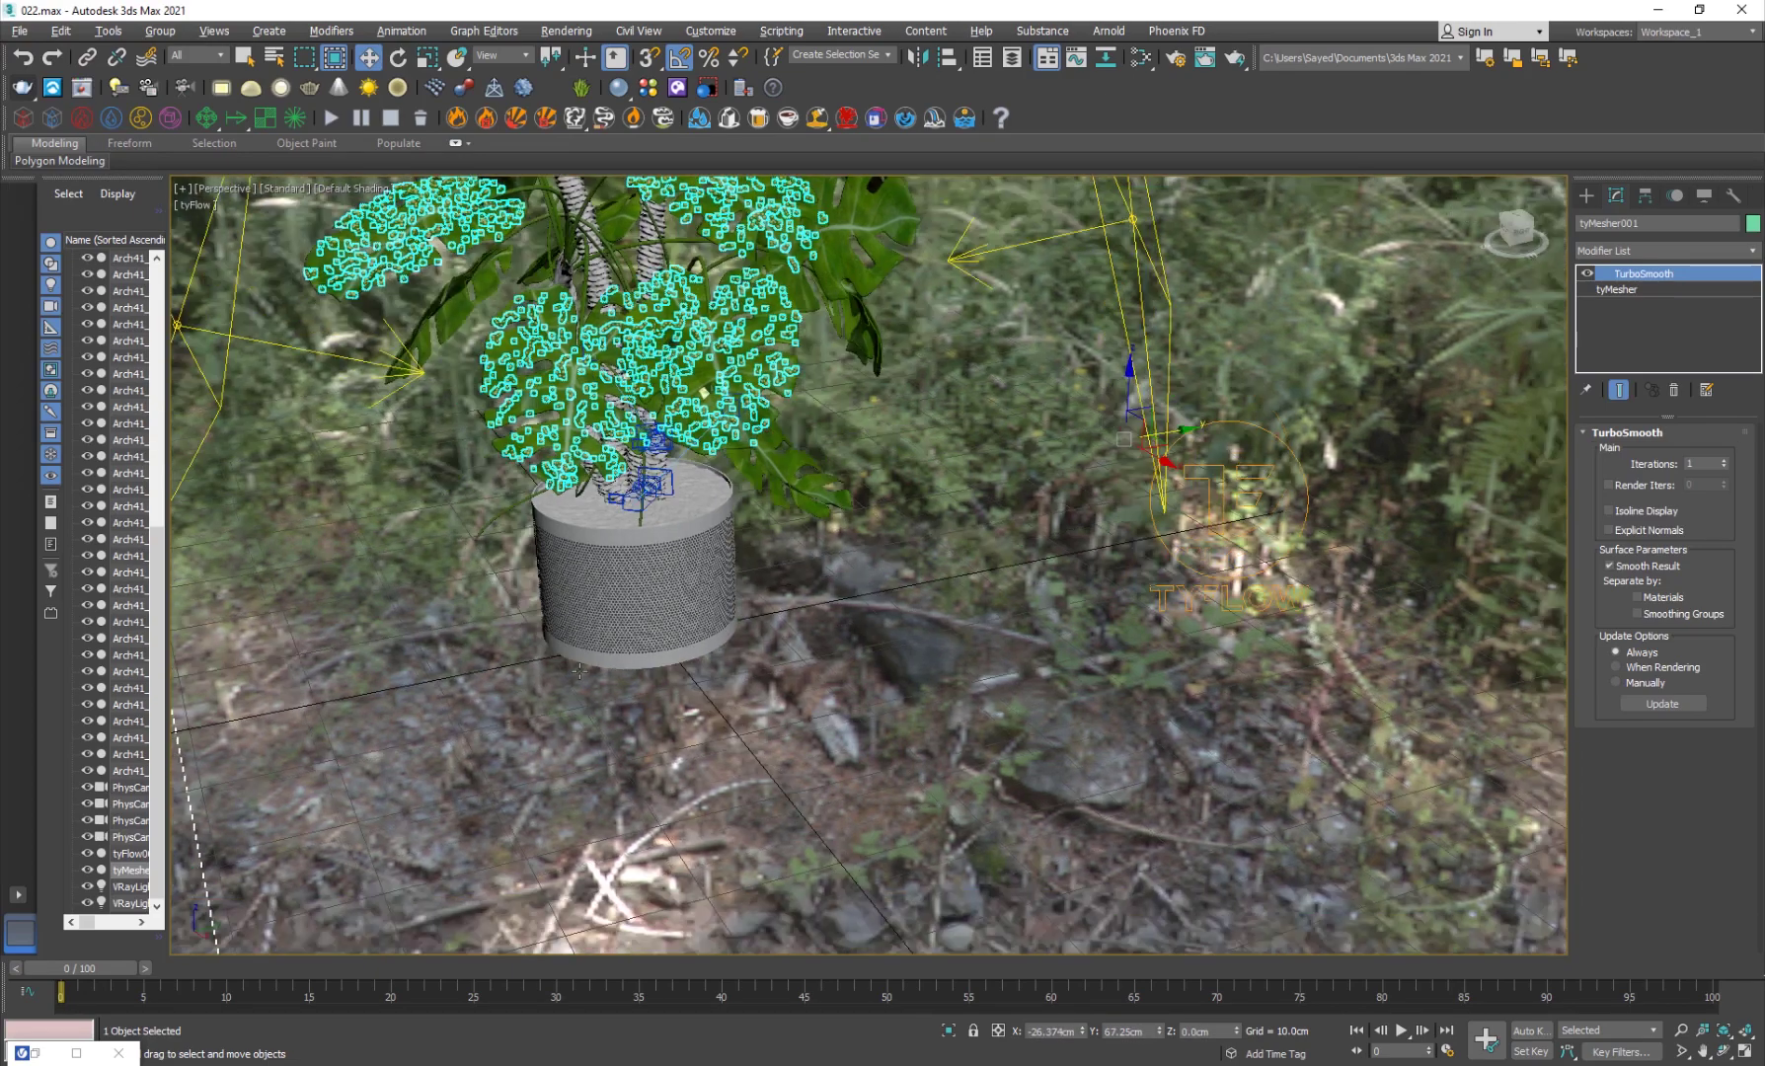
{"action": "scroll", "coordinate": [851, 522], "scroll_direction": "up", "scroll_amount": 8}
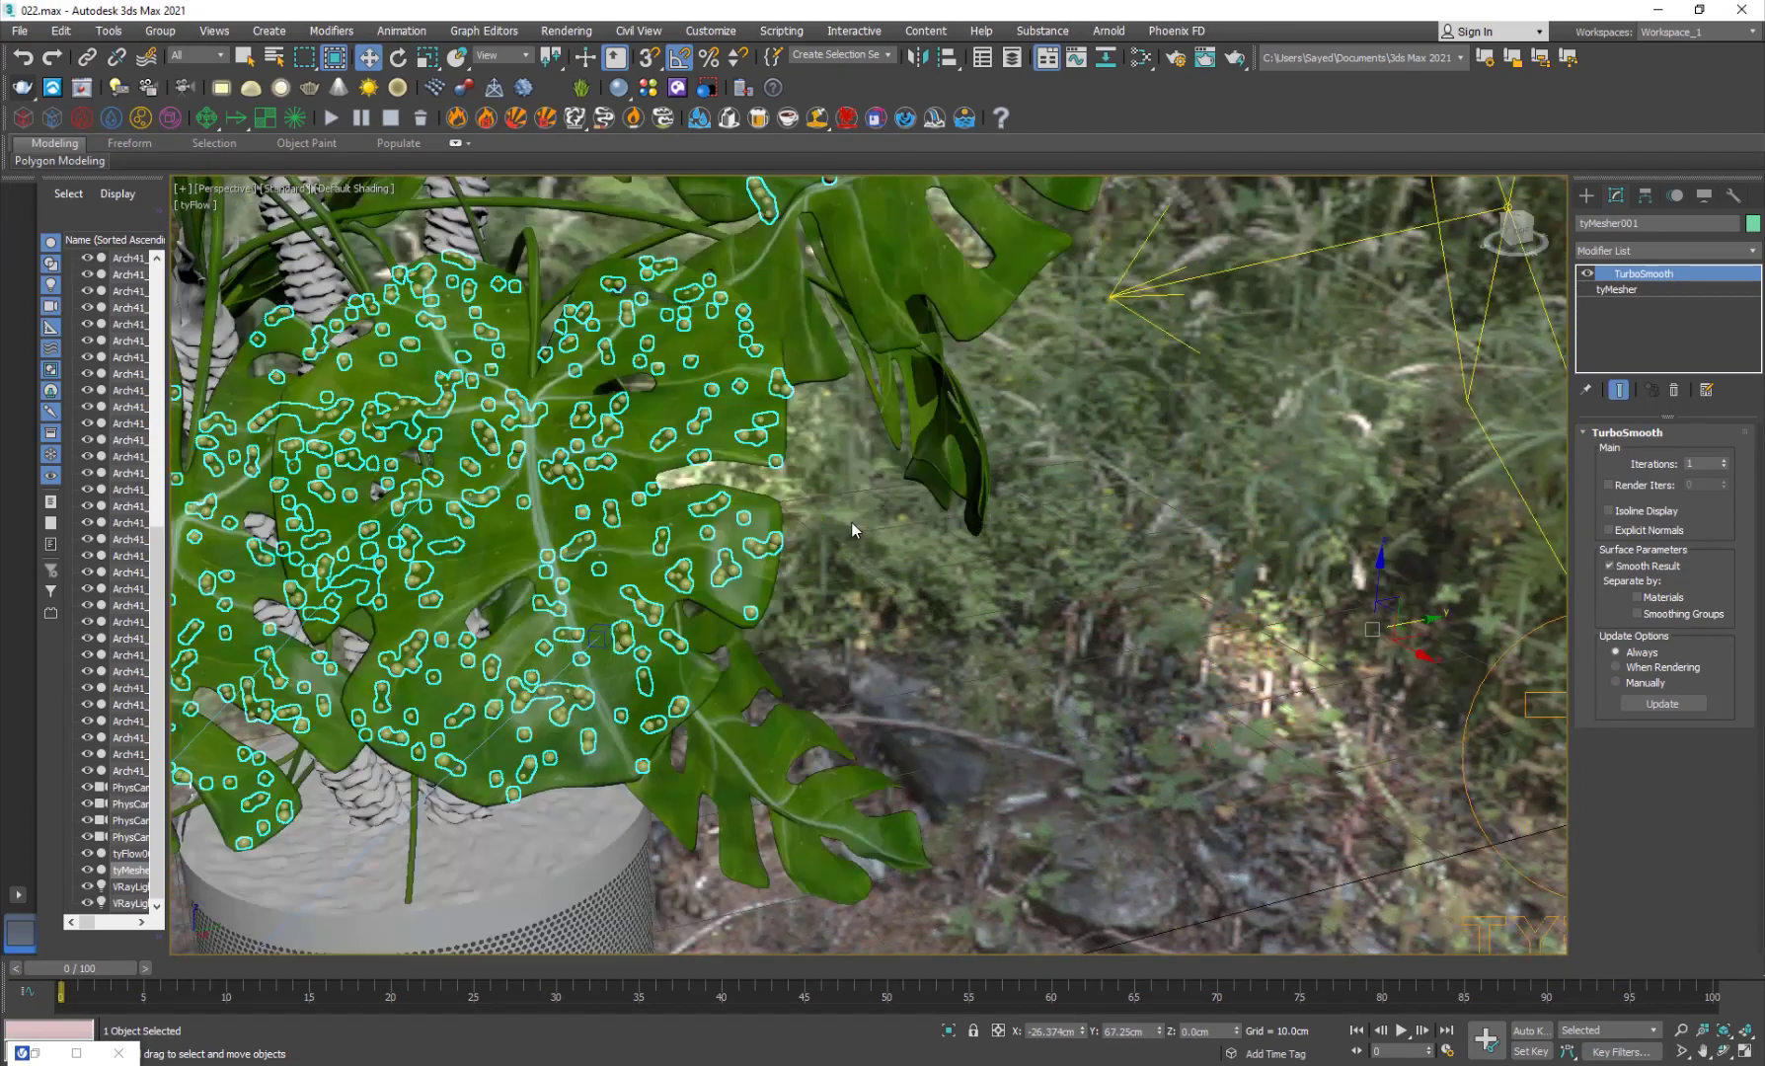
{"action": "scroll", "coordinate": [851, 522], "scroll_direction": "down", "scroll_amount": 2}
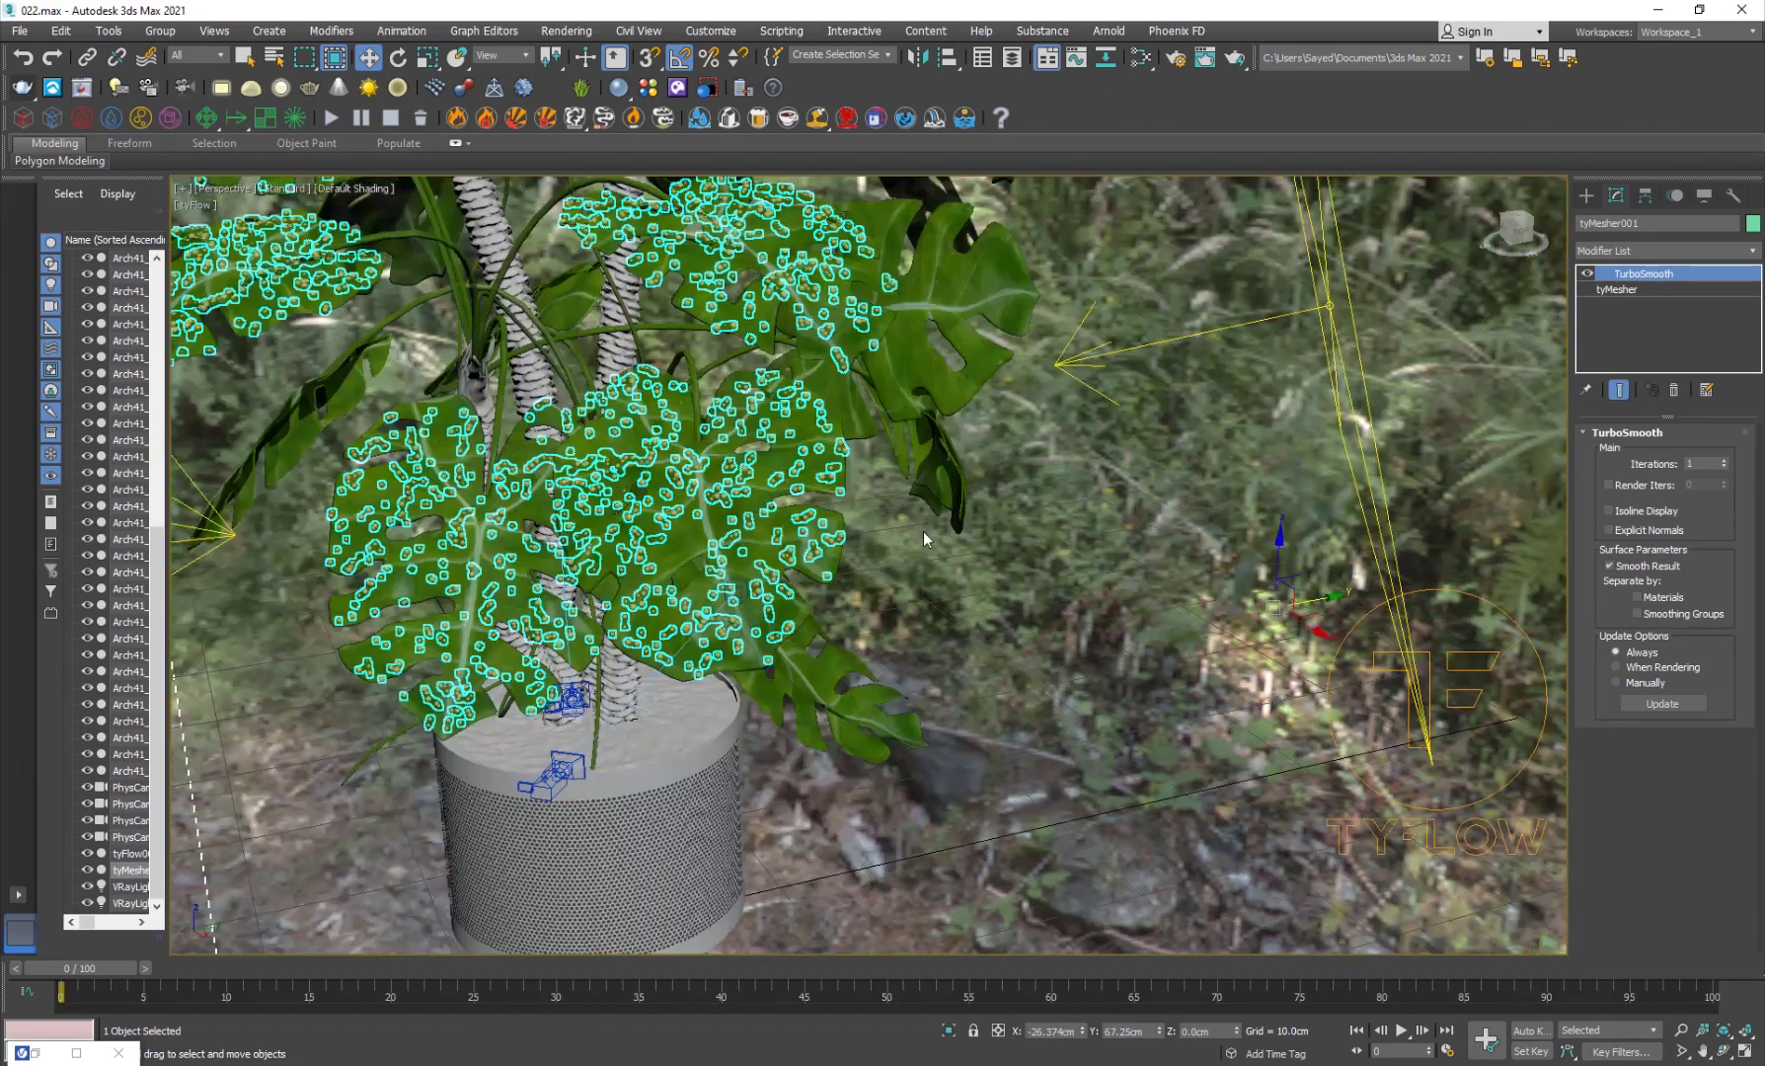
- Remove the mesher's TurboSmooth modifier and reselect the tyMesher object
{"action": "left_click", "coordinate": [1676, 390]}
{"action": "left_click", "coordinate": [1645, 515]}
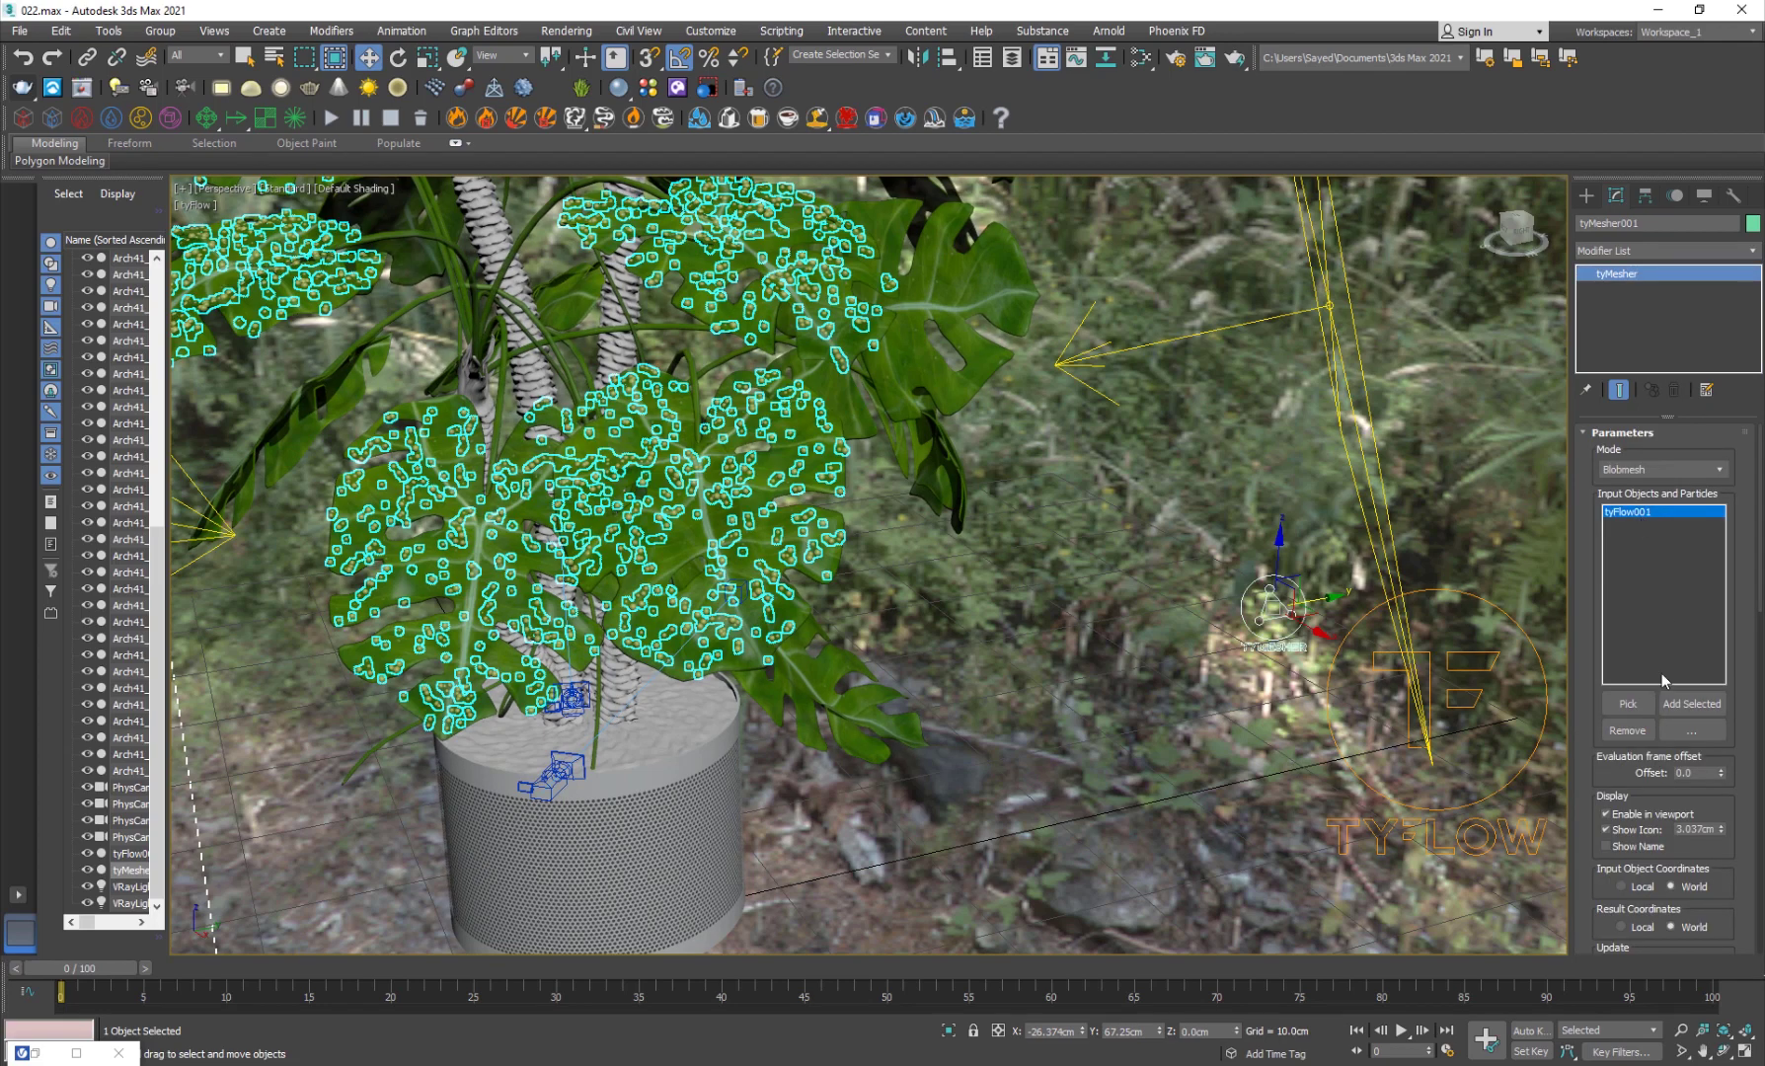
{"action": "left_click", "coordinate": [1293, 696]}
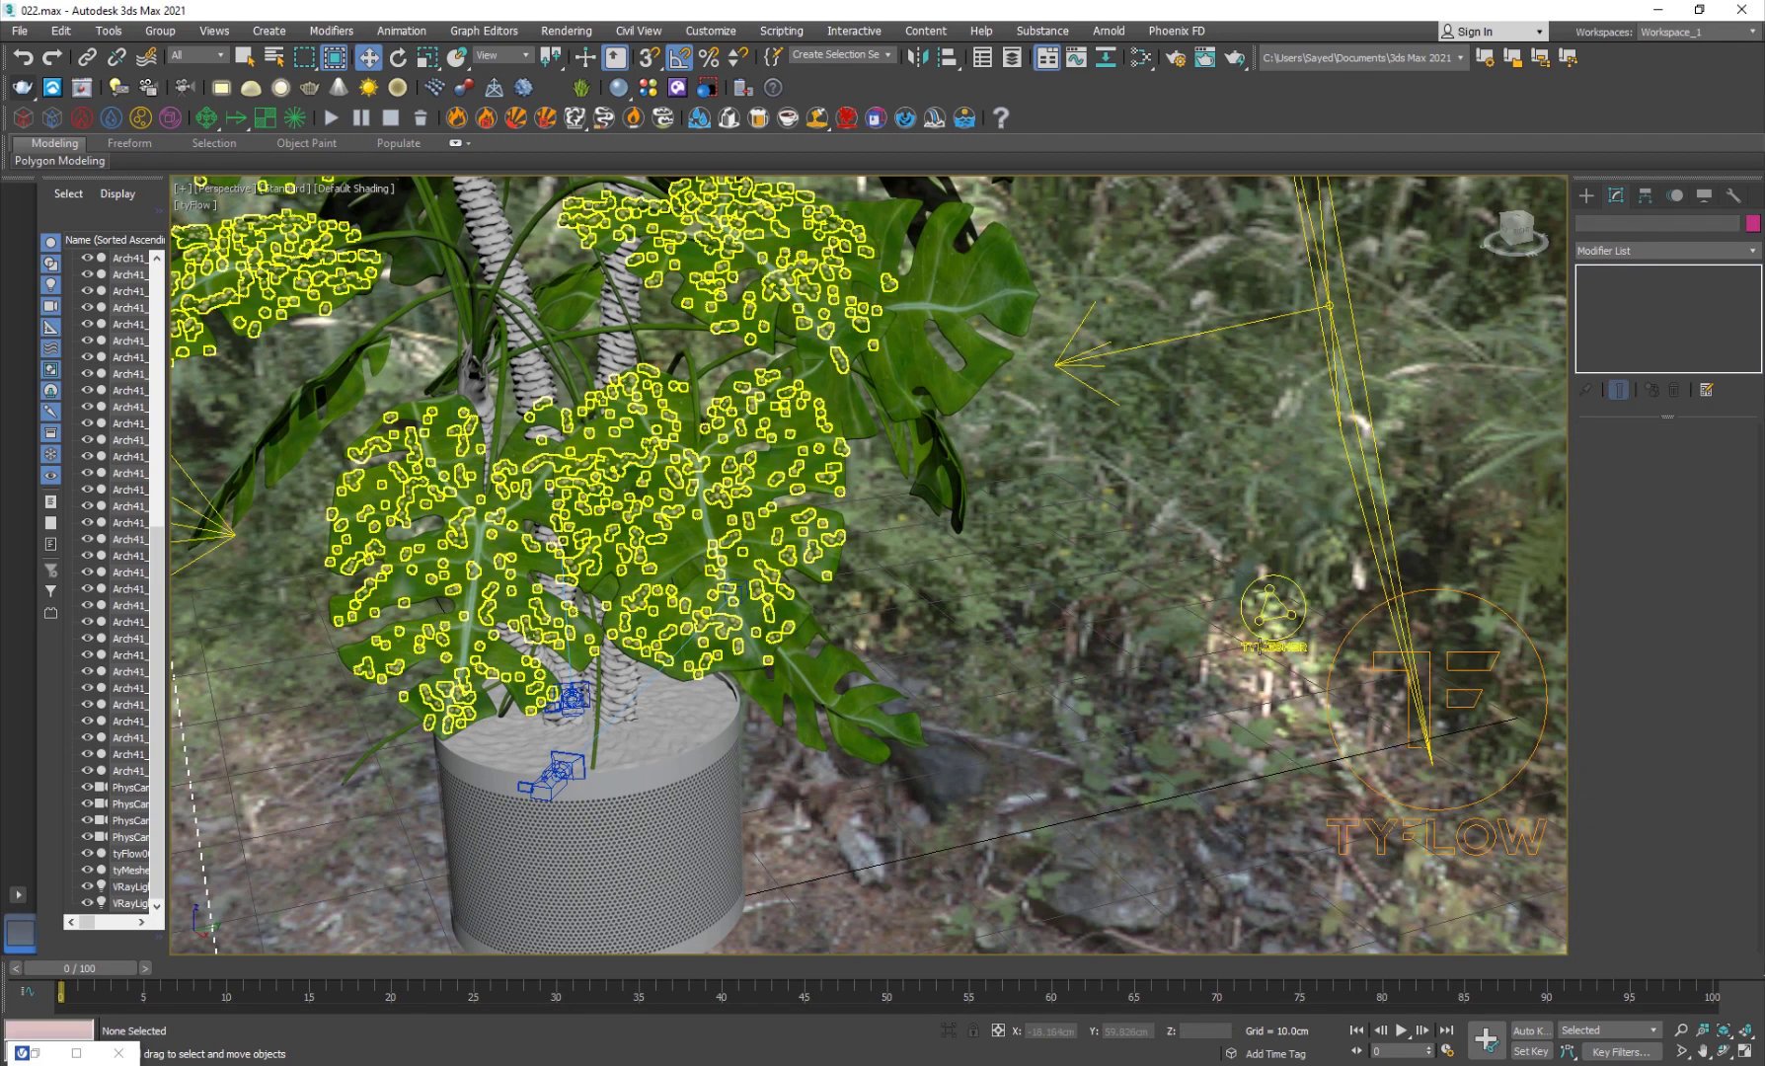
{"action": "left_click", "coordinate": [1257, 617]}
- Create a new tyMesher from the Geometry > tyFlow category beside the plant
{"action": "left_click", "coordinate": [1254, 620]}
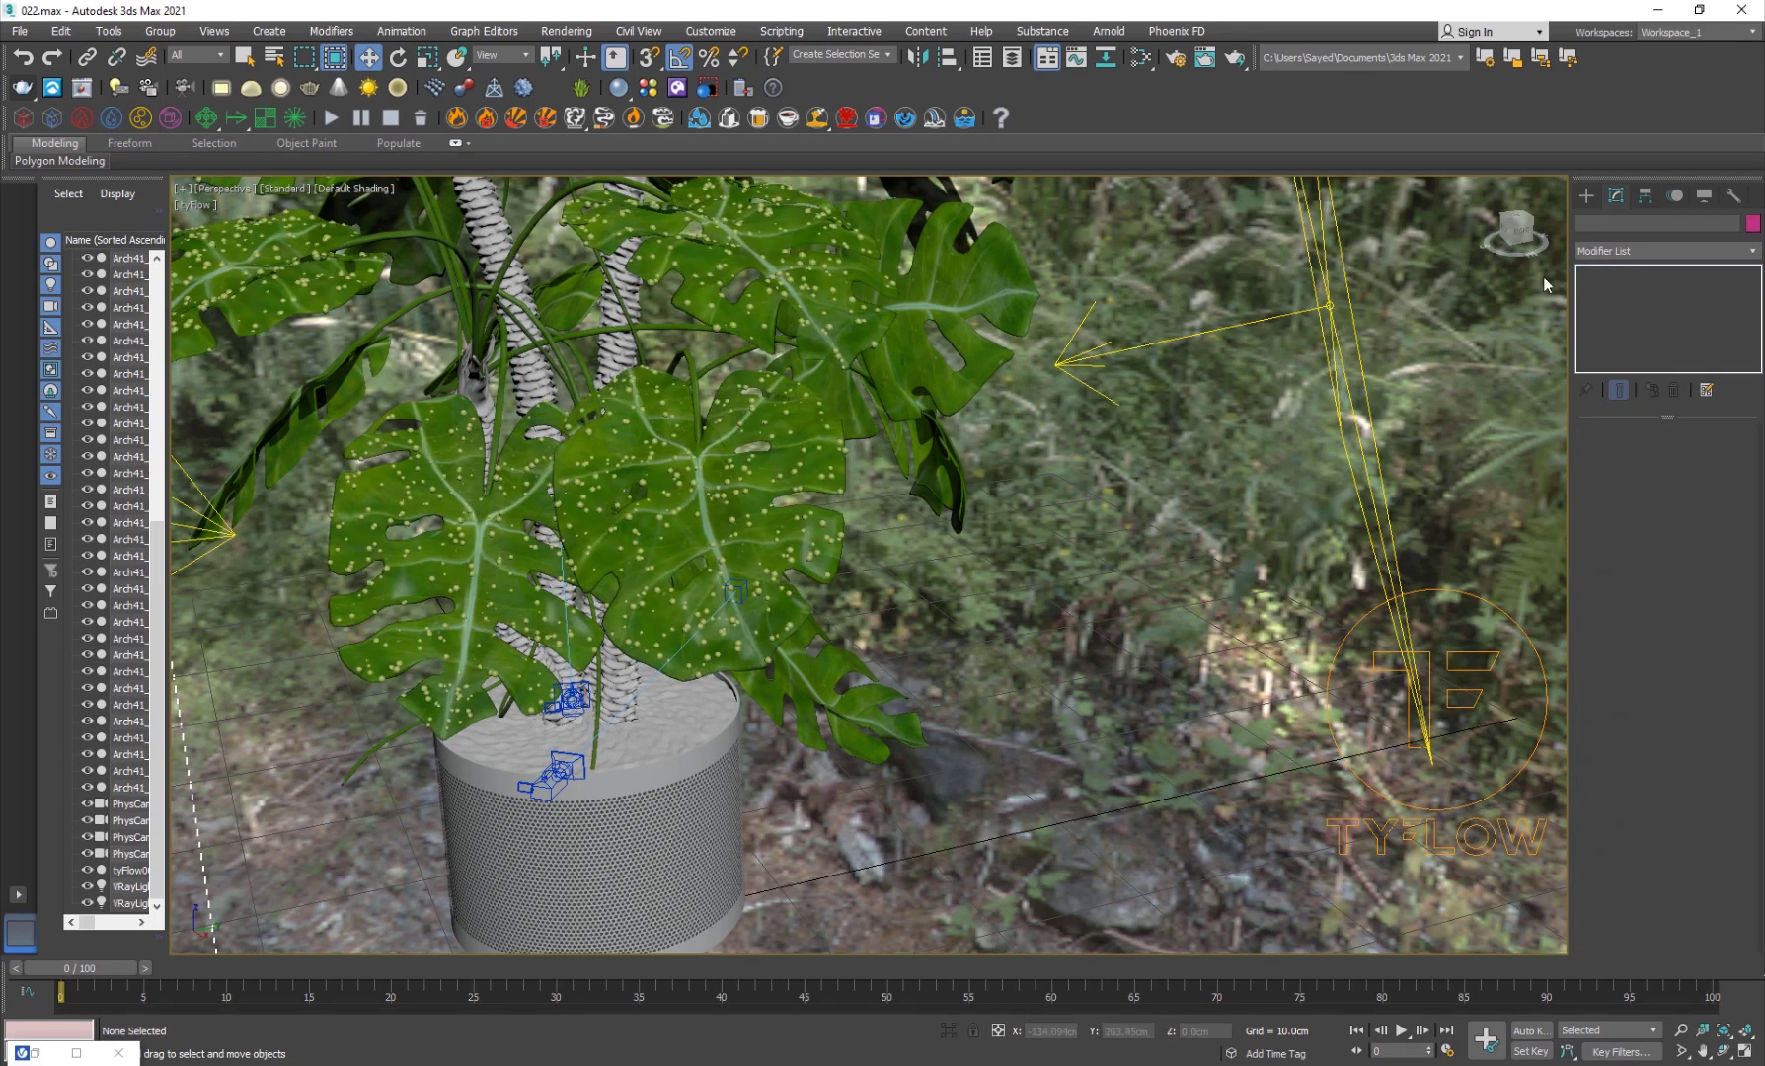
{"action": "left_click", "coordinate": [1587, 194]}
{"action": "left_click", "coordinate": [1585, 221]}
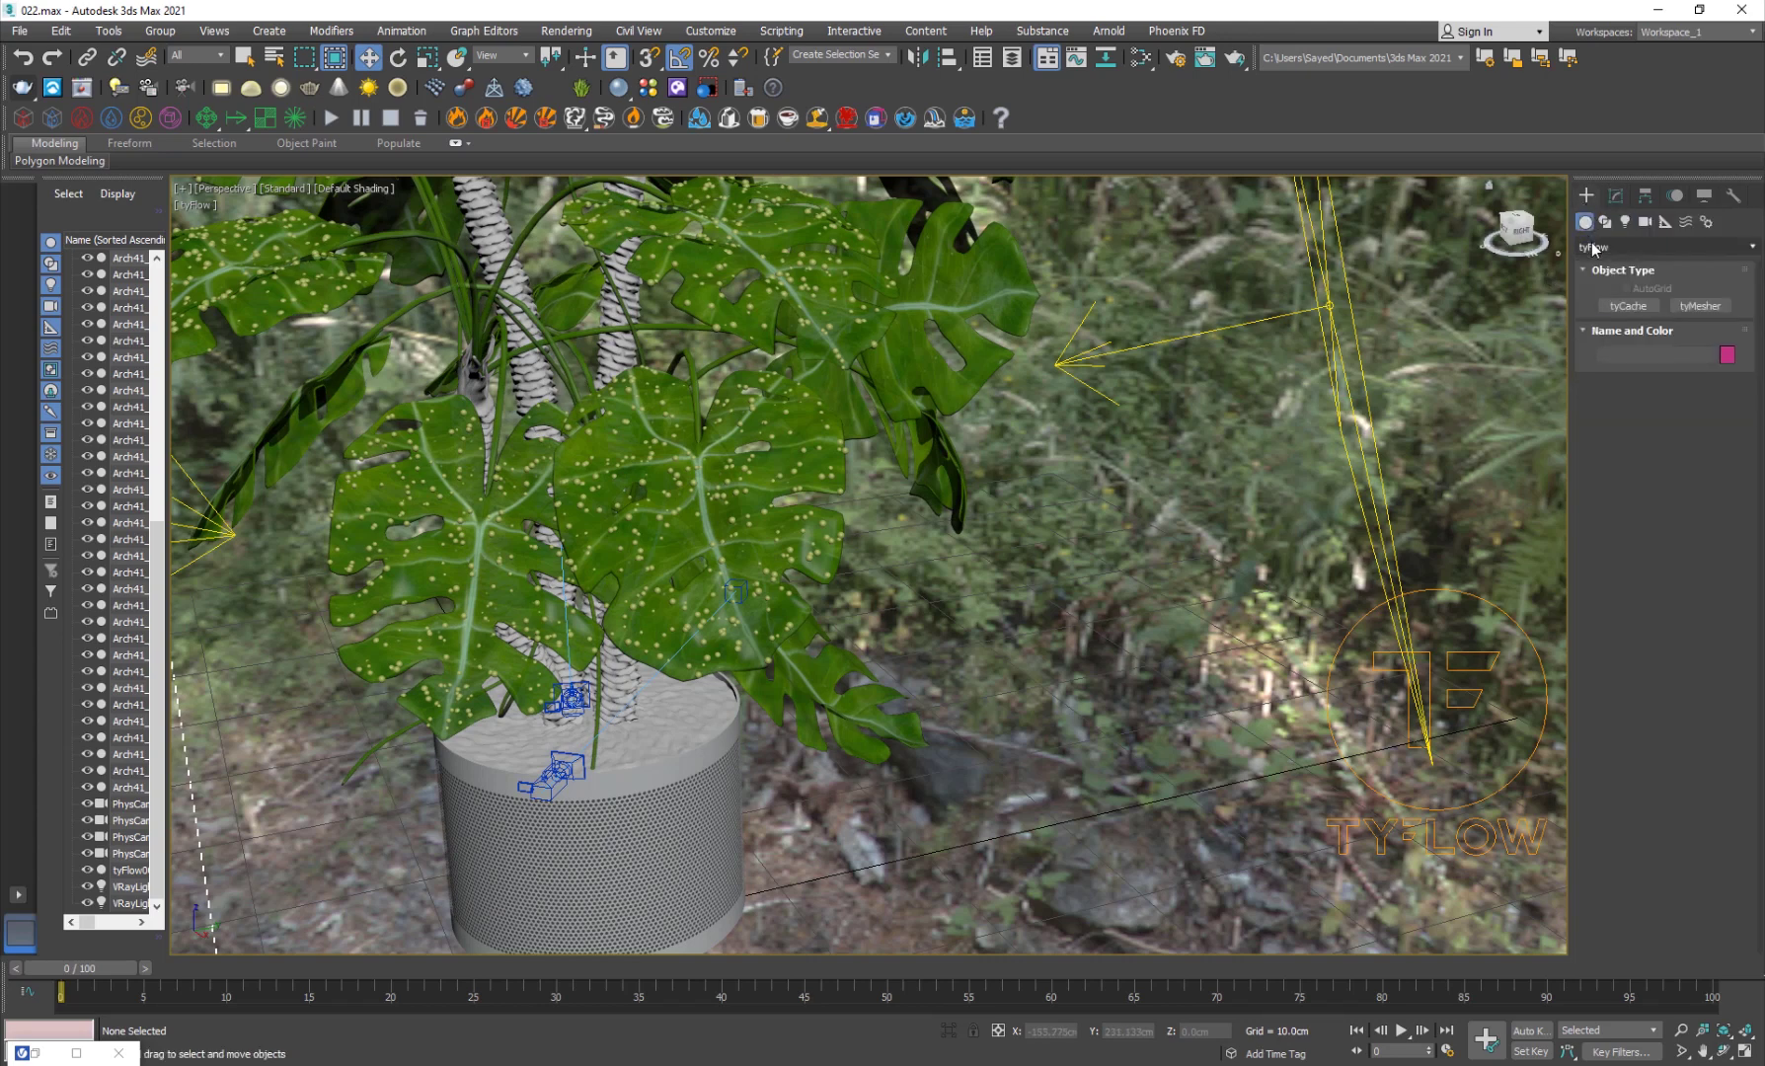
{"action": "left_click", "coordinate": [1666, 247]}
{"action": "left_click", "coordinate": [1599, 482]}
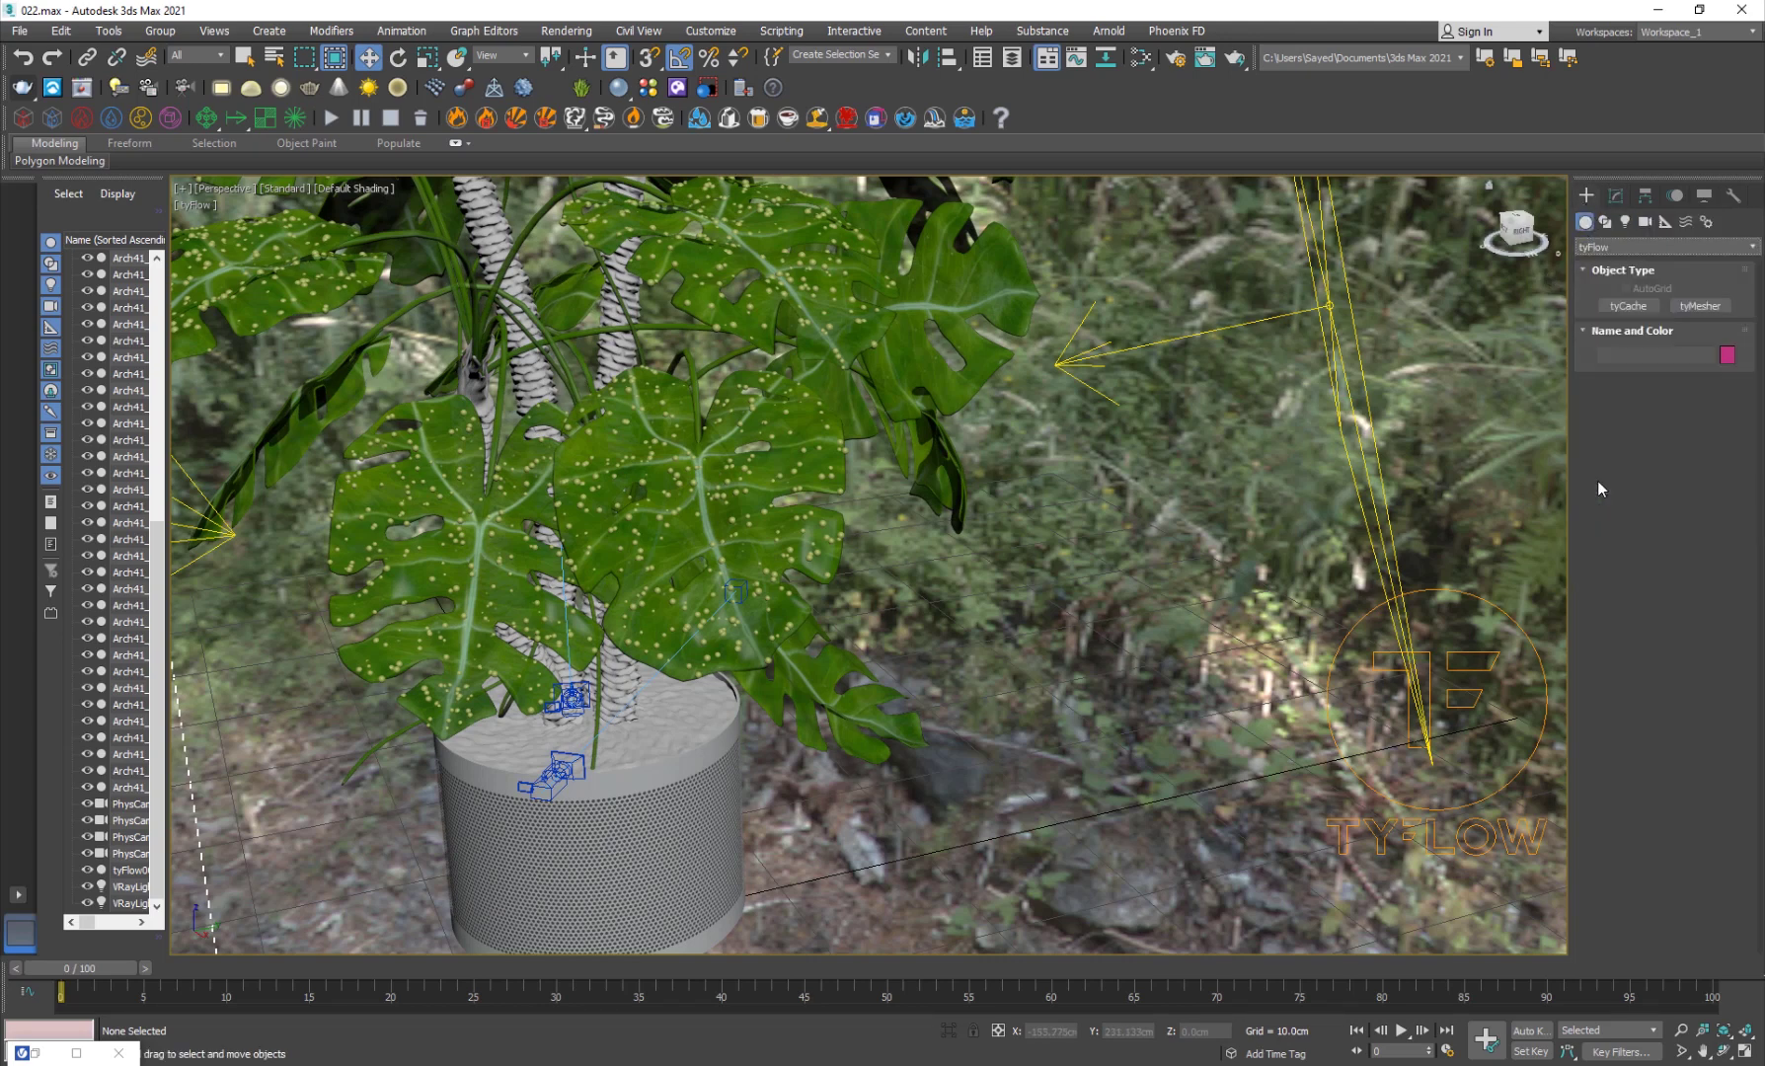
{"action": "left_click", "coordinate": [1702, 307]}
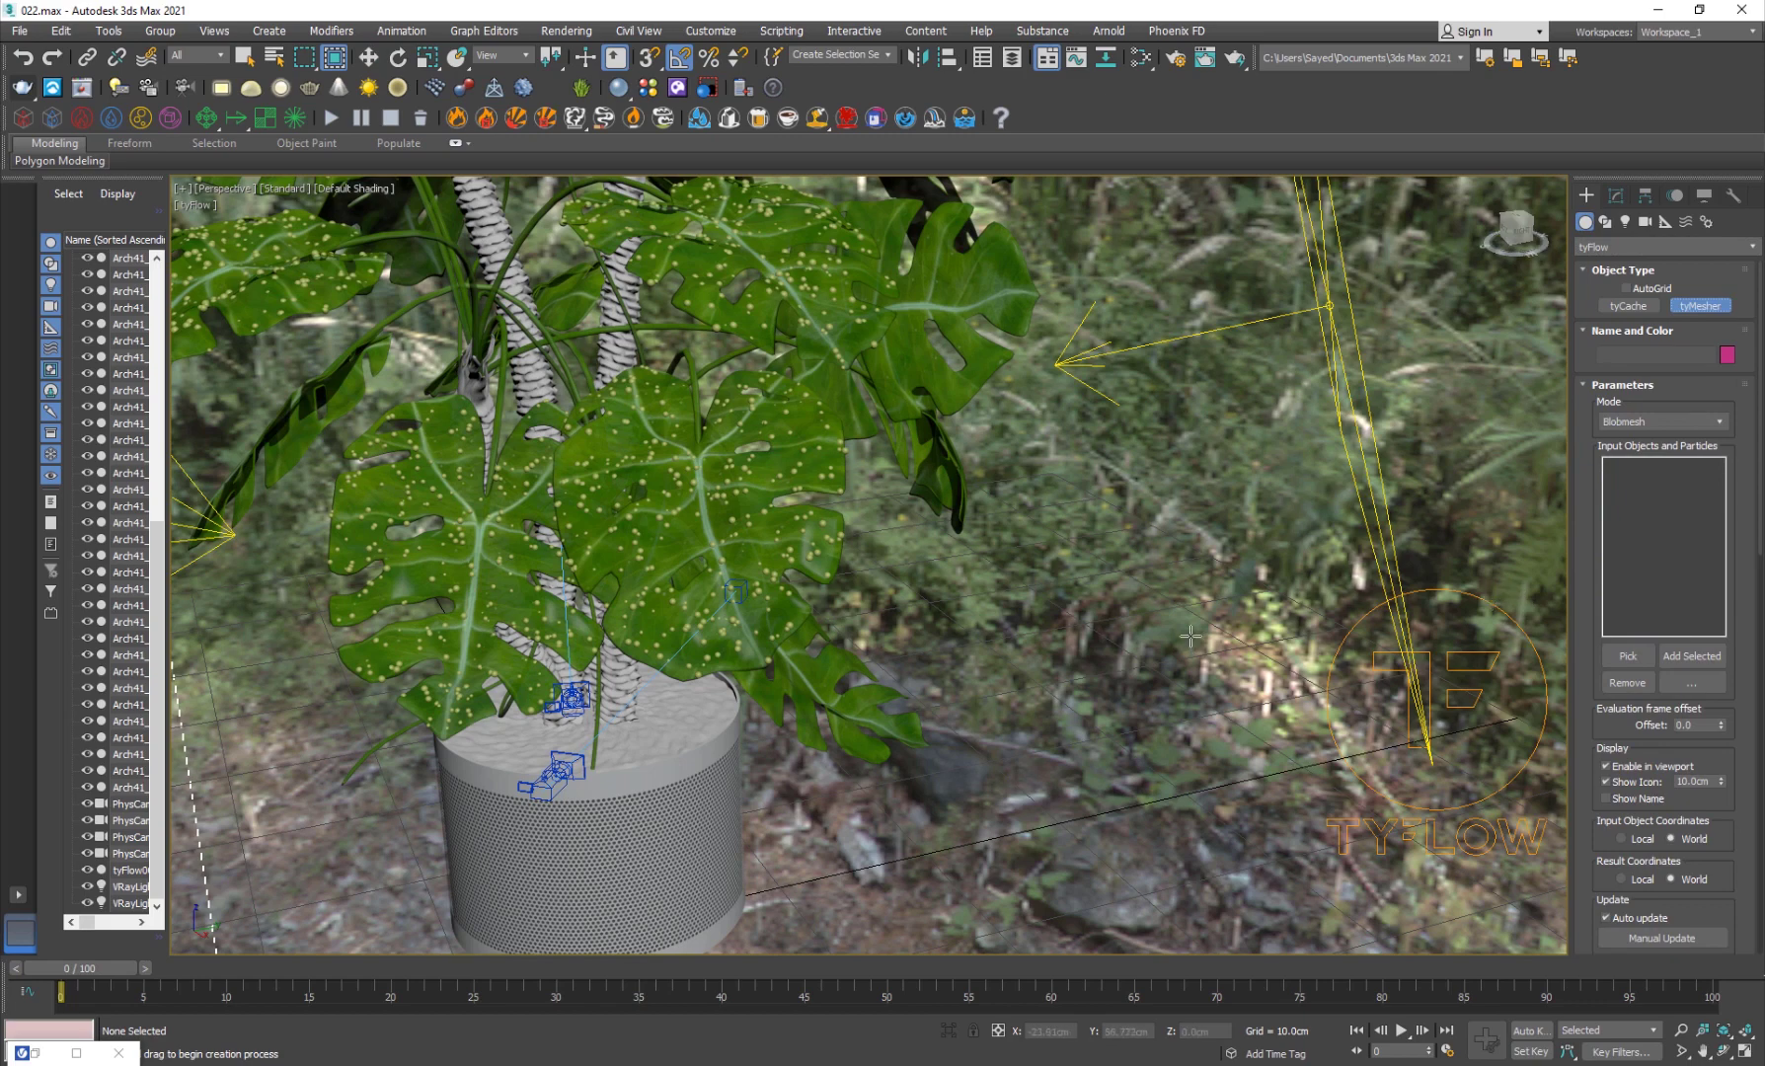
{"action": "left_click_drag", "start_coordinate": [1191, 637], "coordinate": [1250, 685]}
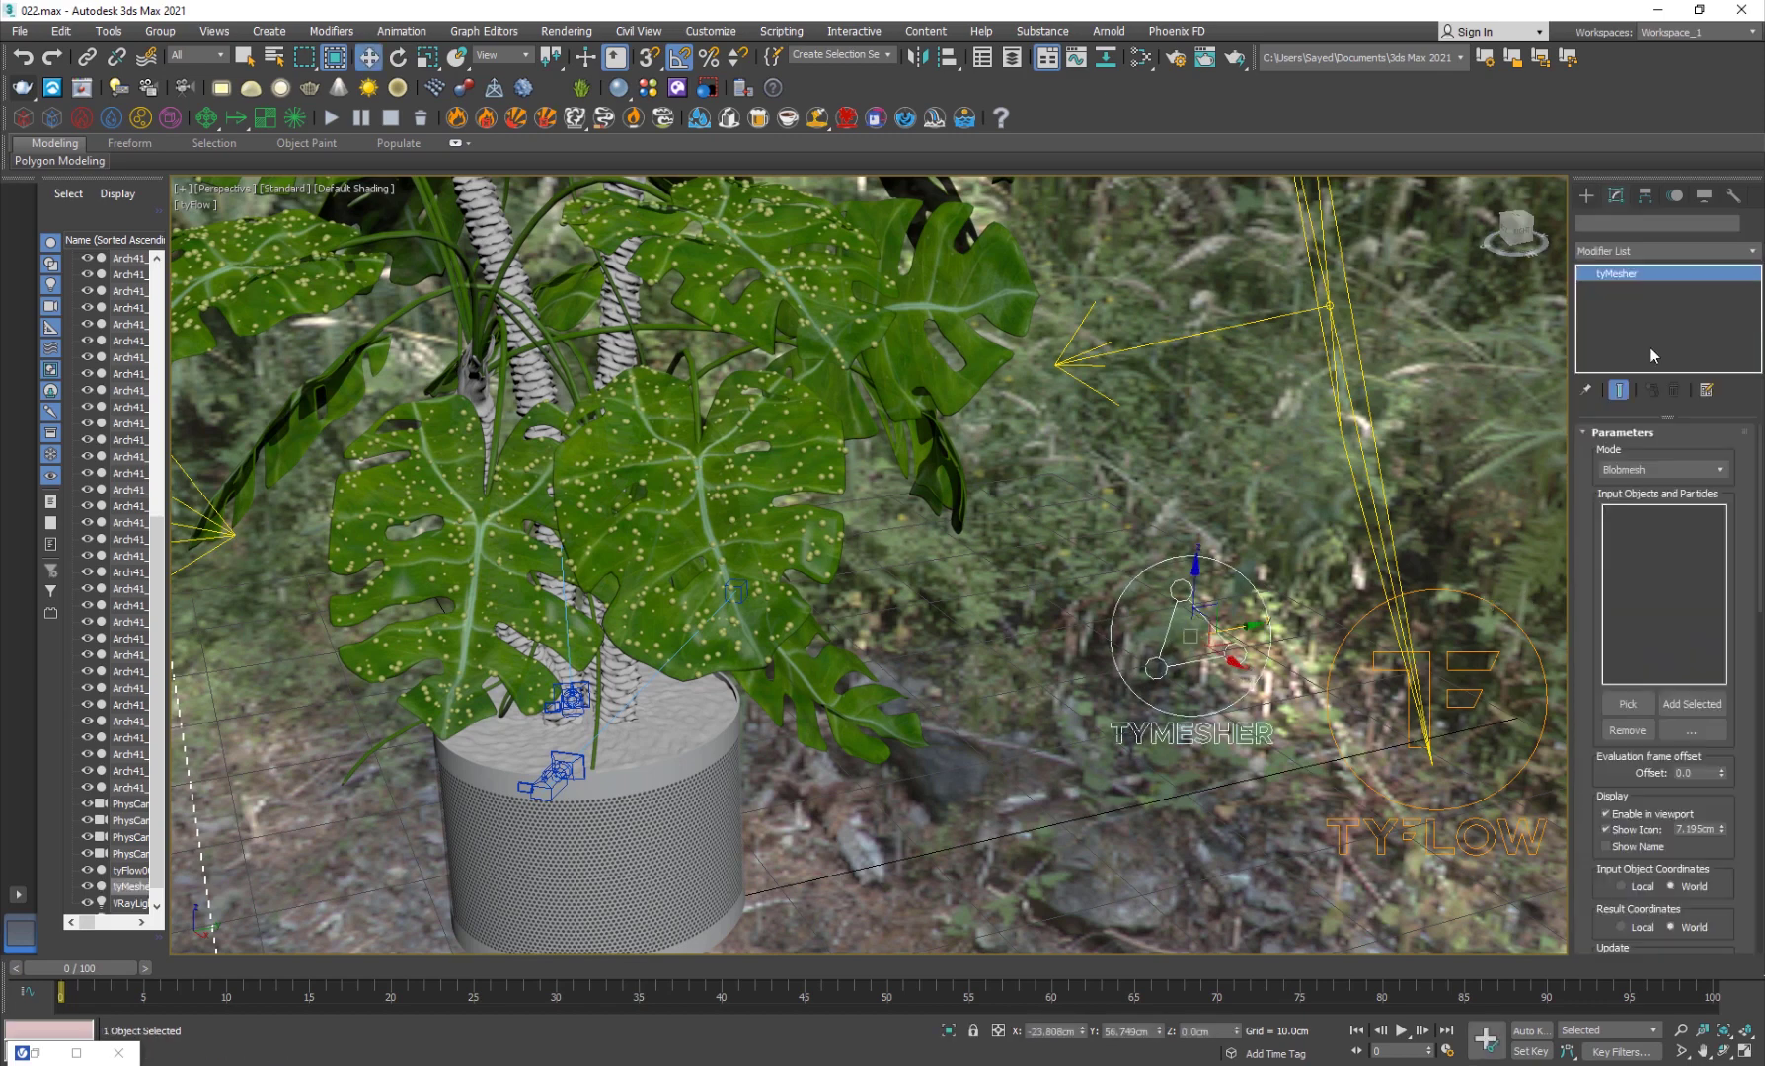
- Pick tyFlow001 as the mesher's input and view the whole plant
{"action": "left_click", "coordinate": [1628, 703]}
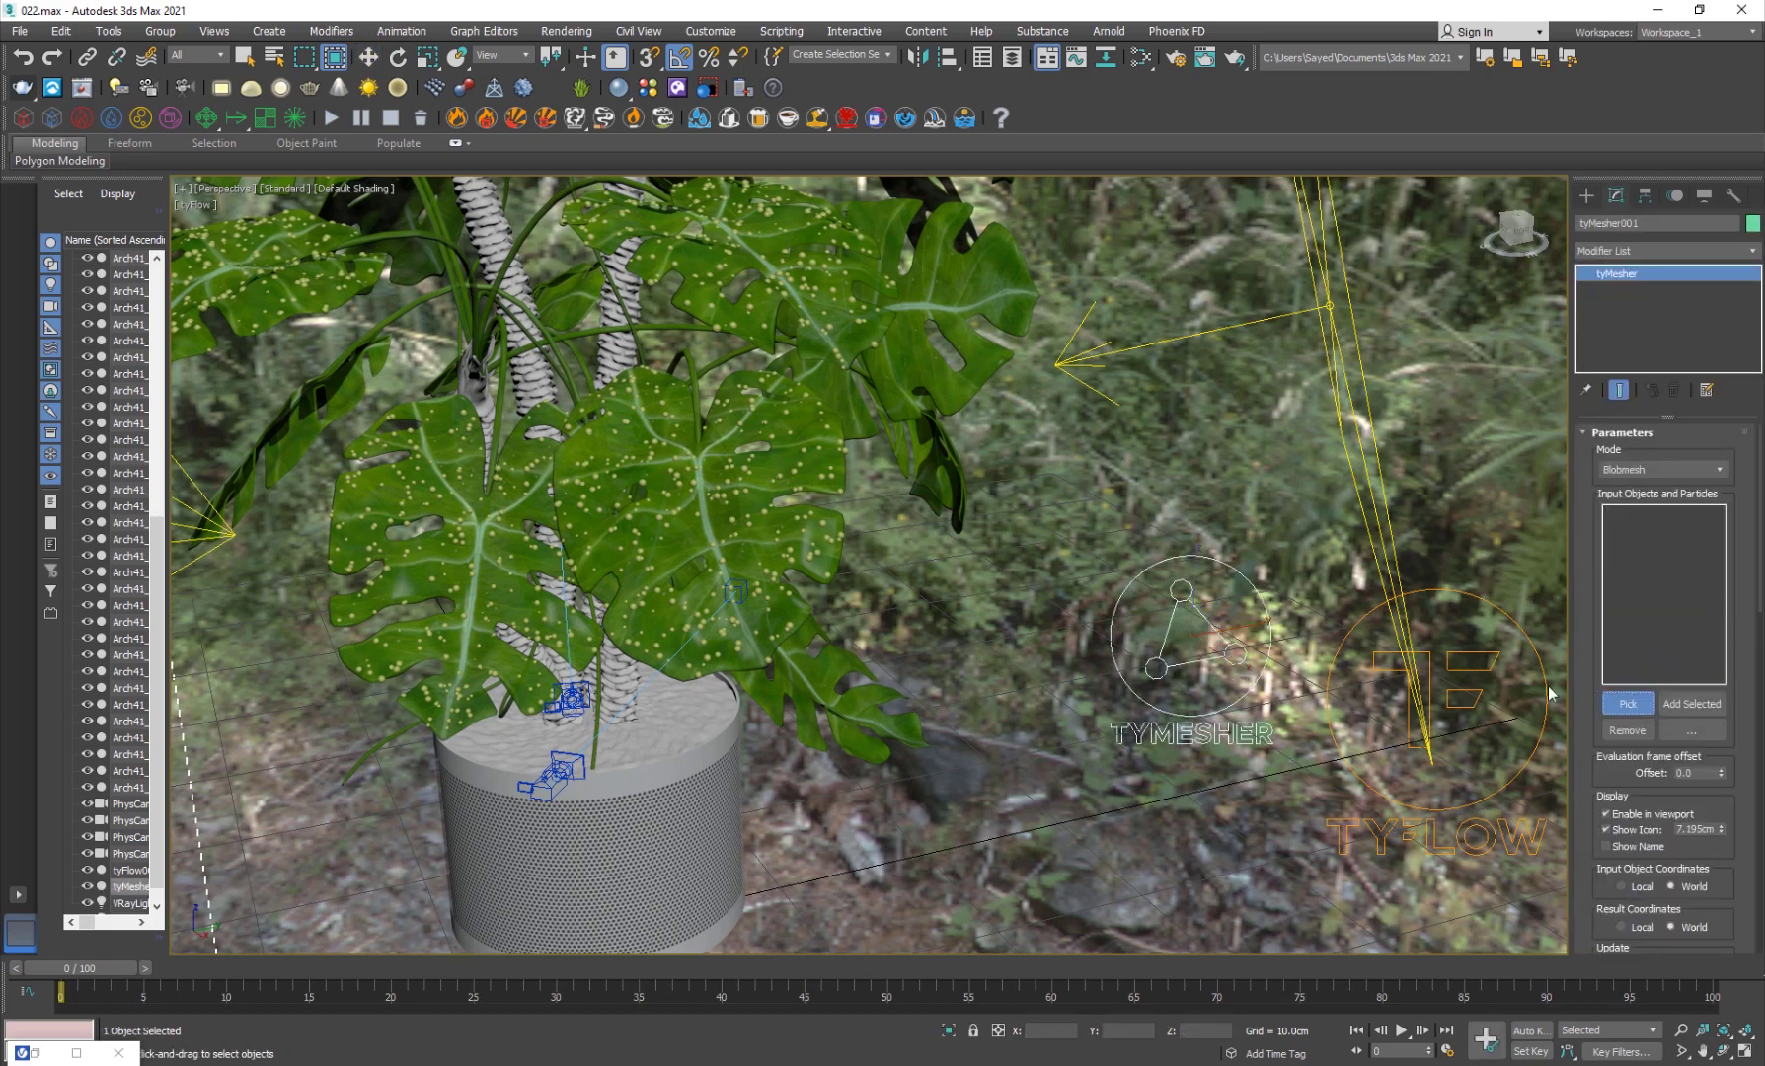
{"action": "left_click", "coordinate": [1469, 669]}
{"action": "middle_click_drag", "start_coordinate": [997, 764], "coordinate": [888, 691], "text": "alt"}
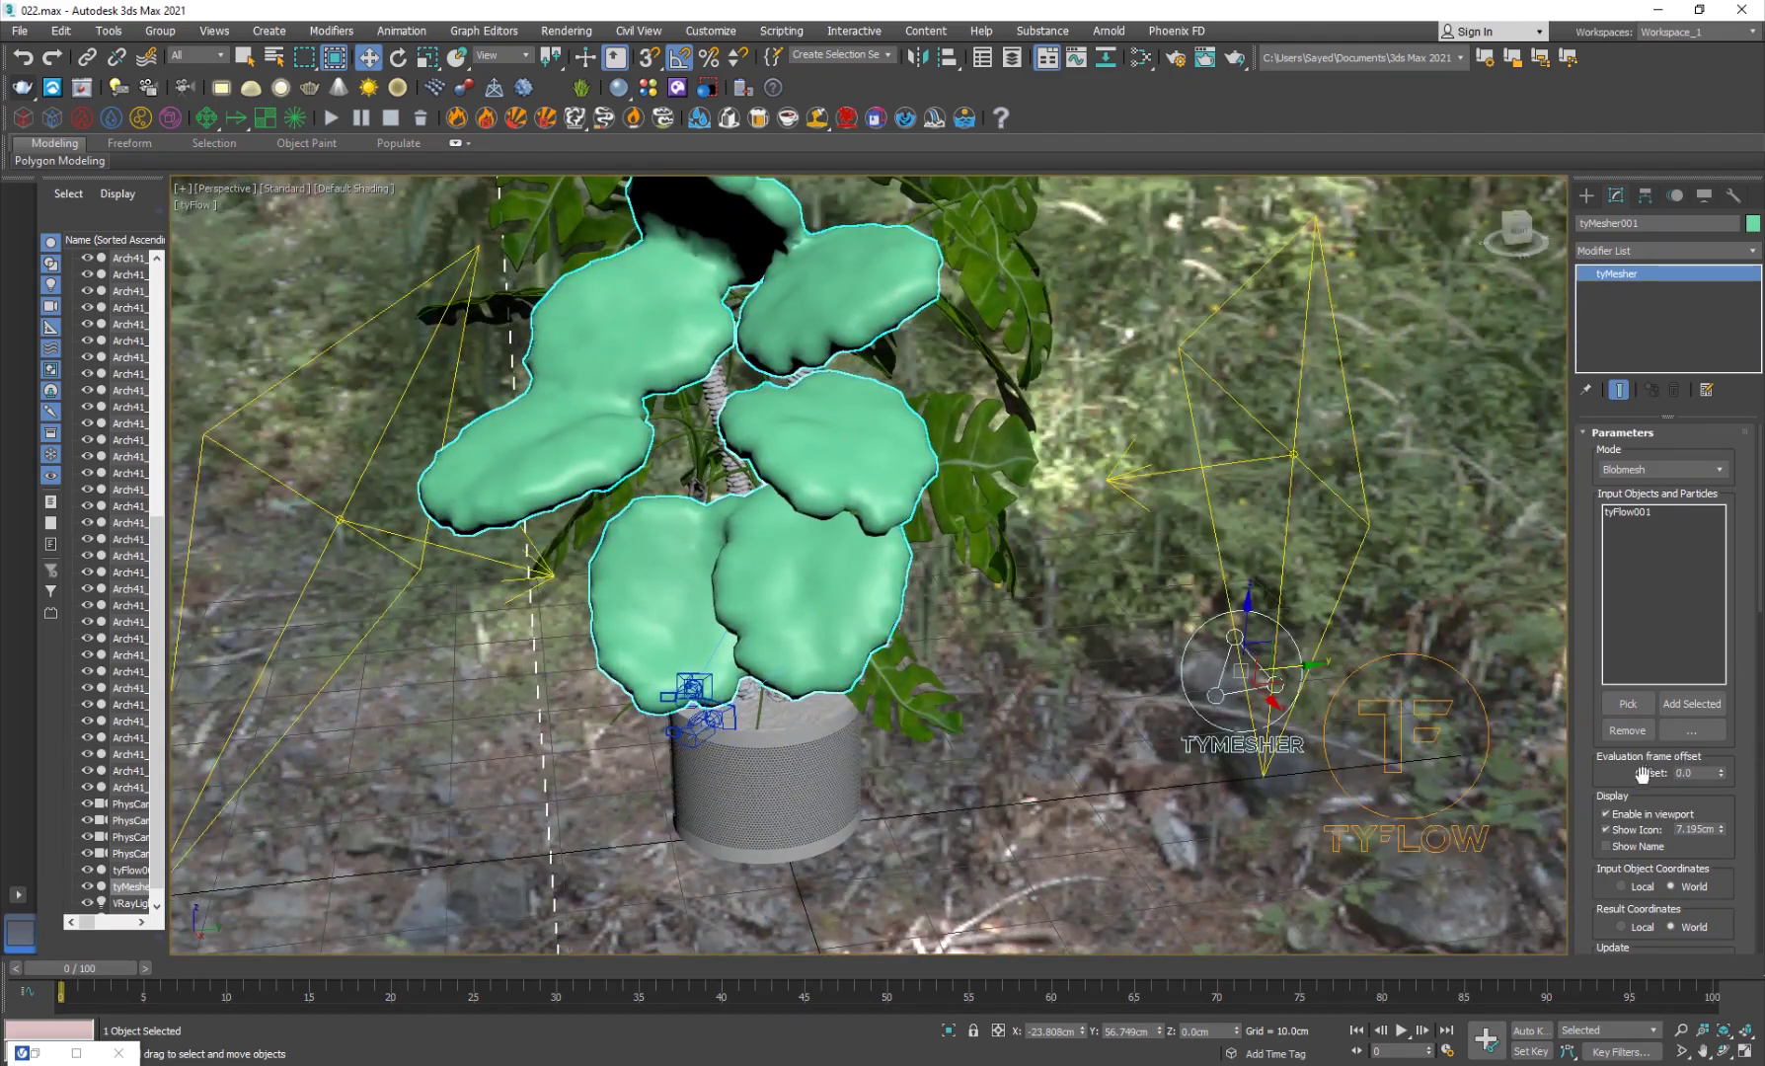
{"action": "scroll", "coordinate": [1610, 778], "scroll_direction": "down", "scroll_amount": 4}
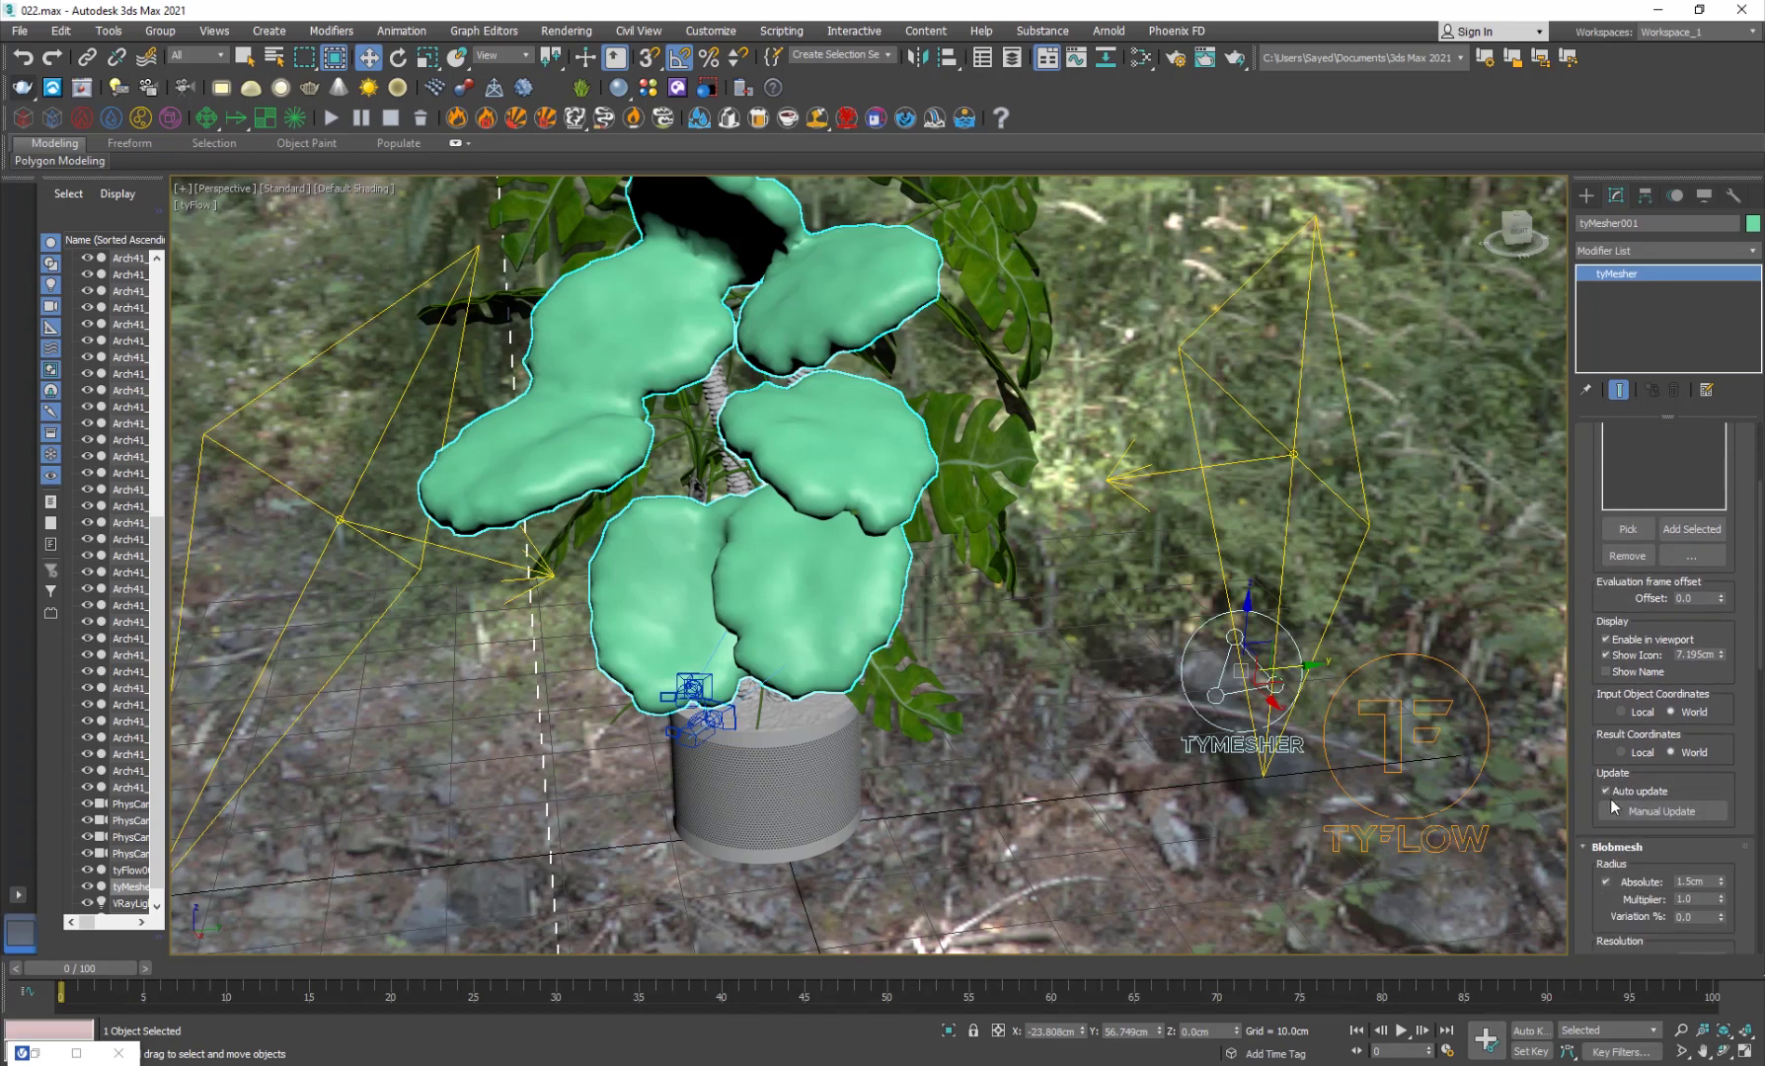
{"action": "scroll", "coordinate": [1588, 771], "scroll_direction": "down", "scroll_amount": 4}
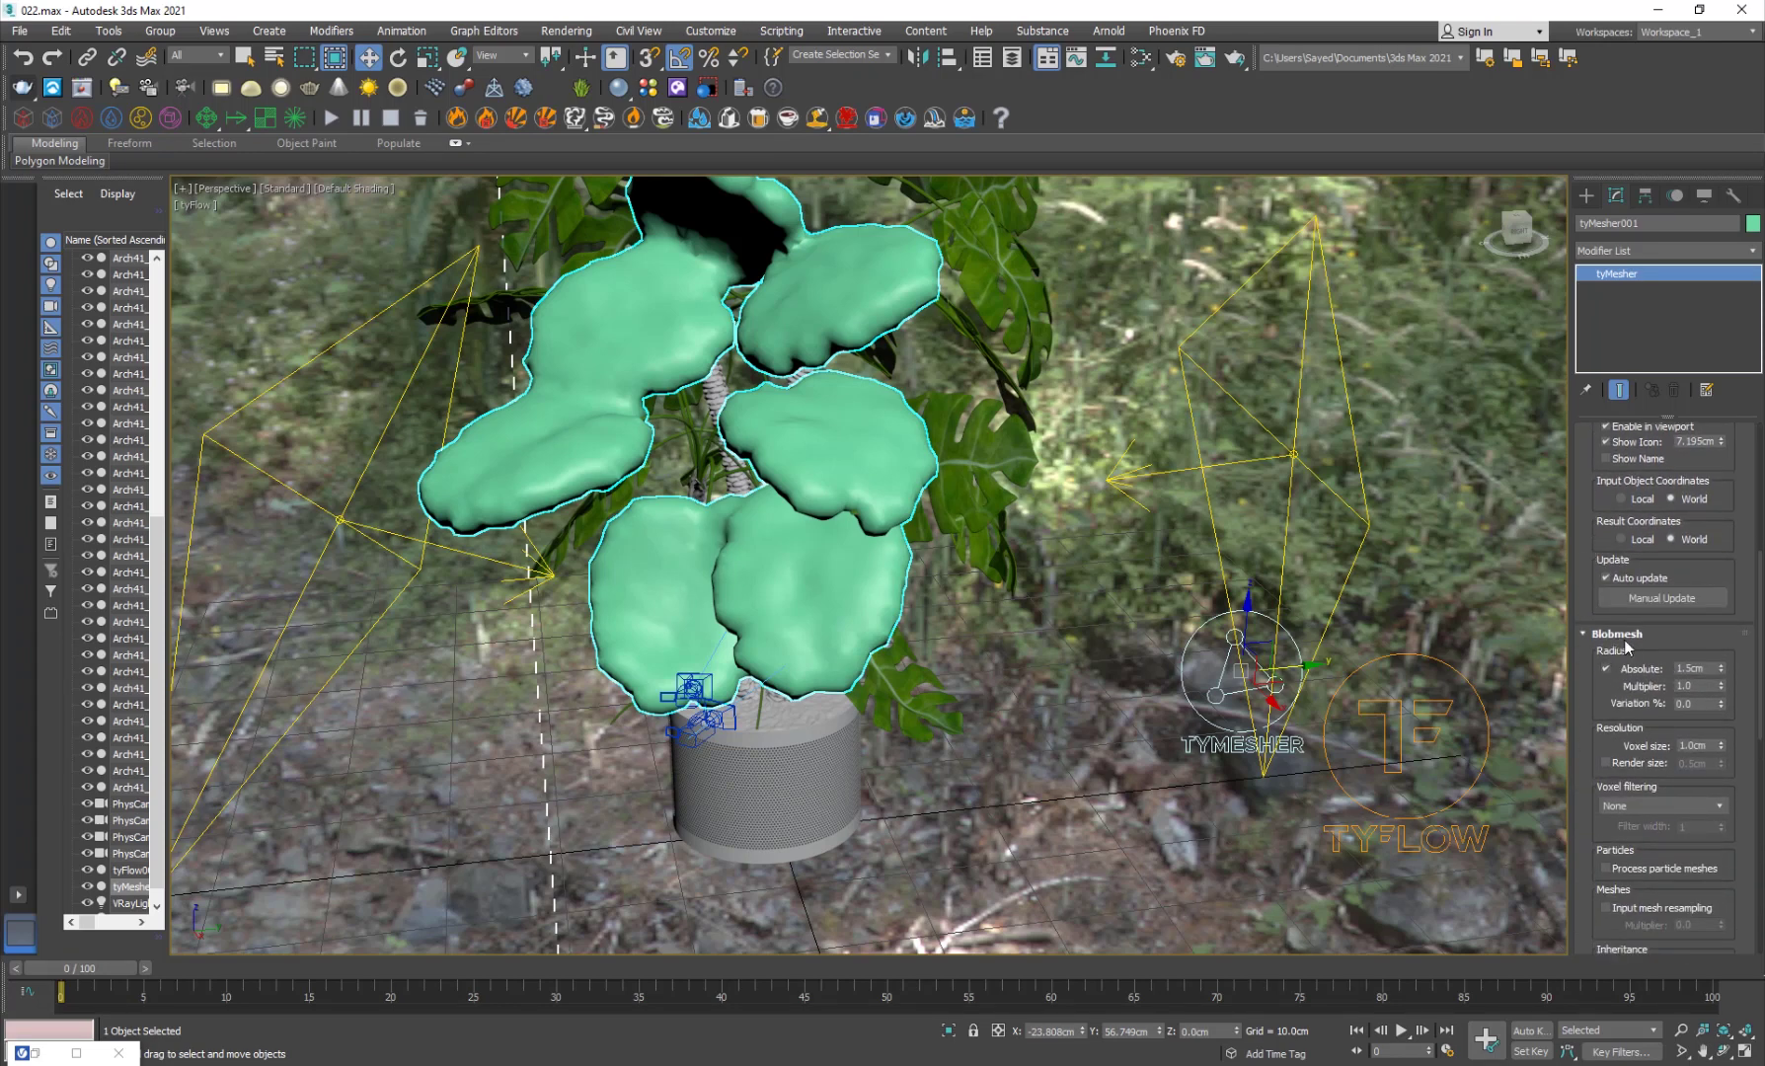
- Try blob radius values of 1.6cm and then 0.4cm, reselecting the blob mesh
{"action": "left_click", "coordinate": [1722, 666]}
{"action": "left_click_drag", "start_coordinate": [1724, 670], "coordinate": [1726, 674]}
{"action": "scroll", "coordinate": [746, 593], "scroll_direction": "up", "scroll_amount": 10}
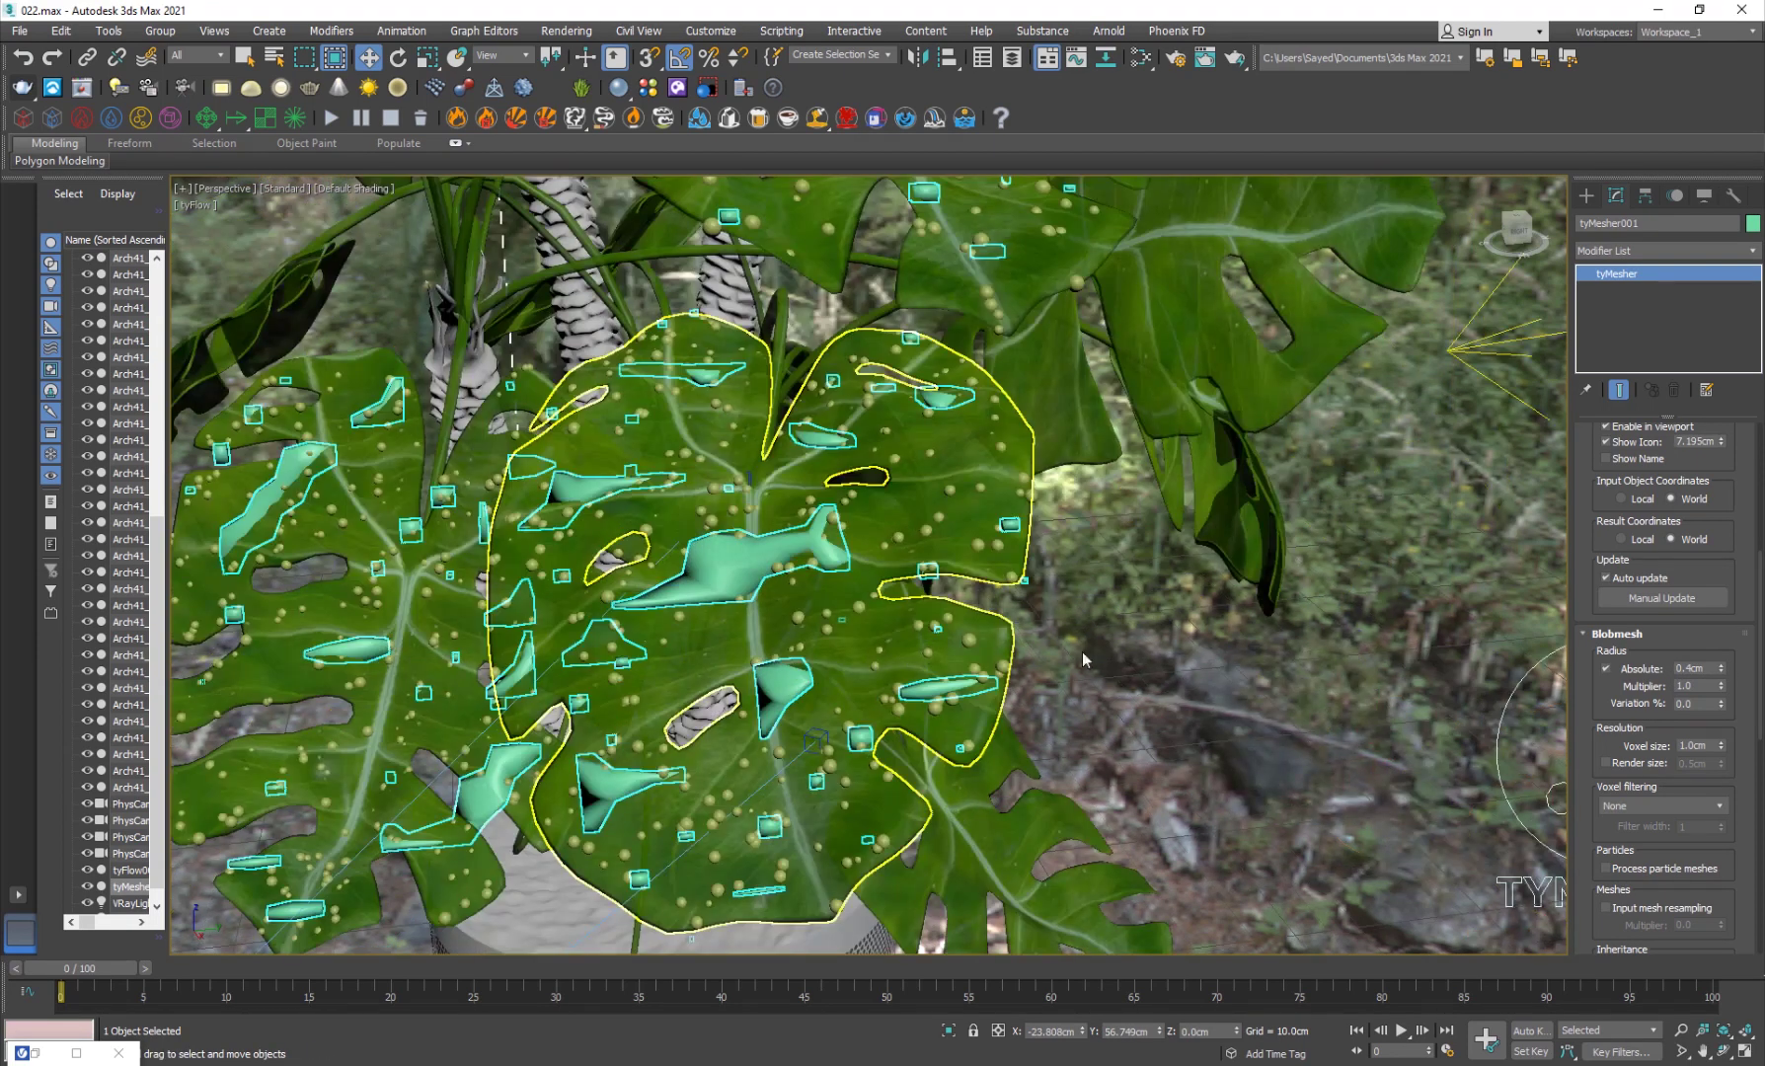
{"action": "left_click", "coordinate": [1165, 687]}
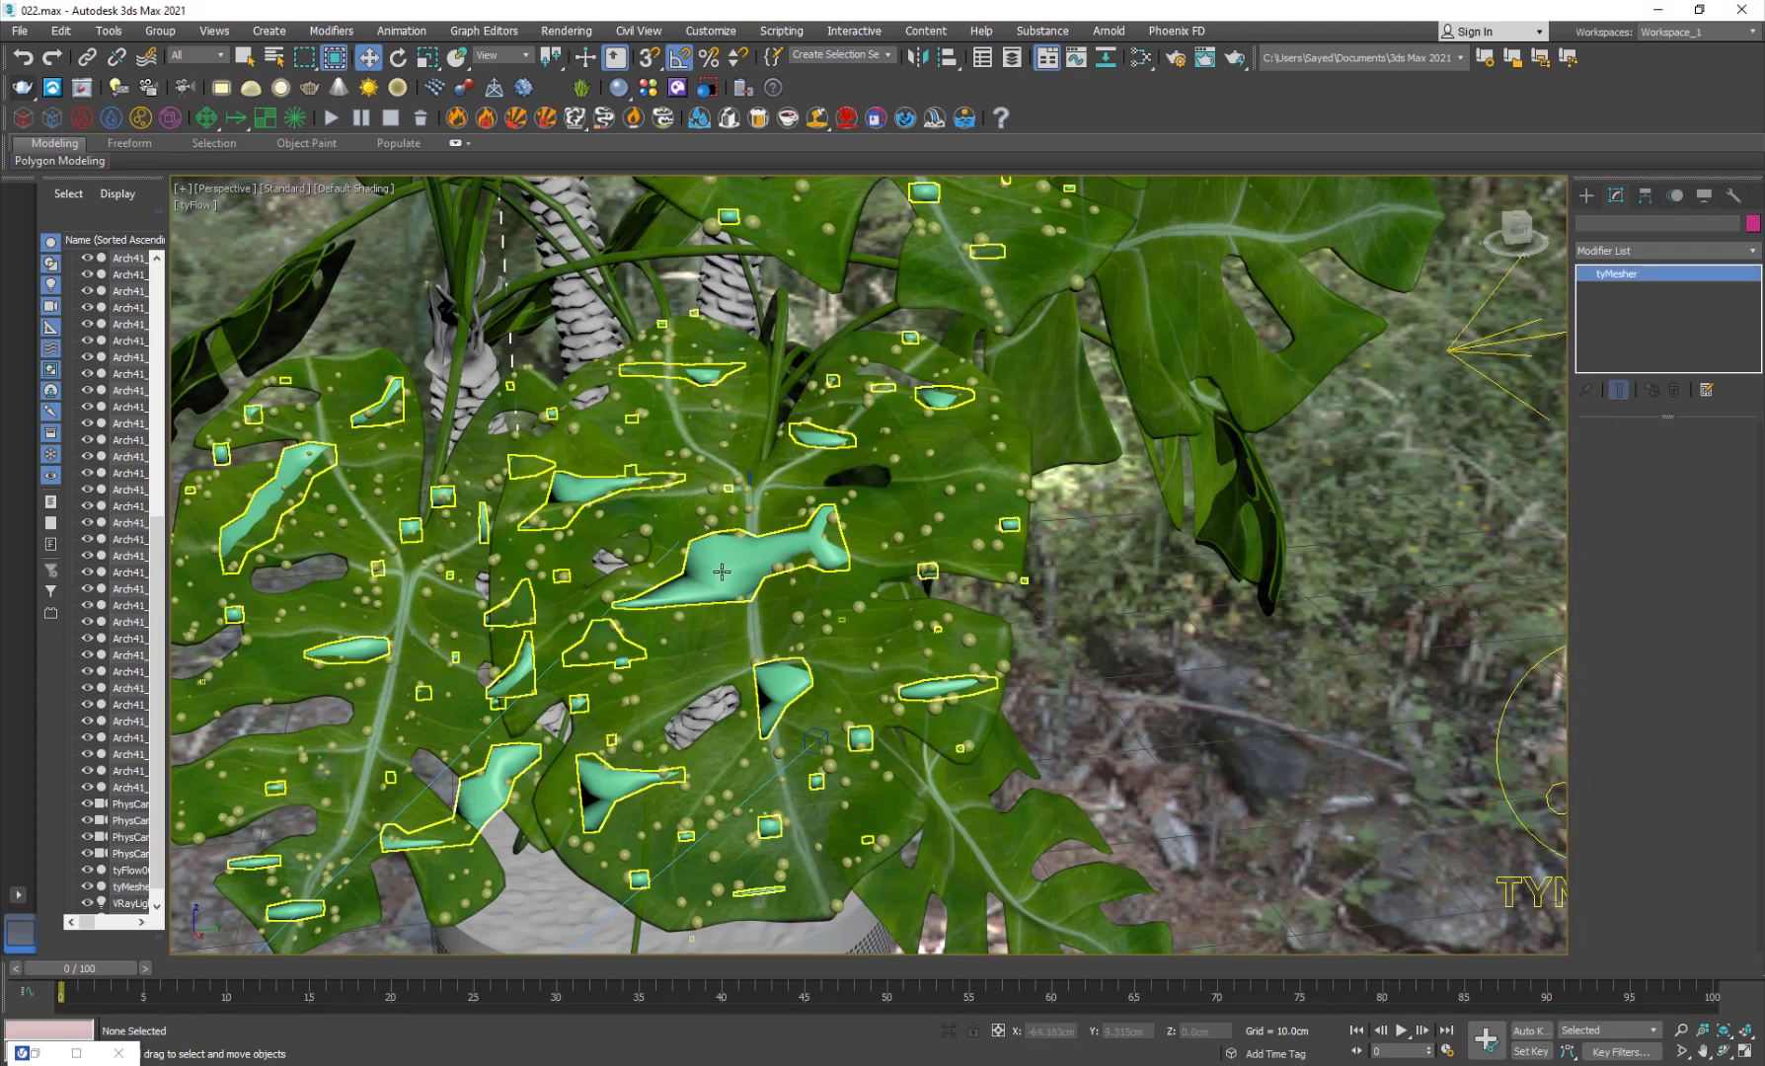
{"action": "left_click", "coordinate": [918, 588]}
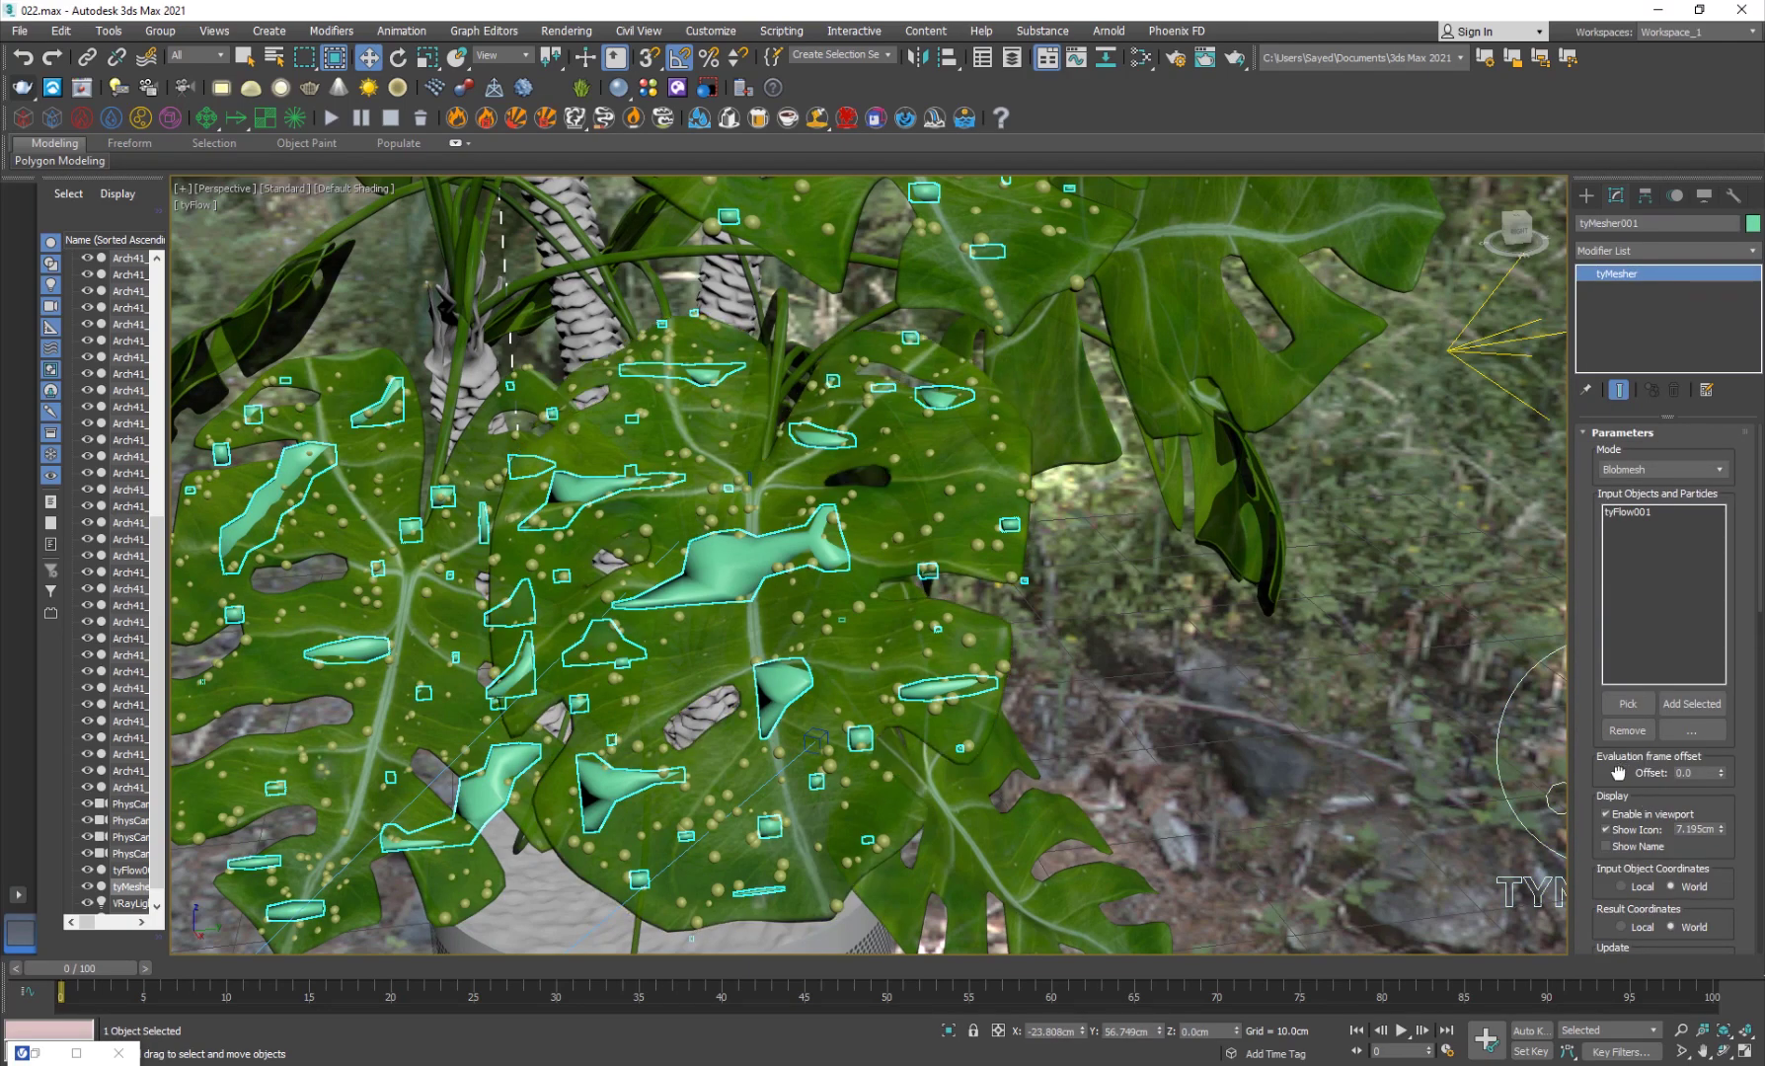
{"action": "scroll", "coordinate": [1616, 772], "scroll_direction": "down", "scroll_amount": 5}
{"action": "left_click_drag", "start_coordinate": [1602, 780], "coordinate": [1606, 663]}
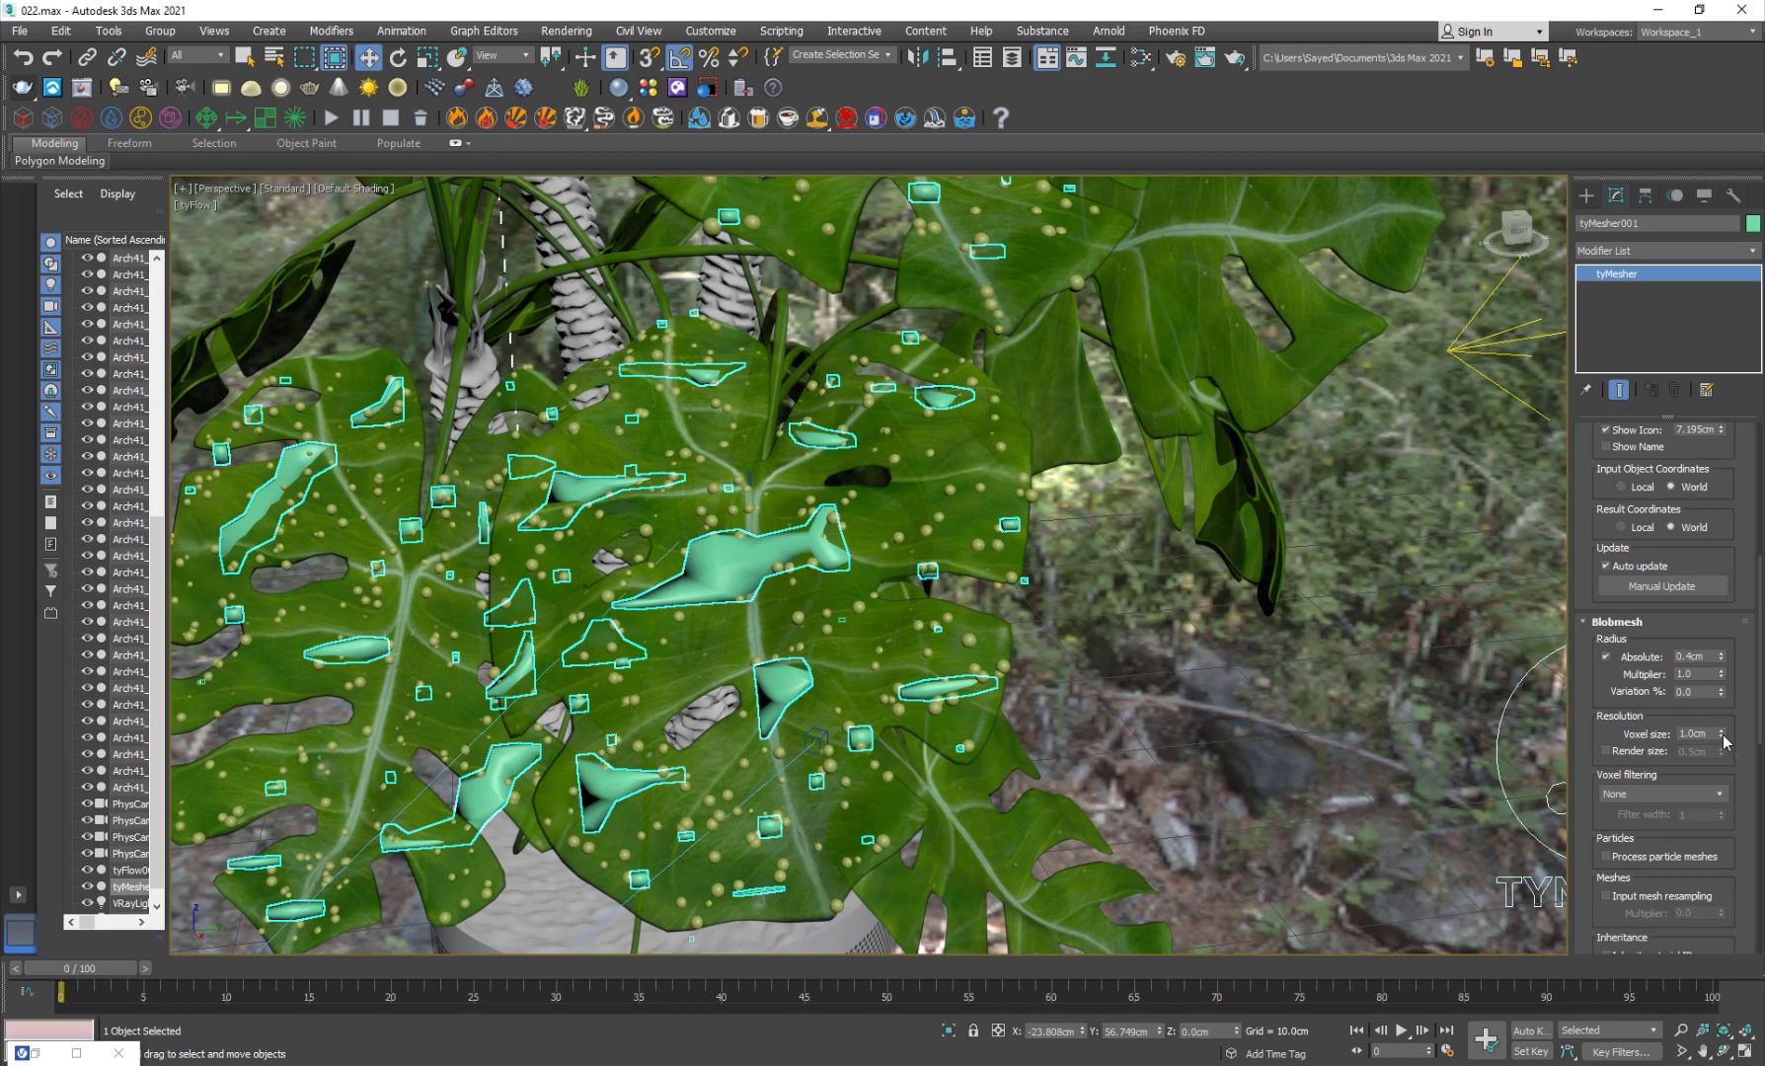
- Settle on a 0.145cm voxel size and 0.1cm blob radius, then inspect the droplets
{"action": "left_click_drag", "start_coordinate": [1724, 741], "coordinate": [1730, 781]}
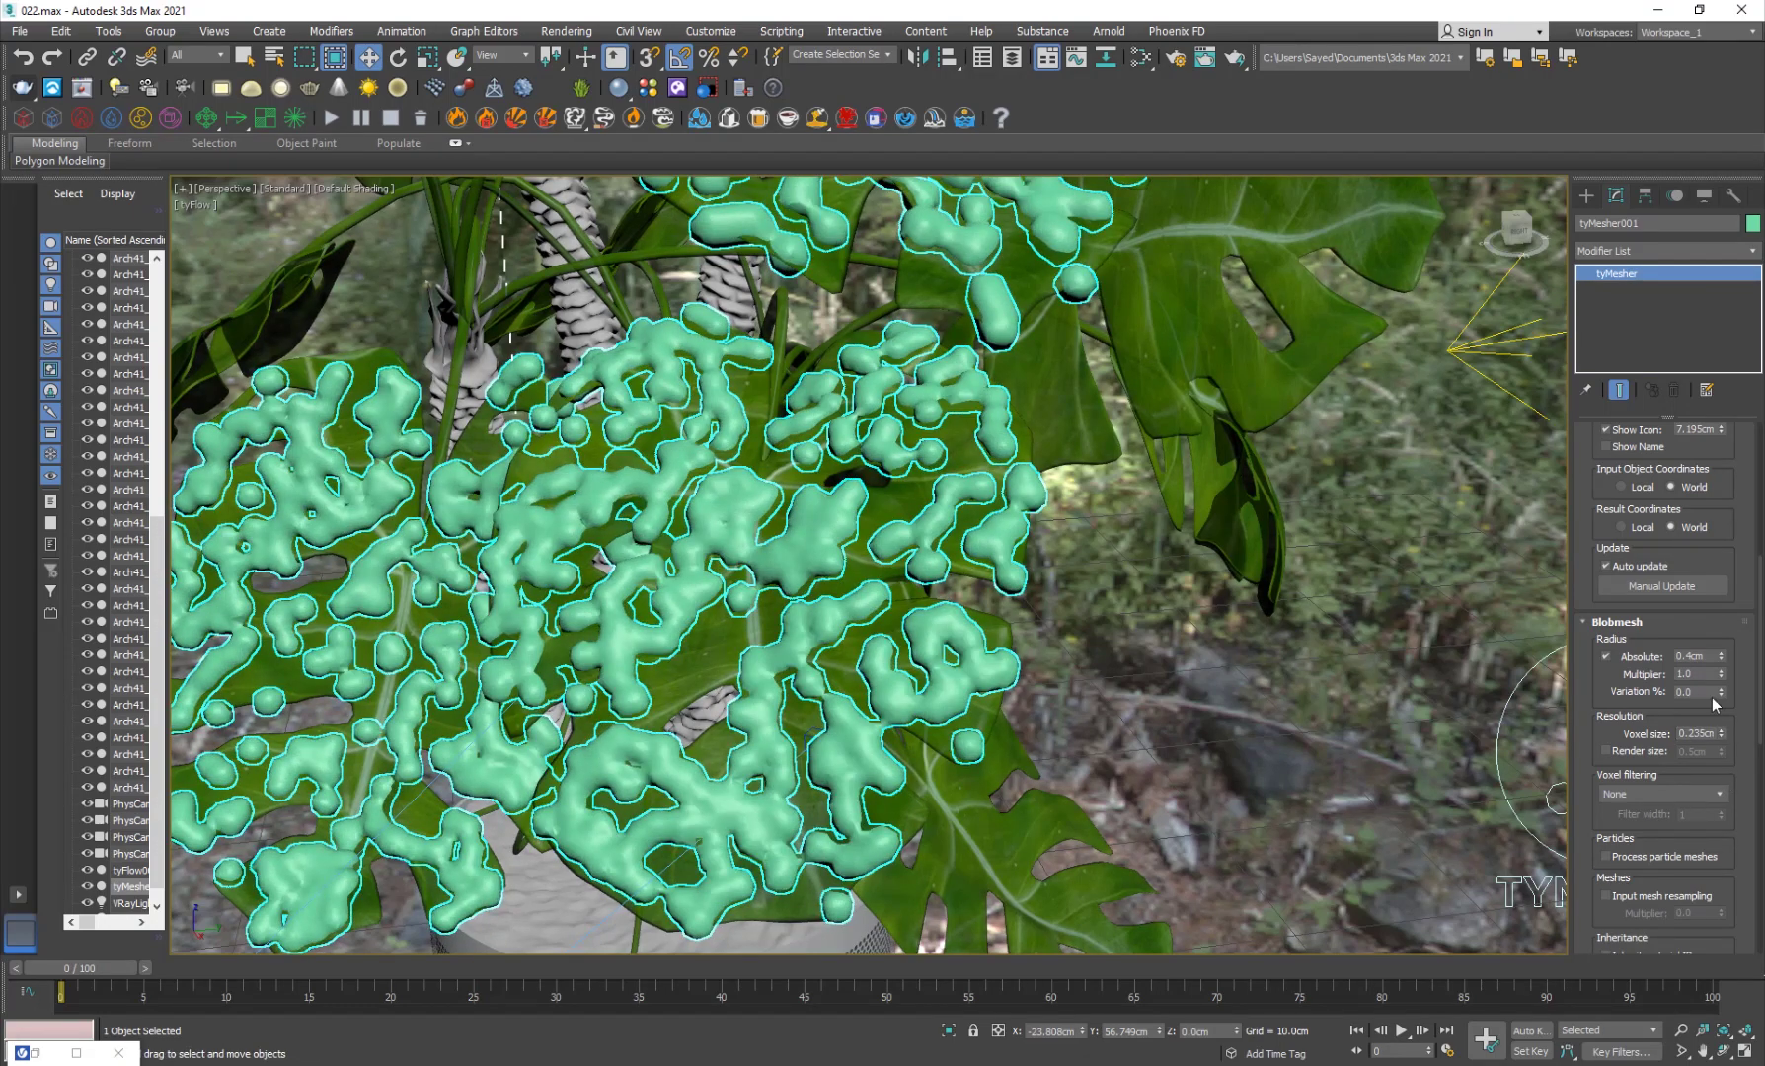
{"action": "left_click", "coordinate": [1718, 664]}
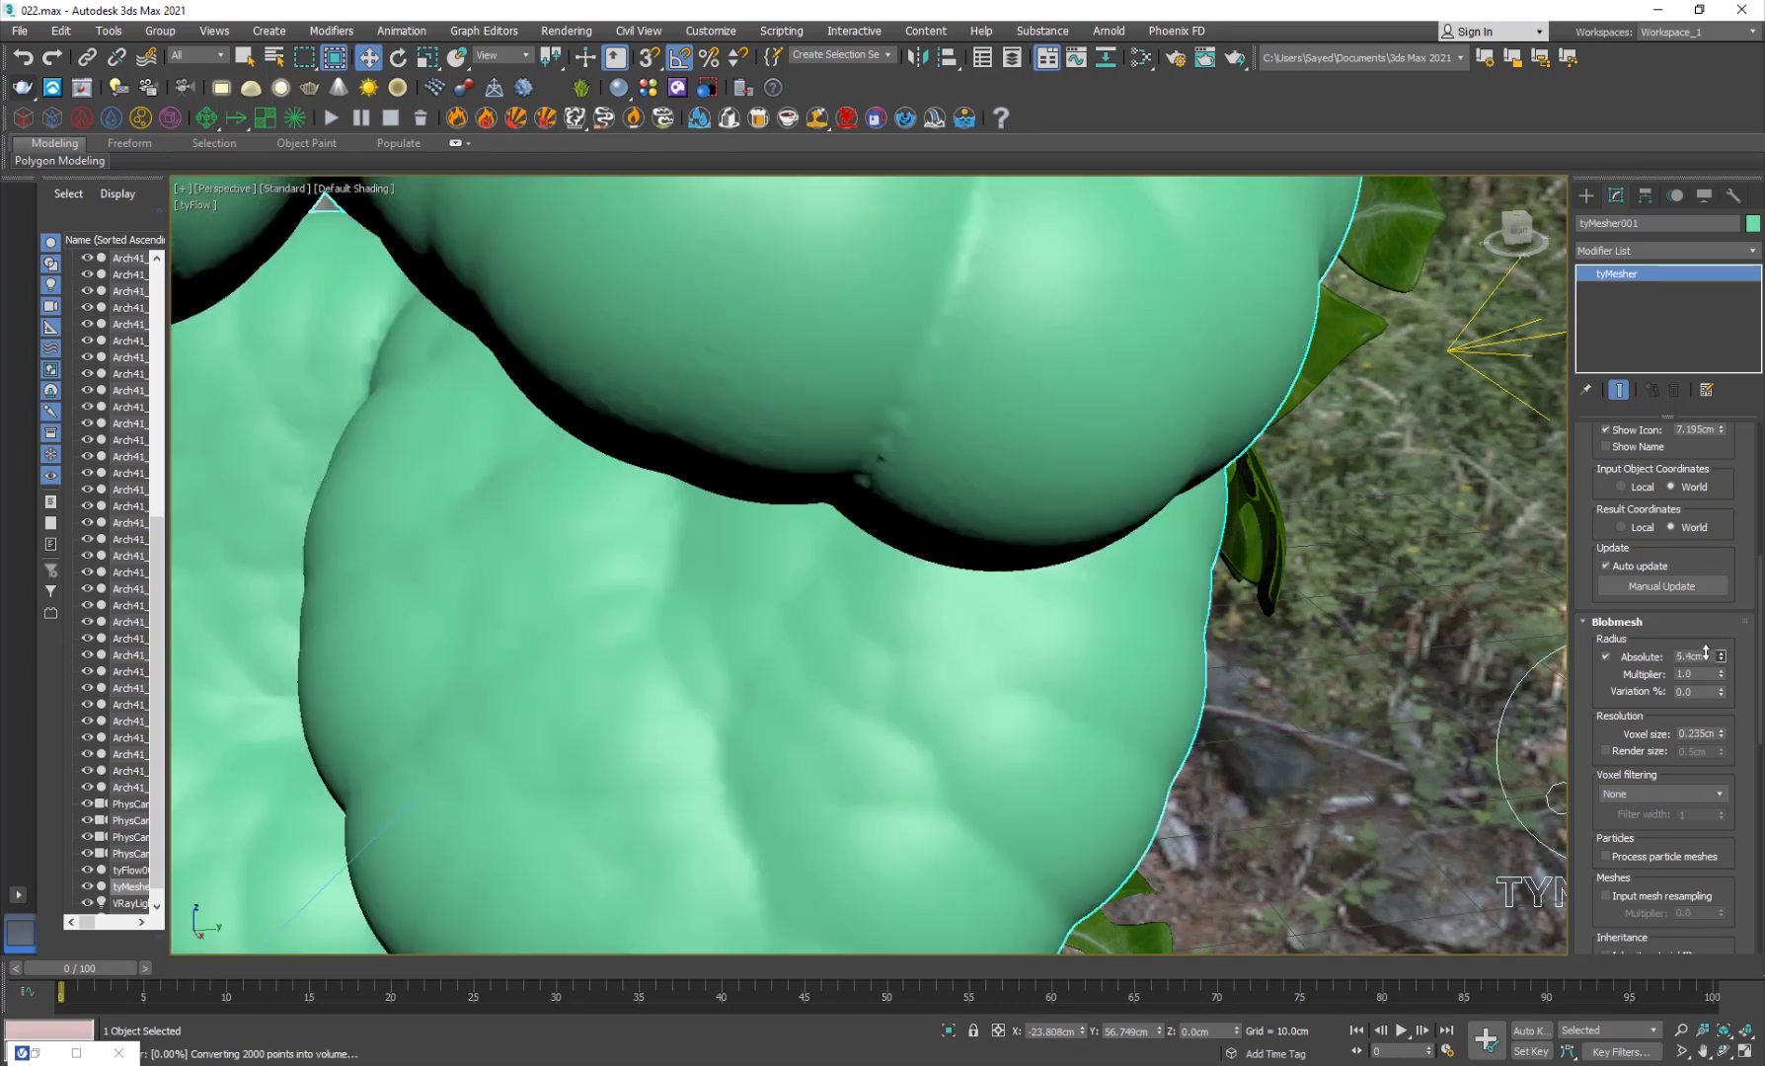
{"action": "mouse_move", "coordinate": [1719, 665]}
{"action": "left_mouse_down"}
{"action": "mouse_move", "coordinate": [1706, 651]}
{"action": "mouse_move", "coordinate": [1728, 662]}
{"action": "left_mouse_up"}
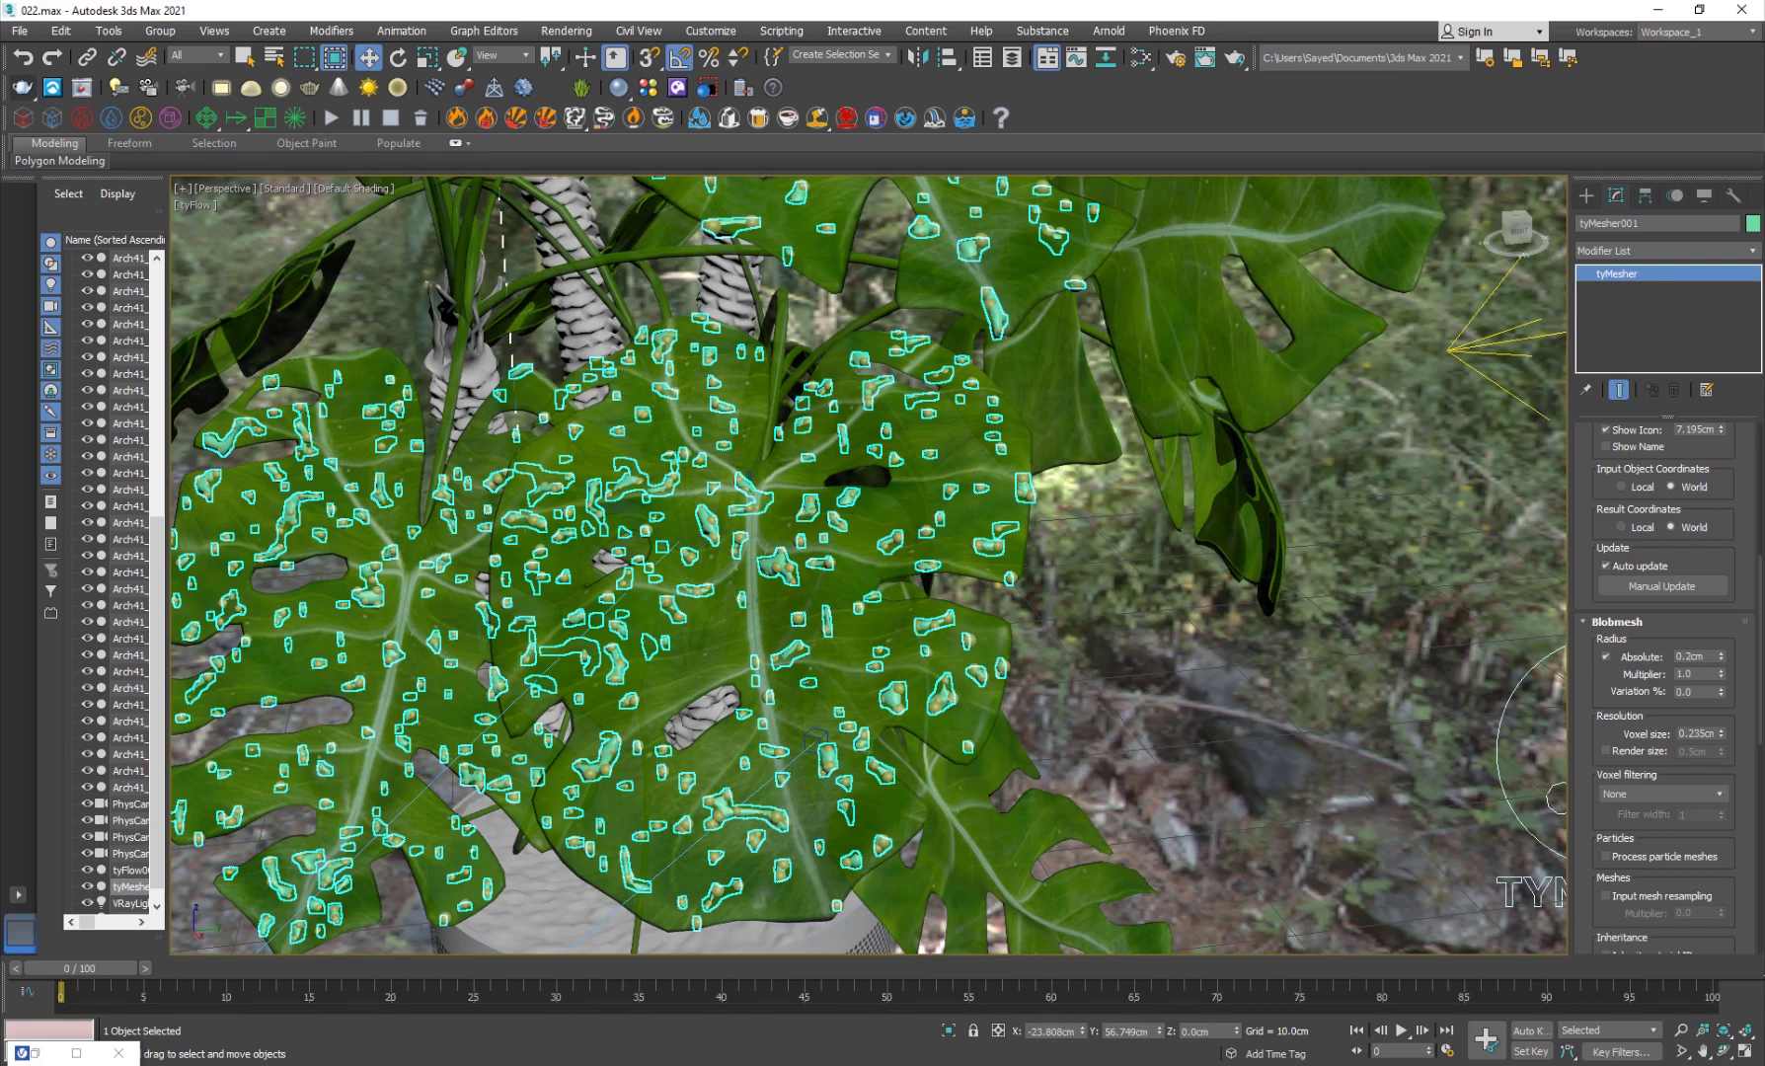
{"action": "left_click", "coordinate": [1721, 653]}
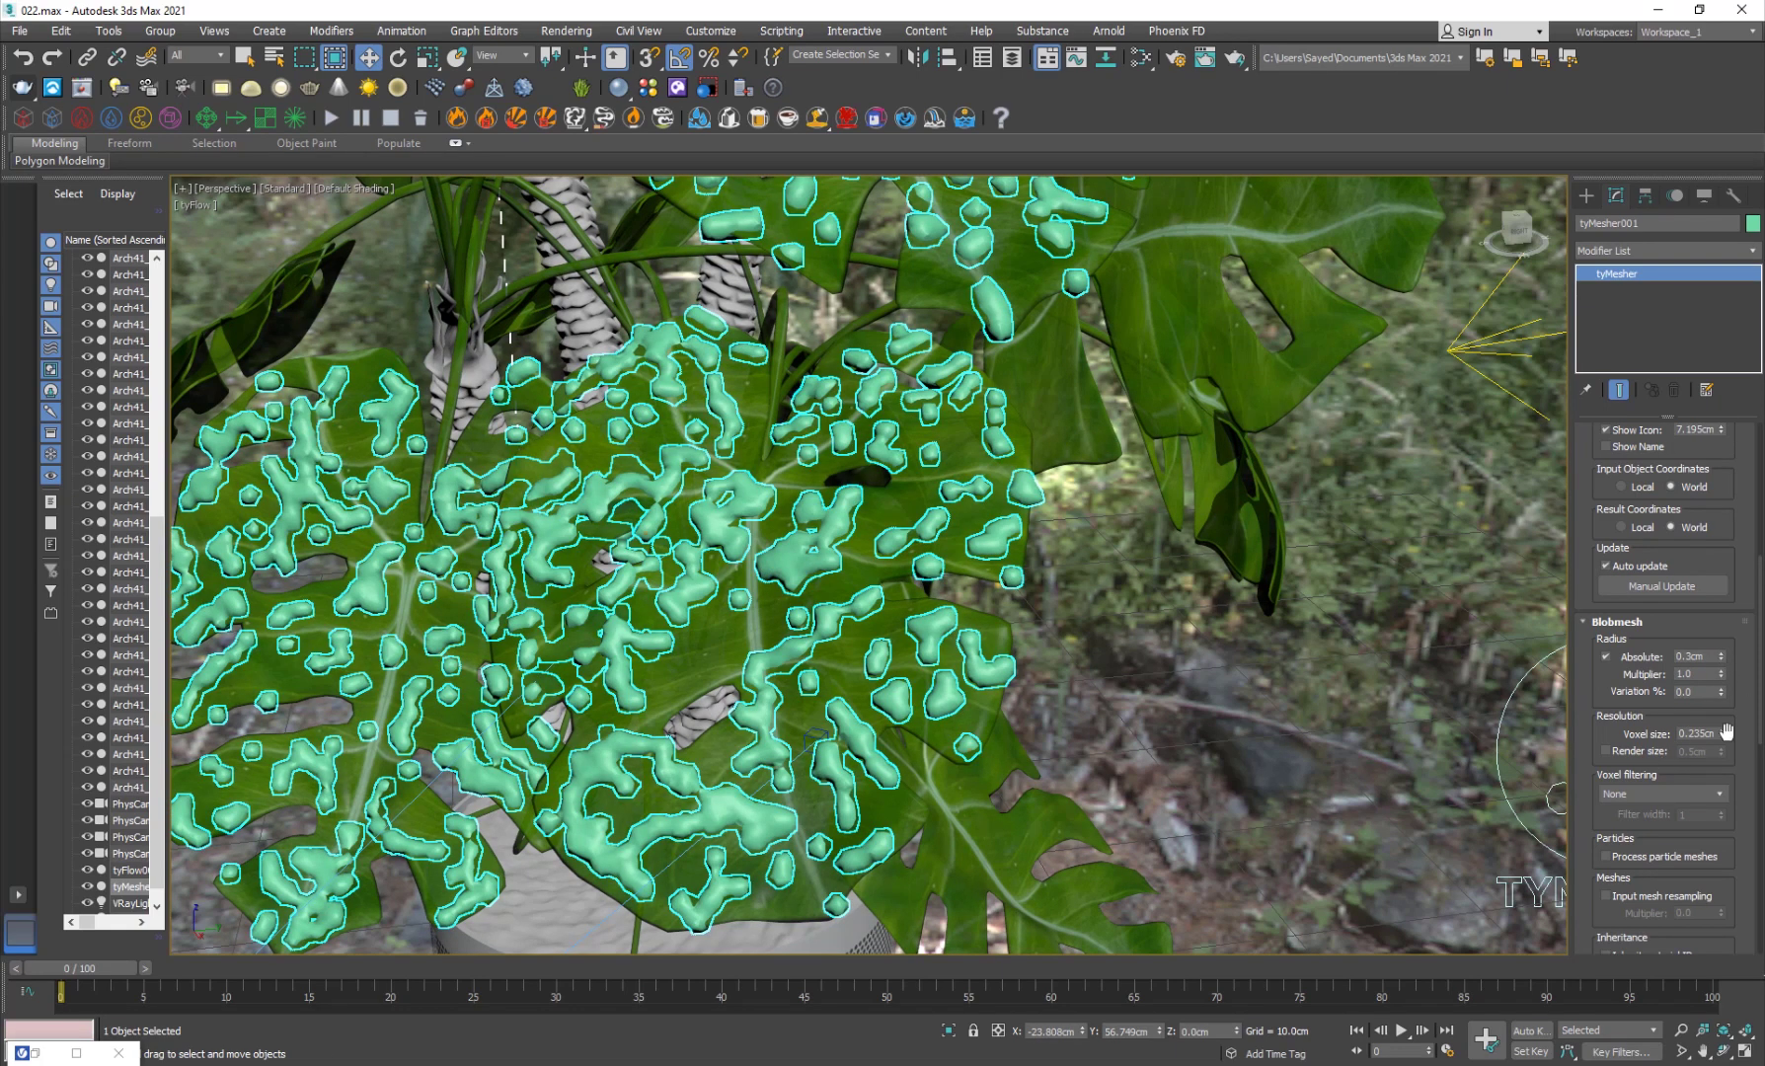
{"action": "left_click_drag", "start_coordinate": [1725, 733], "coordinate": [1725, 738]}
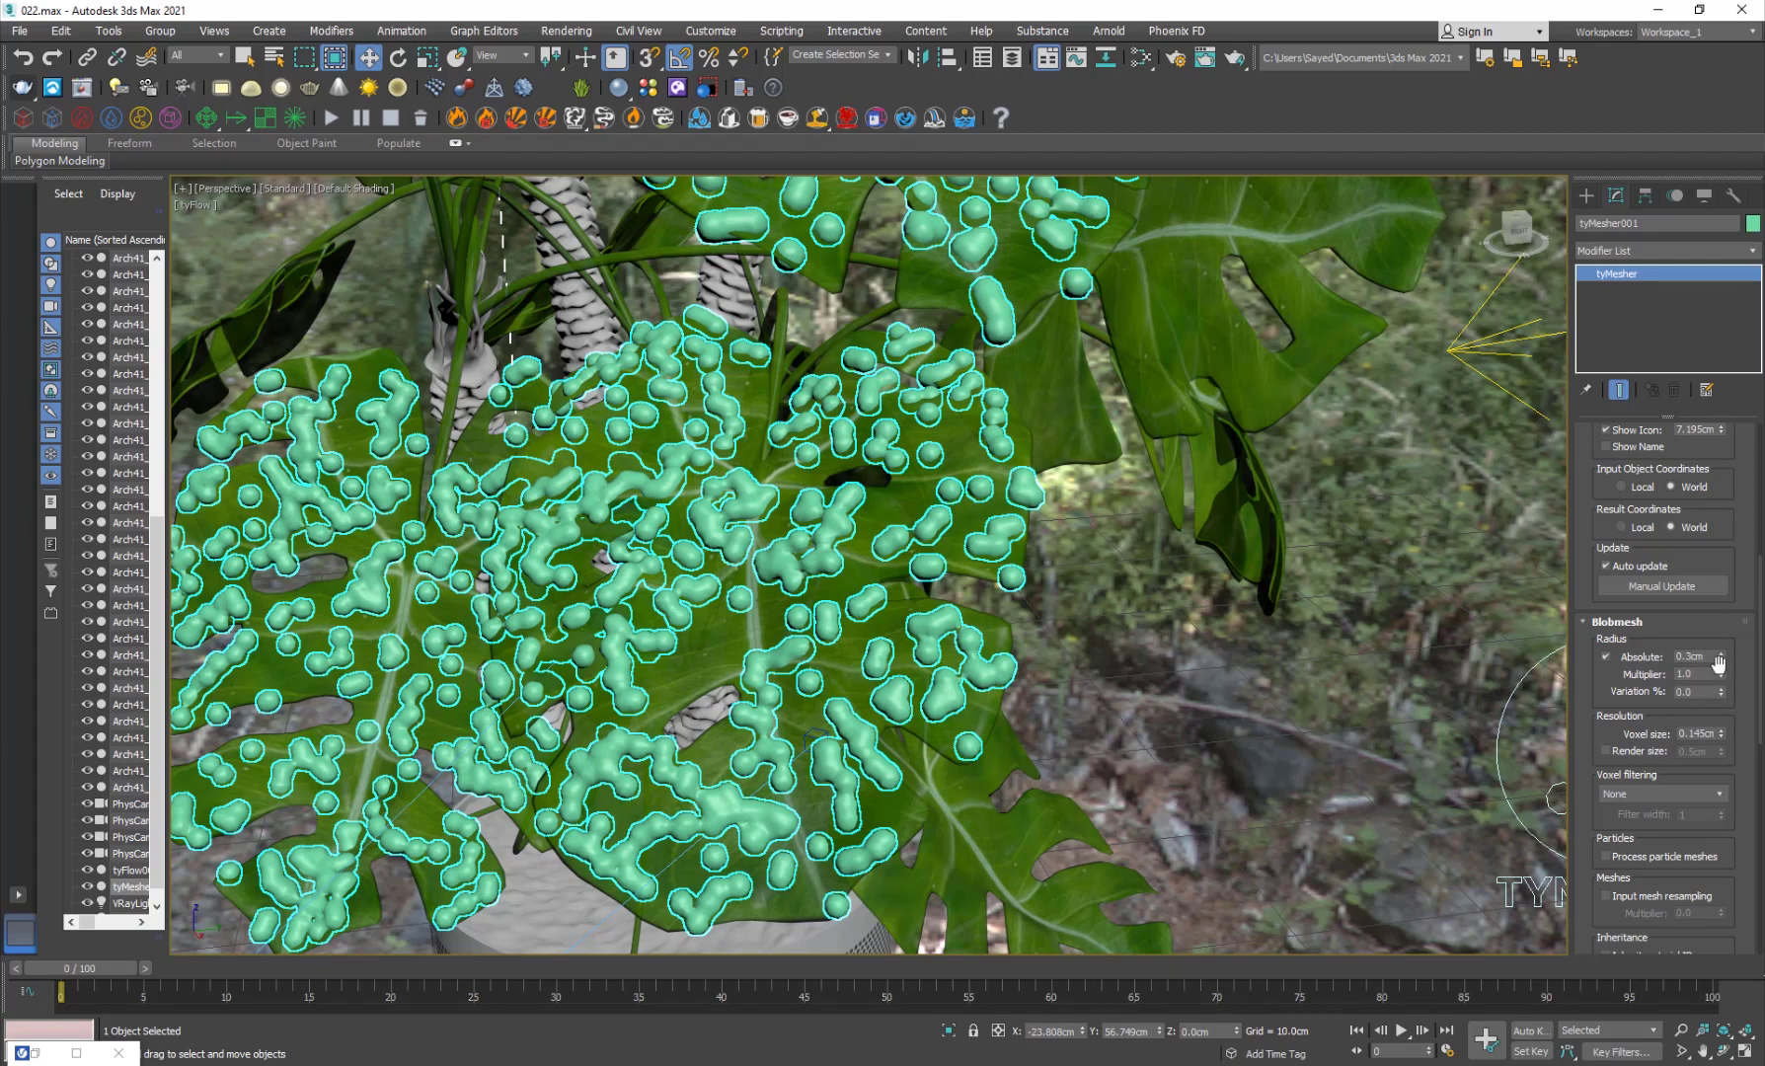
{"action": "left_click_drag", "start_coordinate": [1720, 661], "coordinate": [1720, 661]}
{"action": "left_click", "coordinate": [1272, 788]}
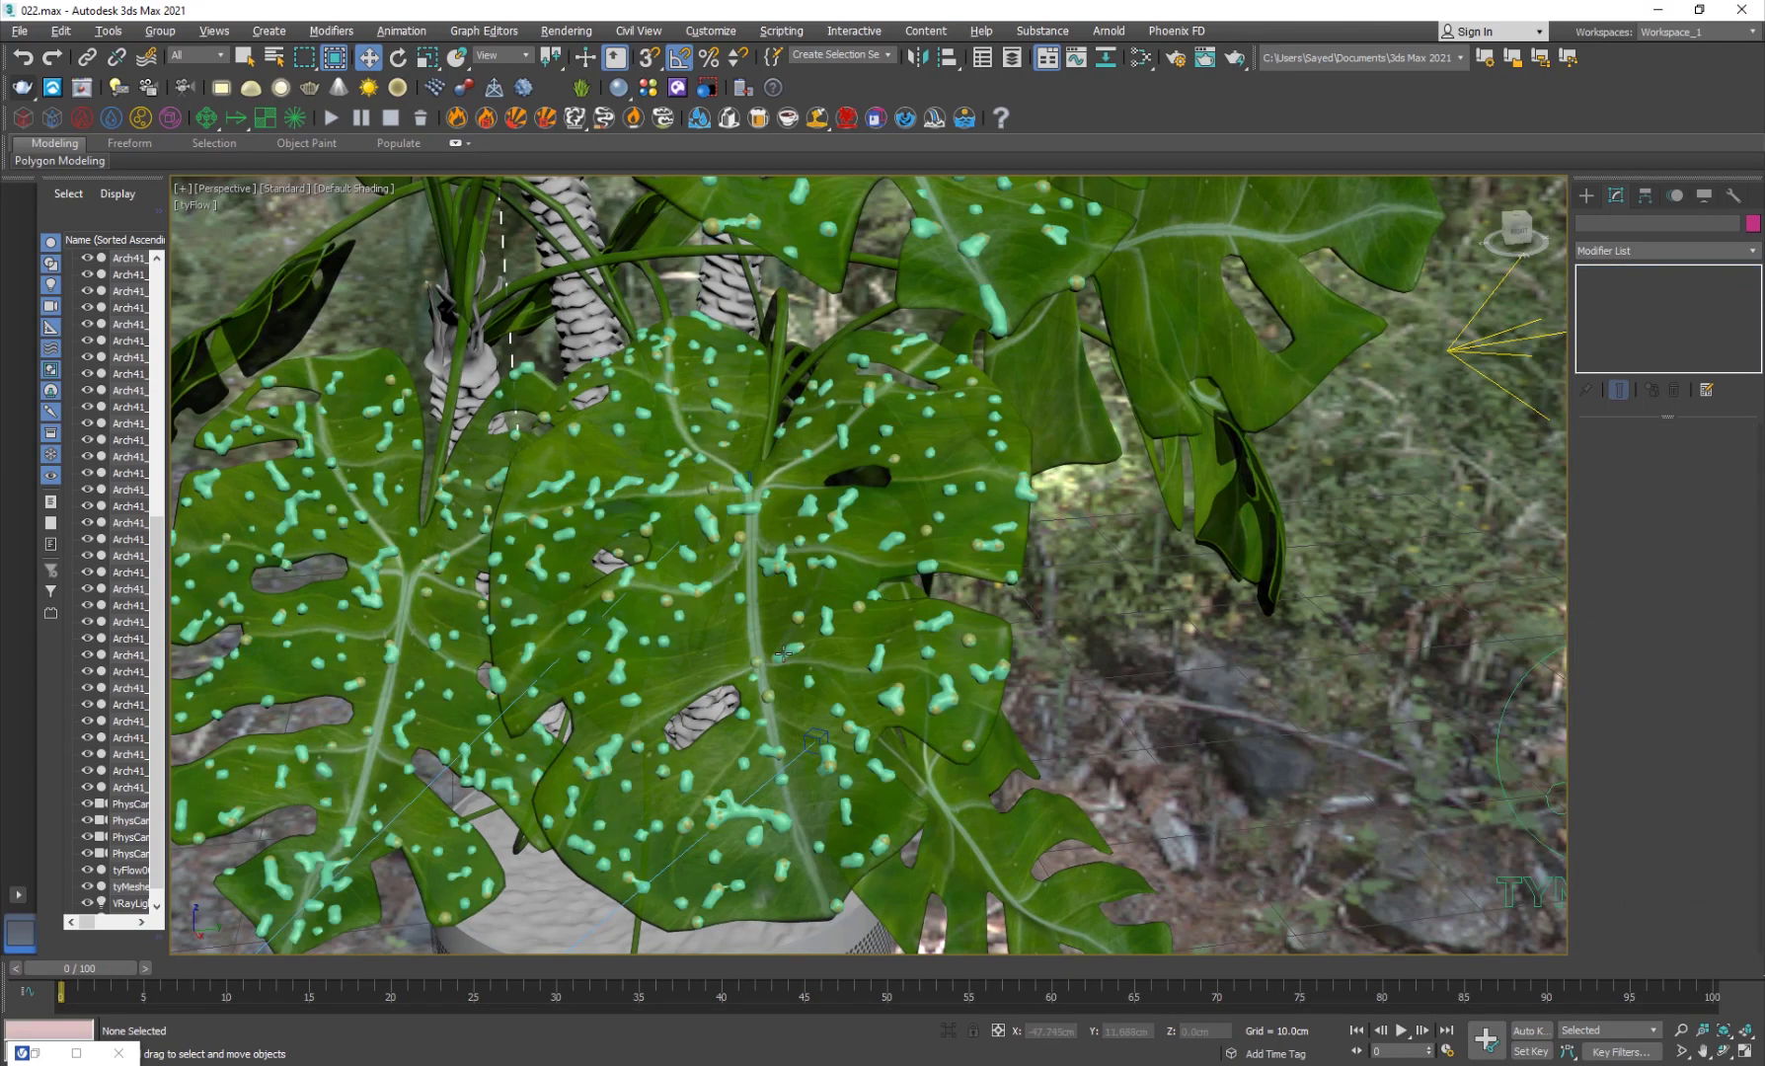
{"action": "middle_click_drag", "start_coordinate": [782, 653], "coordinate": [800, 739], "text": "alt"}
- Check the tyFlow particle object in its event editor and frame the plant
{"action": "scroll", "coordinate": [896, 676], "scroll_direction": "down", "scroll_amount": 6}
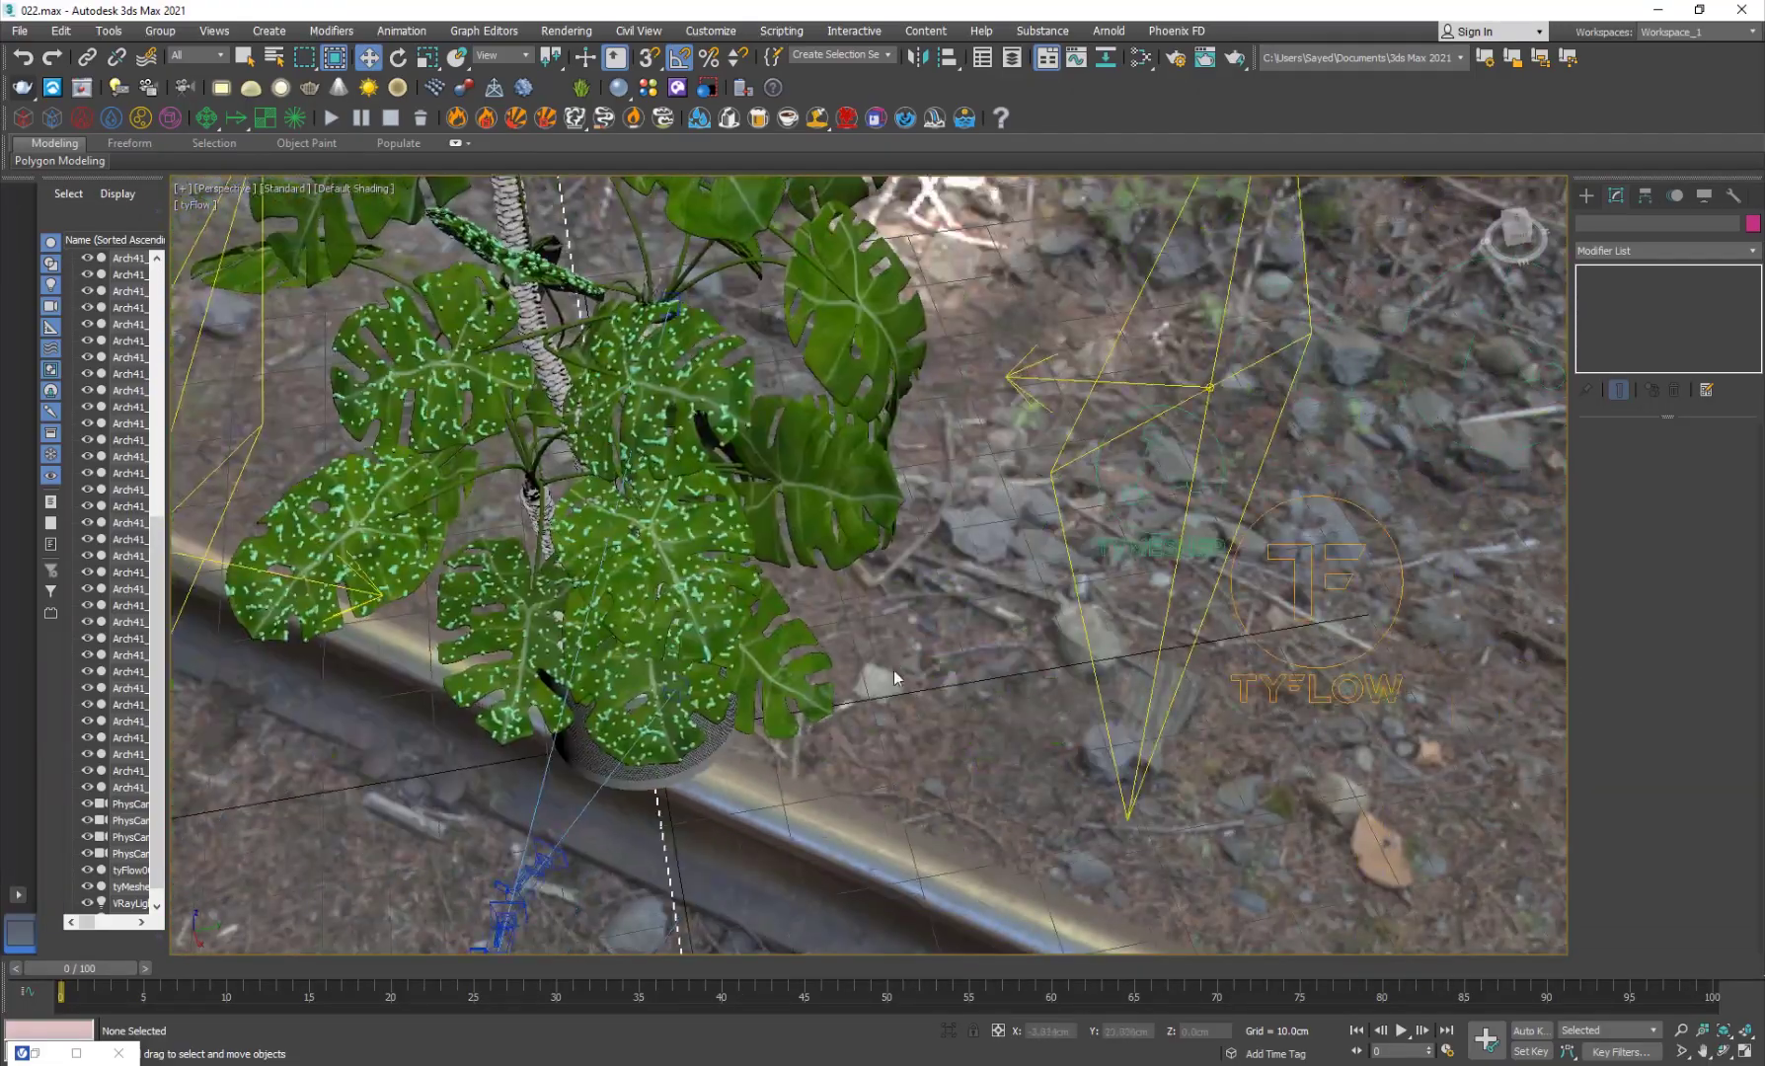
{"action": "left_click", "coordinate": [1179, 614]}
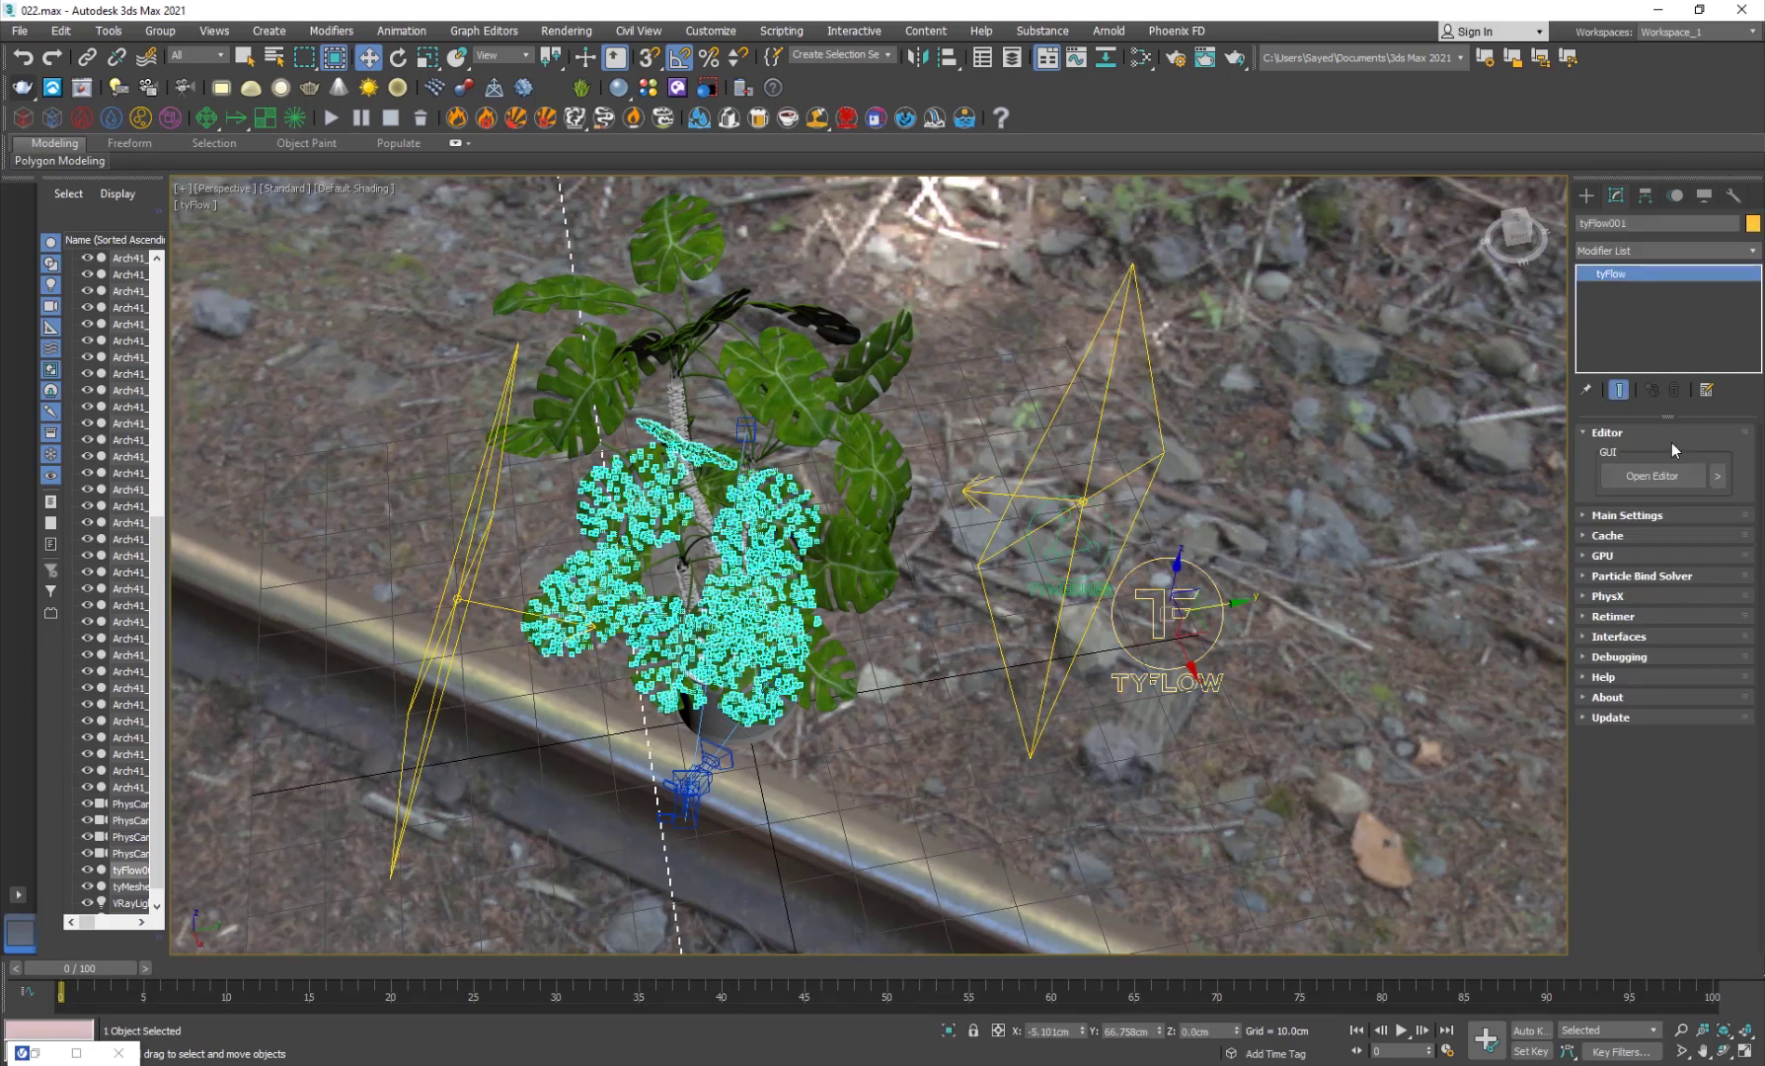
{"action": "left_click", "coordinate": [1664, 475]}
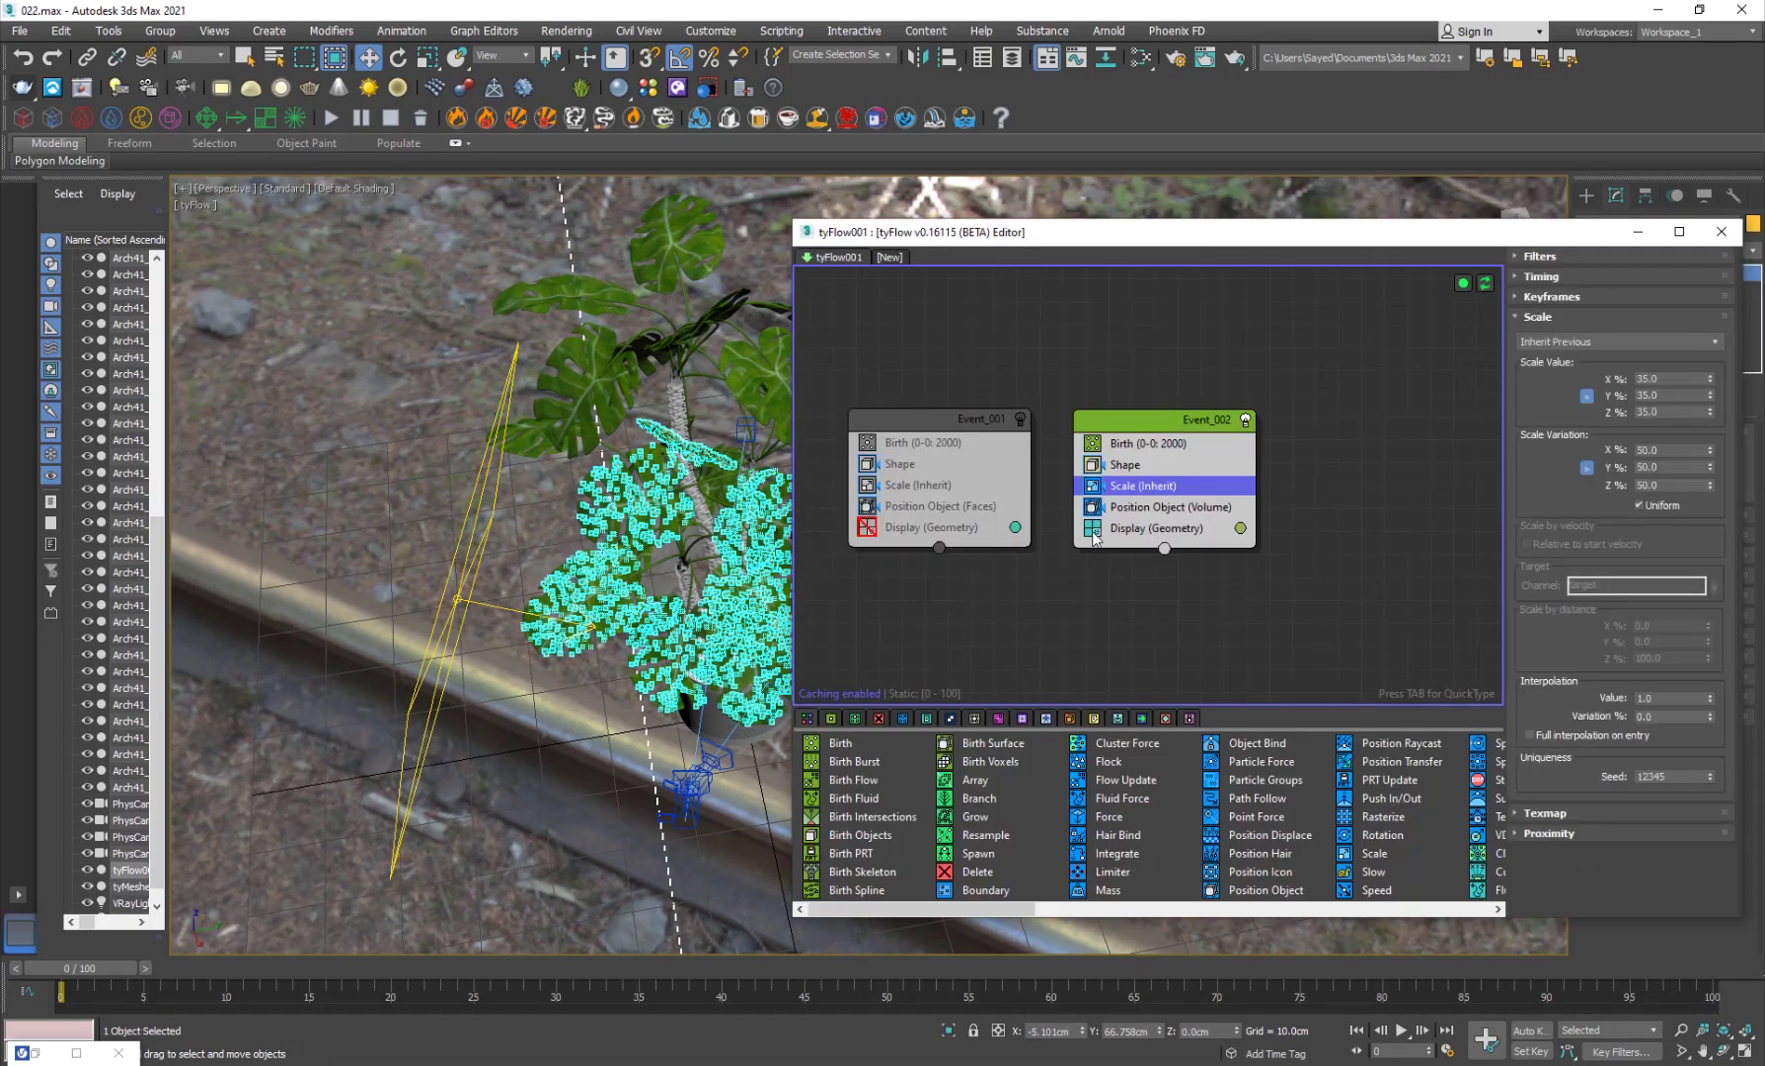
{"action": "left_click", "coordinate": [1722, 232]}
{"action": "key", "text": "z"}
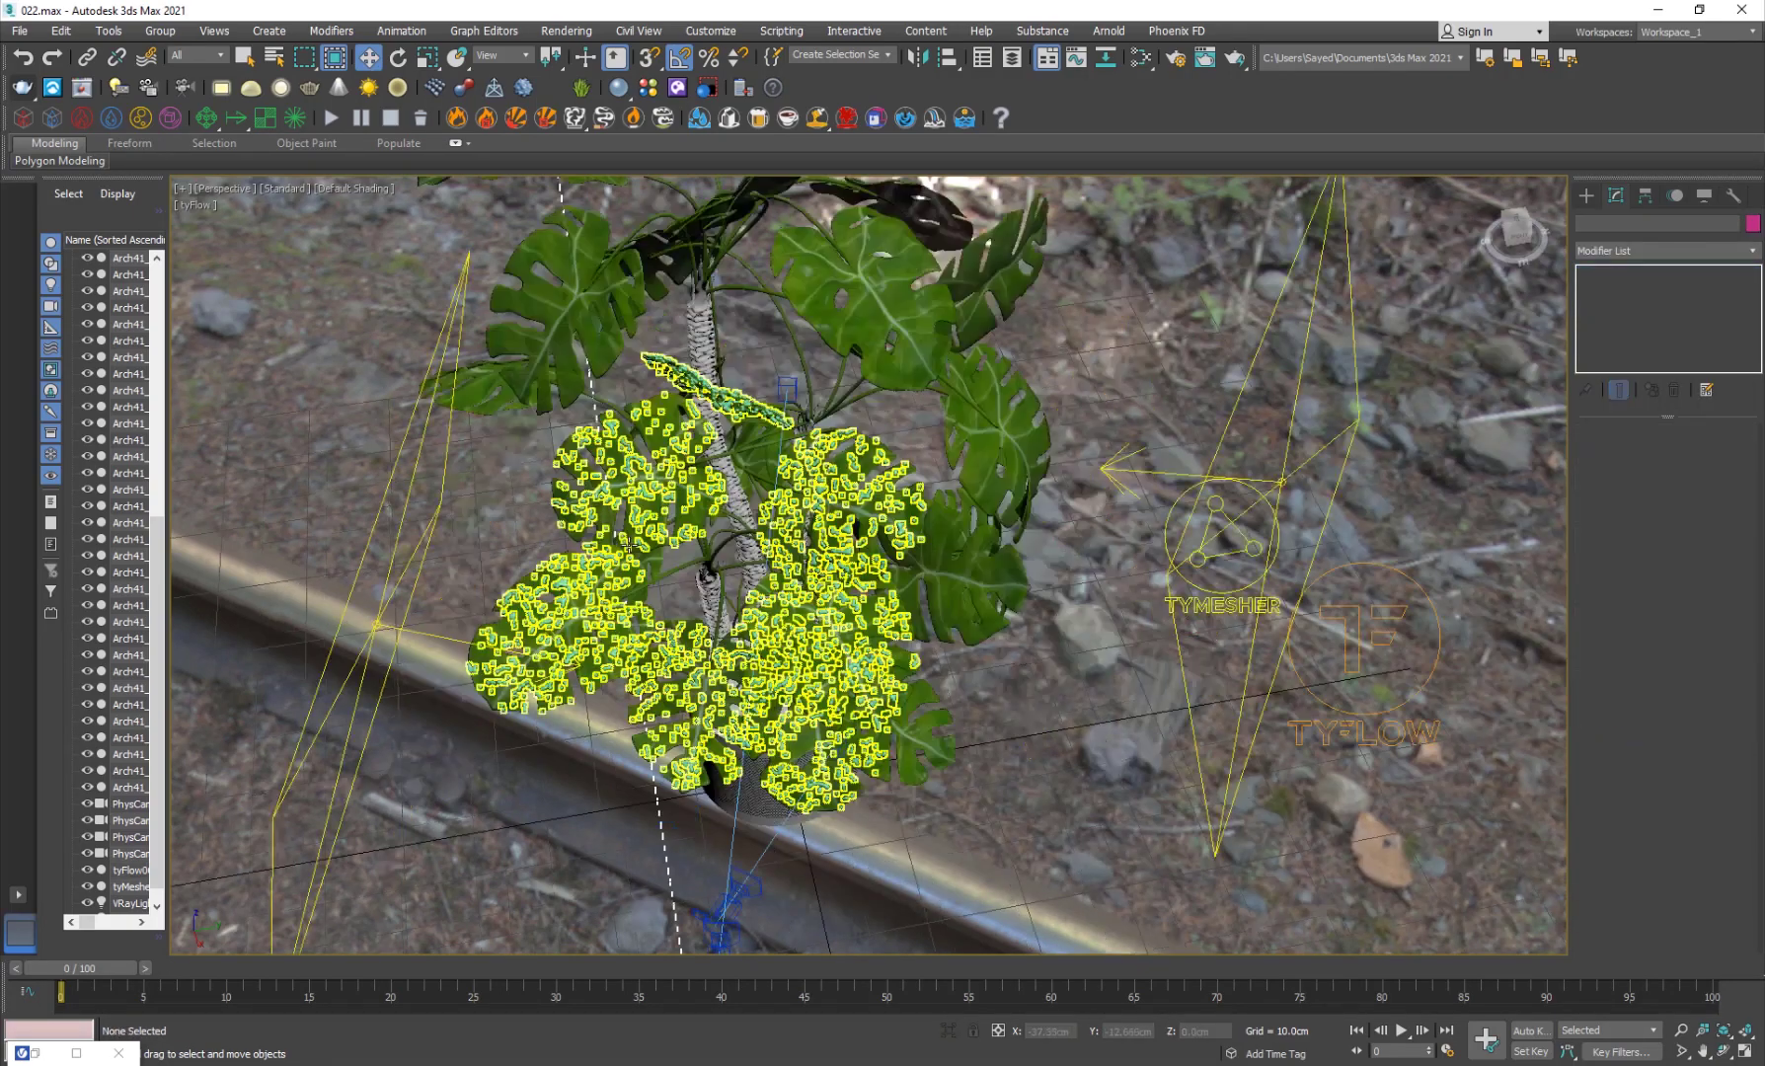
{"action": "left_click", "coordinate": [1174, 710]}
{"action": "middle_click_drag", "start_coordinate": [875, 682], "coordinate": [1176, 559], "text": "alt"}
{"action": "scroll", "coordinate": [1176, 559], "scroll_direction": "up", "scroll_amount": 3}
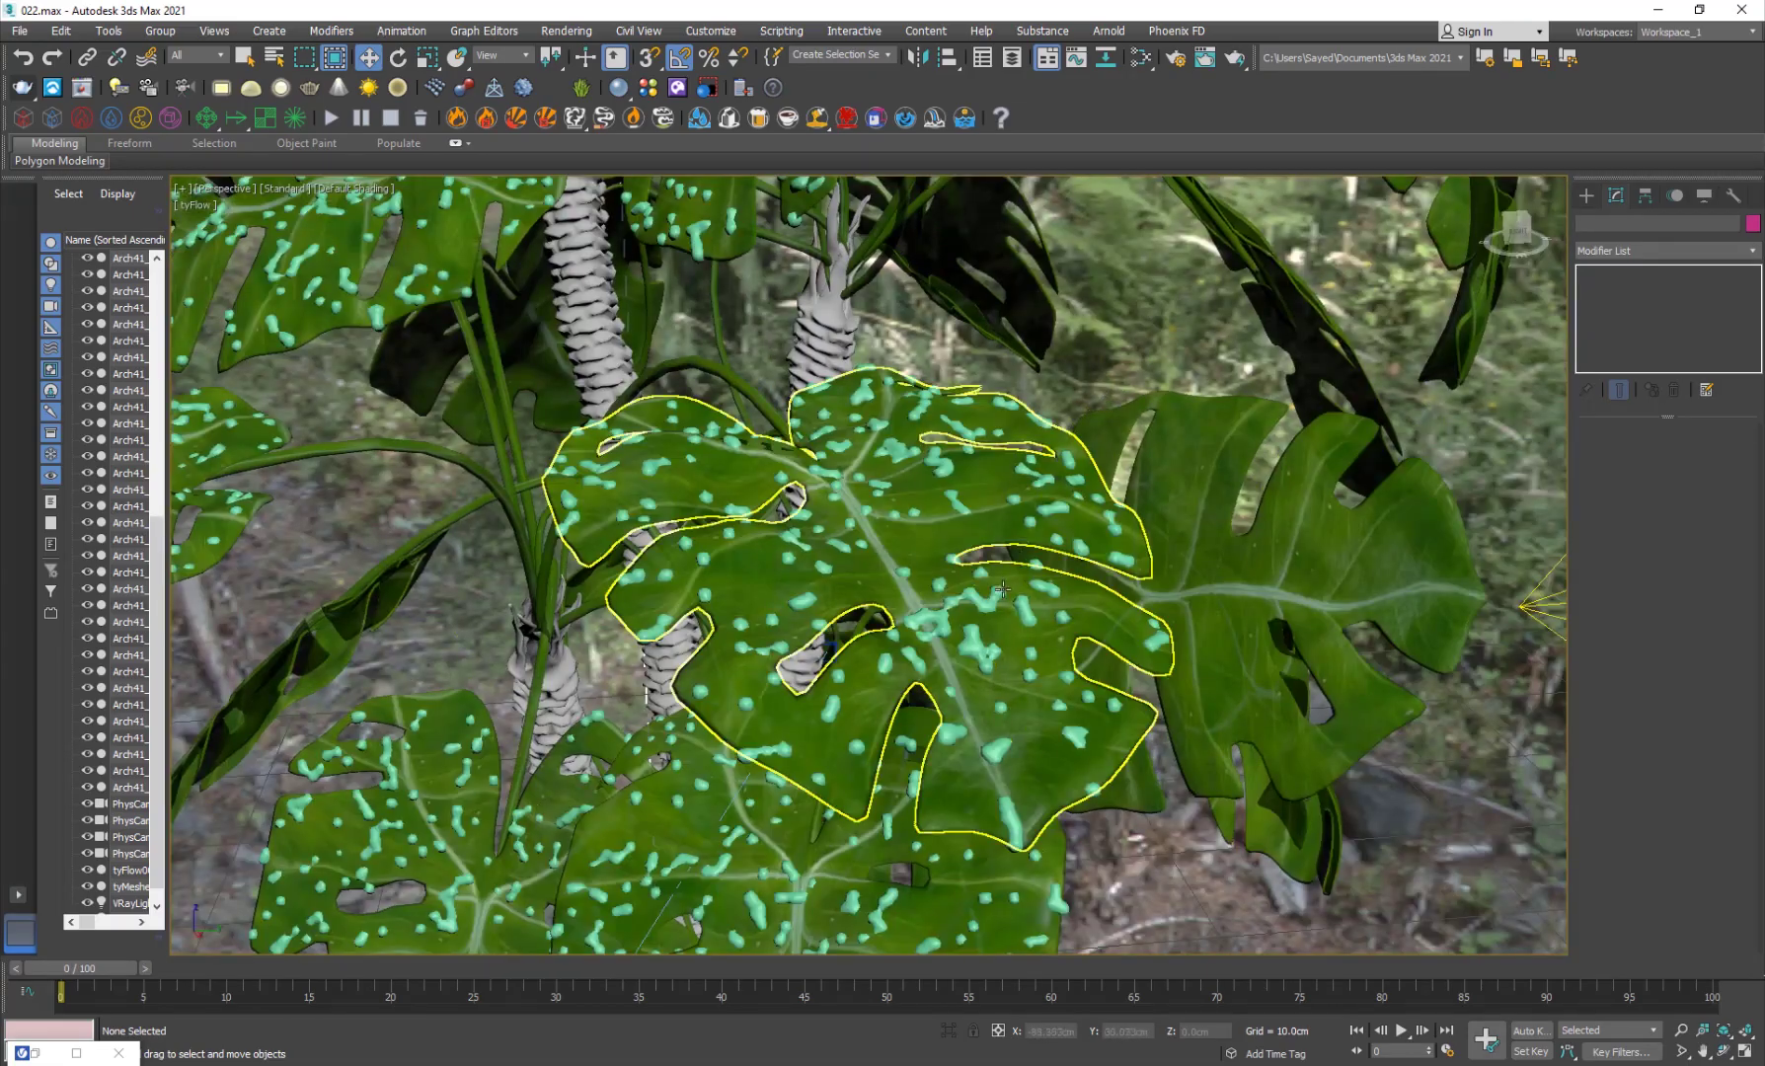
- Add a TurboSmooth modifier to the droplet mesh, then deselect it
{"action": "left_click", "coordinate": [980, 596]}
{"action": "scroll", "coordinate": [980, 596], "scroll_direction": "up", "scroll_amount": 5}
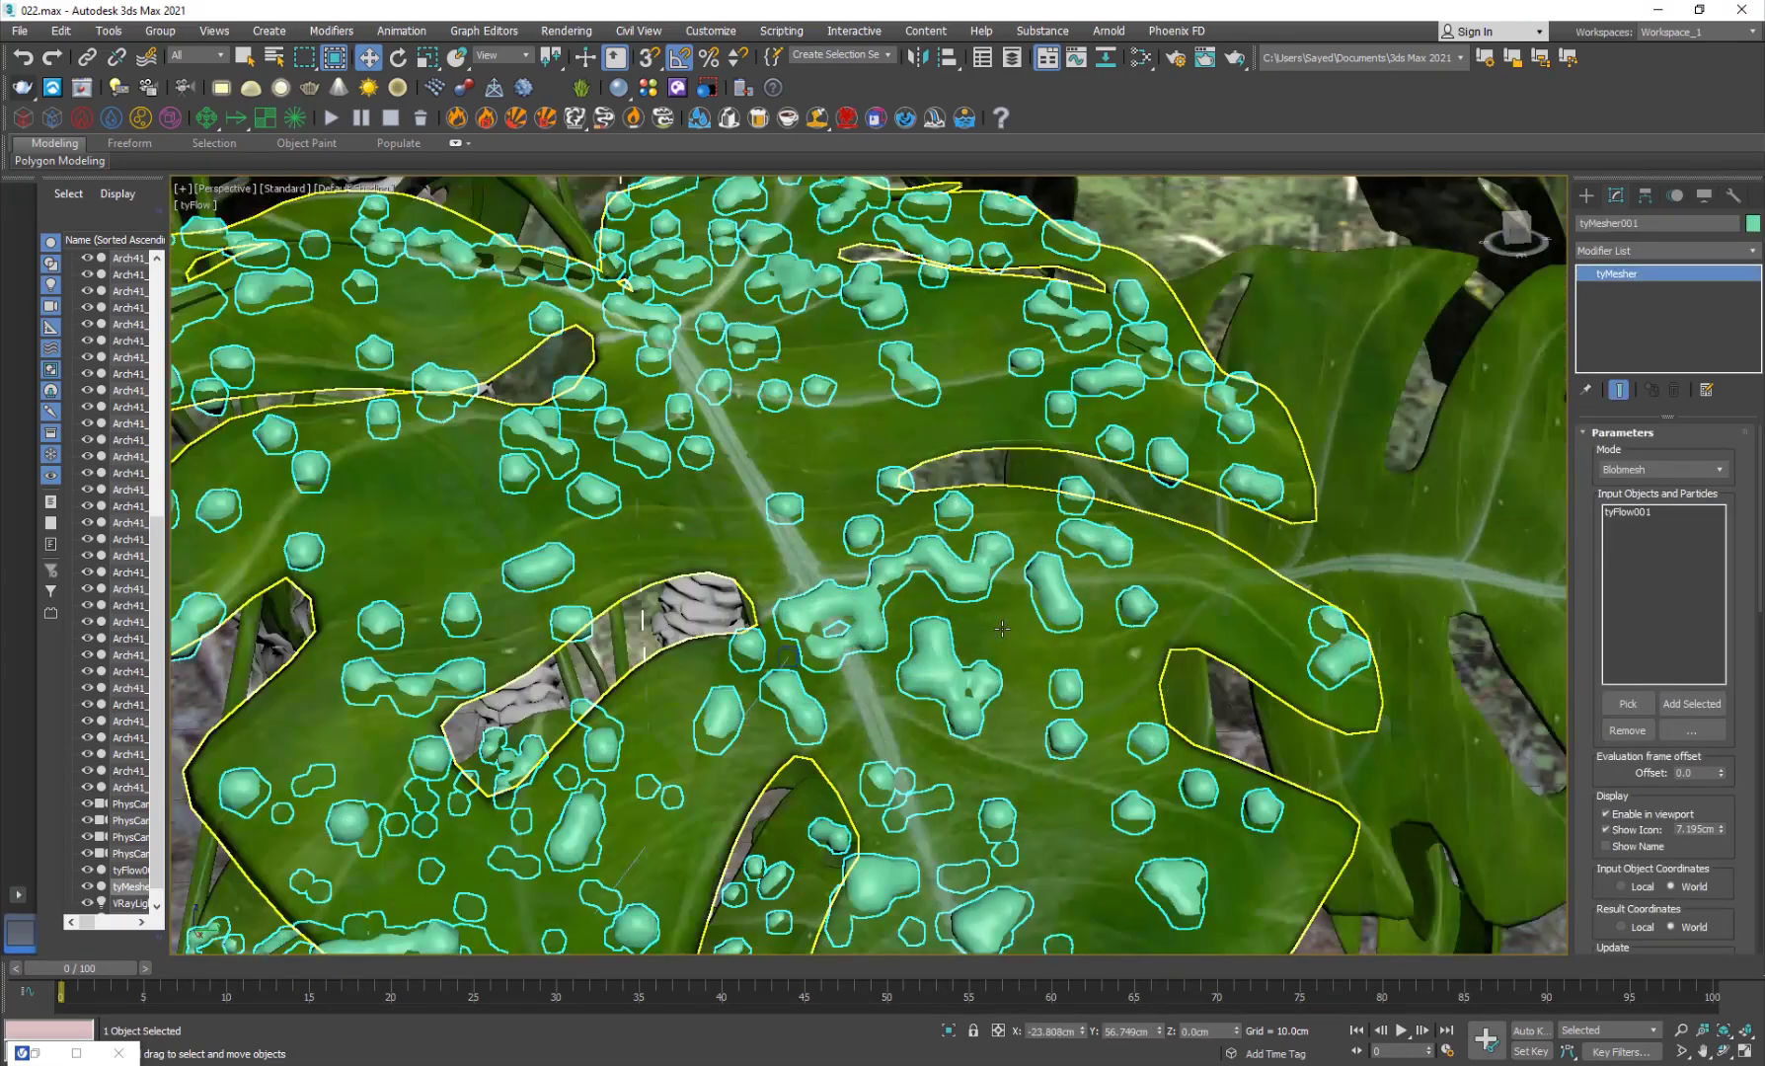
{"action": "key", "text": "F4"}
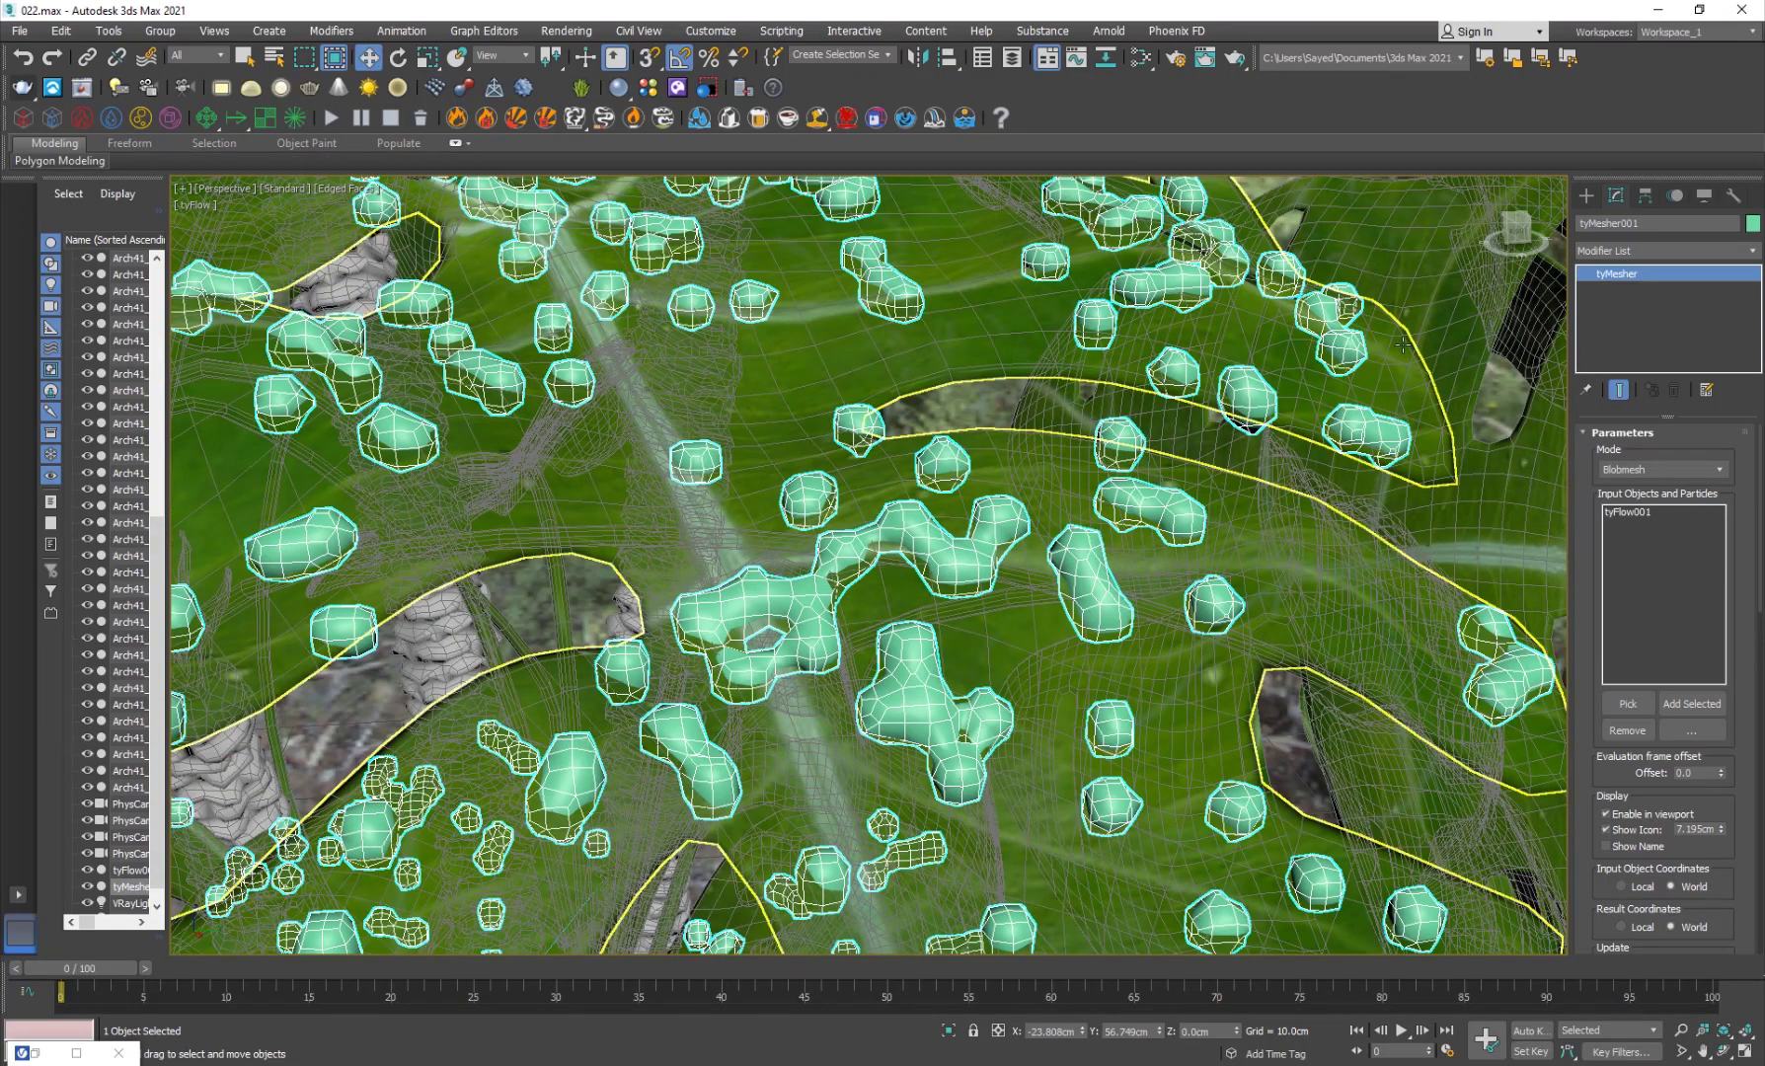
{"action": "left_click", "coordinate": [1666, 251]}
{"action": "type", "text": "th"}
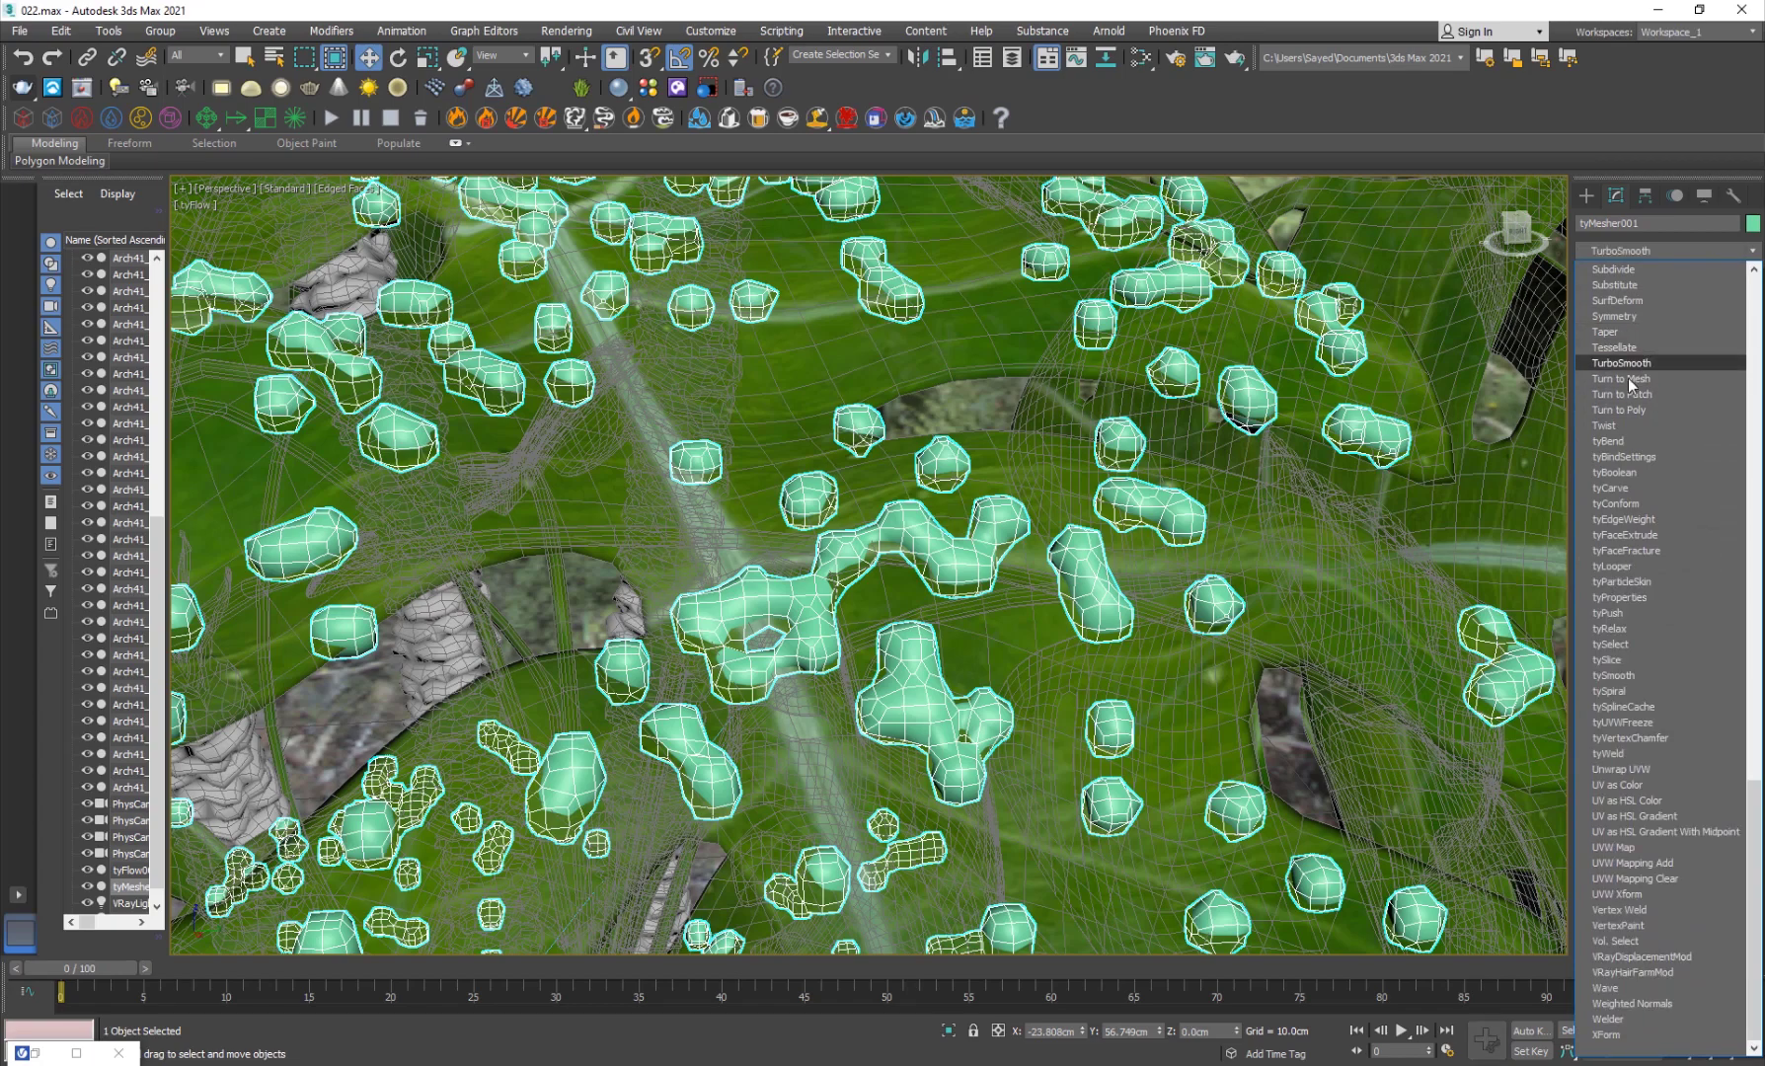
{"action": "left_click", "coordinate": [1624, 363]}
{"action": "key", "text": "z"}
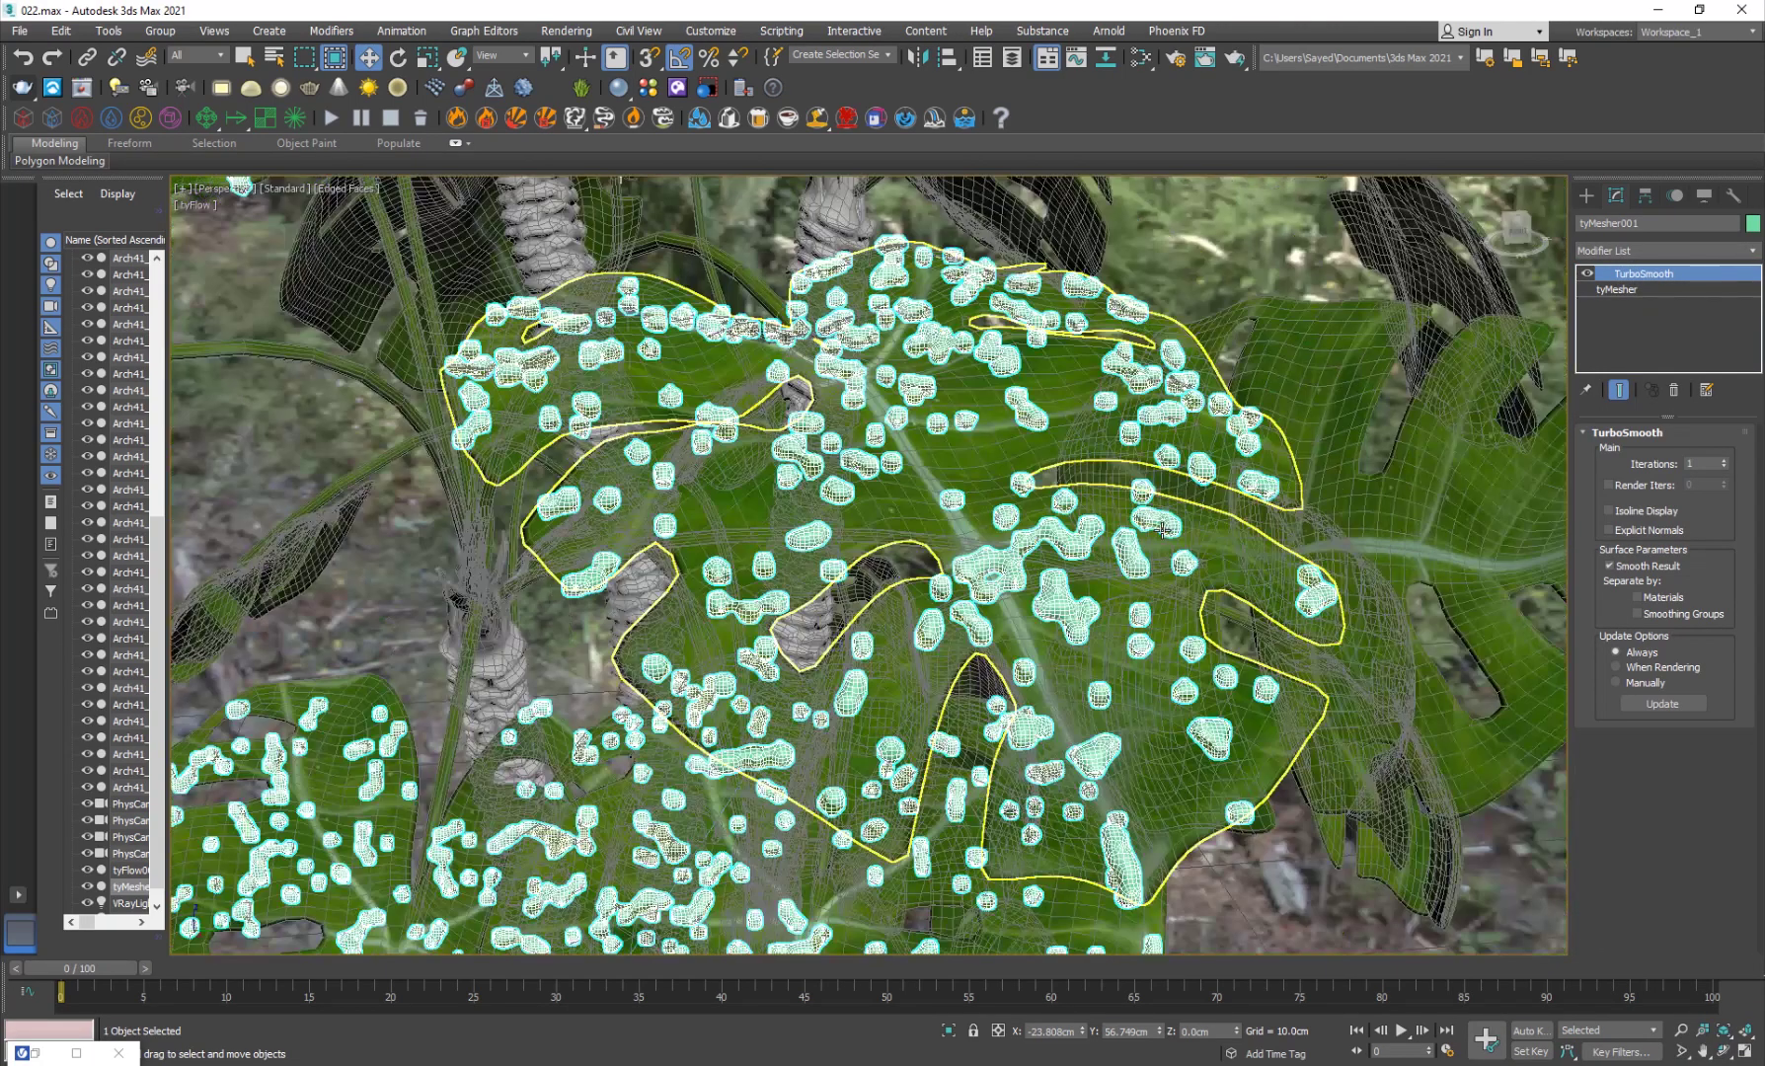
{"action": "left_click", "coordinate": [1492, 834]}
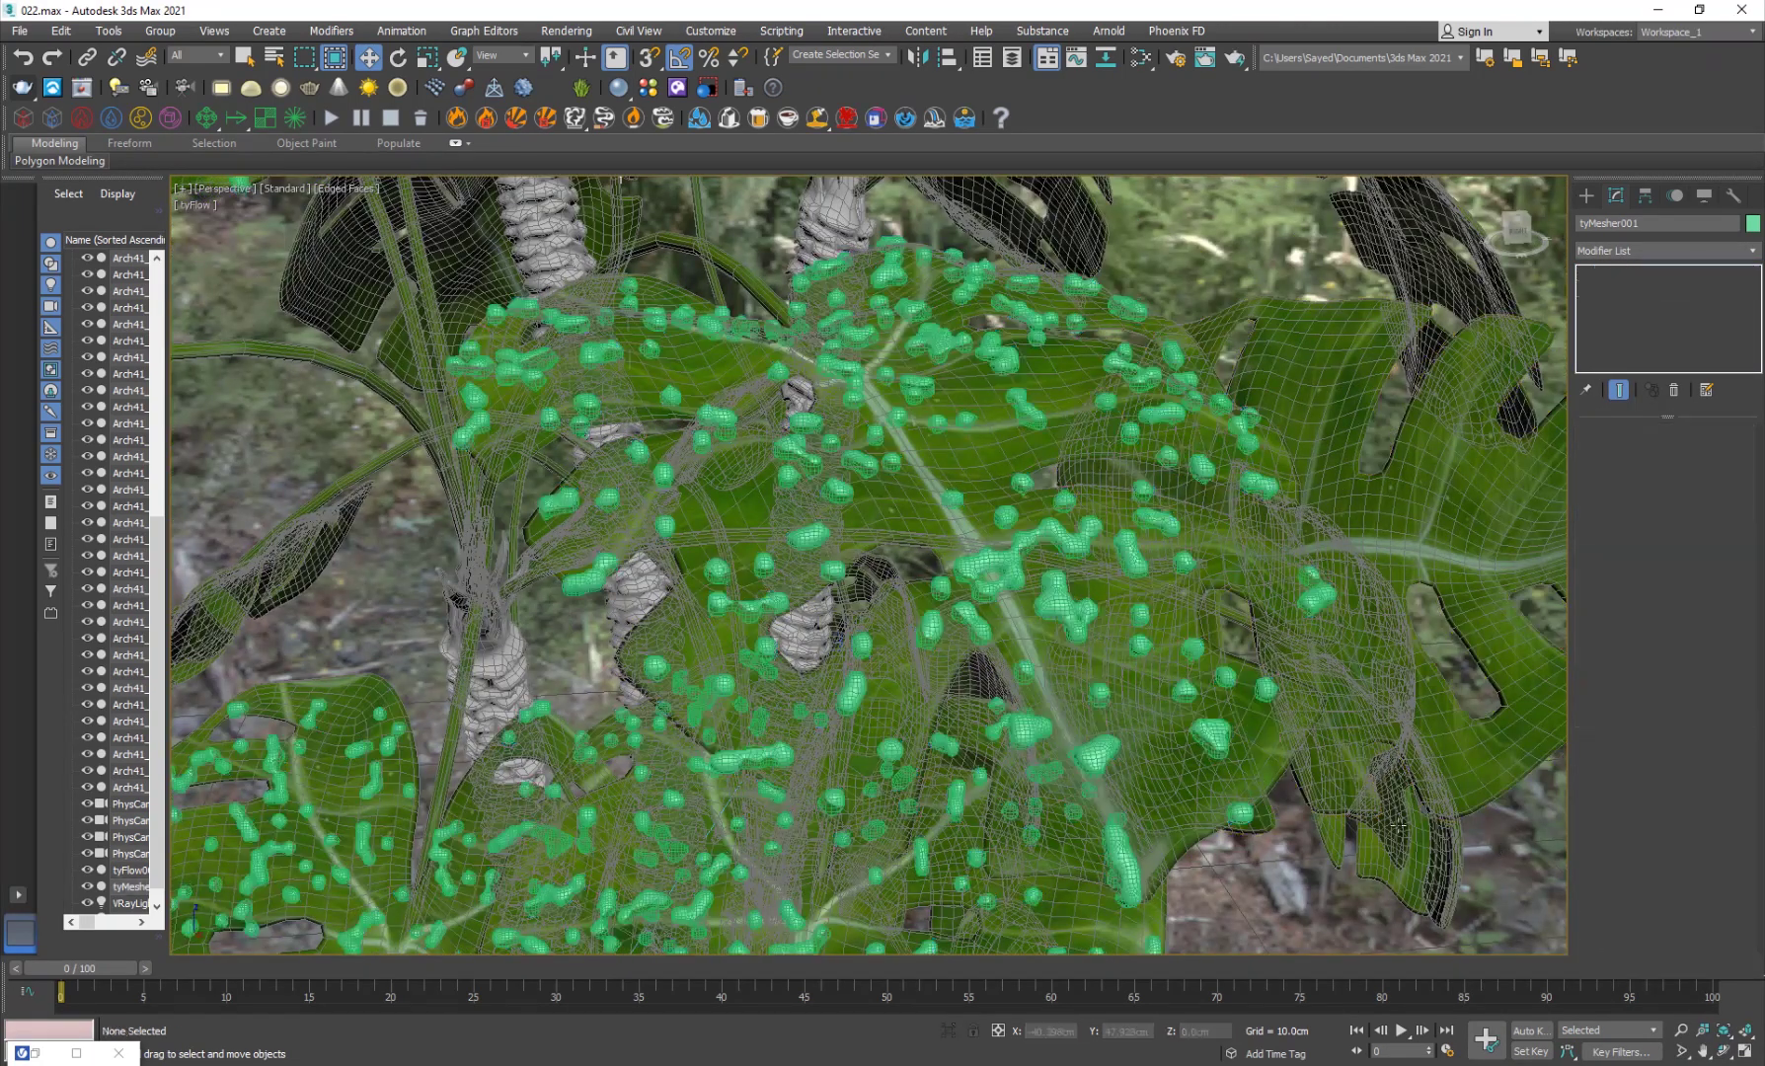
{"action": "key", "text": "F4"}
- Orbit around the smoothed droplets and open the Slate Material Editor with M
{"action": "scroll", "coordinate": [743, 546], "scroll_direction": "down", "scroll_amount": 3}
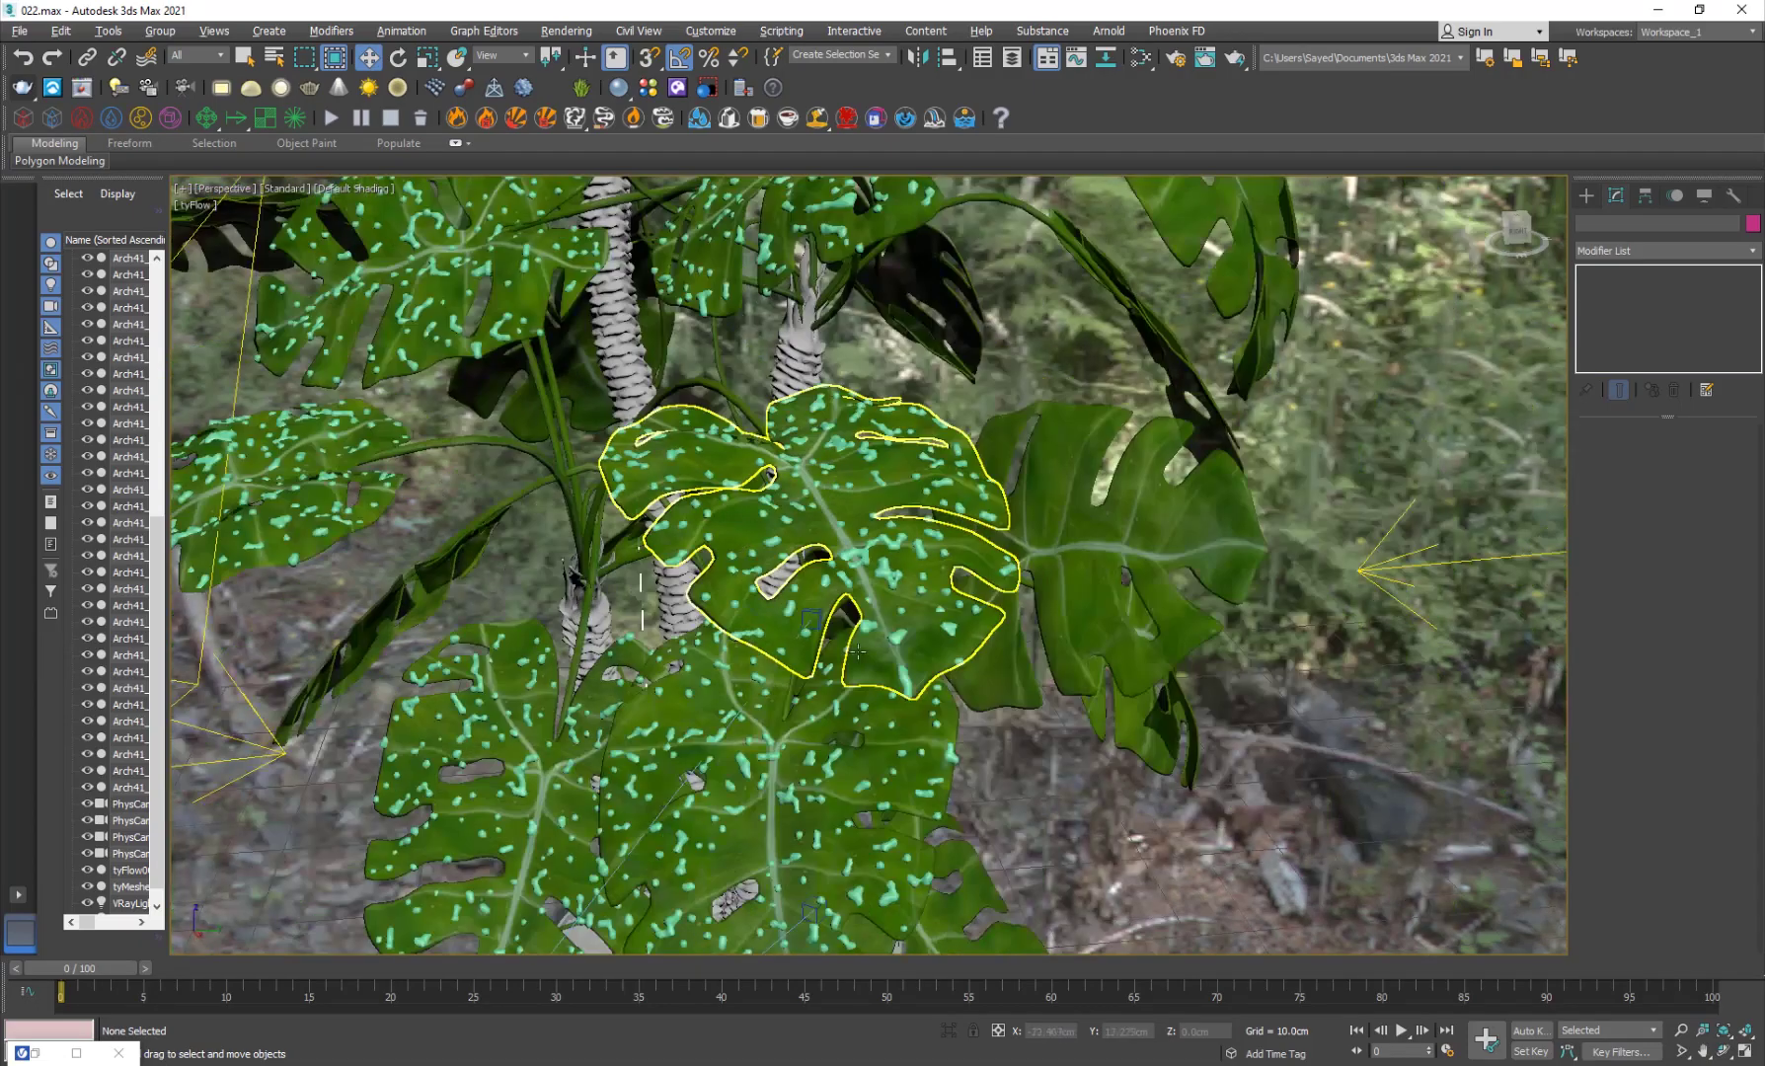
{"action": "middle_click_drag", "start_coordinate": [744, 546], "coordinate": [844, 625], "text": "alt"}
{"action": "scroll", "coordinate": [827, 747], "scroll_direction": "down", "scroll_amount": 5}
{"action": "scroll", "coordinate": [1027, 592], "scroll_direction": "down", "scroll_amount": 3}
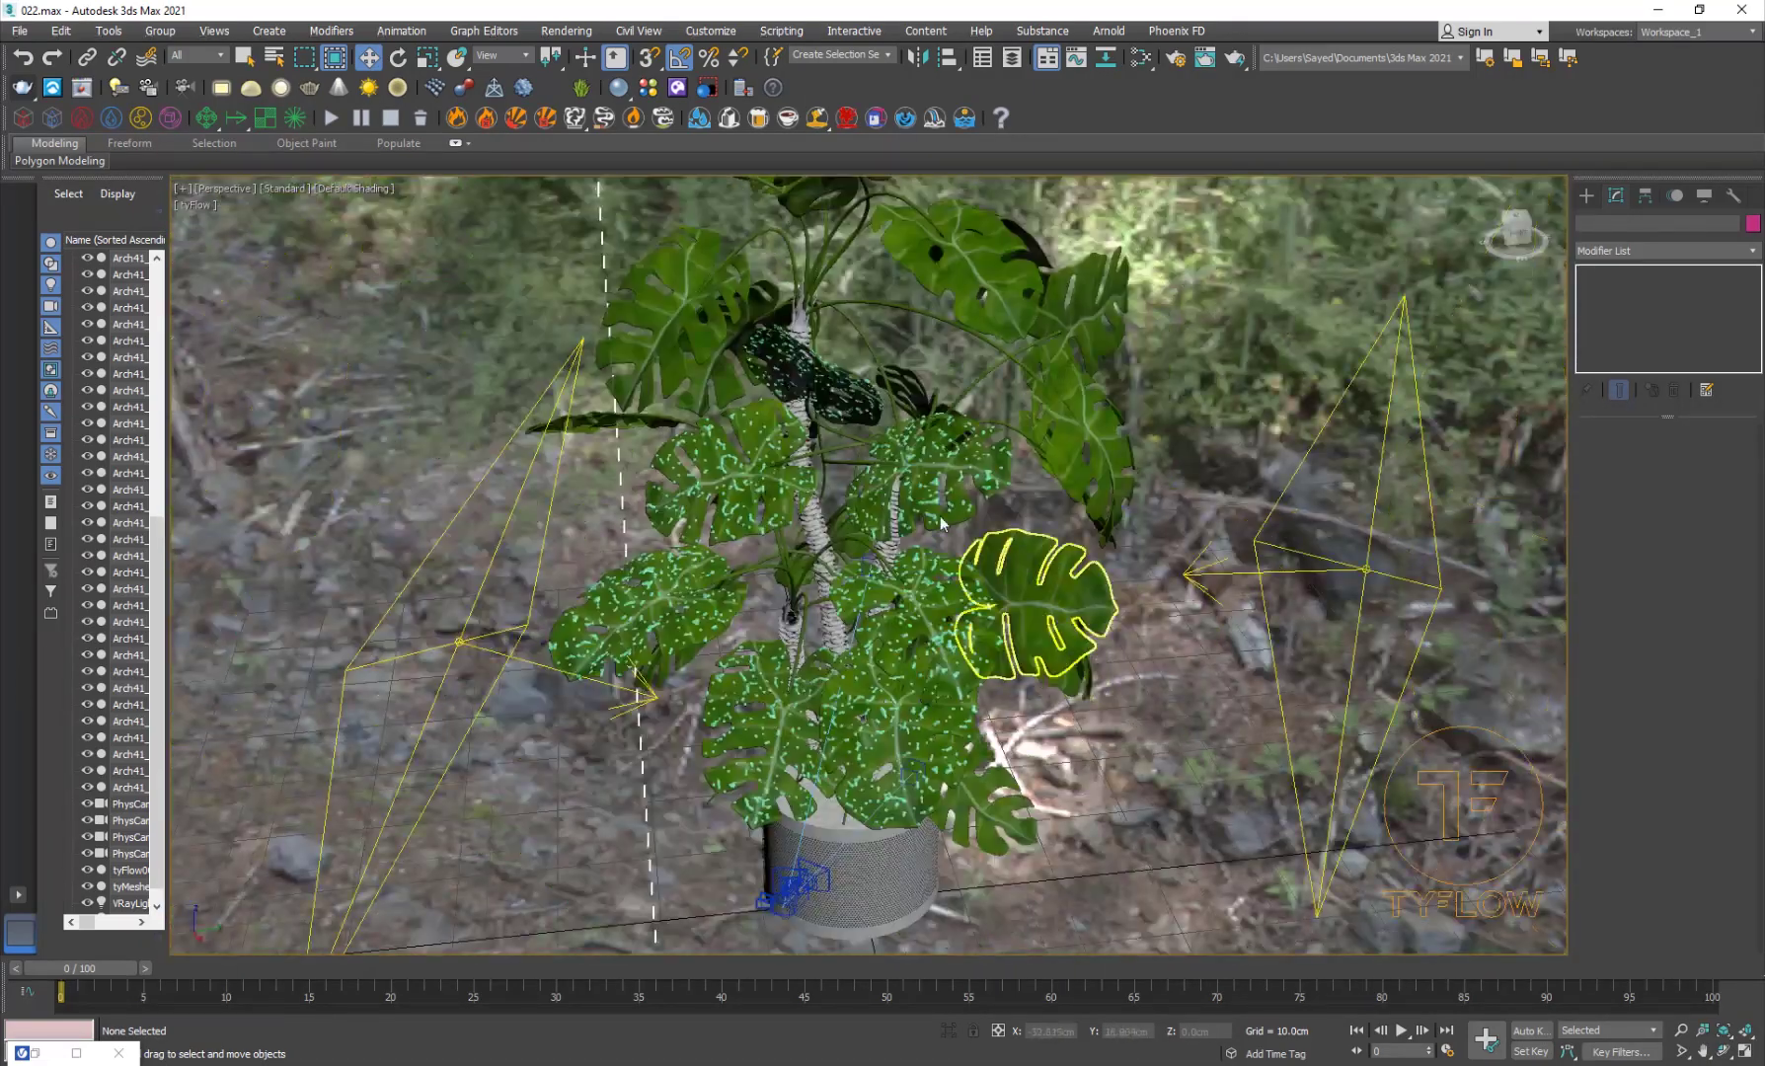
{"action": "scroll", "coordinate": [916, 617], "scroll_direction": "up", "scroll_amount": 6}
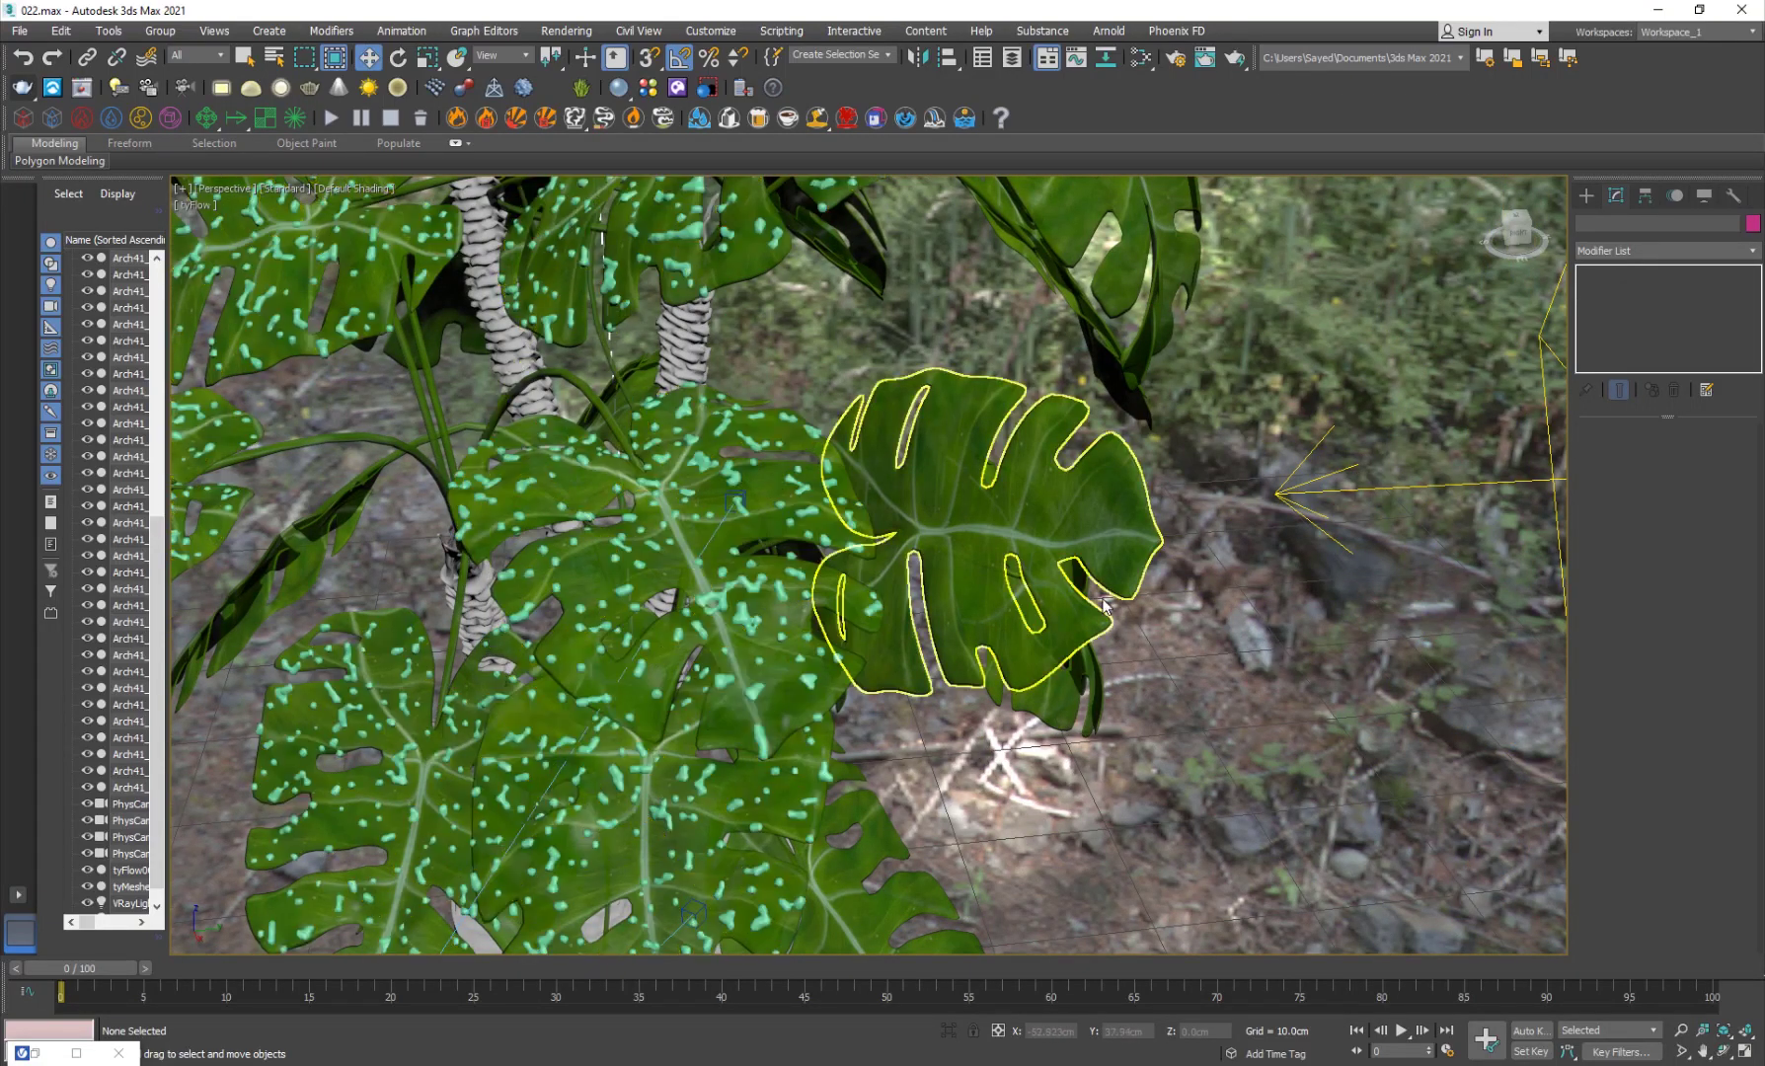
{"action": "key", "text": "m"}
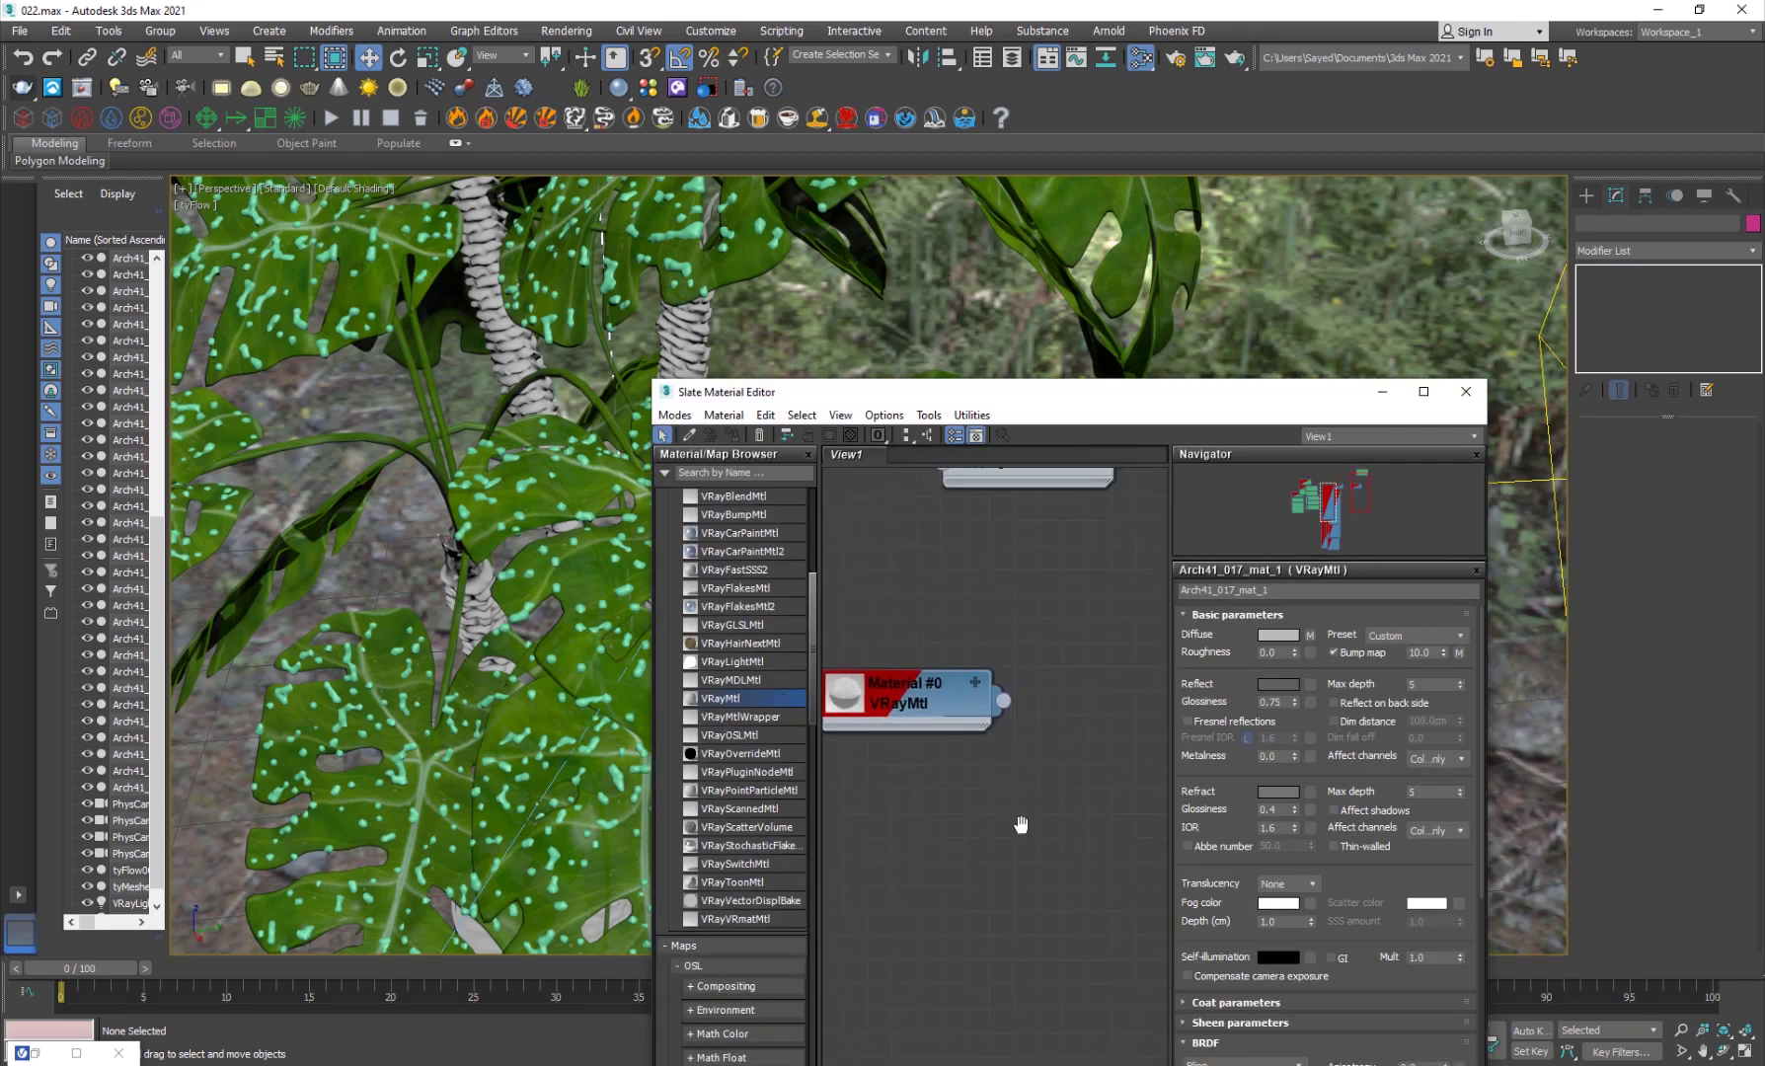
- Add a new VRayMtl node, Material #2, with a black diffuse colour
{"action": "middle_click_drag", "start_coordinate": [1017, 831], "coordinate": [945, 641]}
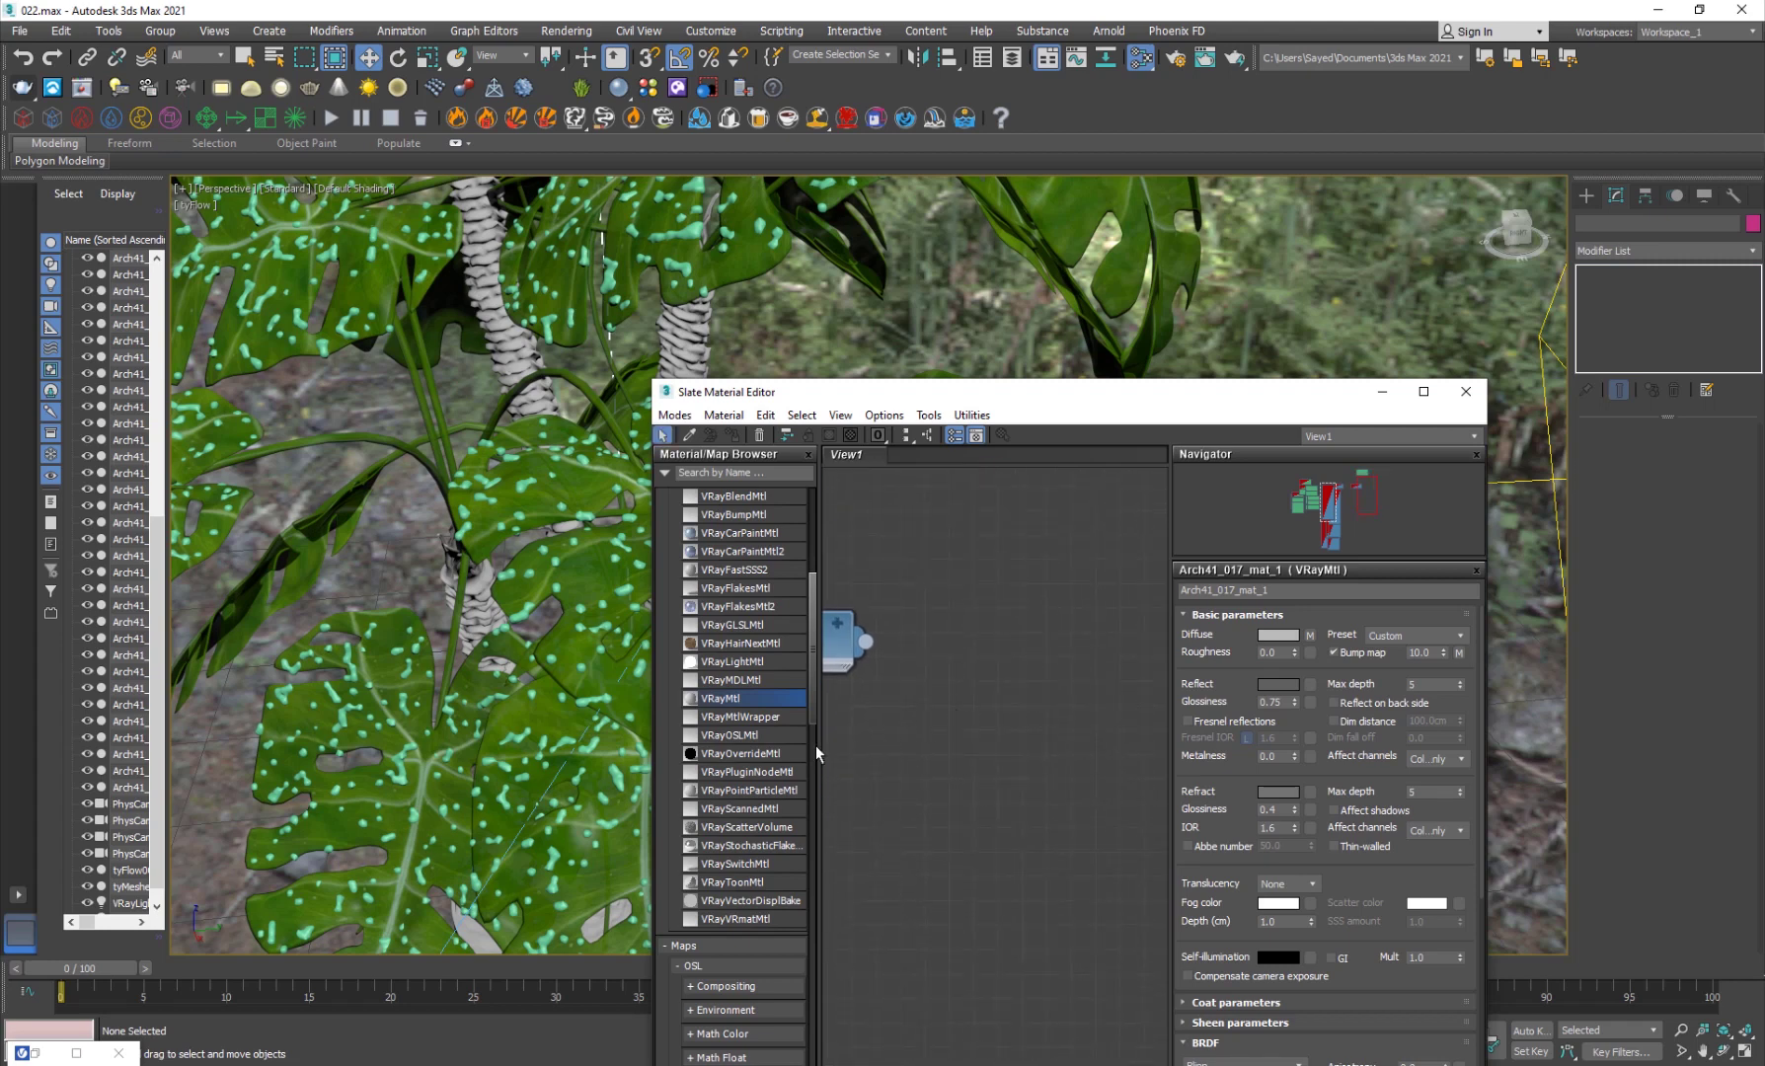
{"action": "left_click_drag", "start_coordinate": [977, 760], "coordinate": [1056, 624]}
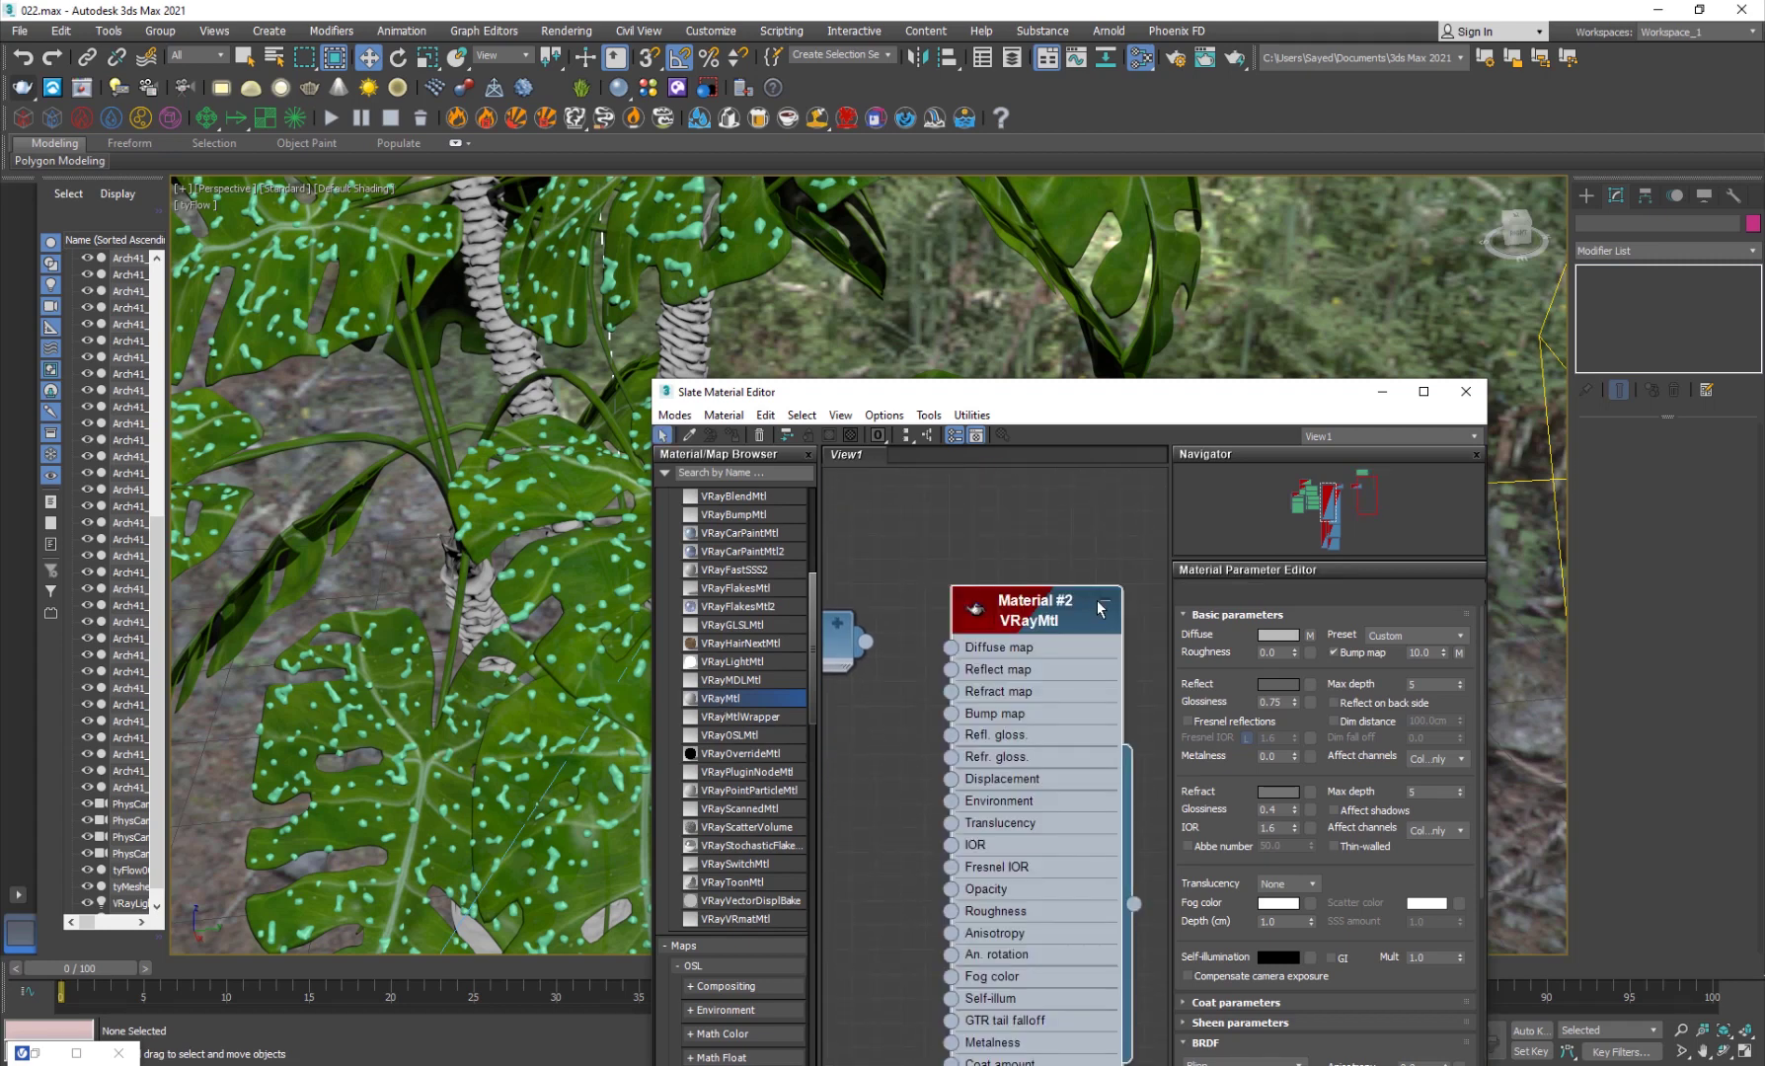
{"action": "double_click", "coordinate": [1087, 619]}
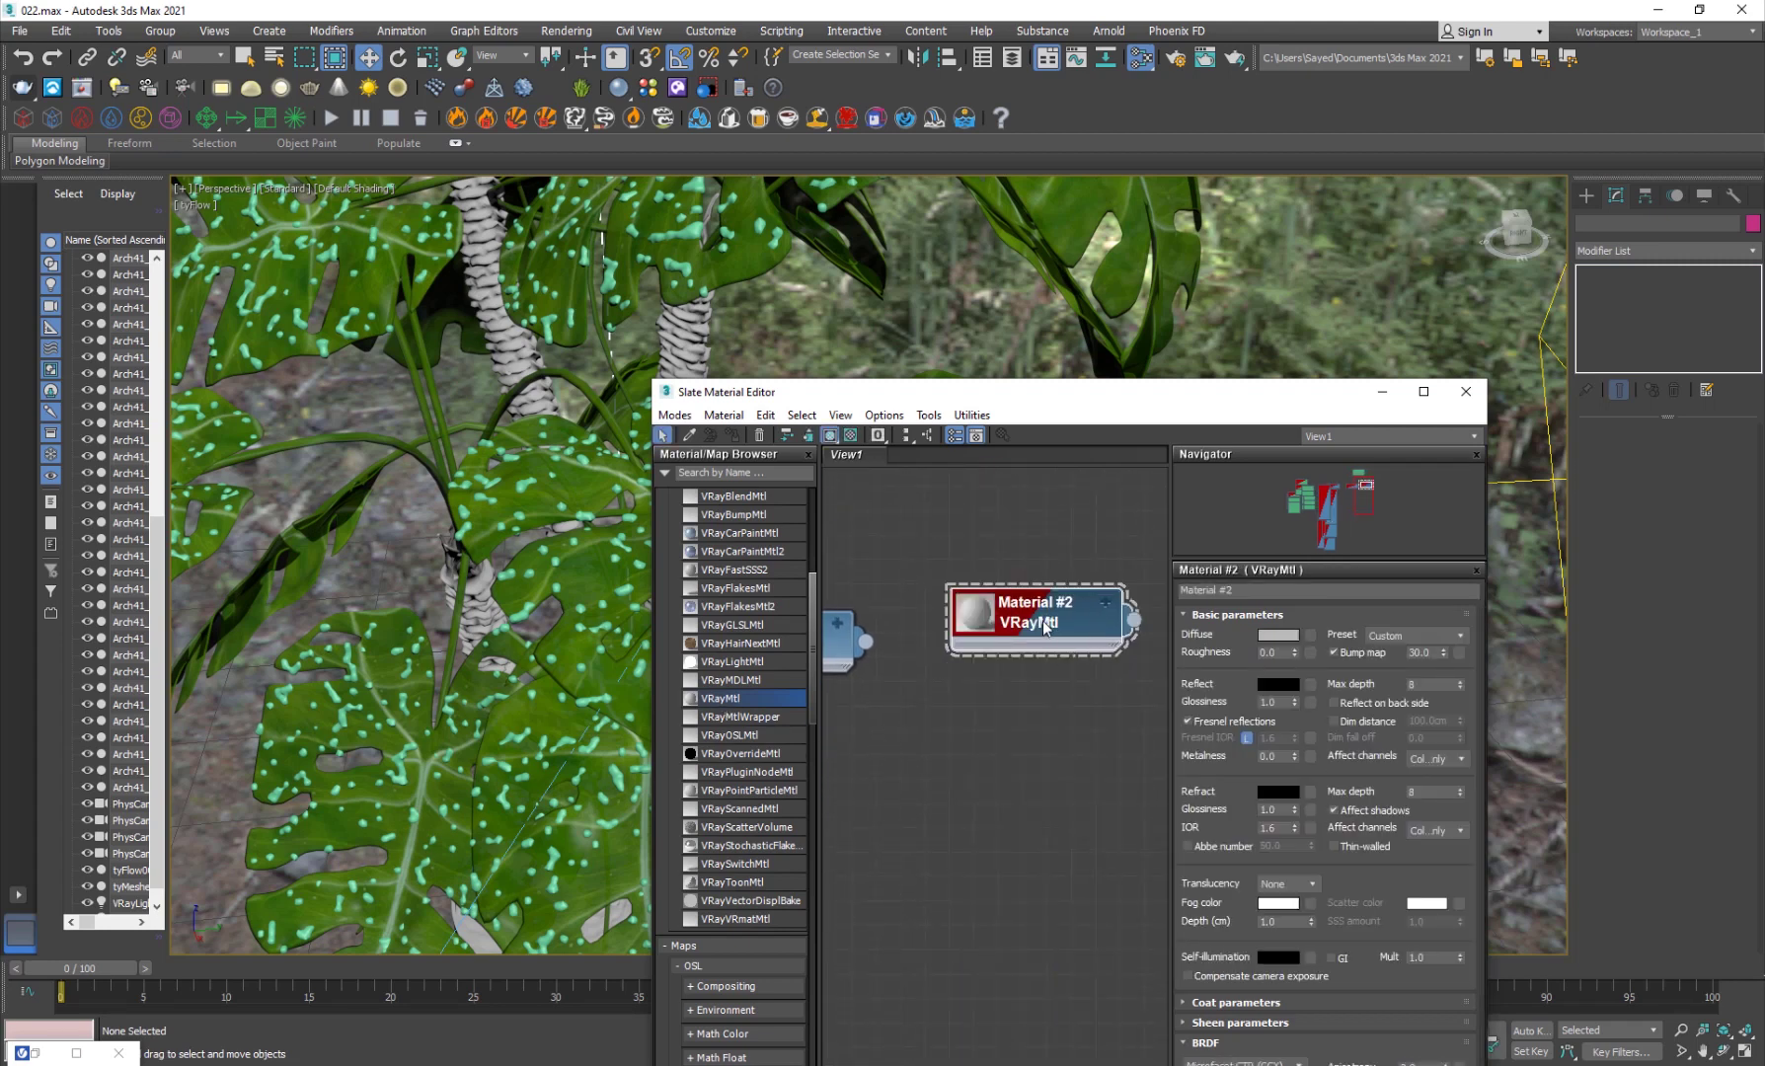
{"action": "left_click", "coordinate": [1278, 638]}
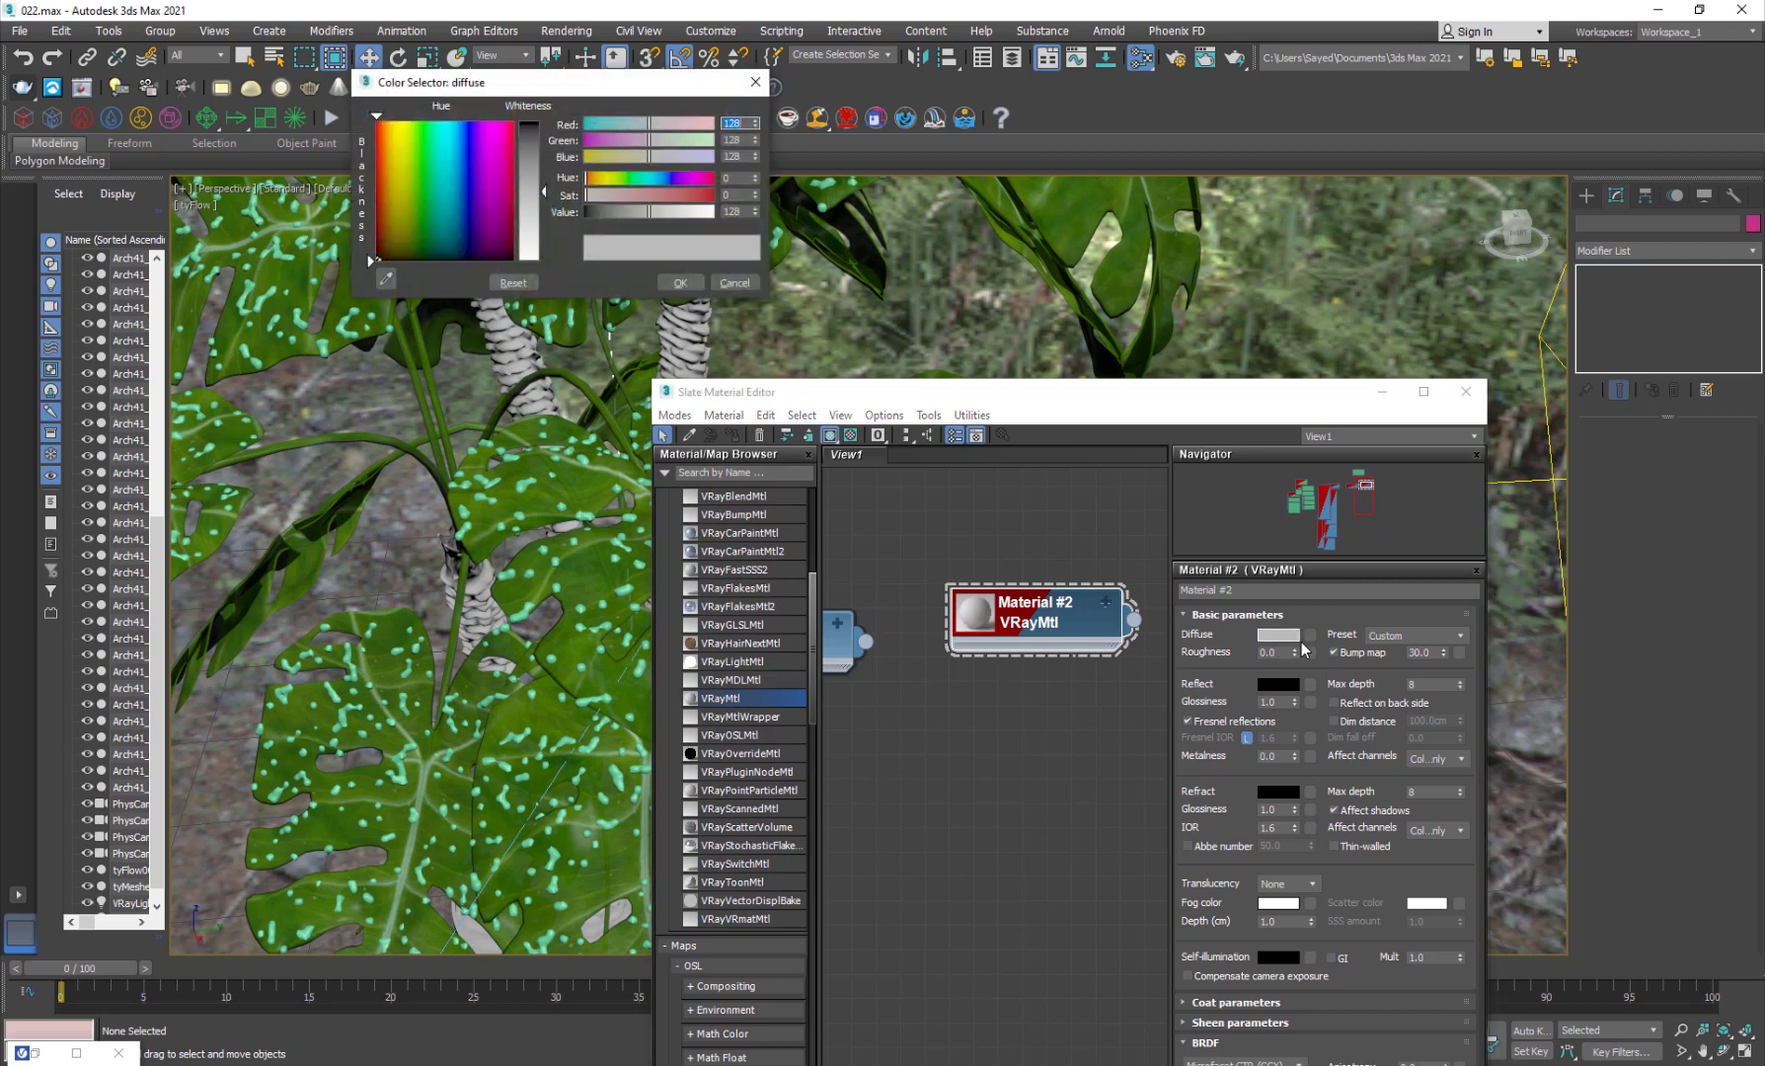
{"action": "left_click_drag", "start_coordinate": [516, 182], "coordinate": [528, 259]}
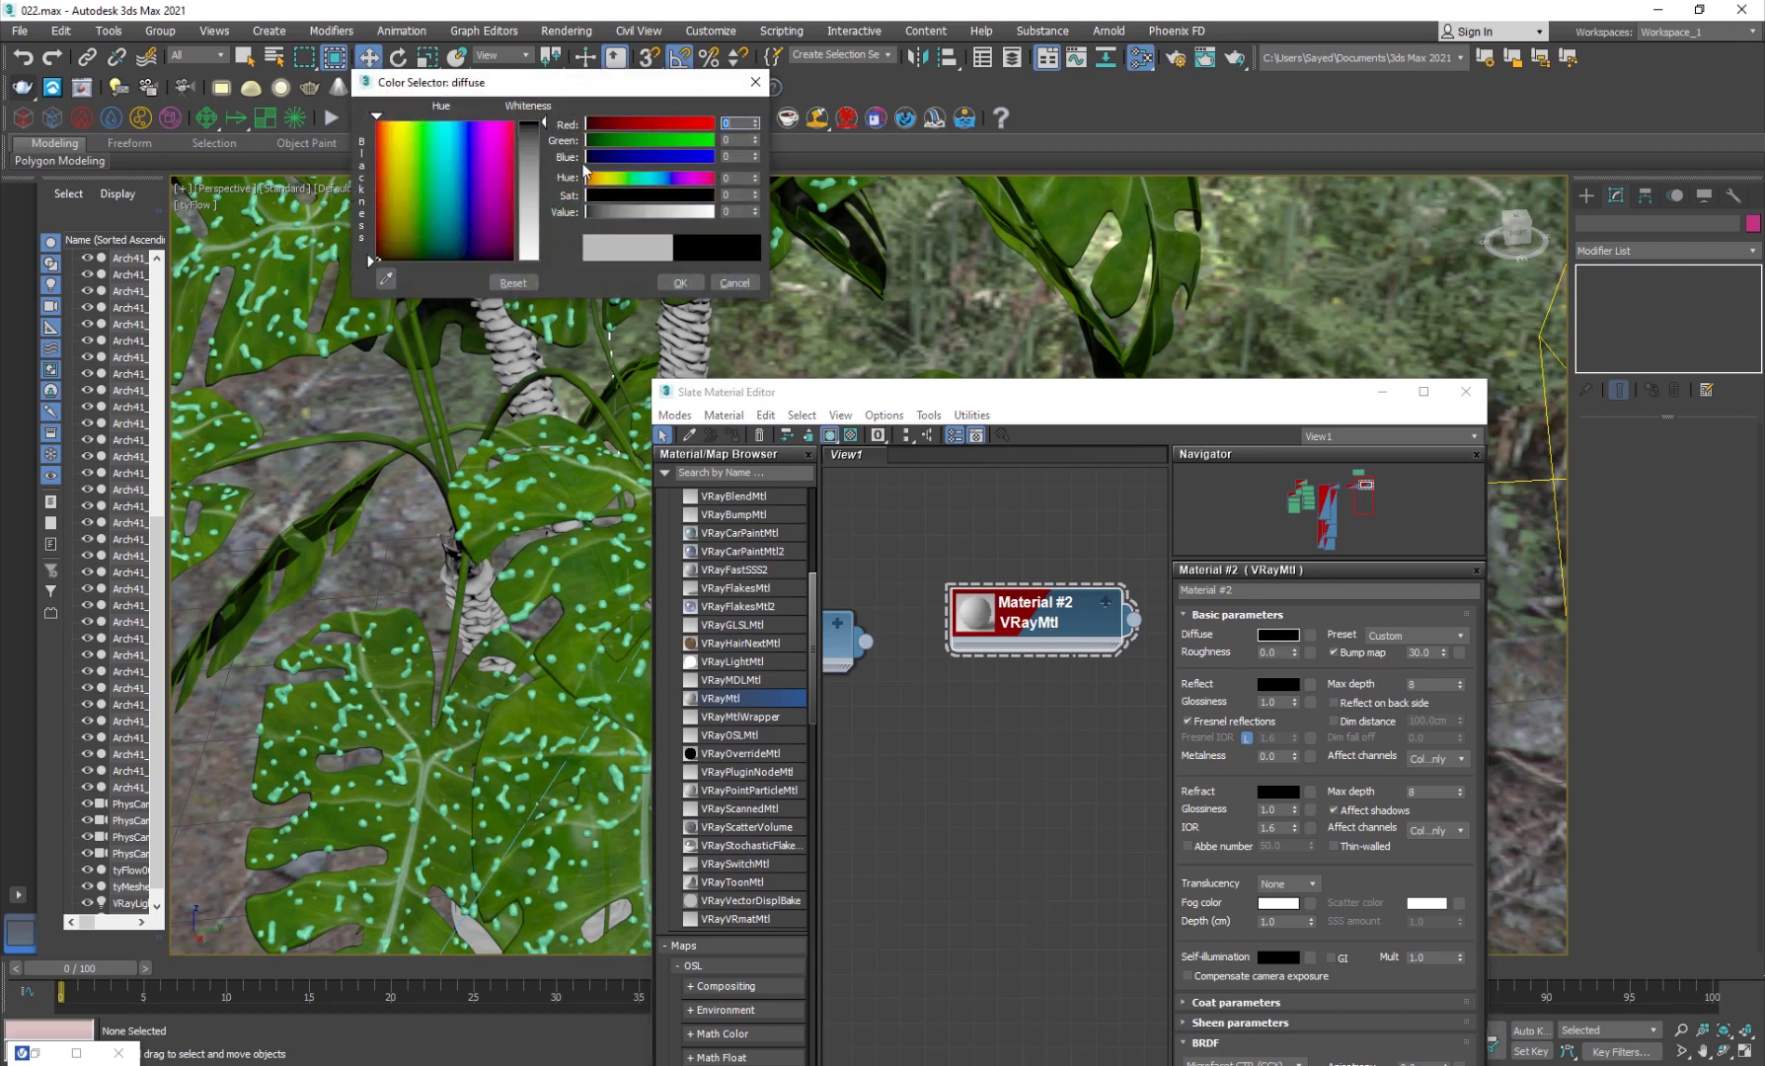
{"action": "left_click", "coordinate": [680, 284]}
- Give the material a light grey reflection with 0.97 glossiness
{"action": "left_click", "coordinate": [1279, 684]}
{"action": "left_click_drag", "start_coordinate": [540, 189], "coordinate": [542, 237]}
{"action": "left_click", "coordinate": [680, 284]}
{"action": "left_click_drag", "start_coordinate": [1295, 704], "coordinate": [1300, 716]}
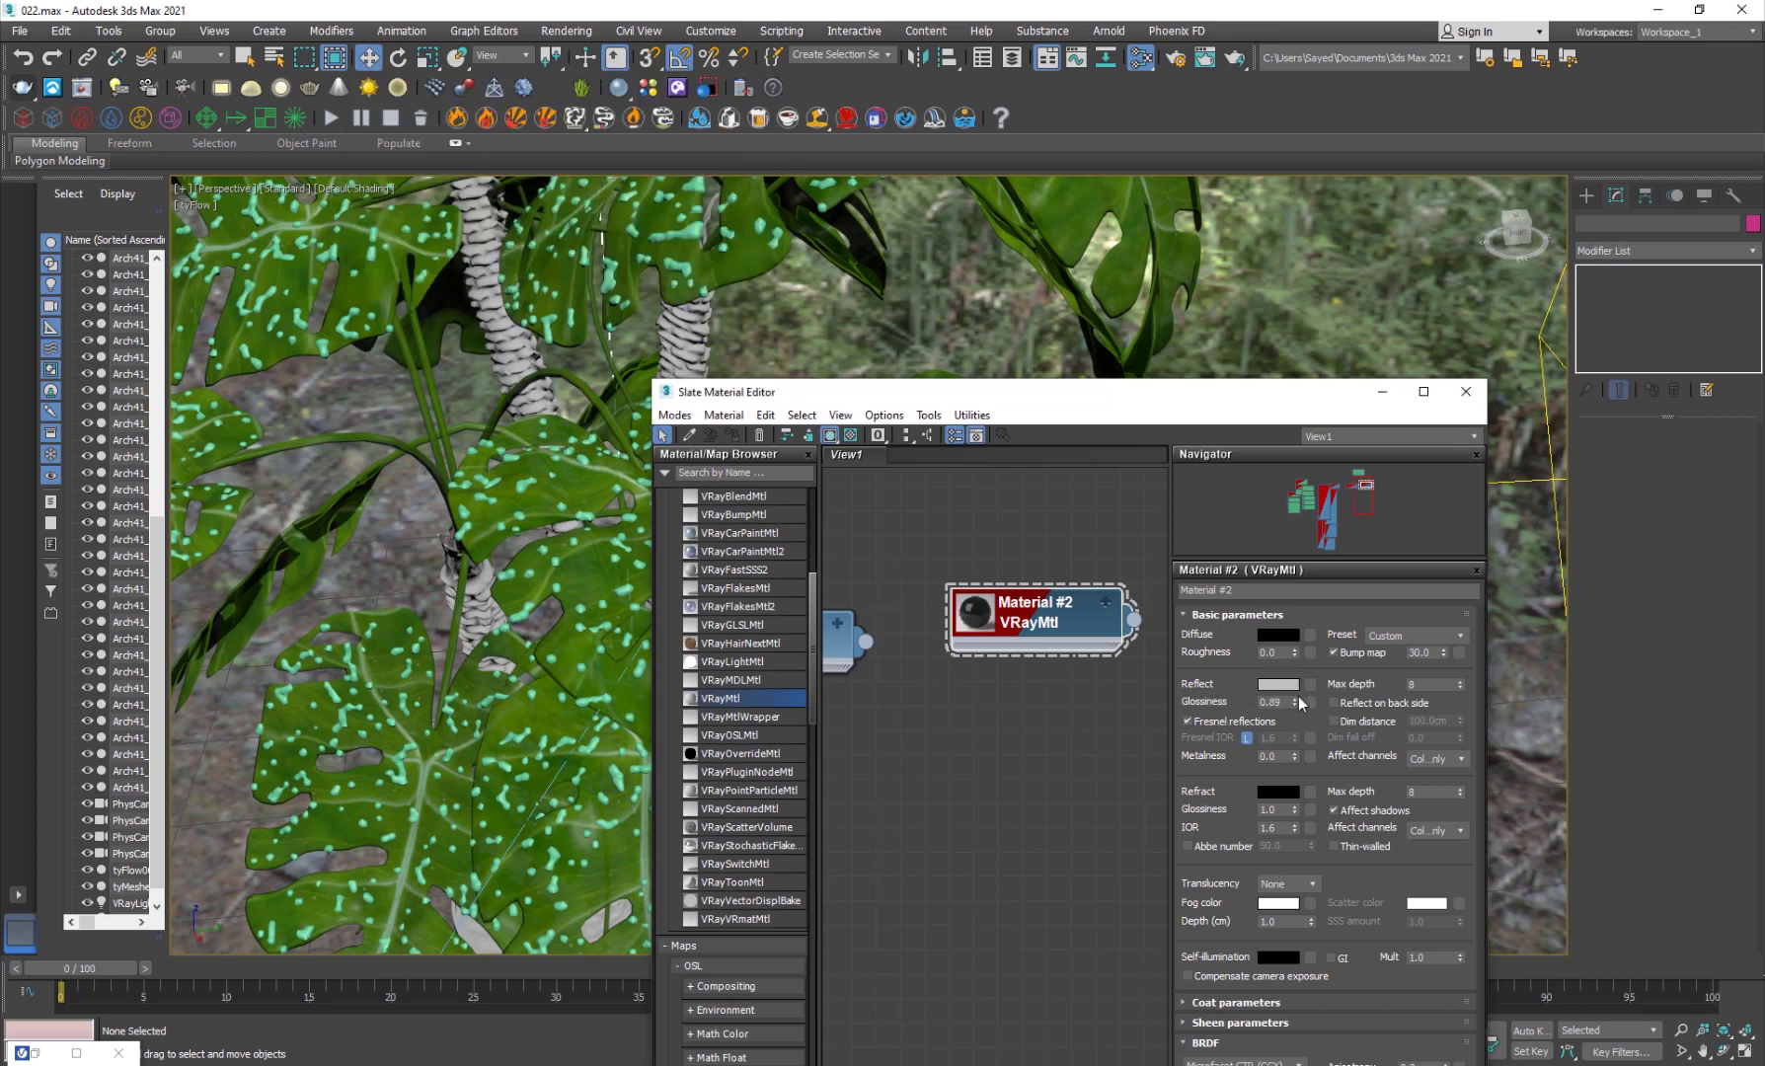
{"action": "left_click", "coordinate": [1261, 702]}
{"action": "left_click", "coordinate": [1224, 802]}
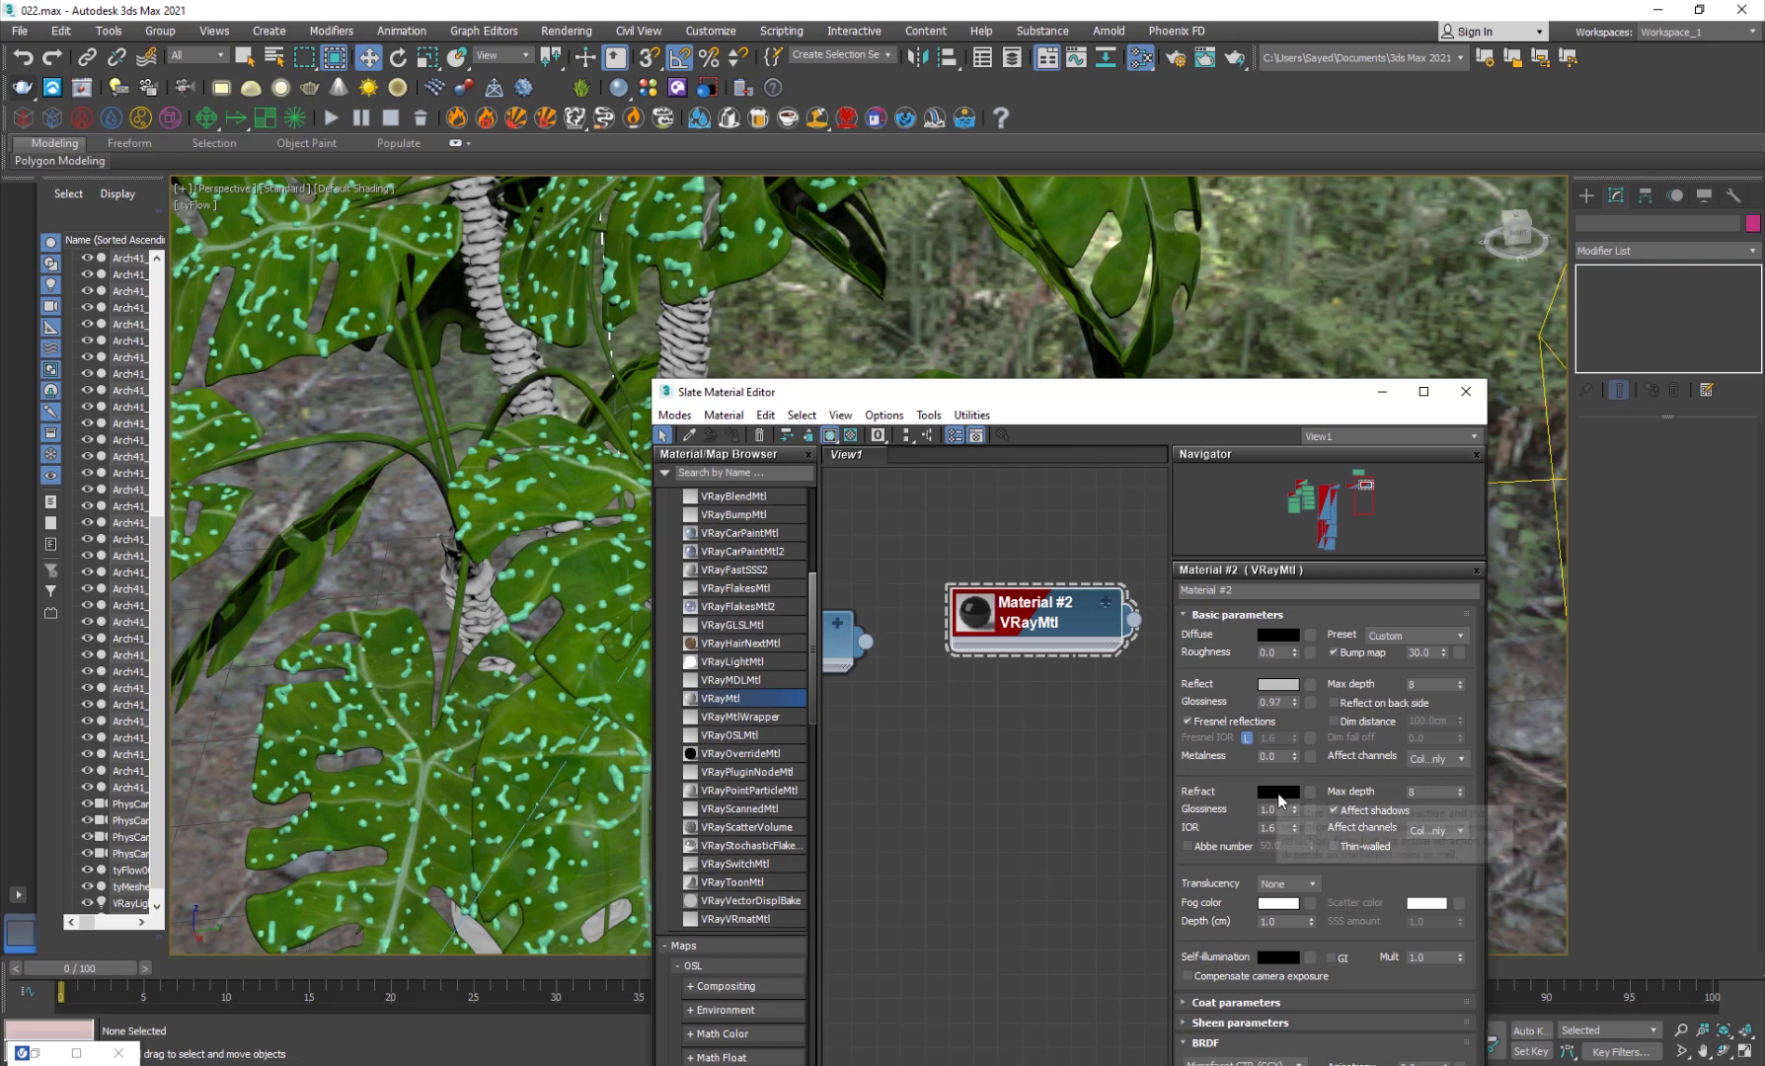
- Make refraction white with IOR 1.33 and set the max depth to 12
{"action": "left_click", "coordinate": [1278, 792]}
{"action": "left_click", "coordinate": [544, 253]}
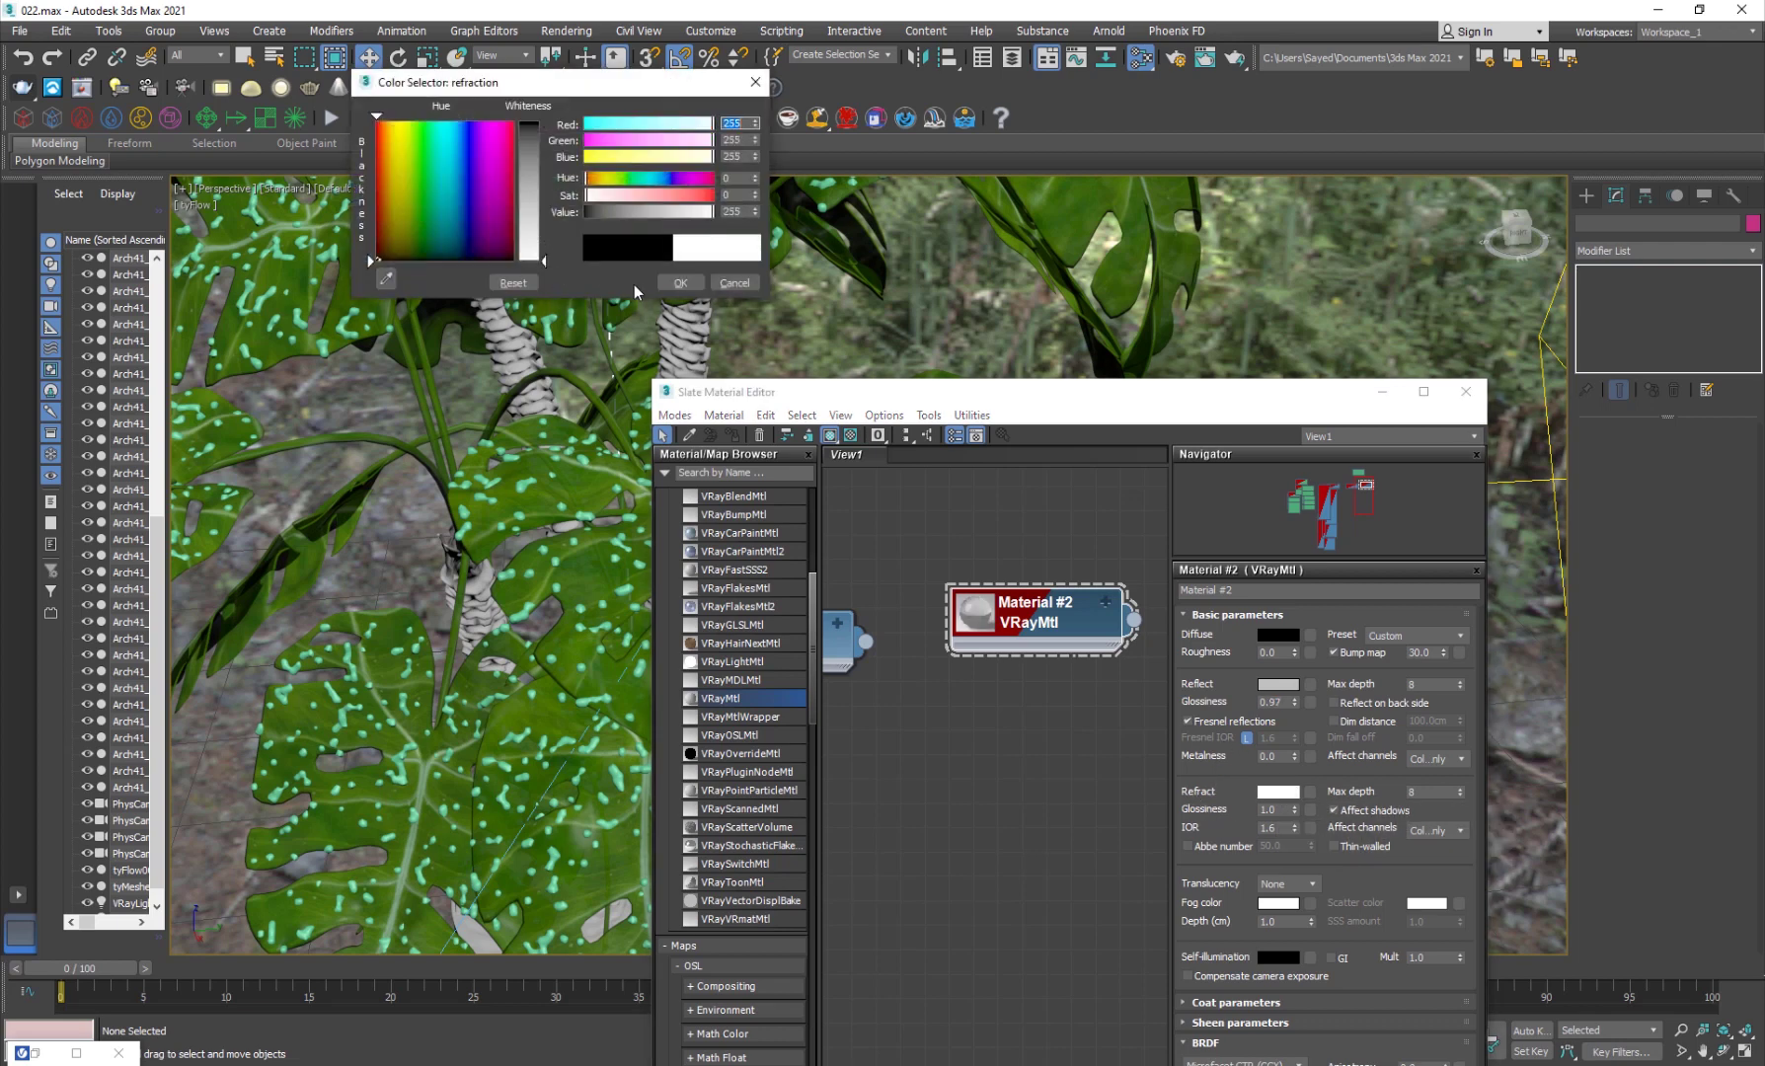
{"action": "left_click", "coordinate": [680, 283]}
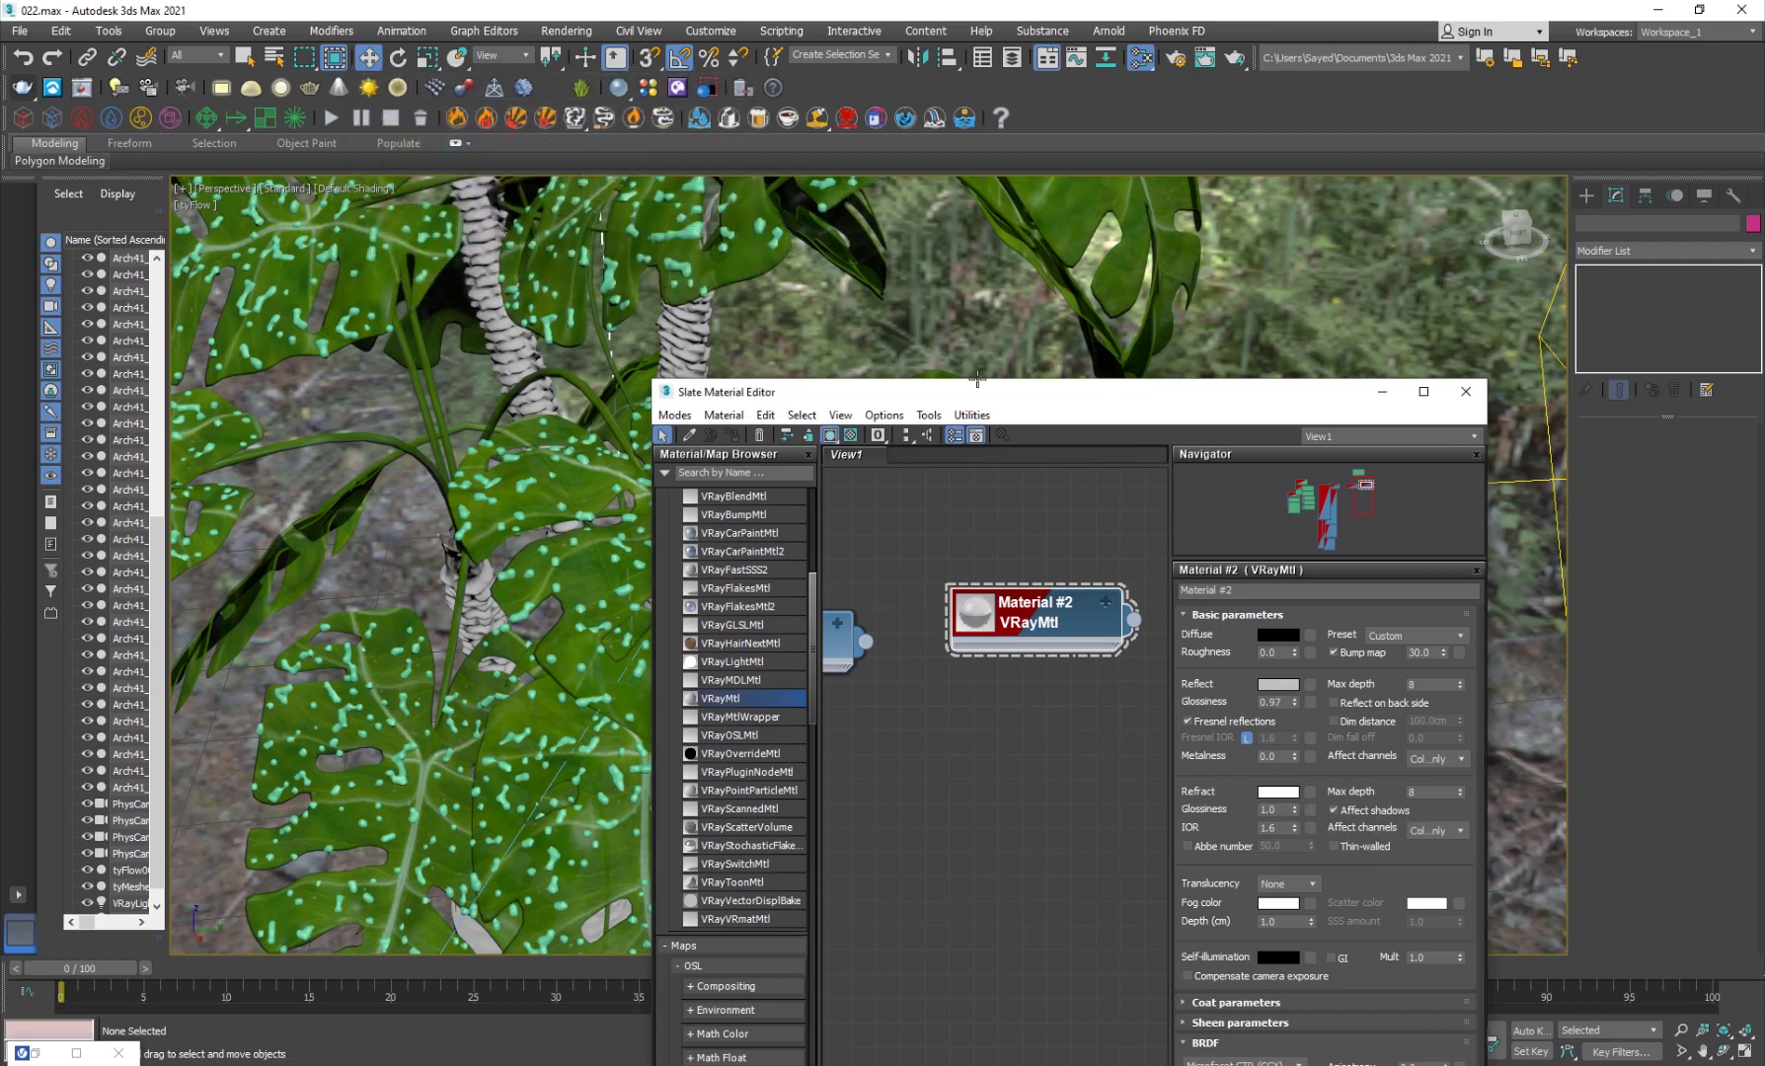
{"action": "double_click", "coordinate": [1281, 832]}
{"action": "double_click", "coordinate": [1426, 790]}
{"action": "double_click", "coordinate": [1400, 685]}
- Assign the water material to the droplet mesh and frame the whole plant
{"action": "left_click", "coordinate": [547, 482]}
{"action": "left_click", "coordinate": [763, 452]}
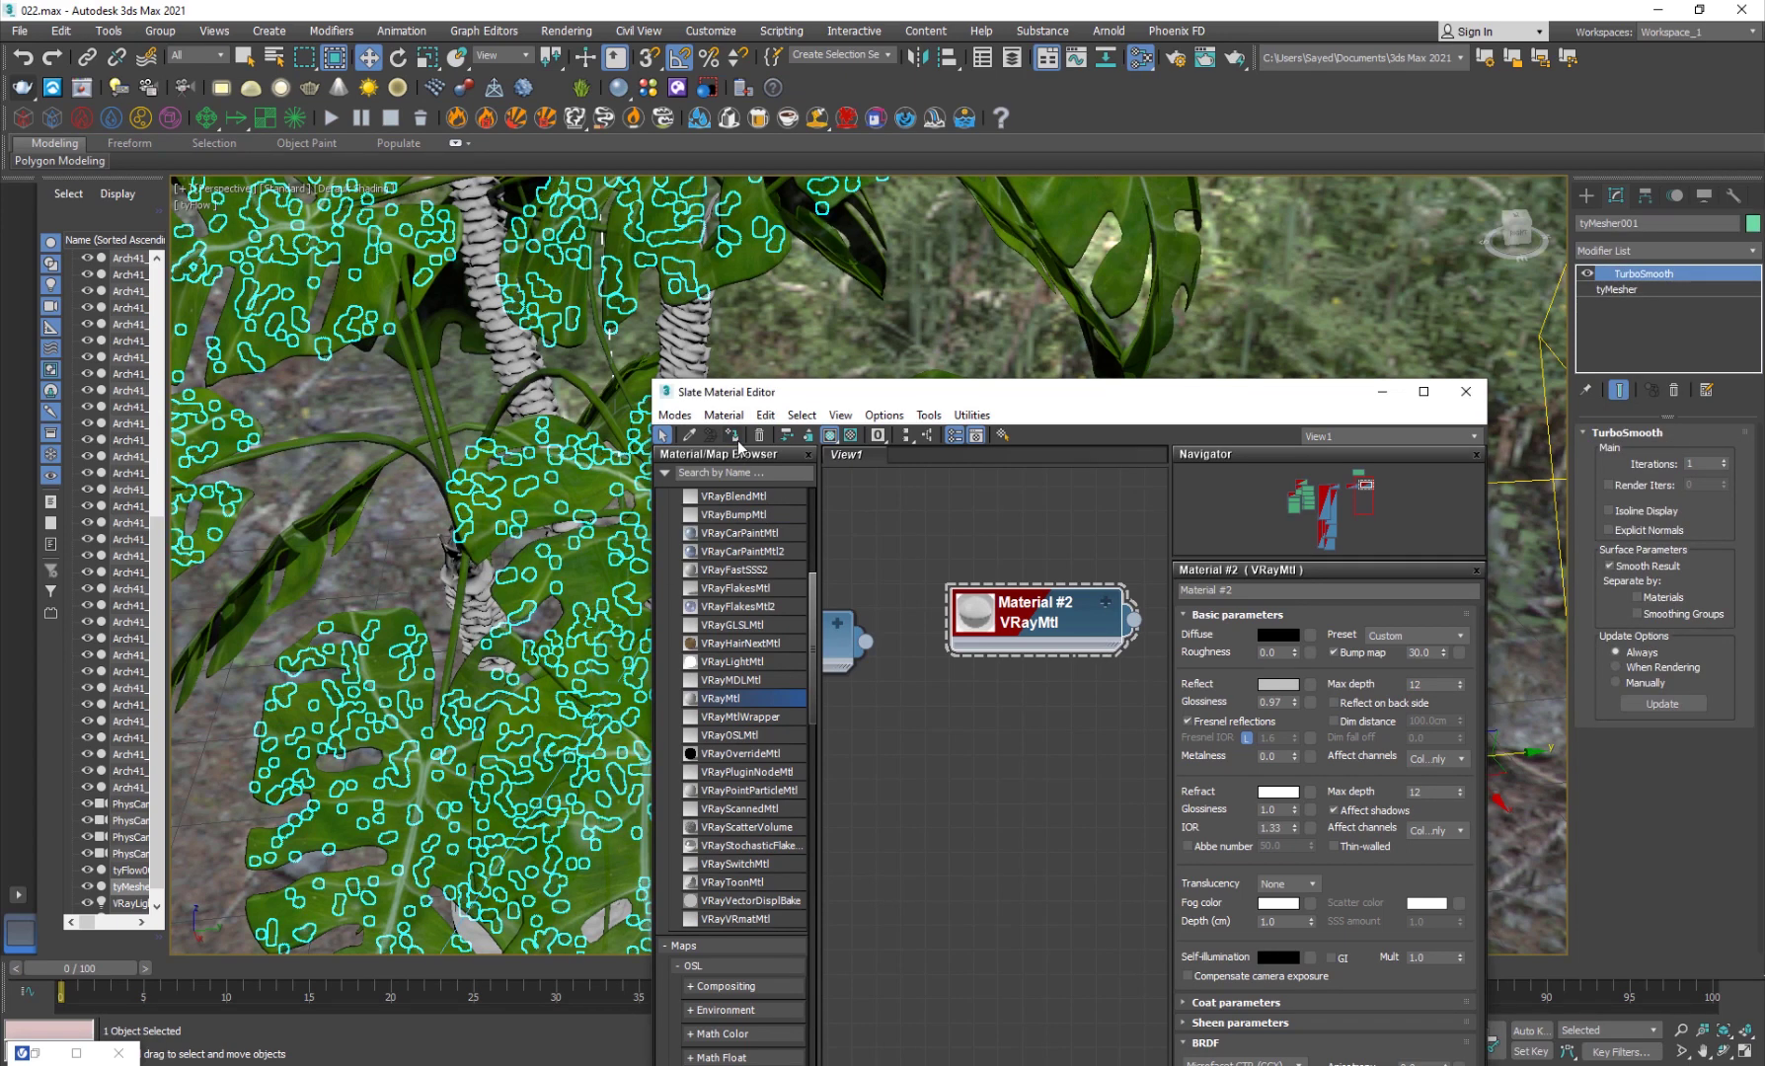
{"action": "left_click", "coordinate": [1466, 391]}
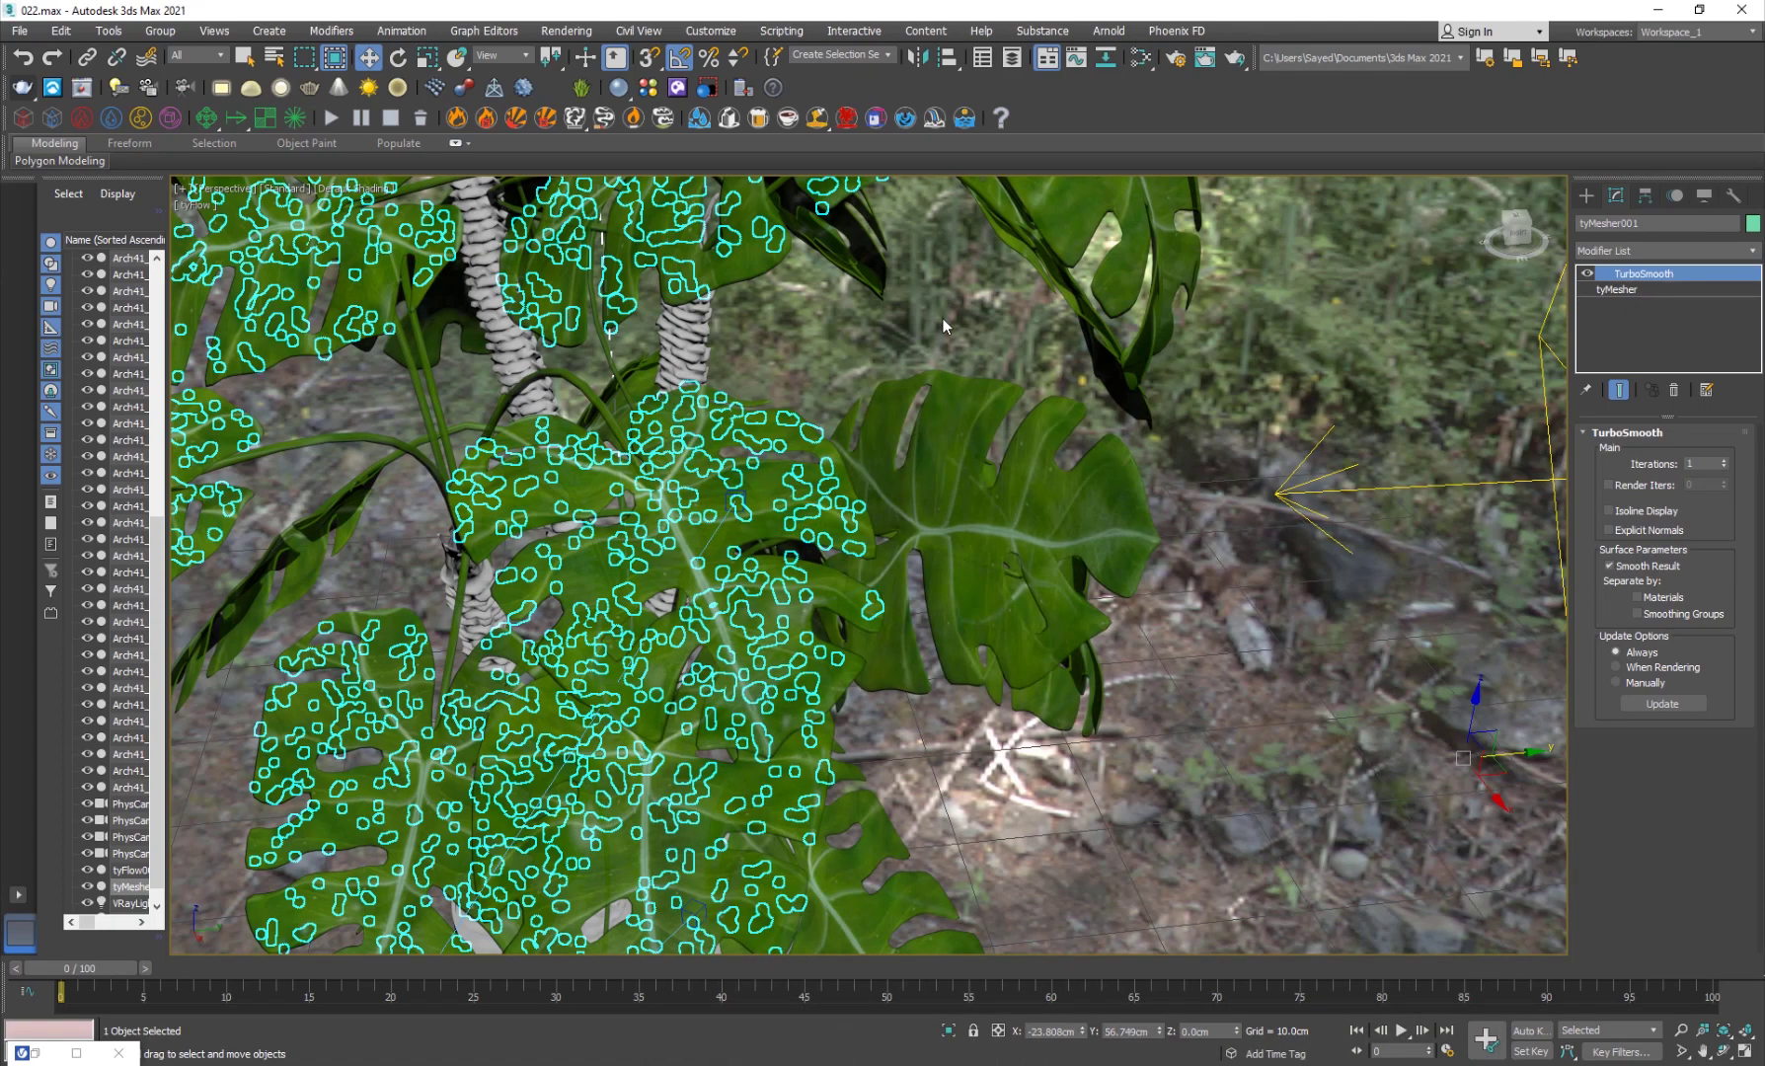
{"action": "left_click", "coordinate": [1261, 721]}
{"action": "key", "text": "z"}
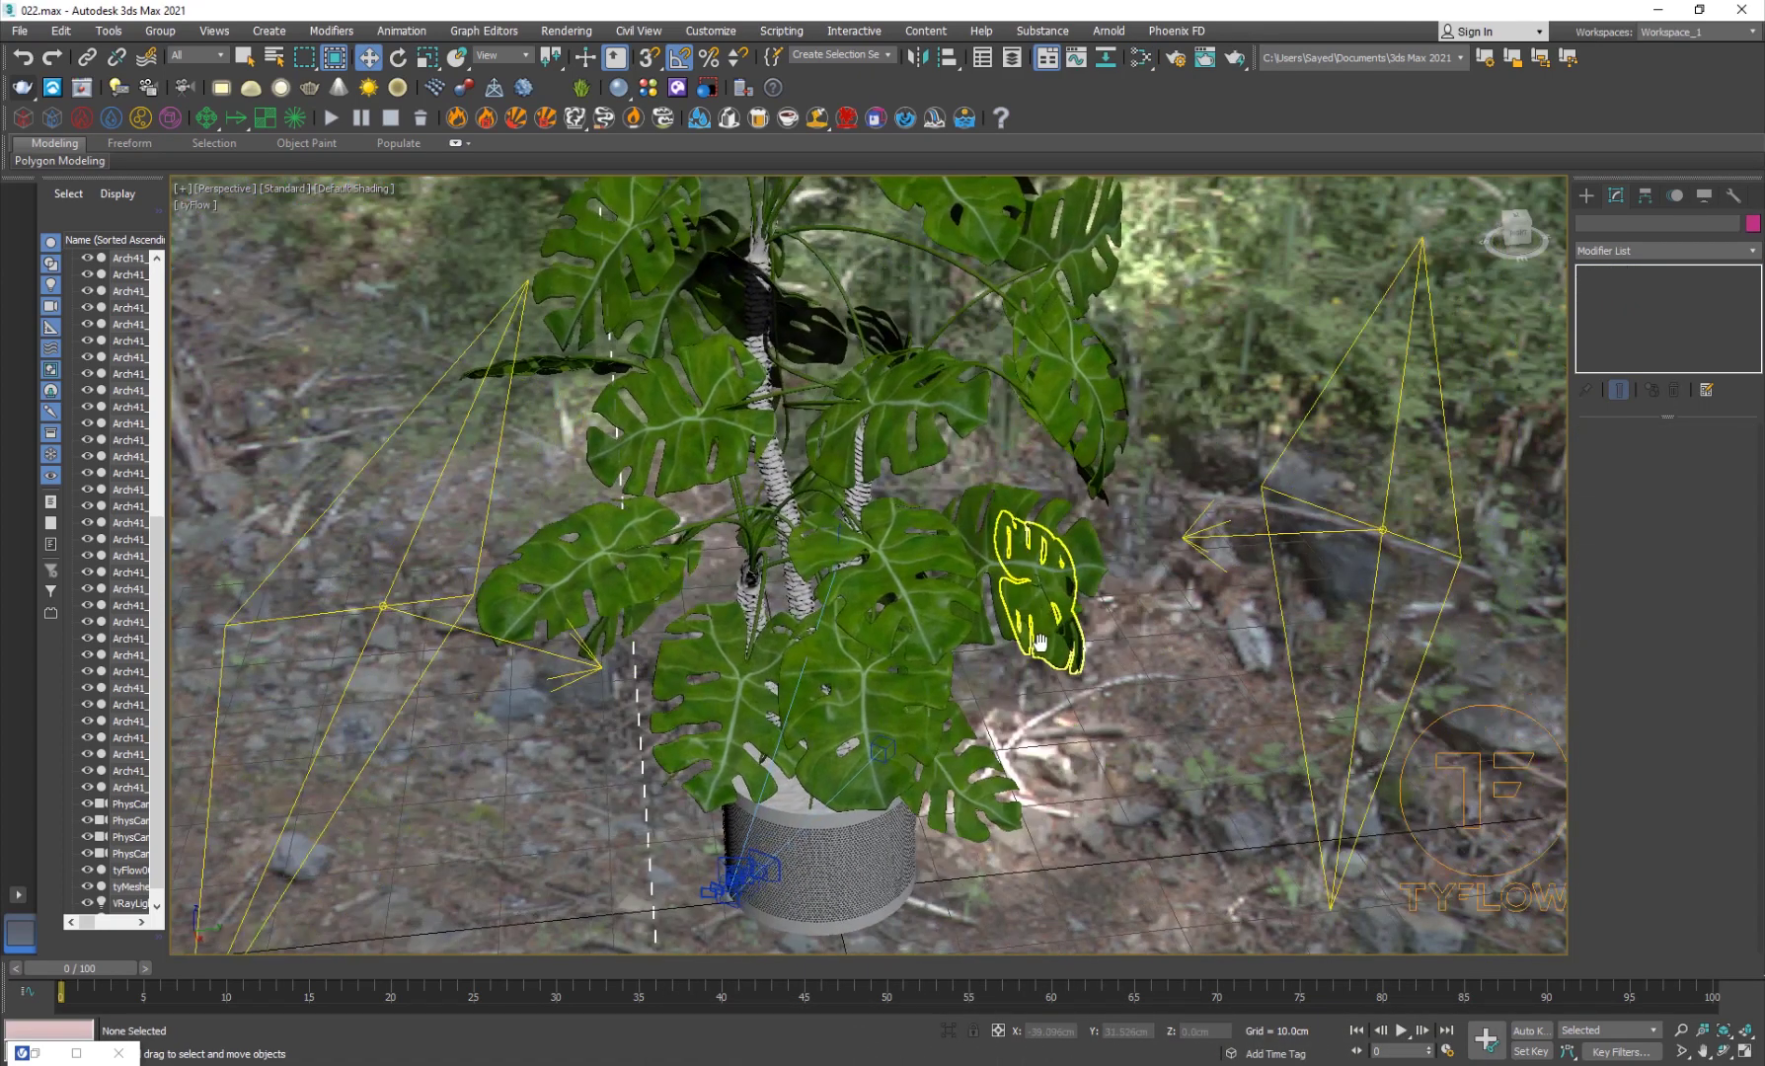
{"action": "scroll", "coordinate": [1278, 333], "scroll_direction": "up", "scroll_amount": 3}
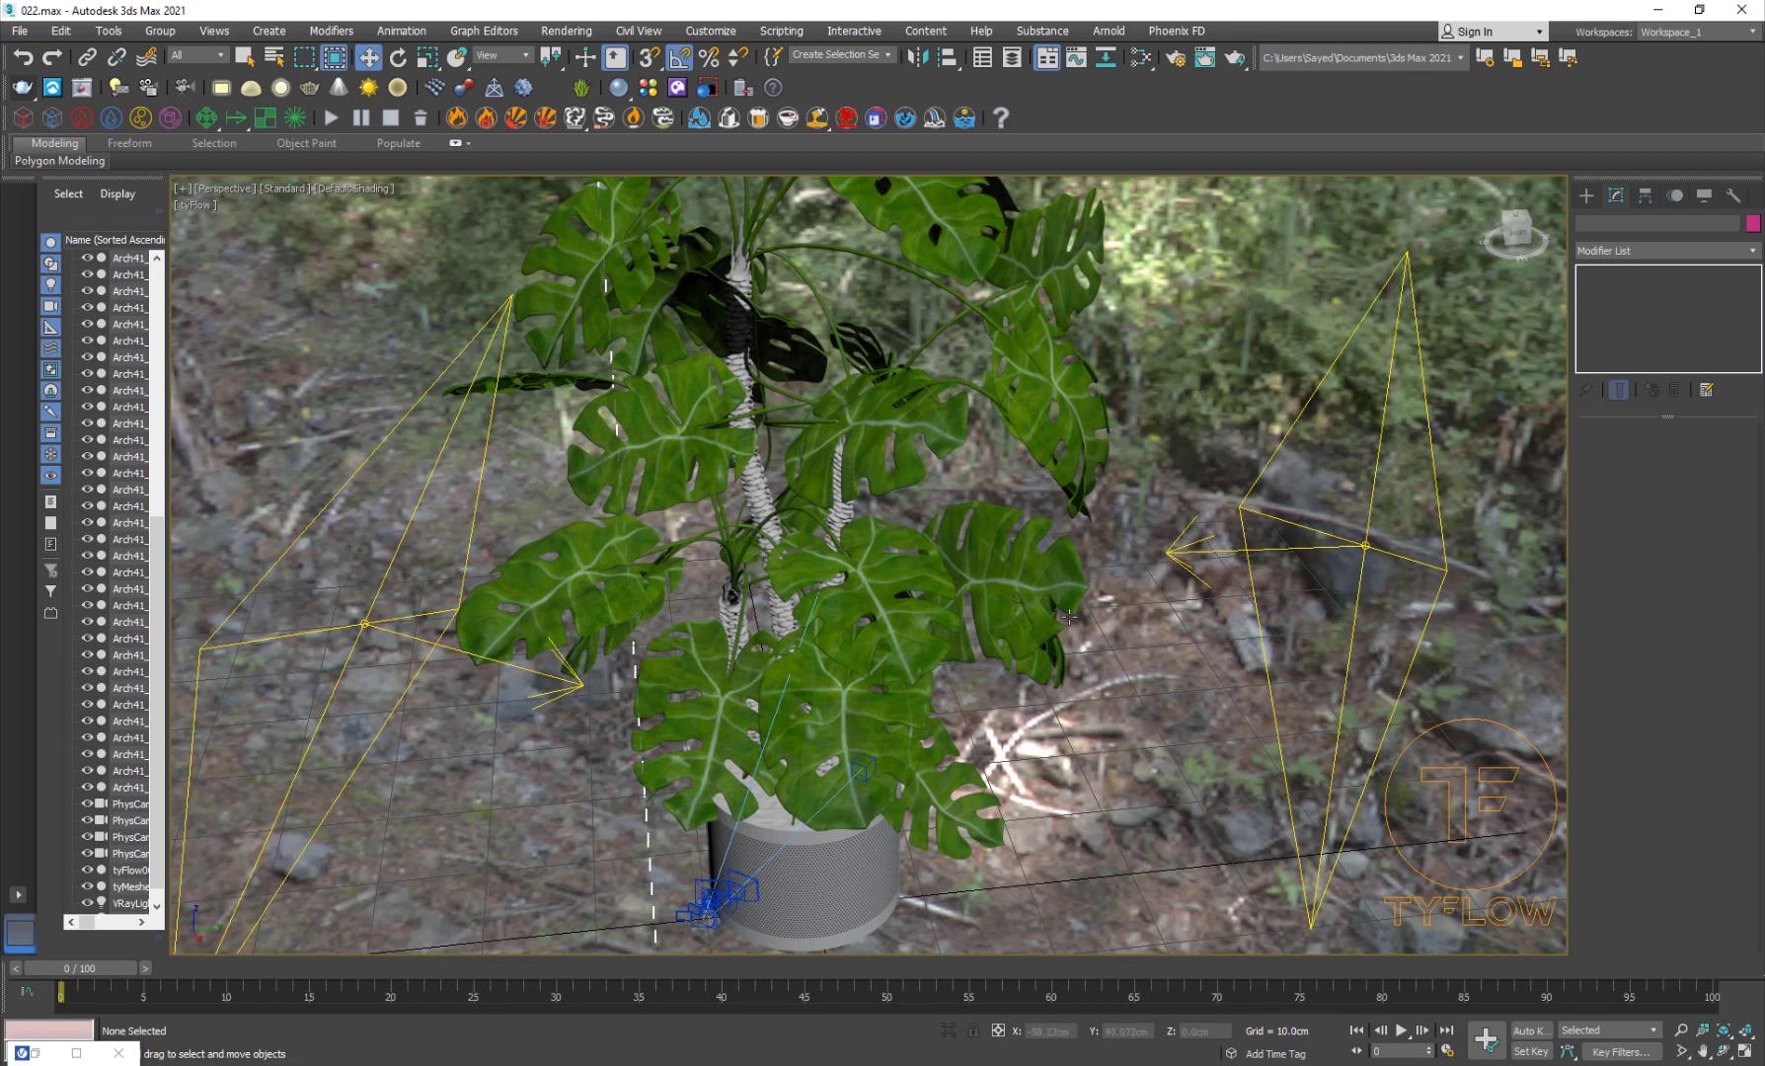
- Add a VRayBitmap node to the Slate view by searching 'vraybit'
{"action": "key", "text": "m"}
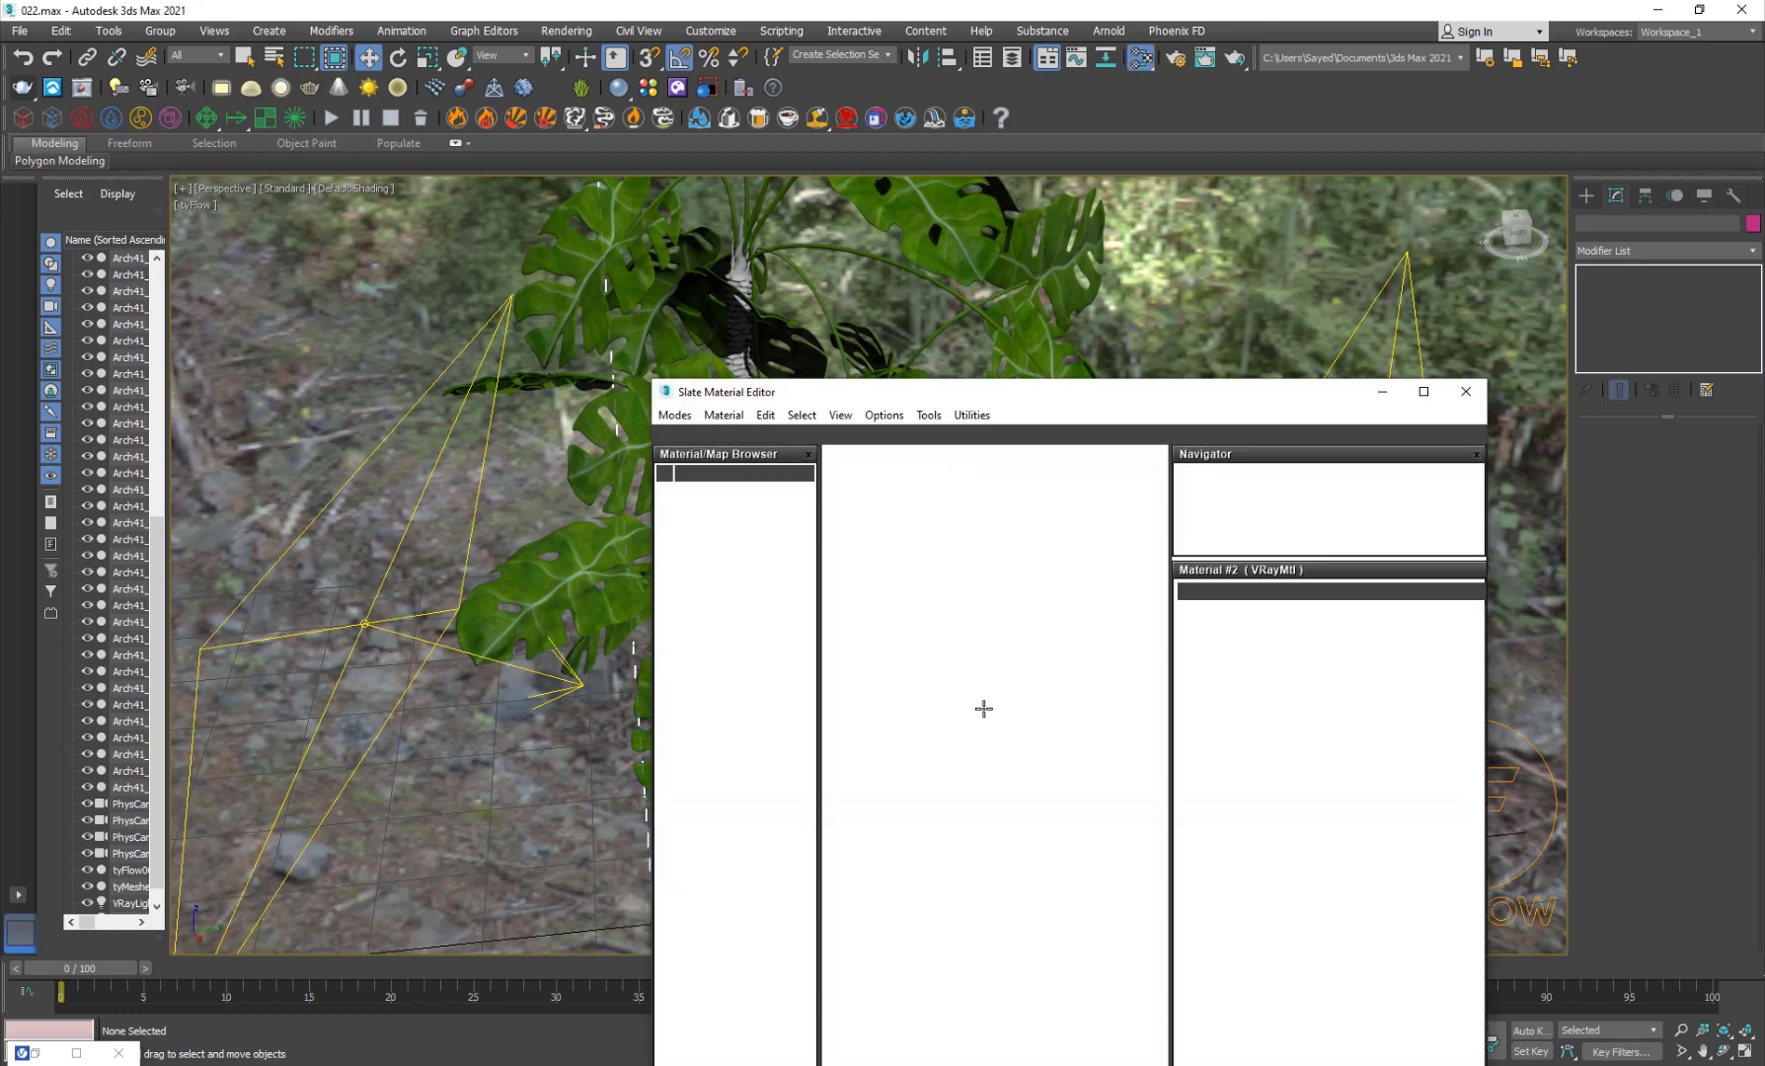
{"action": "scroll", "coordinate": [802, 684], "scroll_direction": "up", "scroll_amount": 1}
{"action": "left_click", "coordinate": [723, 474]}
{"action": "type", "text": "v"}
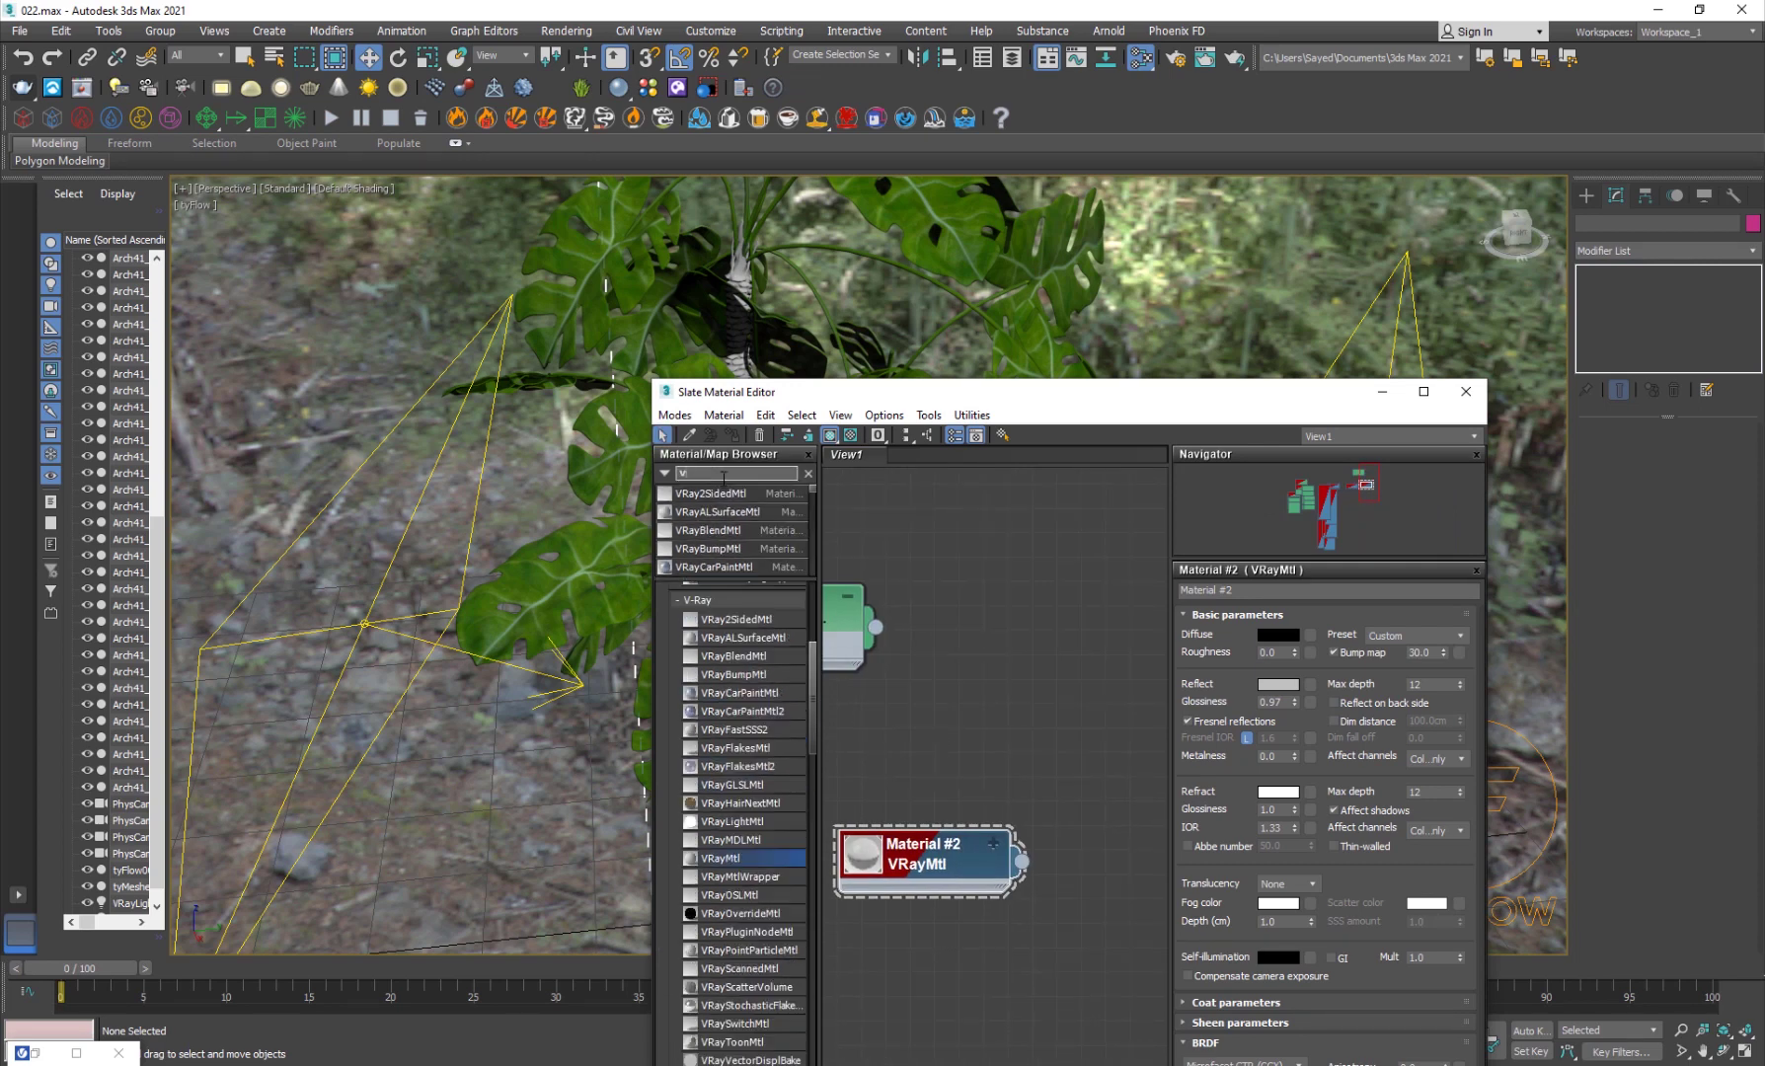
{"action": "type", "text": "raybit"}
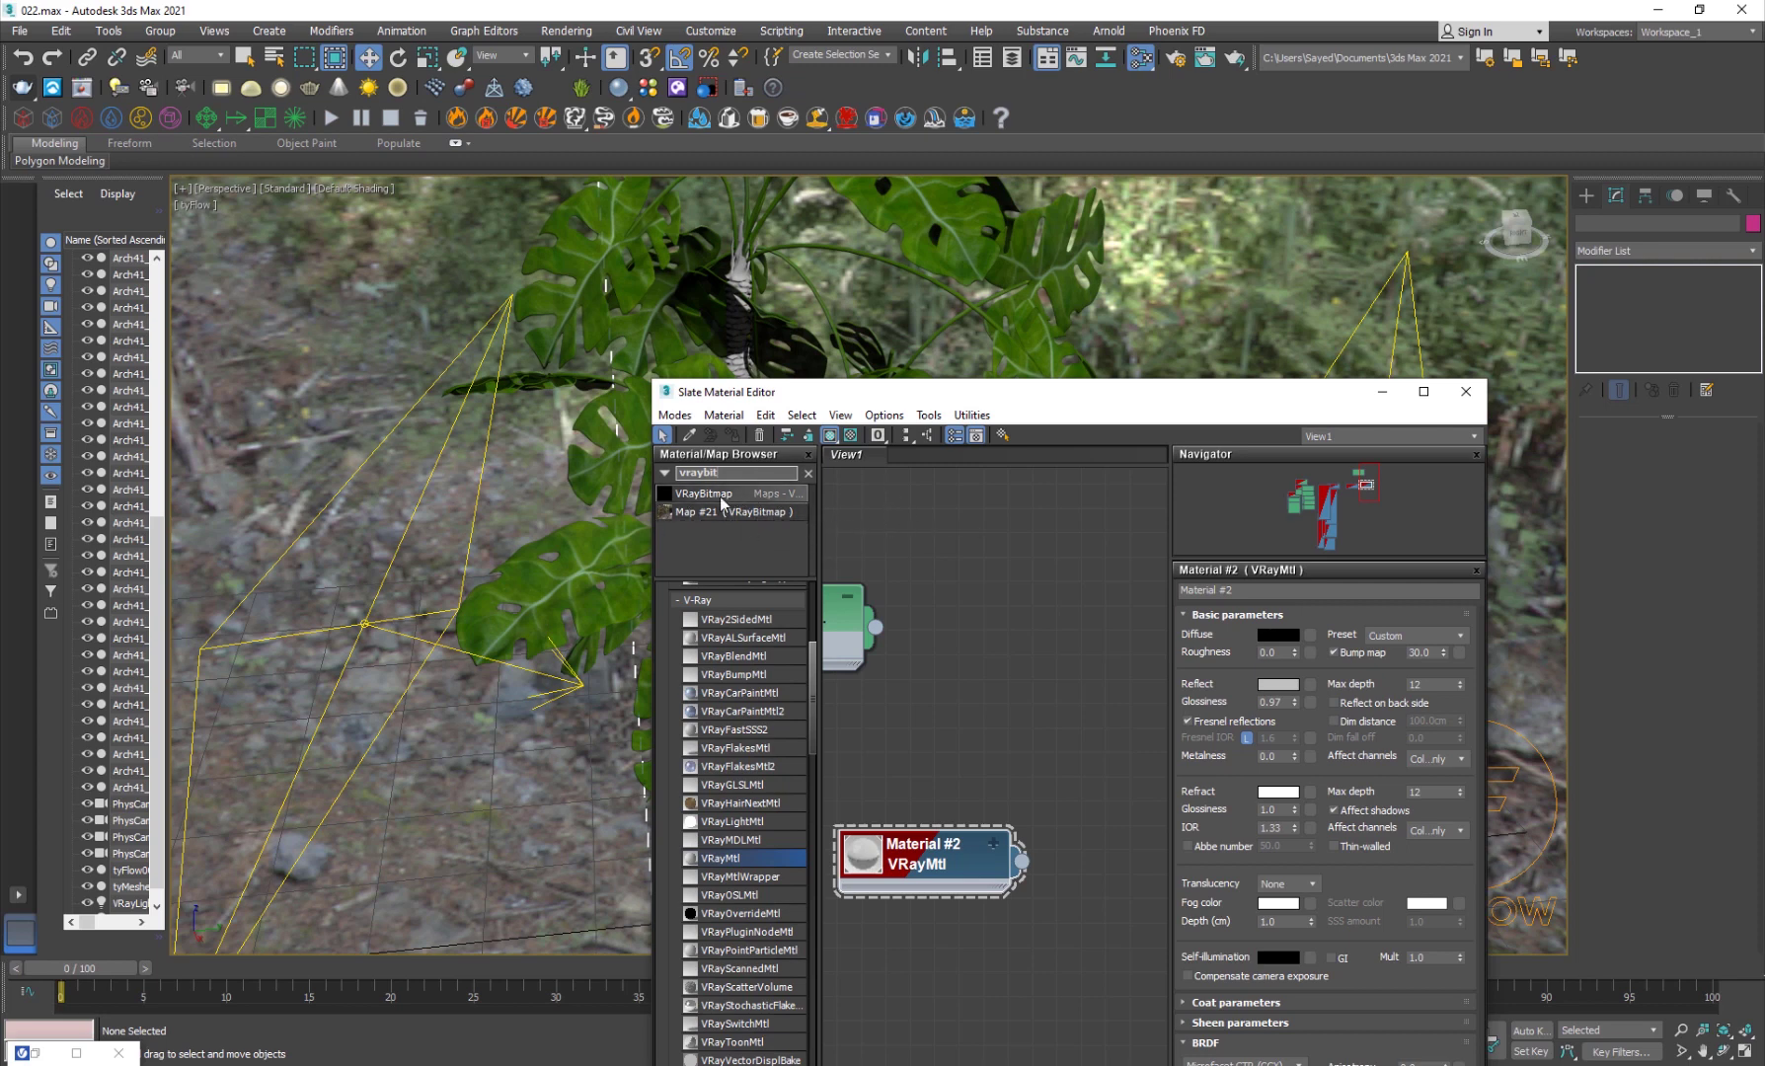
{"action": "left_click_drag", "start_coordinate": [716, 504], "coordinate": [1024, 652]}
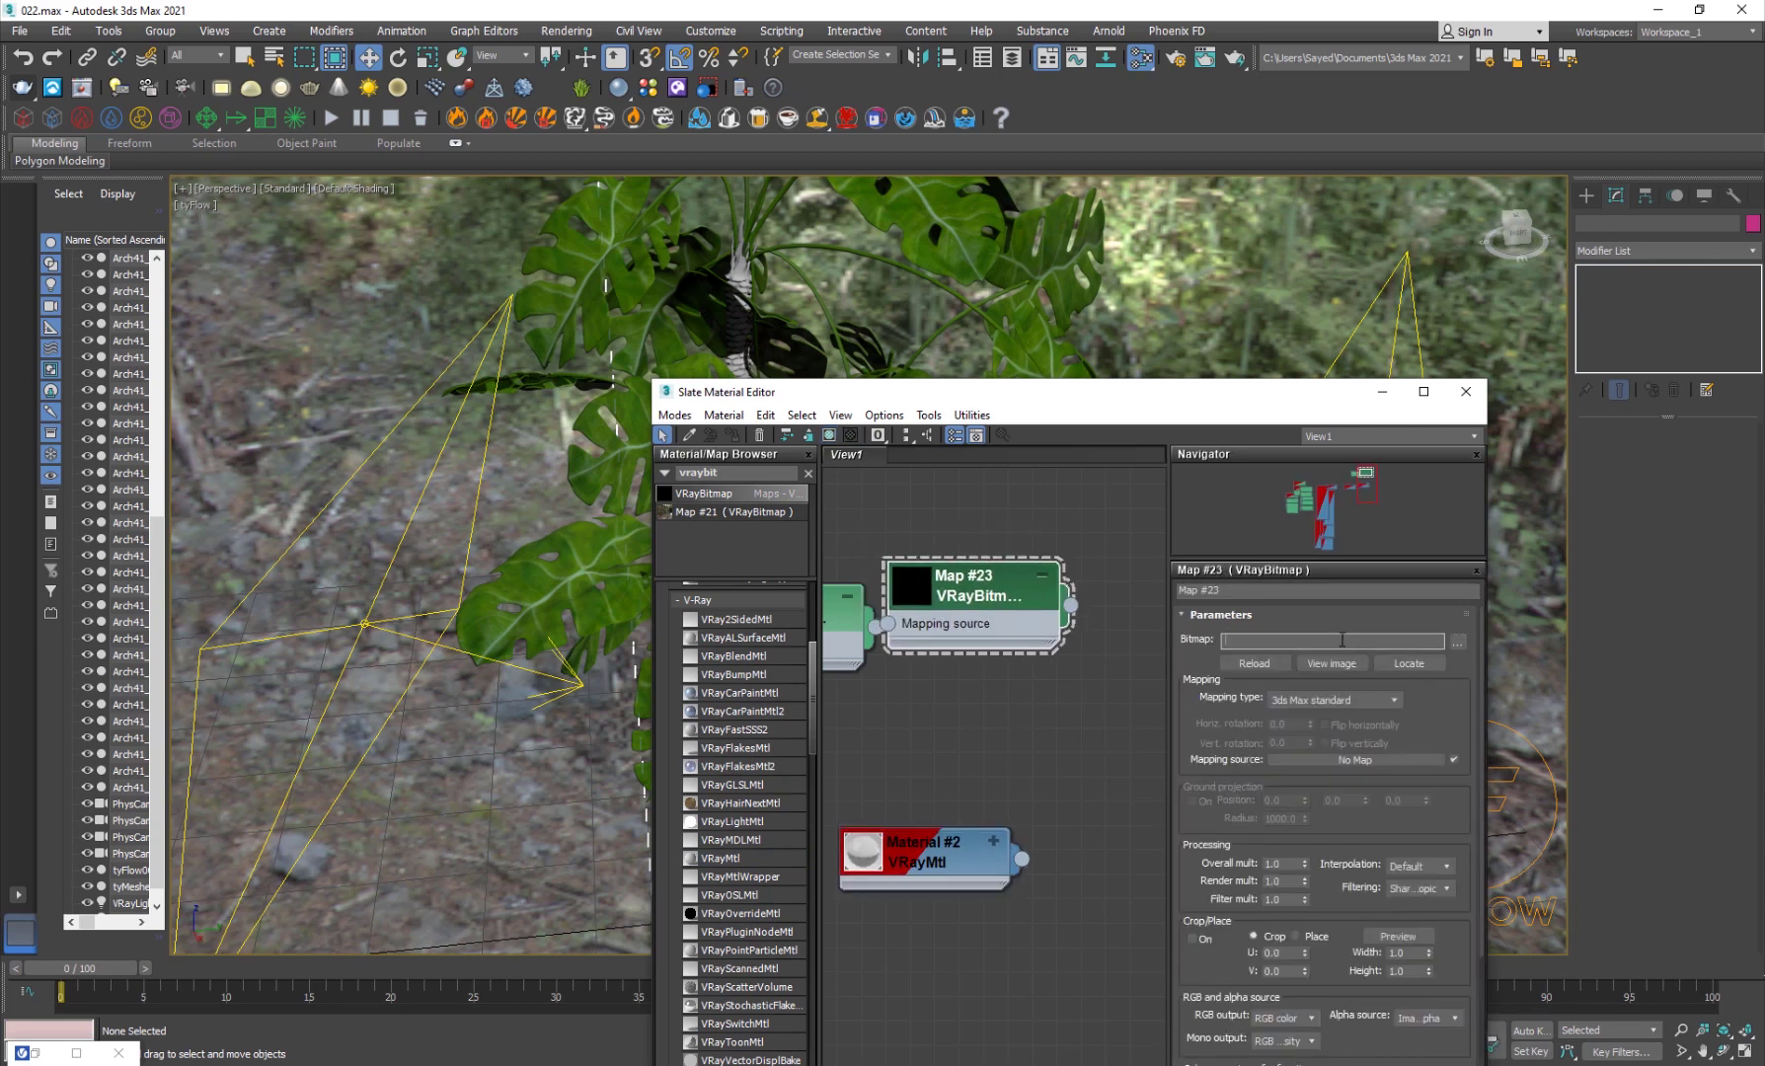
- Load the moulton_station_train_tunnel_west_4k HDRI into the bitmap with Spherical mapping
{"action": "type", "text": "F:\\Projects\\Tyflow_Water_Condenstion\\HDRI"}
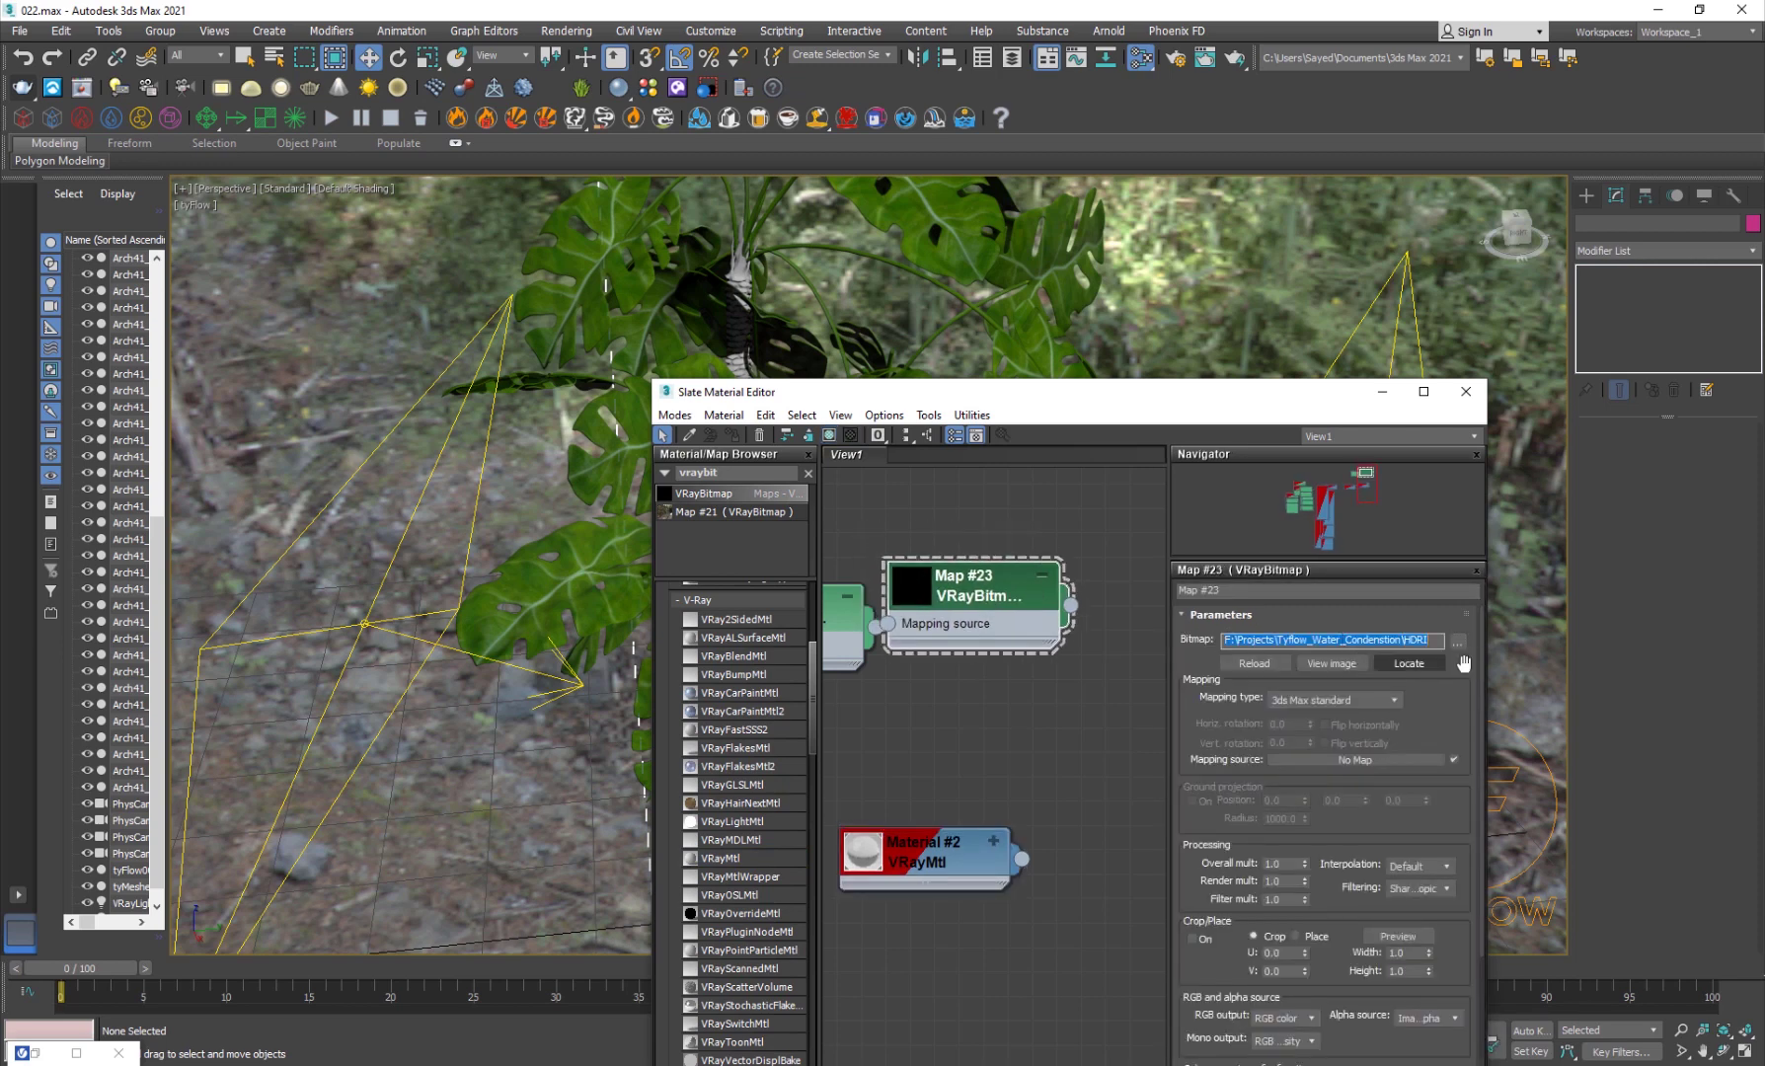
{"action": "left_click", "coordinate": [1458, 642]}
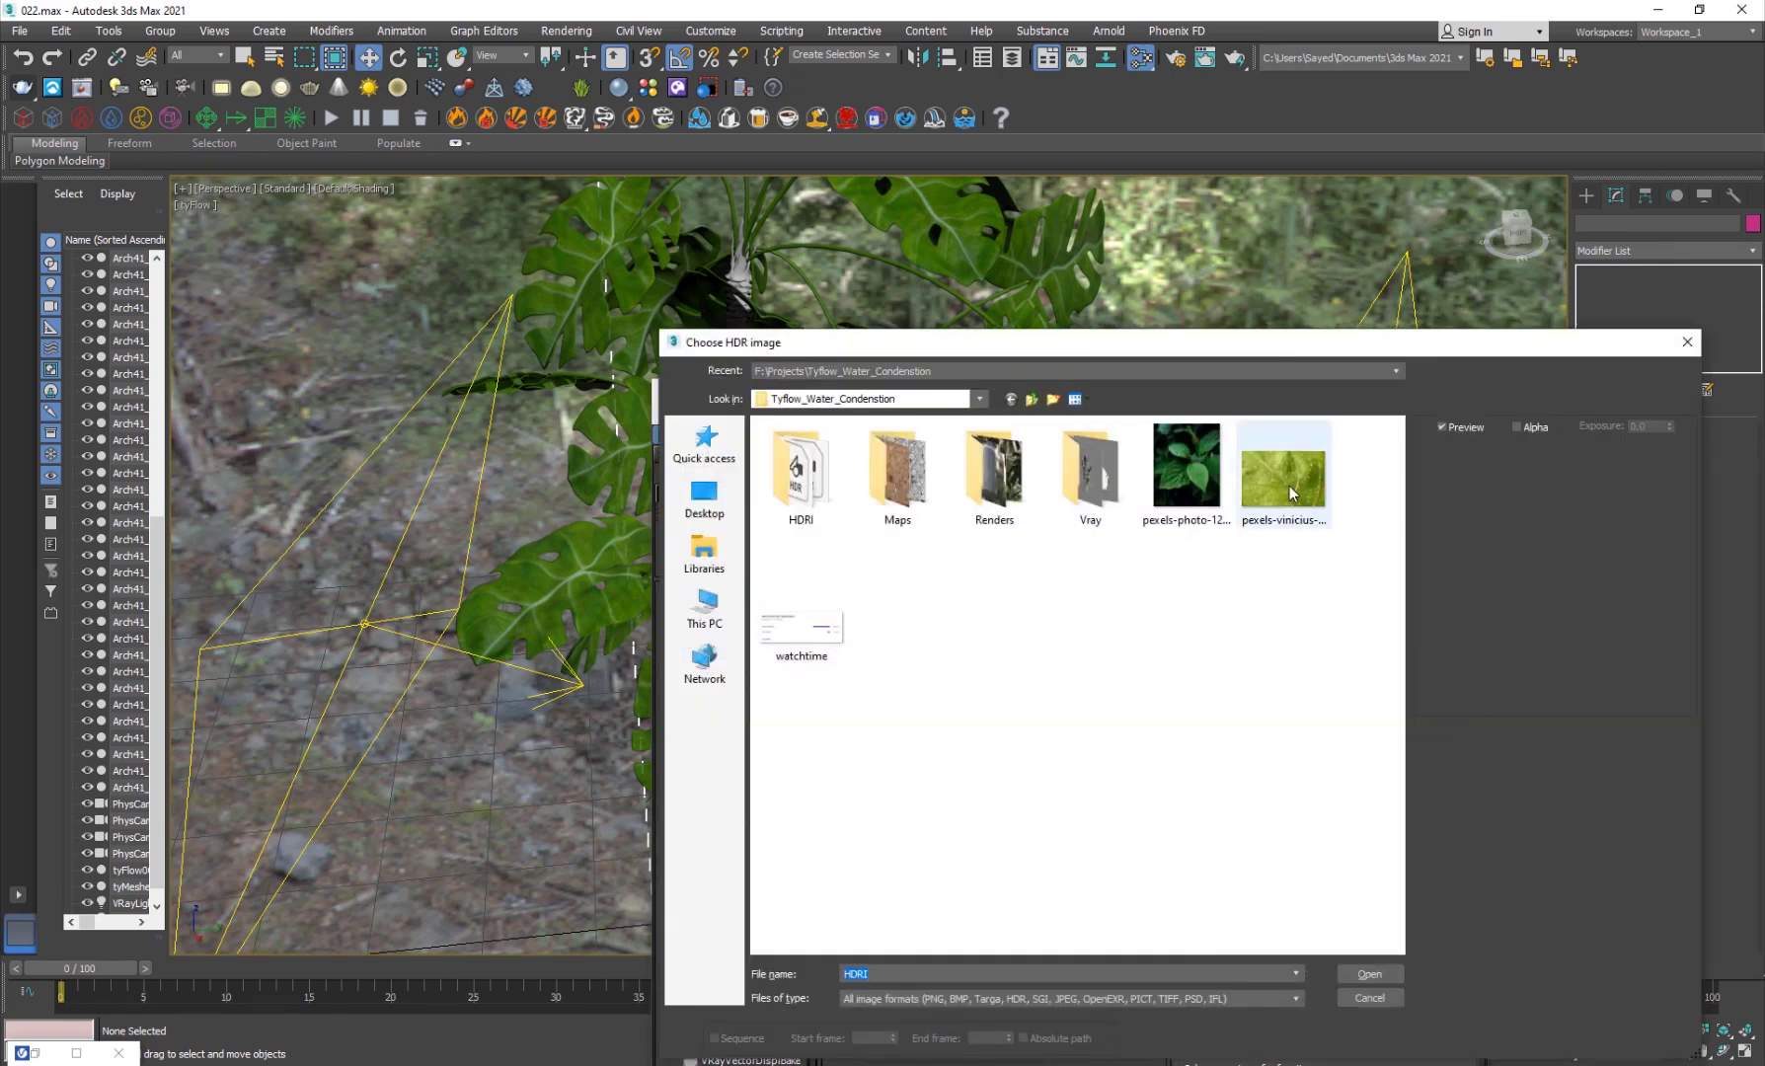
{"action": "double_click", "coordinate": [800, 469]}
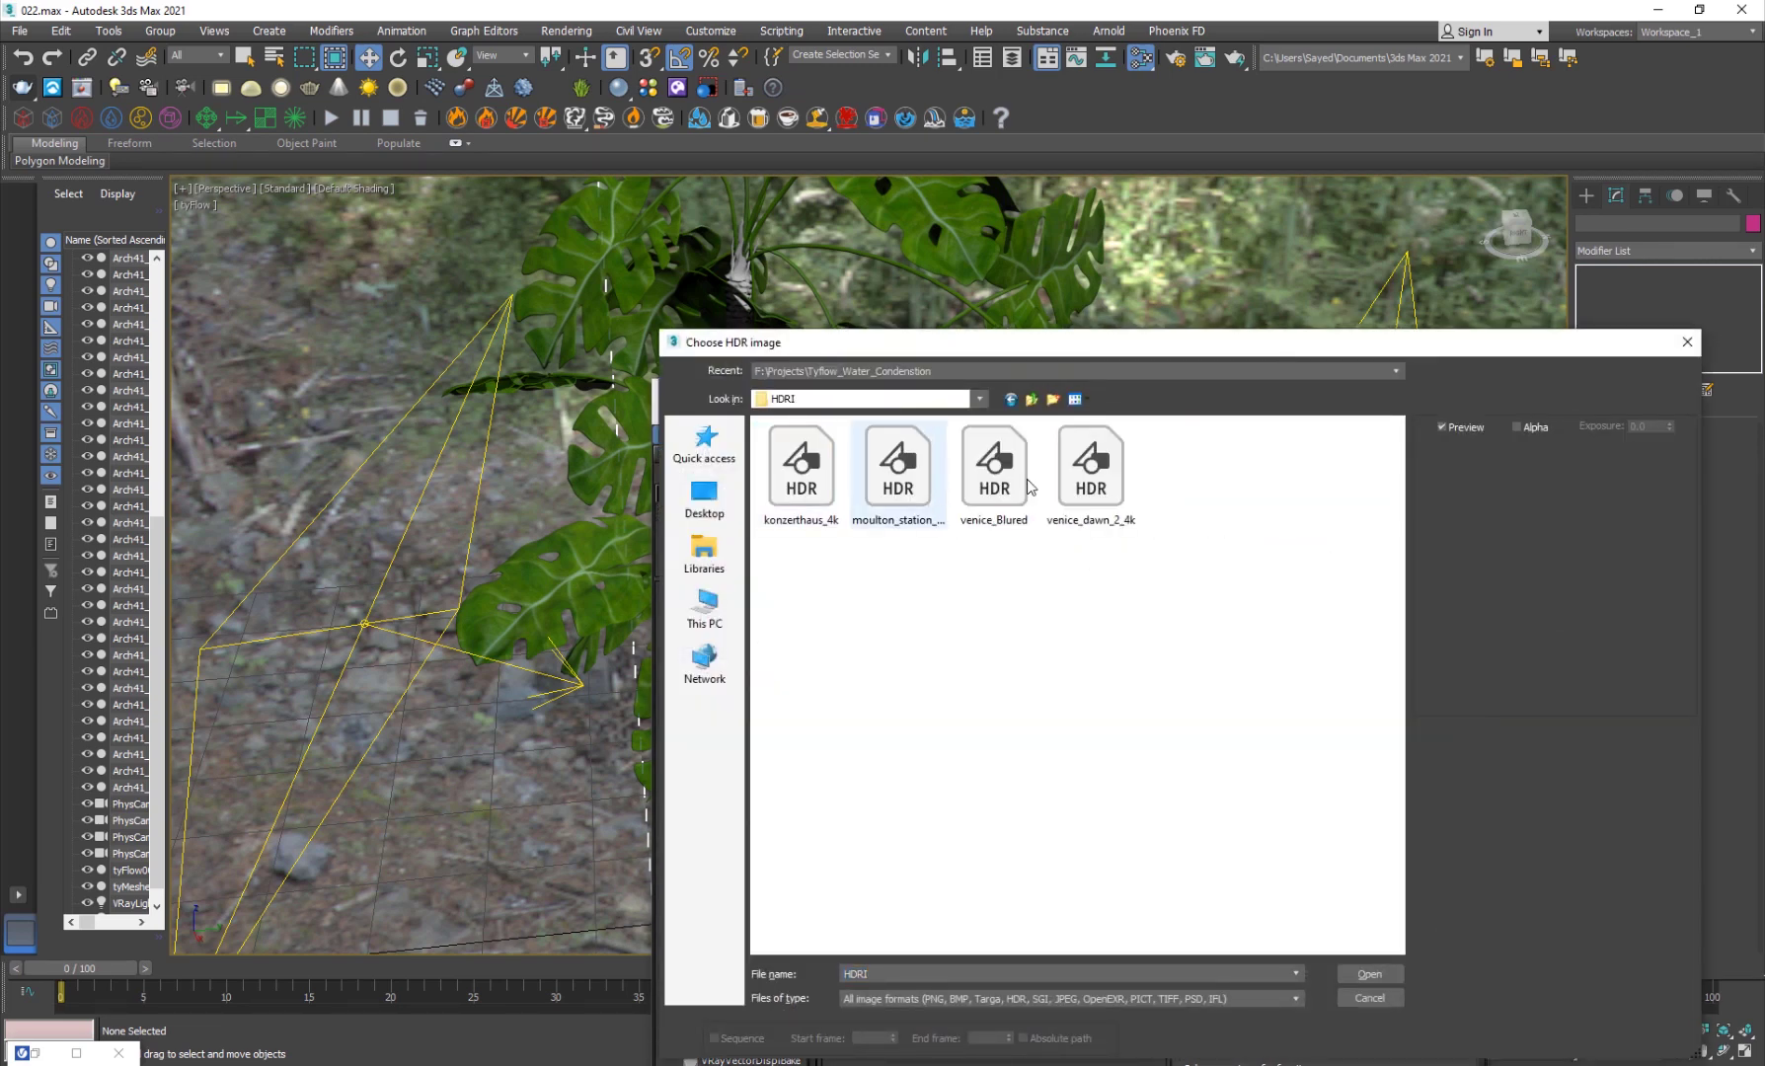
{"action": "left_click", "coordinate": [1065, 486]}
{"action": "left_click", "coordinate": [994, 469]}
{"action": "left_click", "coordinate": [899, 499]}
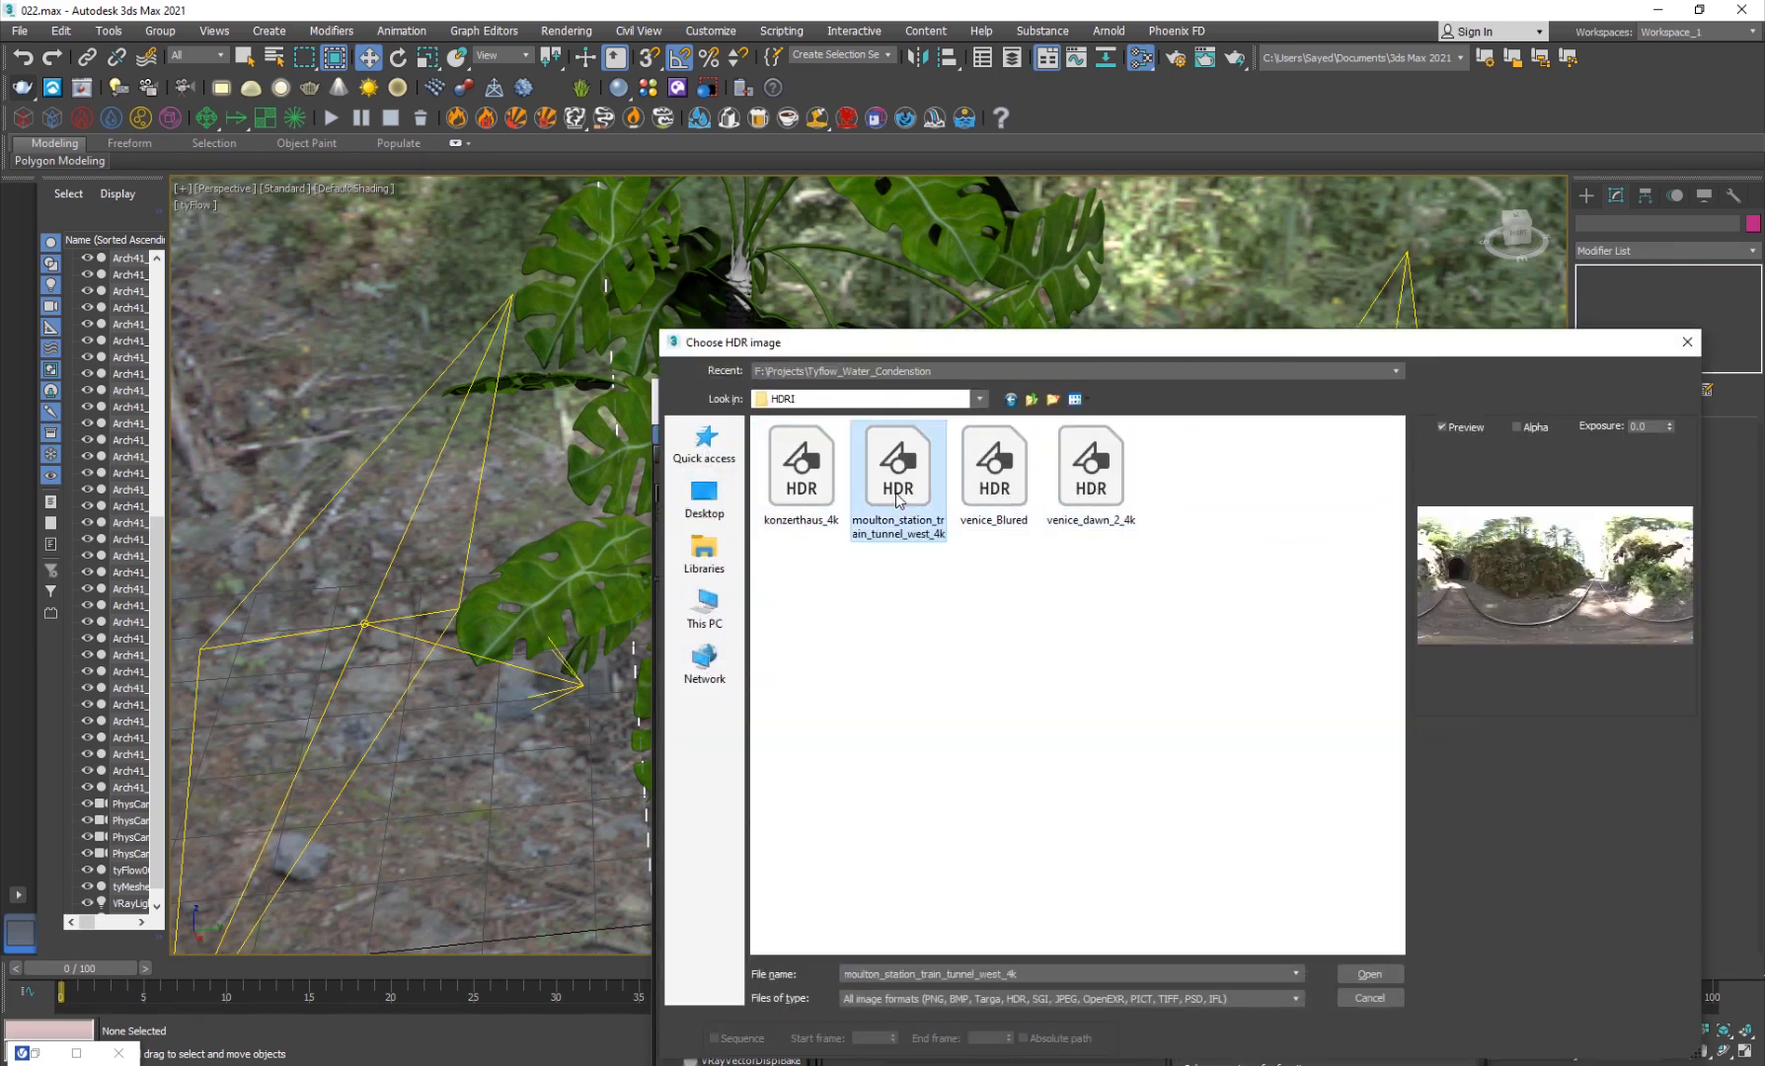
{"action": "left_click", "coordinate": [1369, 974]}
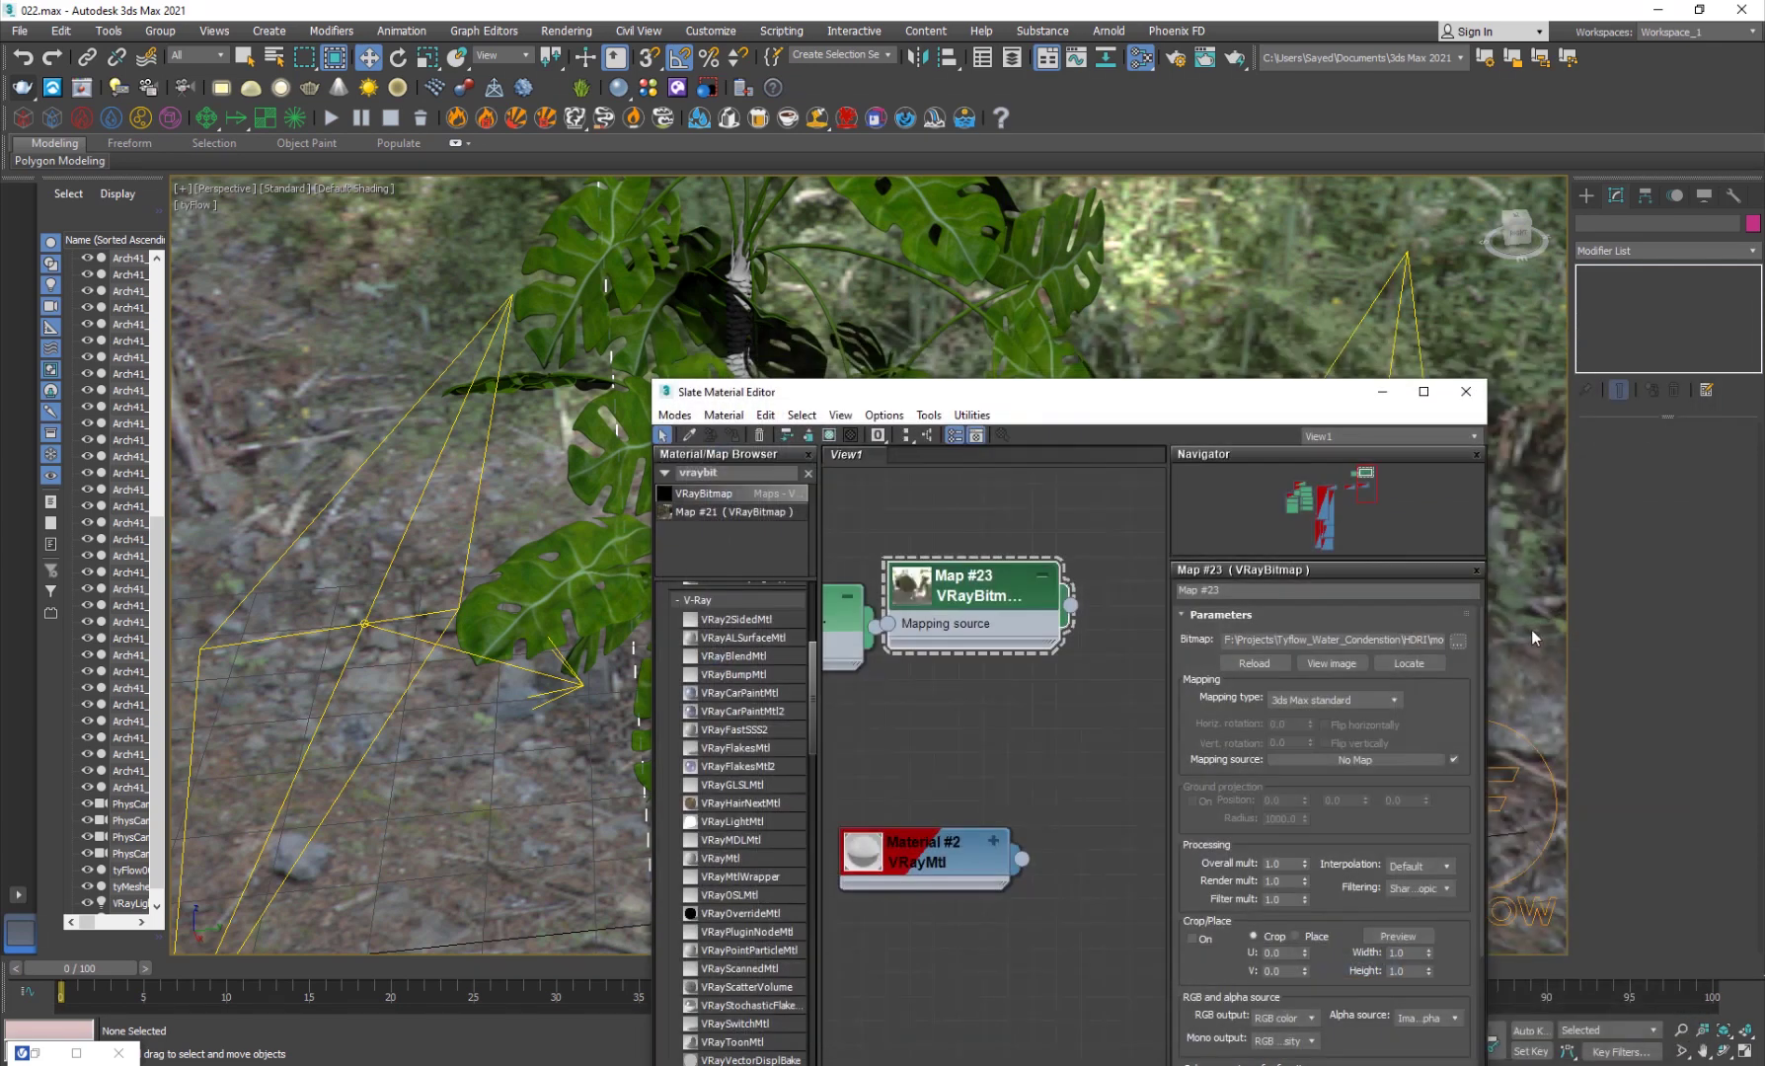
{"action": "left_click", "coordinate": [1375, 699]}
{"action": "left_click", "coordinate": [1313, 748]}
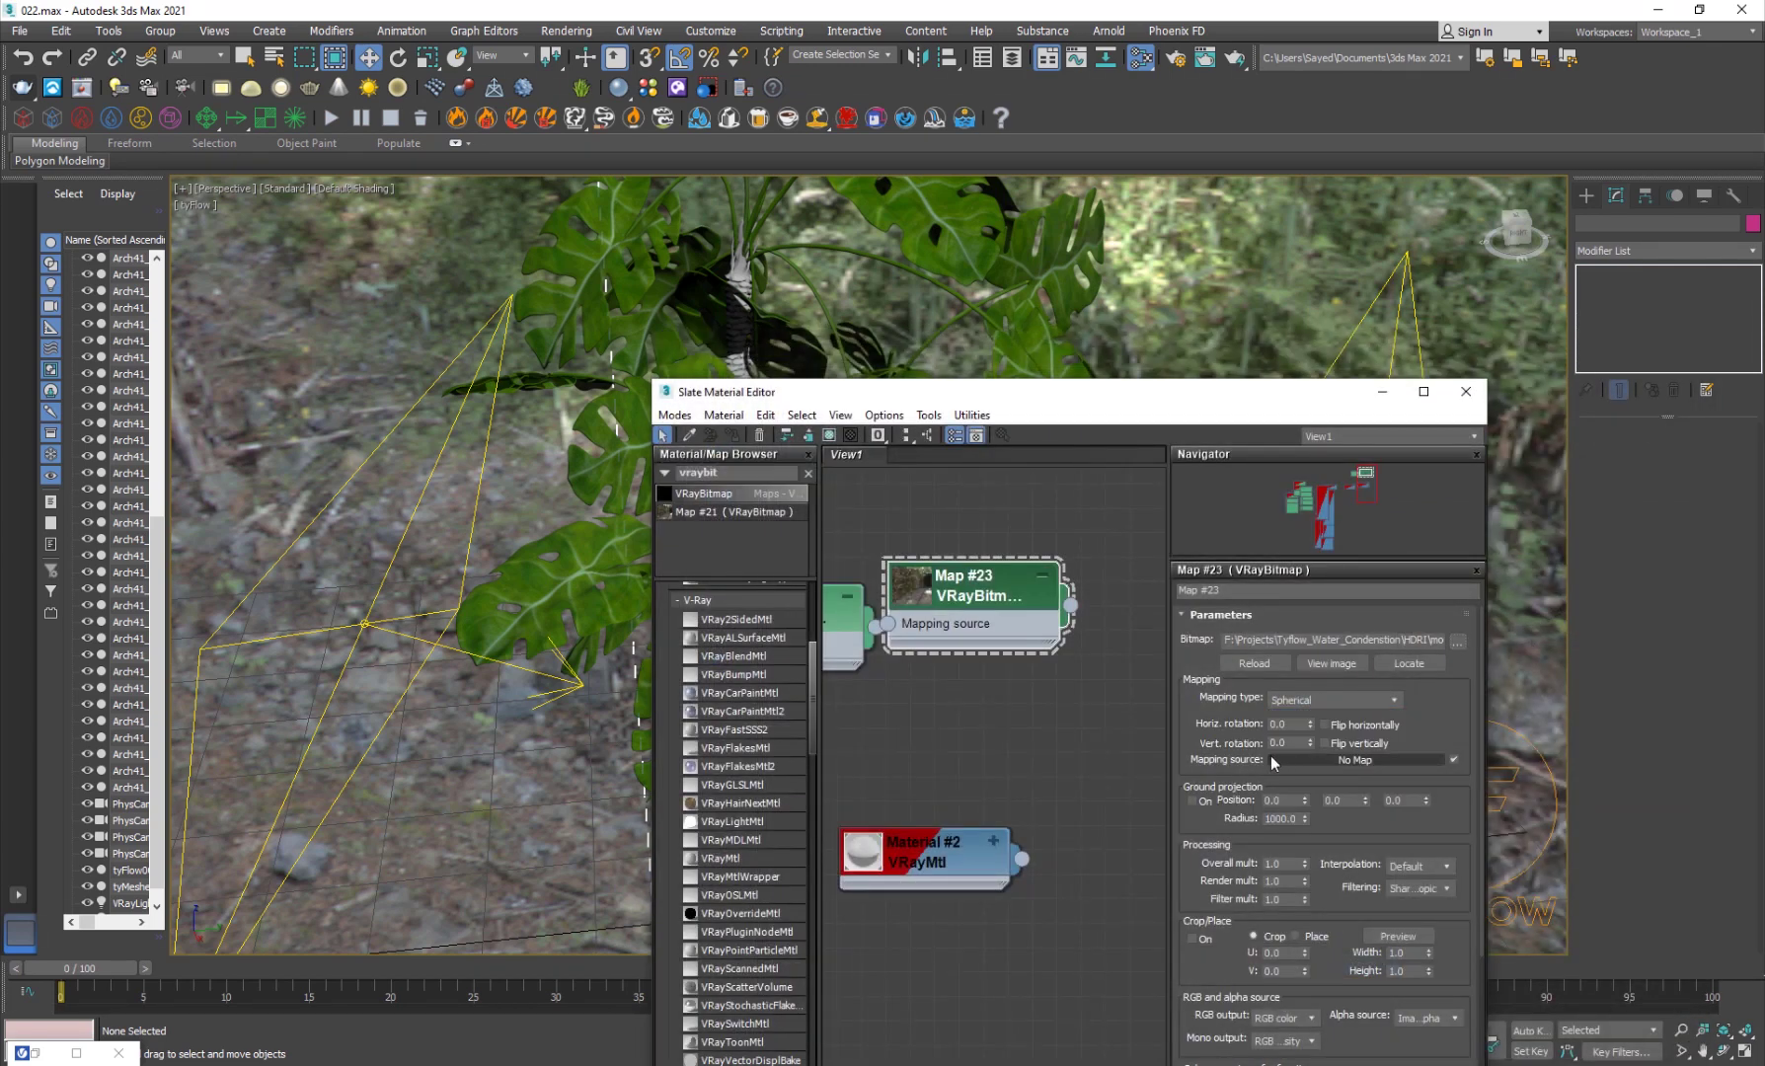
- Wire Map #23 into the Environment Map slot of Environment and Effects
{"action": "left_click_drag", "start_coordinate": [861, 401], "coordinate": [660, 402]}
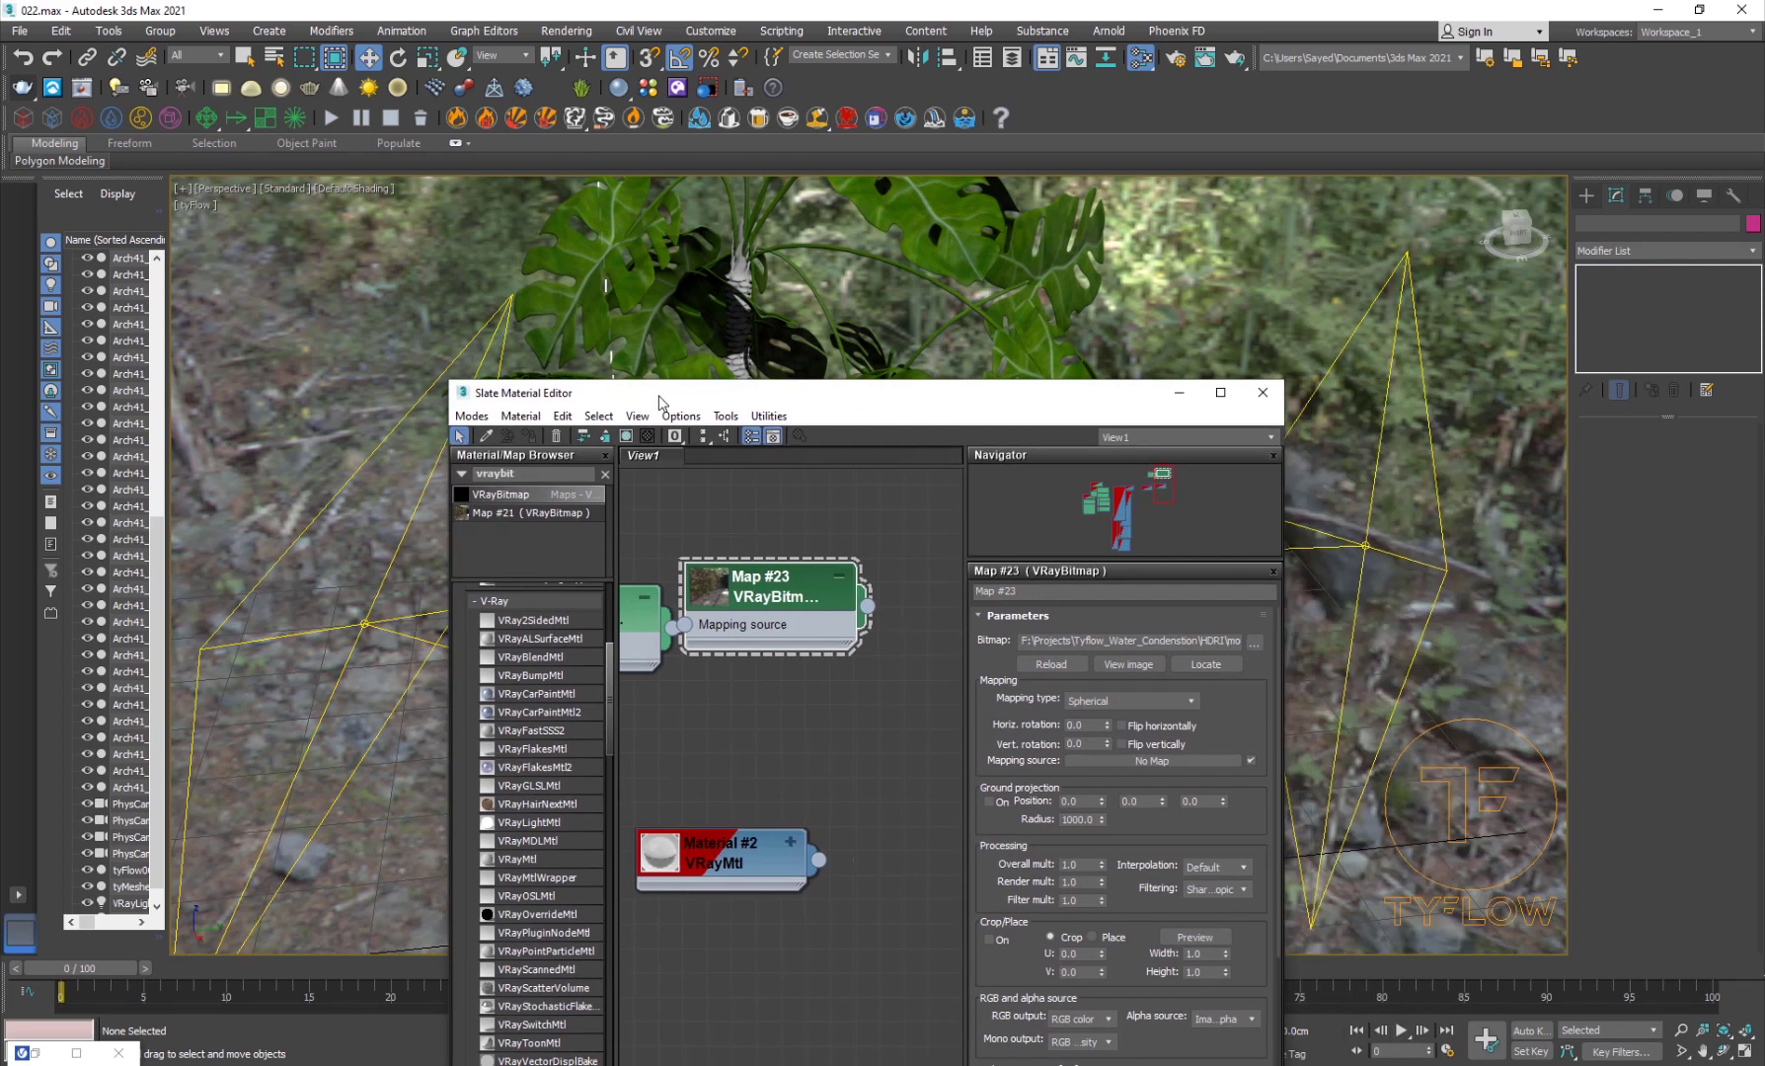
{"action": "left_click", "coordinate": [581, 30]}
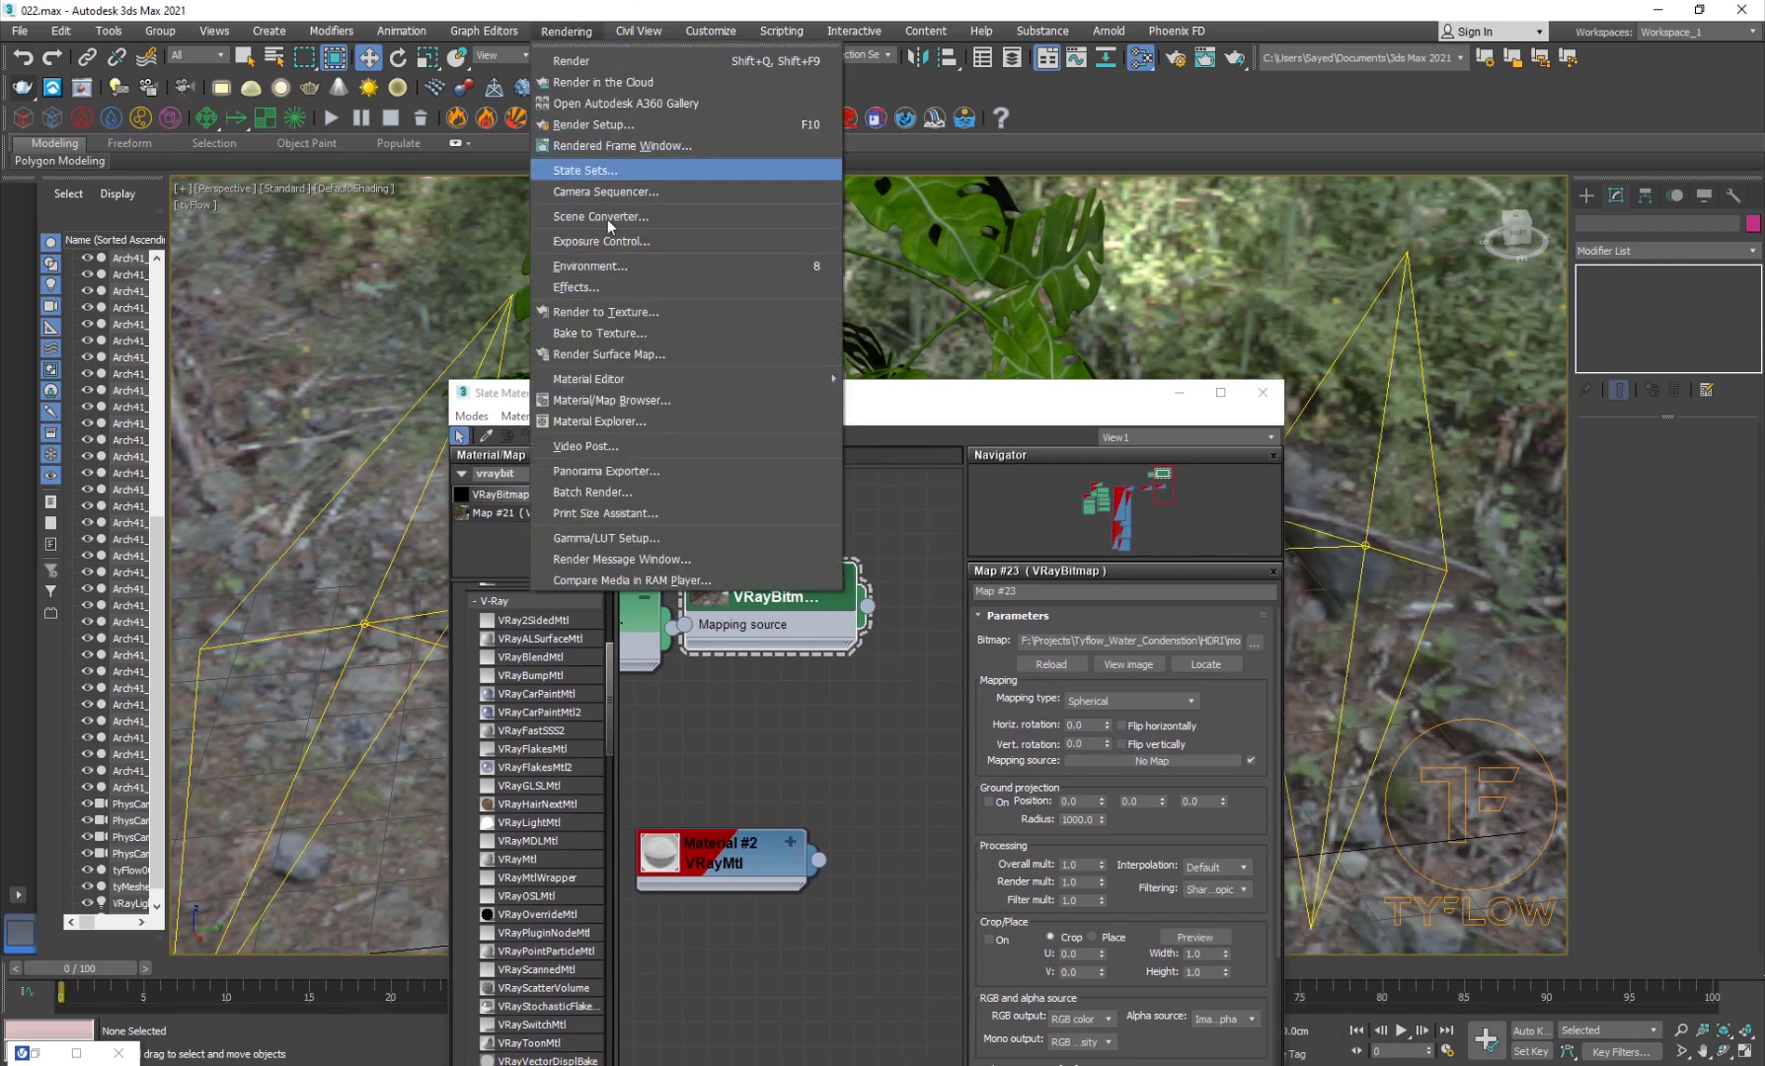
{"action": "left_click", "coordinate": [609, 264]}
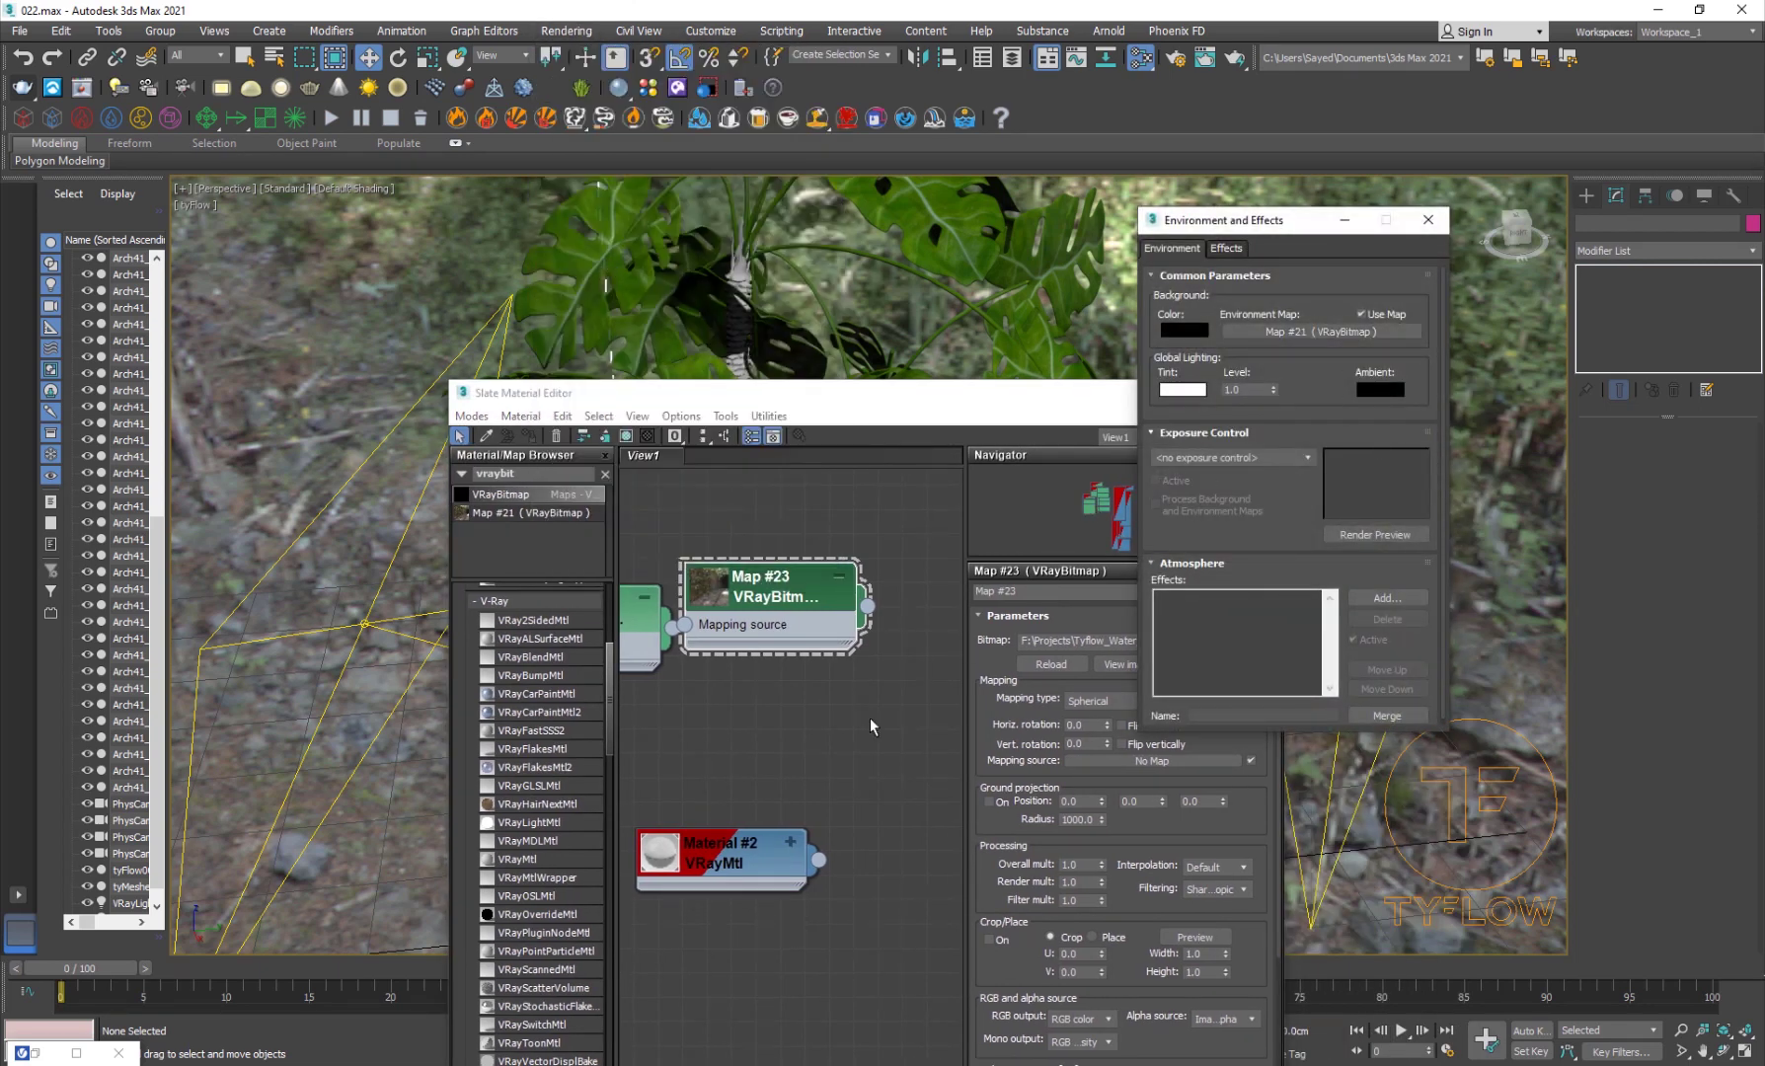
{"action": "left_click_drag", "start_coordinate": [867, 606], "coordinate": [1328, 334]}
{"action": "left_click", "coordinate": [1270, 538]}
- Link Map #23 as an instance to V-Ray's reflection/refraction environment in Render Setup
{"action": "left_click", "coordinate": [571, 32]}
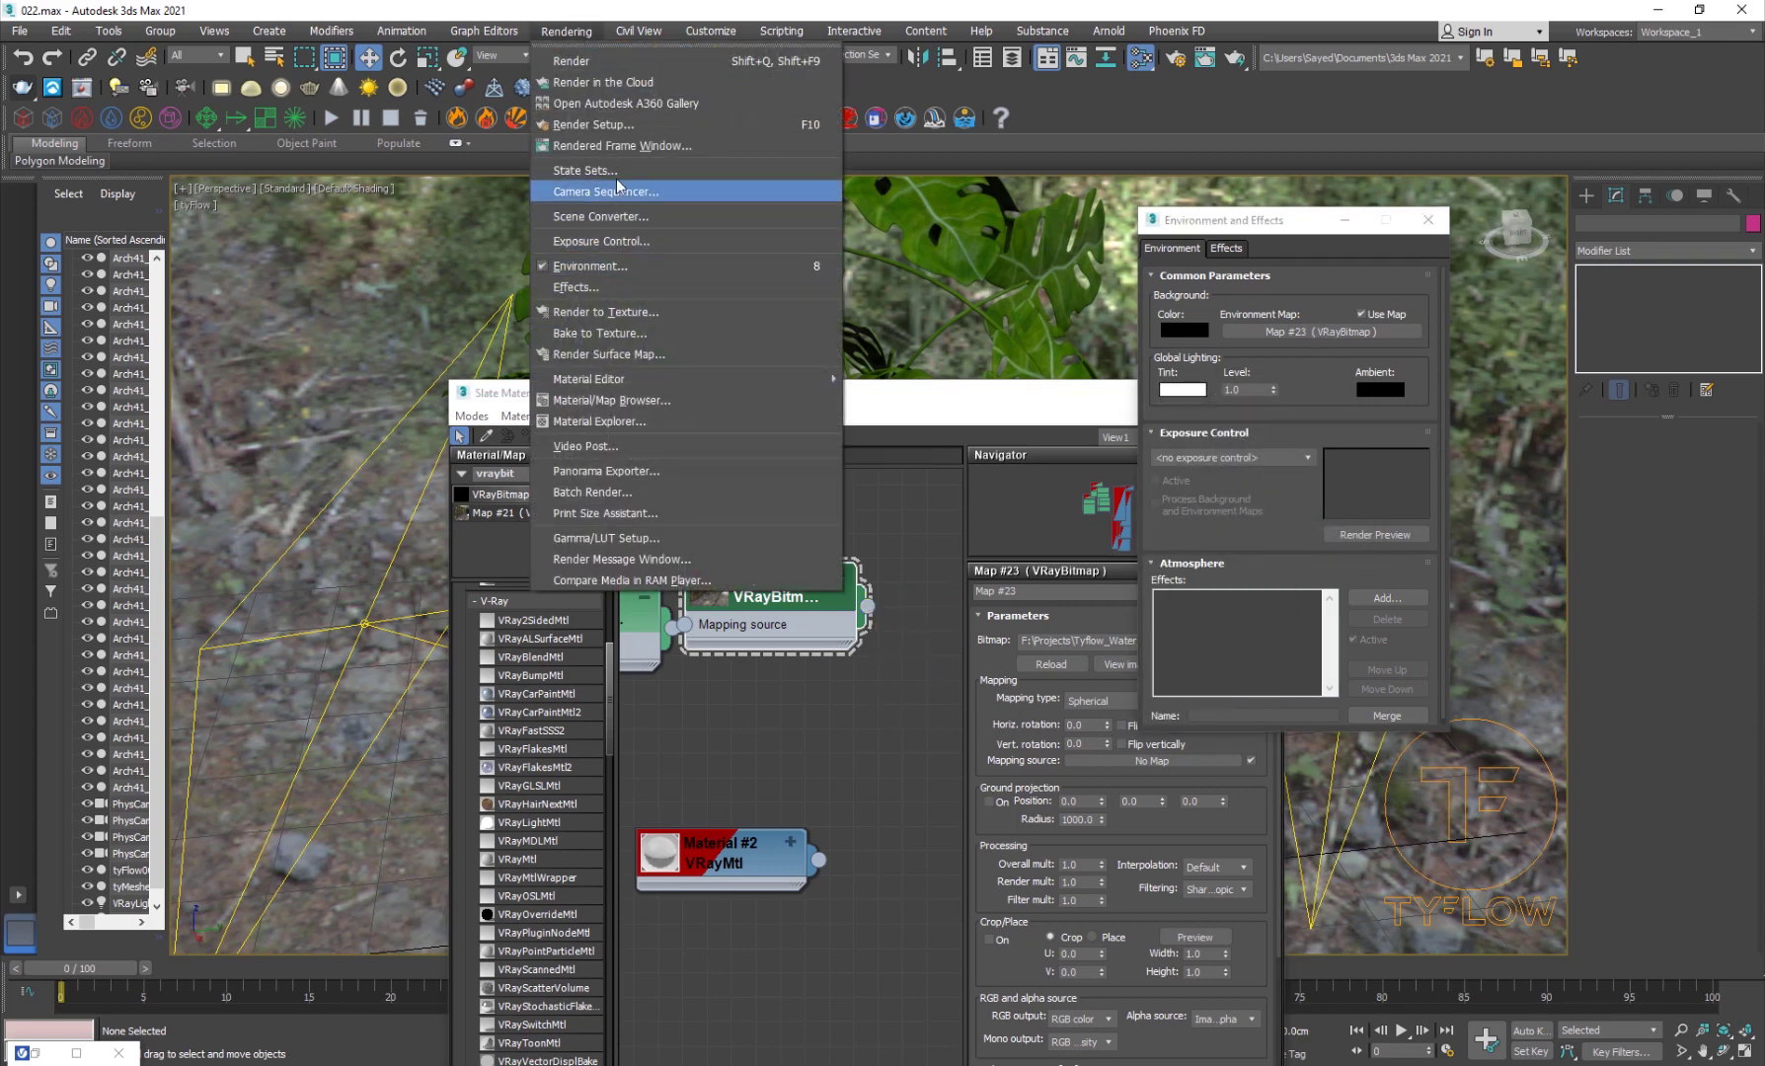
{"action": "left_click", "coordinate": [619, 127]}
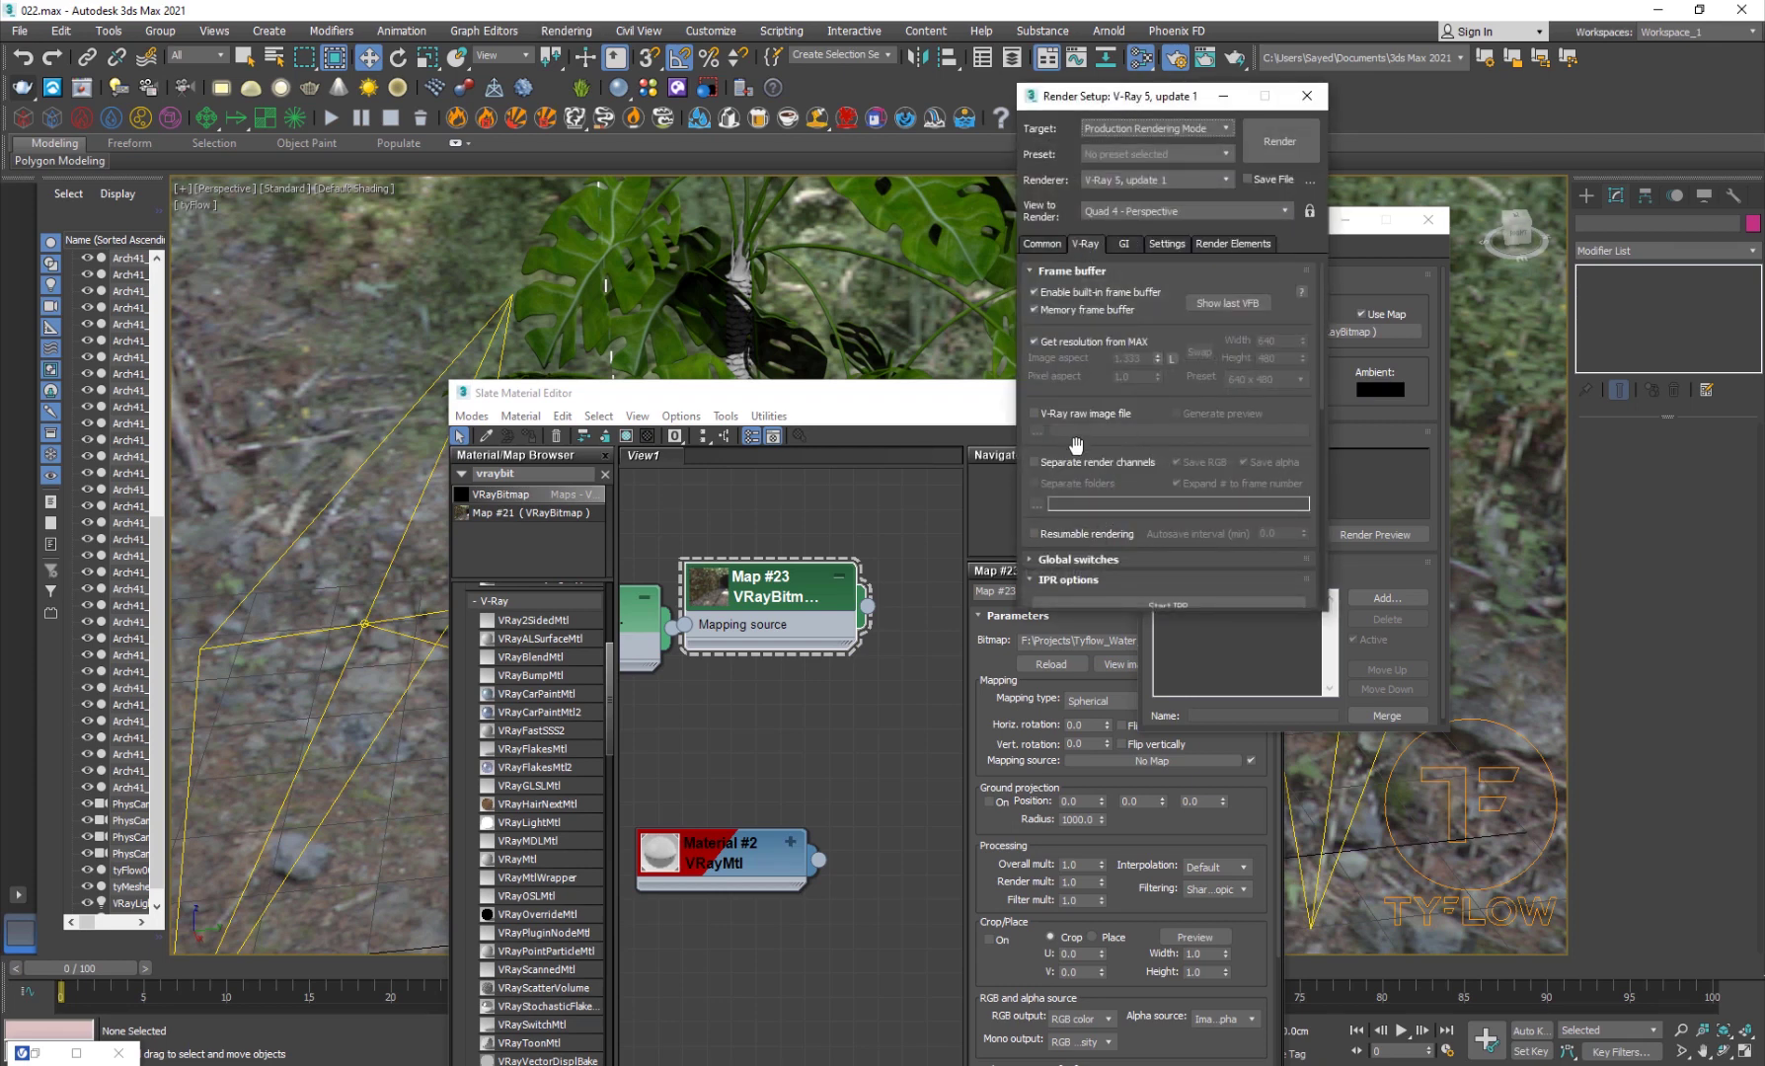
{"action": "scroll", "coordinate": [1097, 407], "scroll_direction": "down", "scroll_amount": 3}
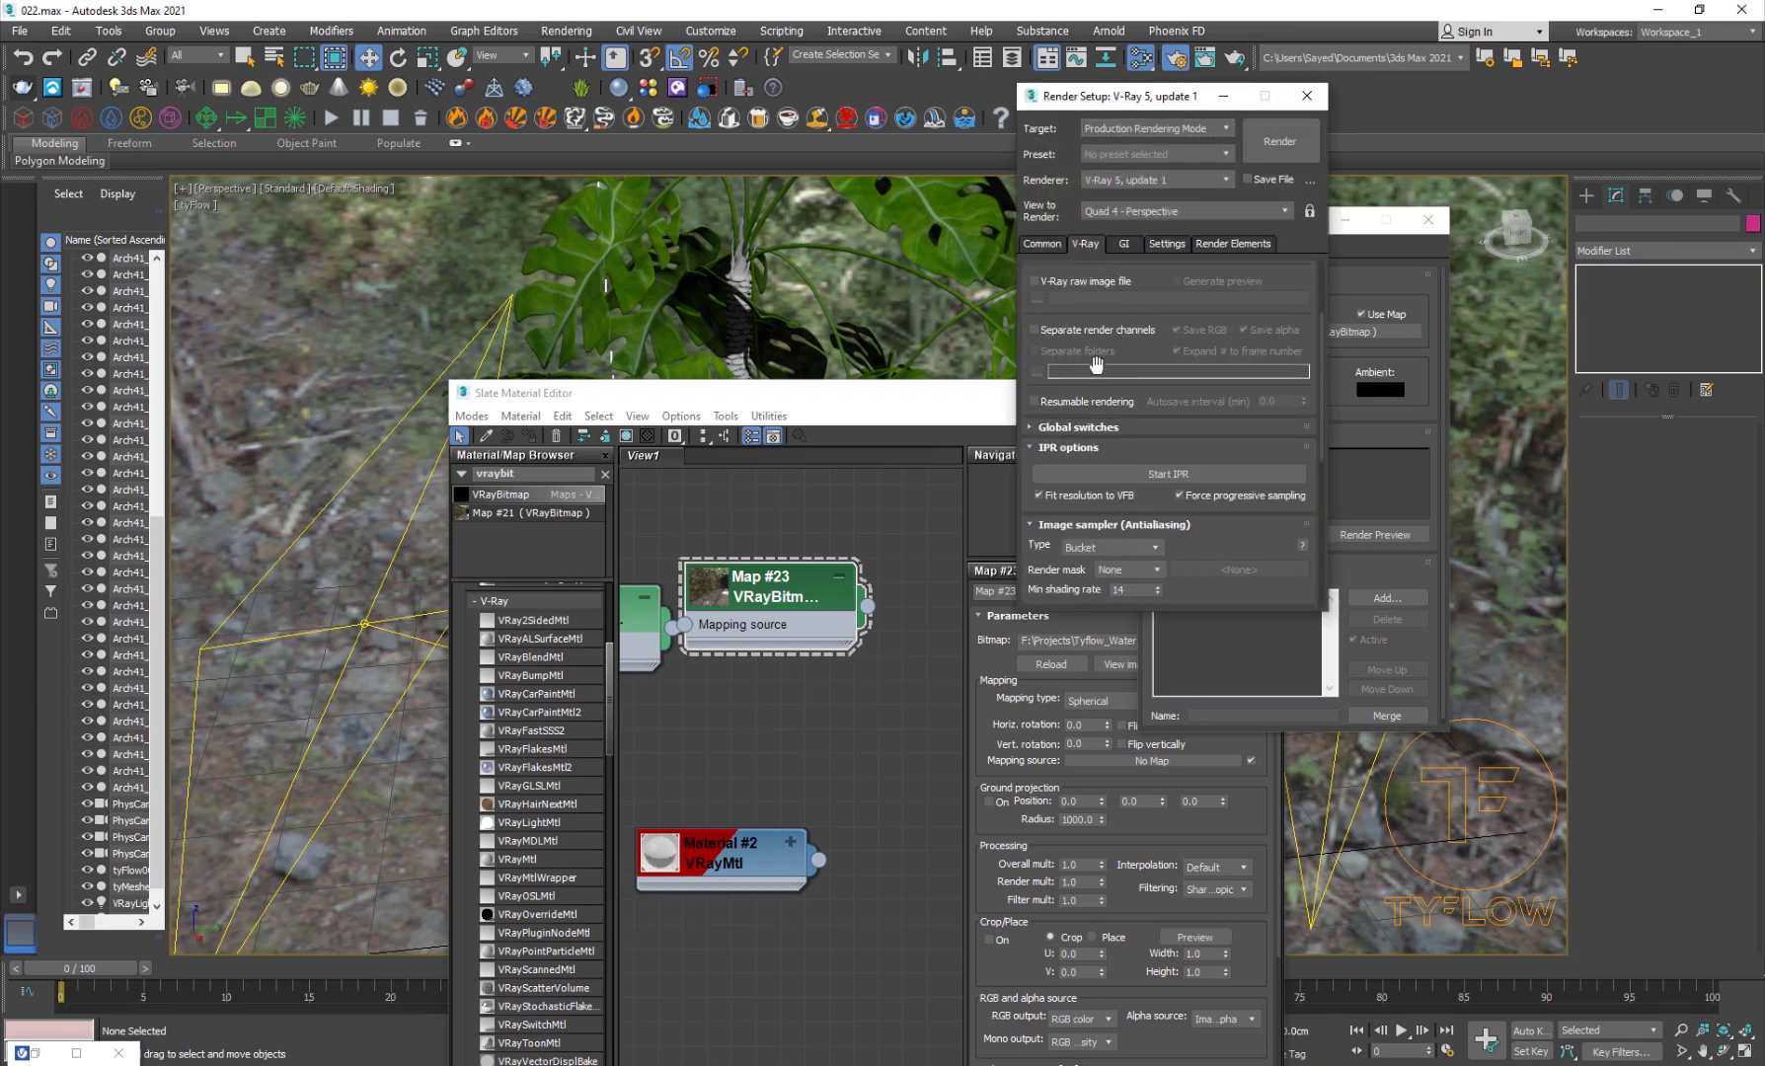
{"action": "scroll", "coordinate": [1097, 385], "scroll_direction": "down", "scroll_amount": 3}
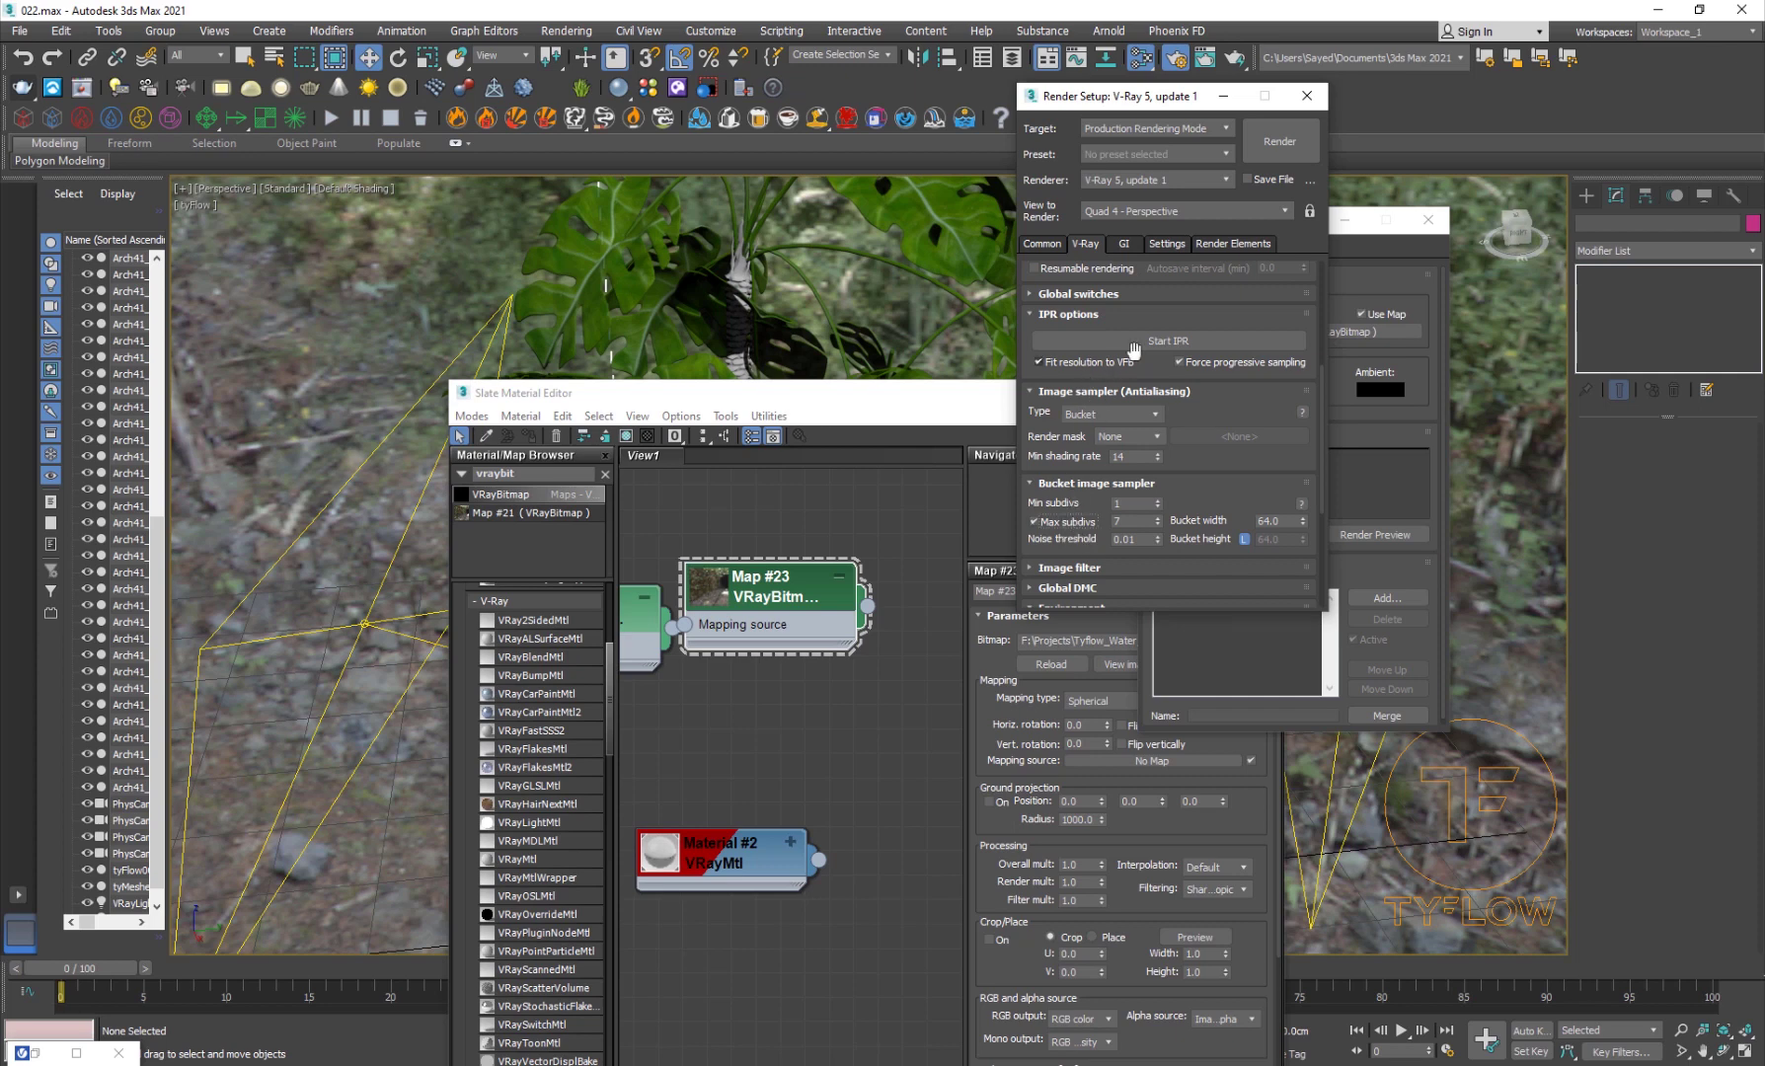
{"action": "scroll", "coordinate": [1159, 365], "scroll_direction": "down", "scroll_amount": 5}
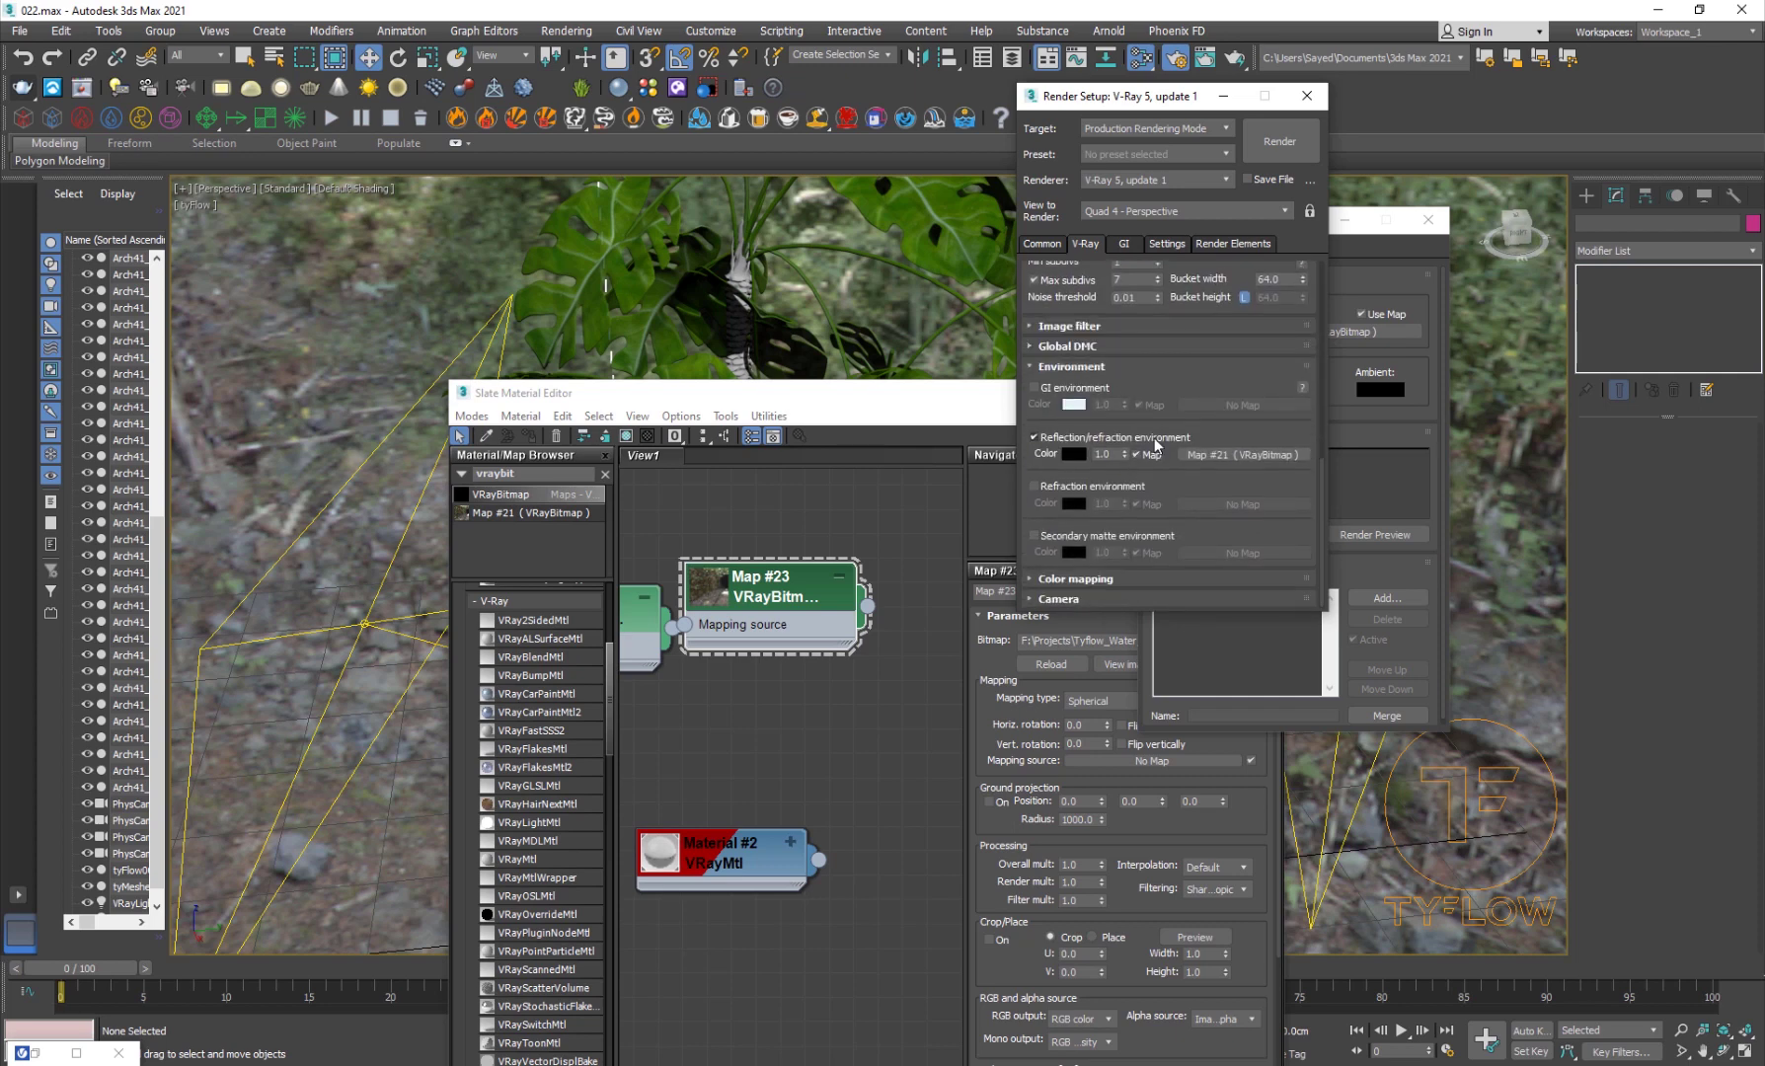
{"action": "left_click_drag", "start_coordinate": [867, 605], "coordinate": [804, 505]}
{"action": "left_click_drag", "start_coordinate": [851, 395], "coordinate": [456, 292]}
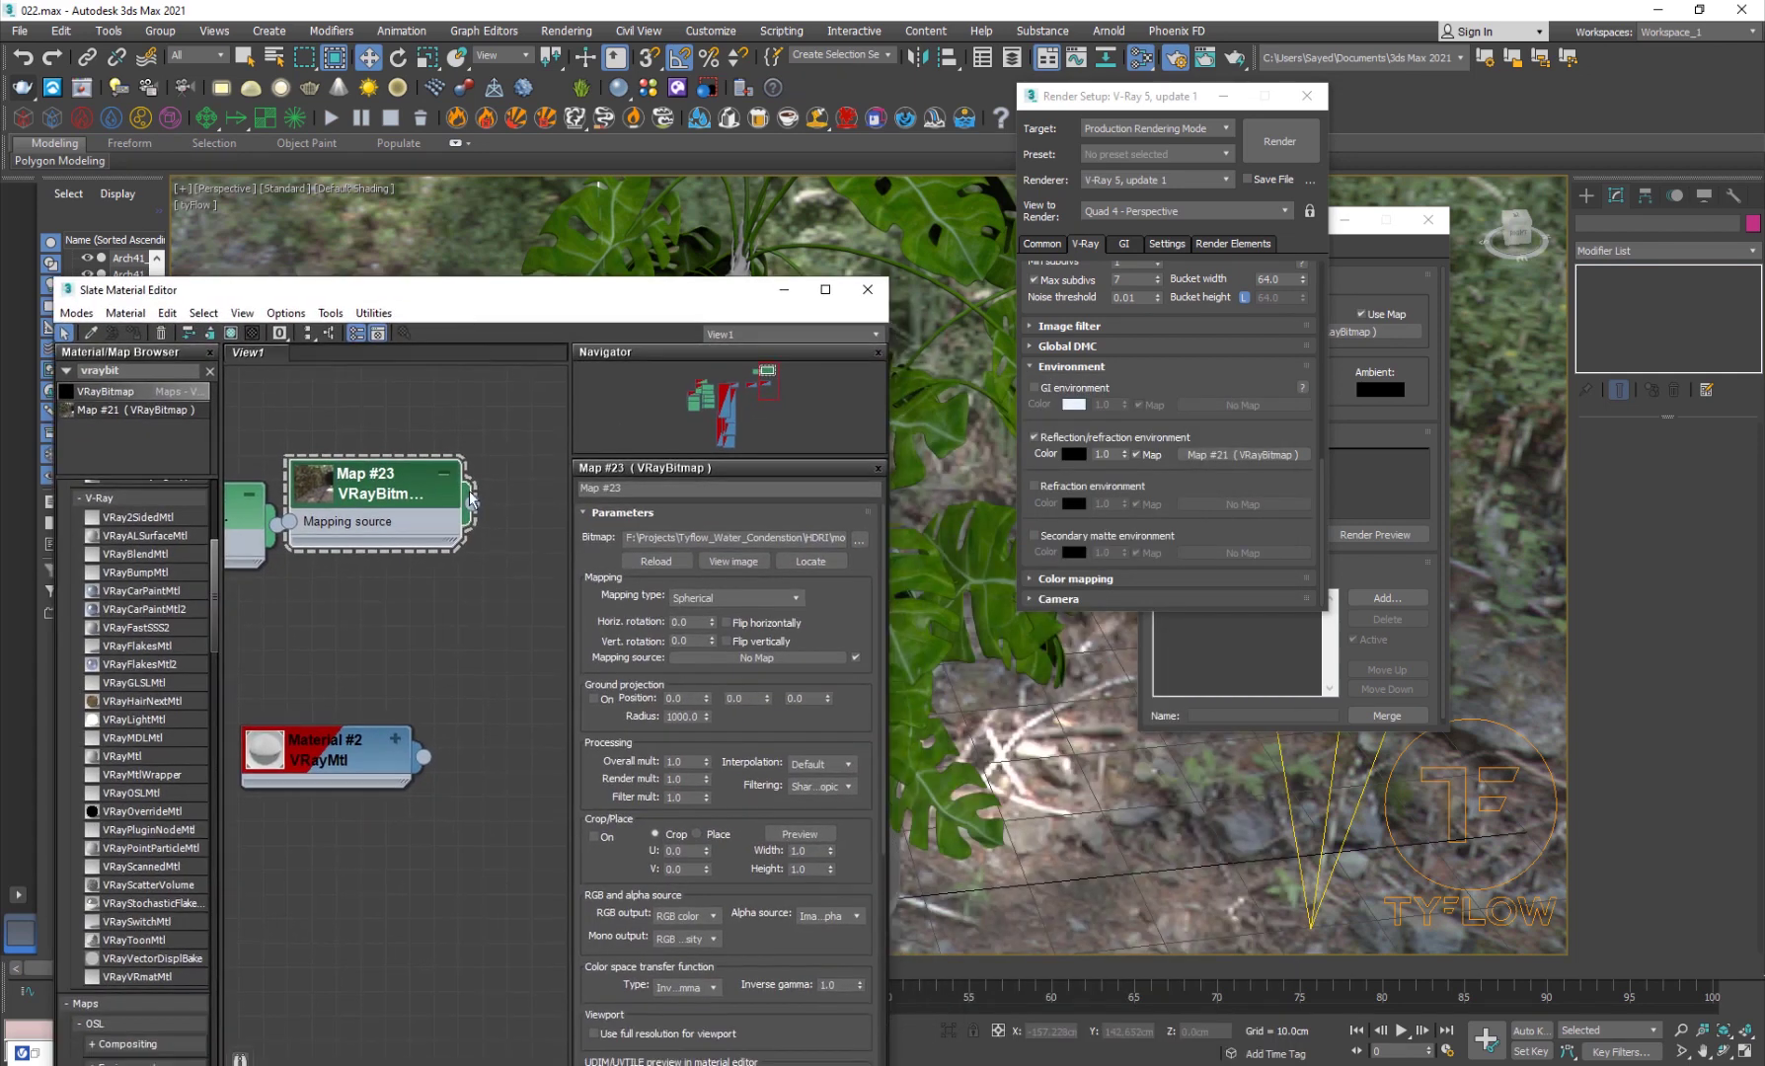
{"action": "left_click_drag", "start_coordinate": [472, 500], "coordinate": [1212, 456]}
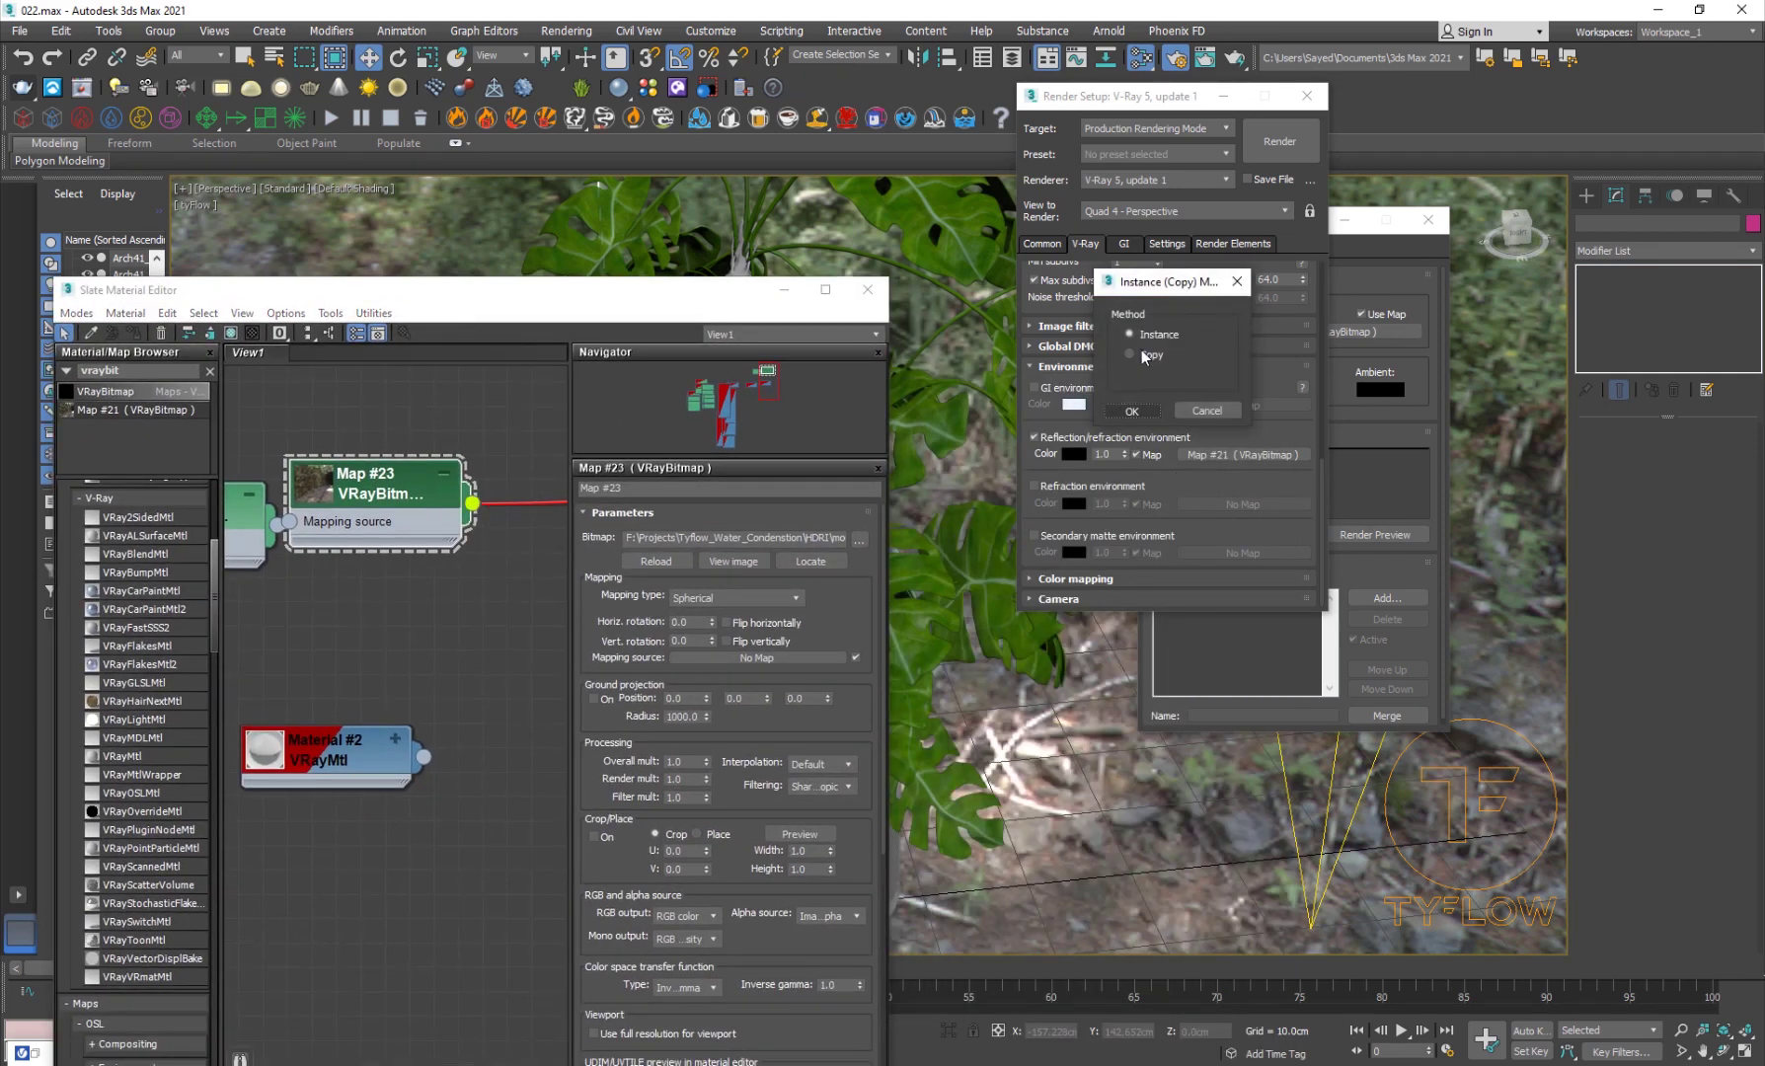
{"action": "left_click", "coordinate": [1130, 408]}
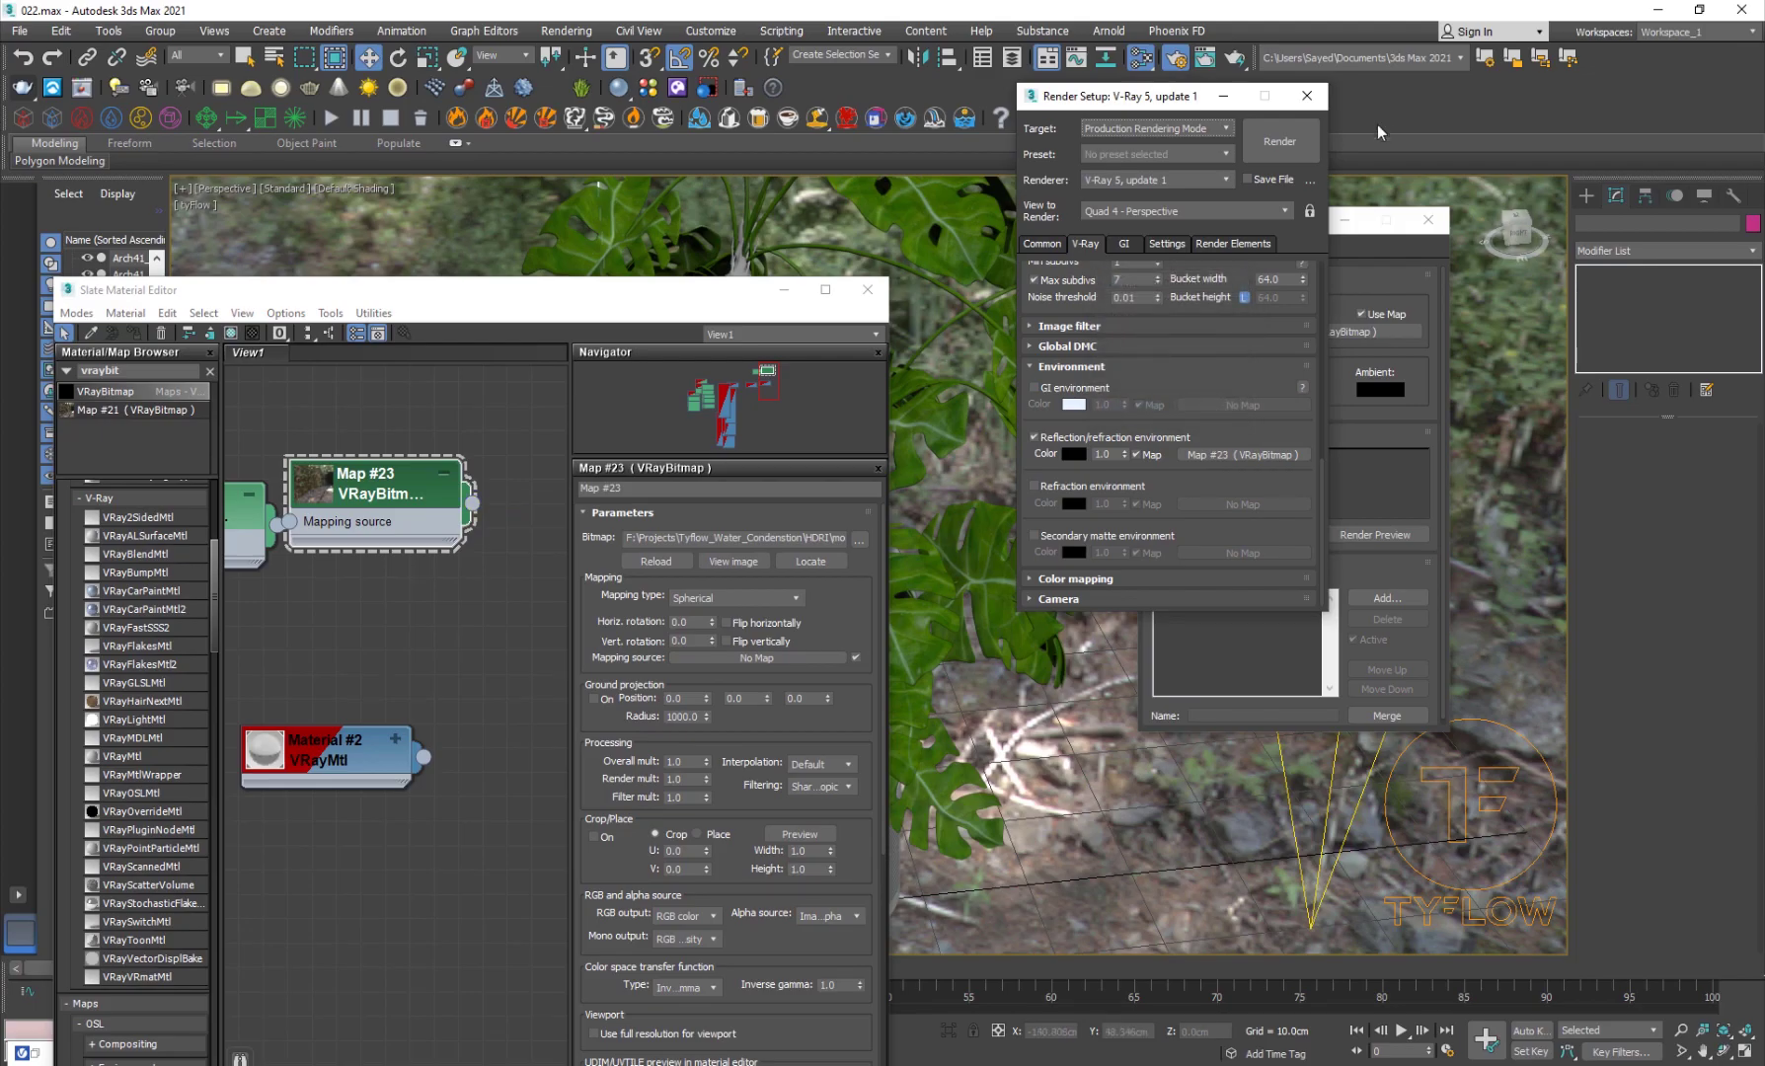
{"action": "left_click", "coordinate": [1307, 96]}
{"action": "key", "text": "m"}
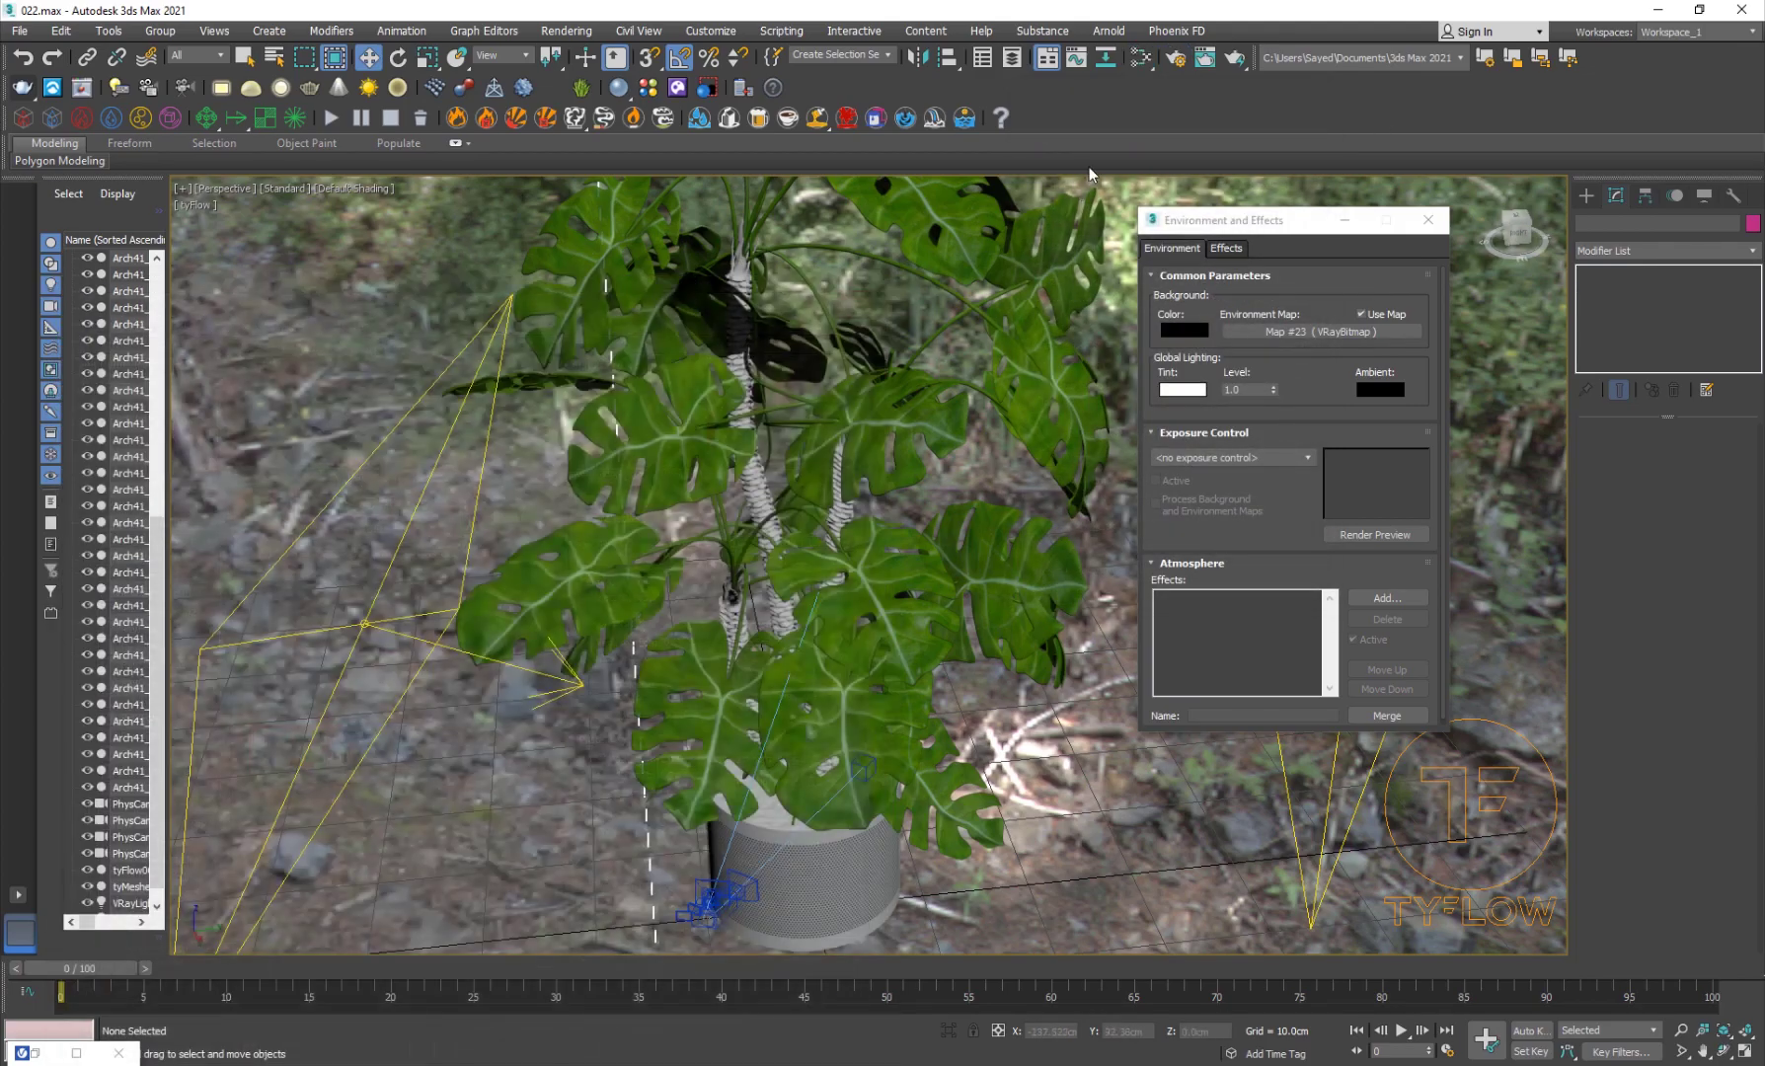
{"action": "mouse_move", "coordinate": [690, 644]}
{"action": "middle_mouse_down", "text": "alt"}
{"action": "mouse_move", "coordinate": [746, 629]}
{"action": "mouse_move", "coordinate": [702, 651]}
{"action": "middle_mouse_up", "text": "alt"}
{"action": "scroll", "coordinate": [703, 651], "scroll_direction": "down", "scroll_amount": 5}
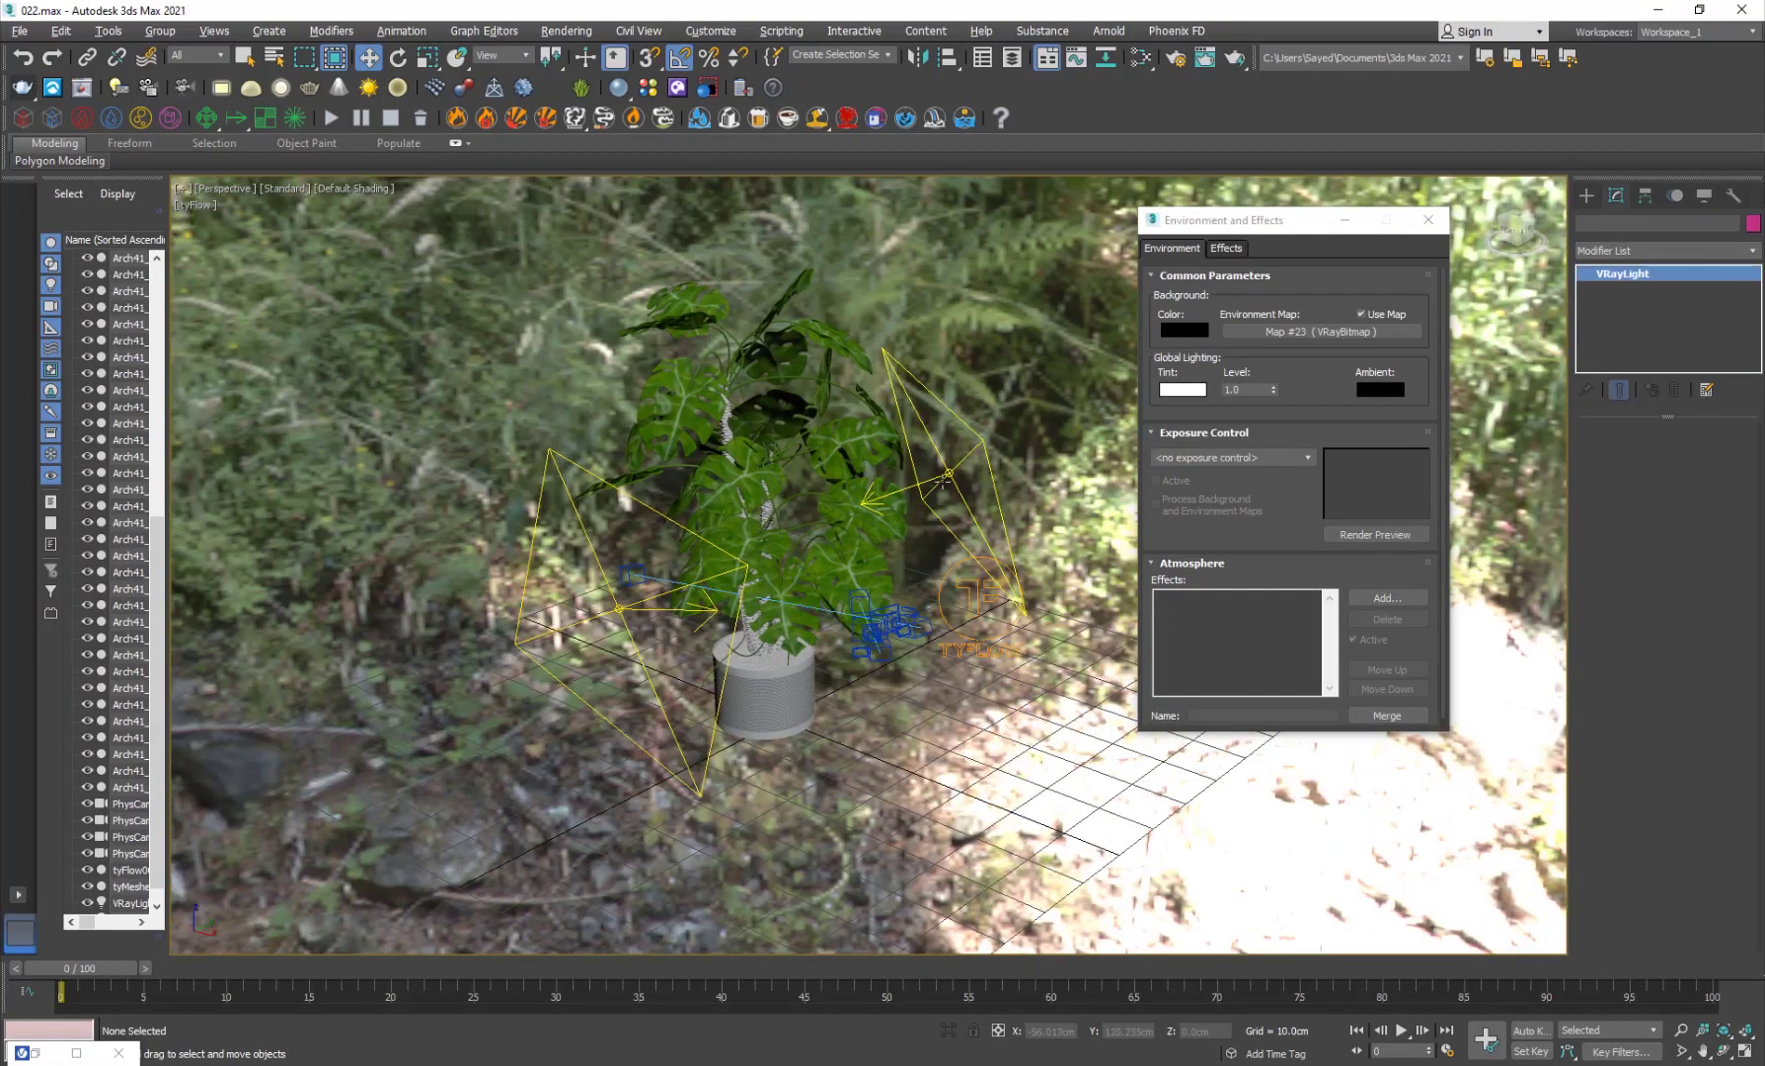
{"action": "left_click", "coordinate": [943, 481]}
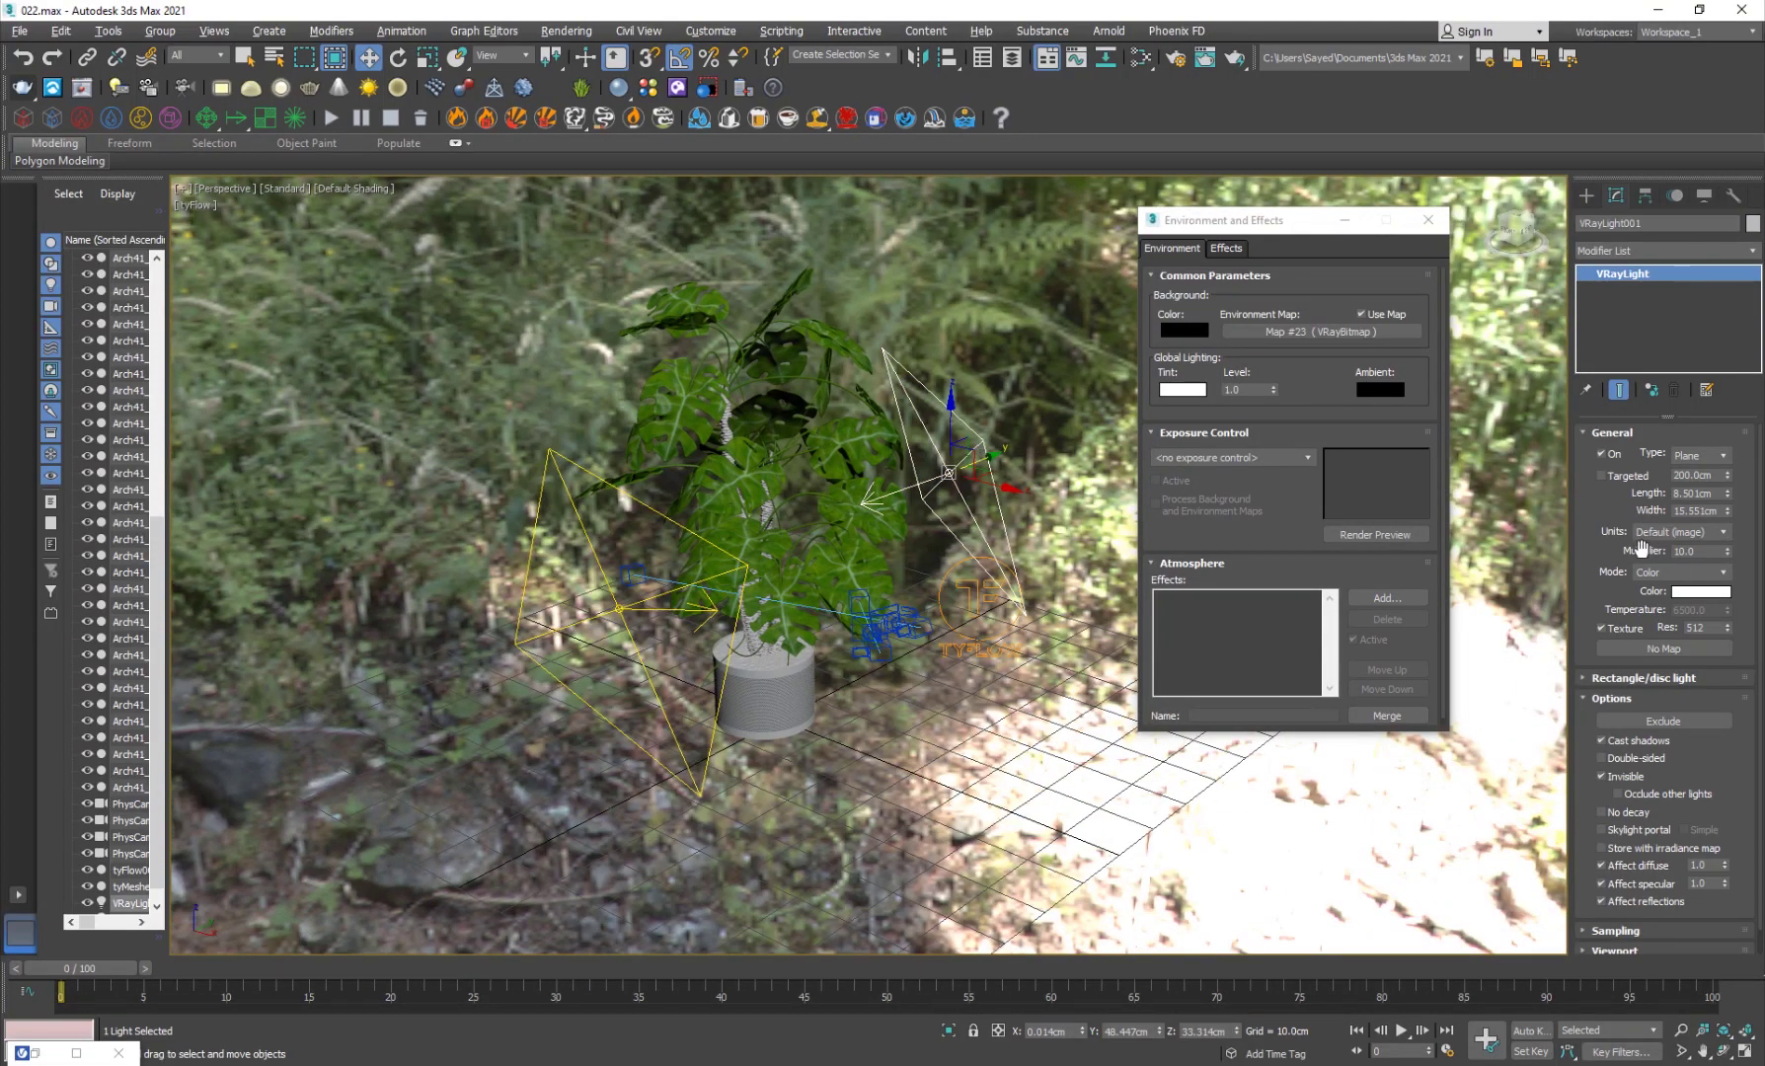
{"action": "scroll", "coordinate": [1638, 667], "scroll_direction": "down", "scroll_amount": 1}
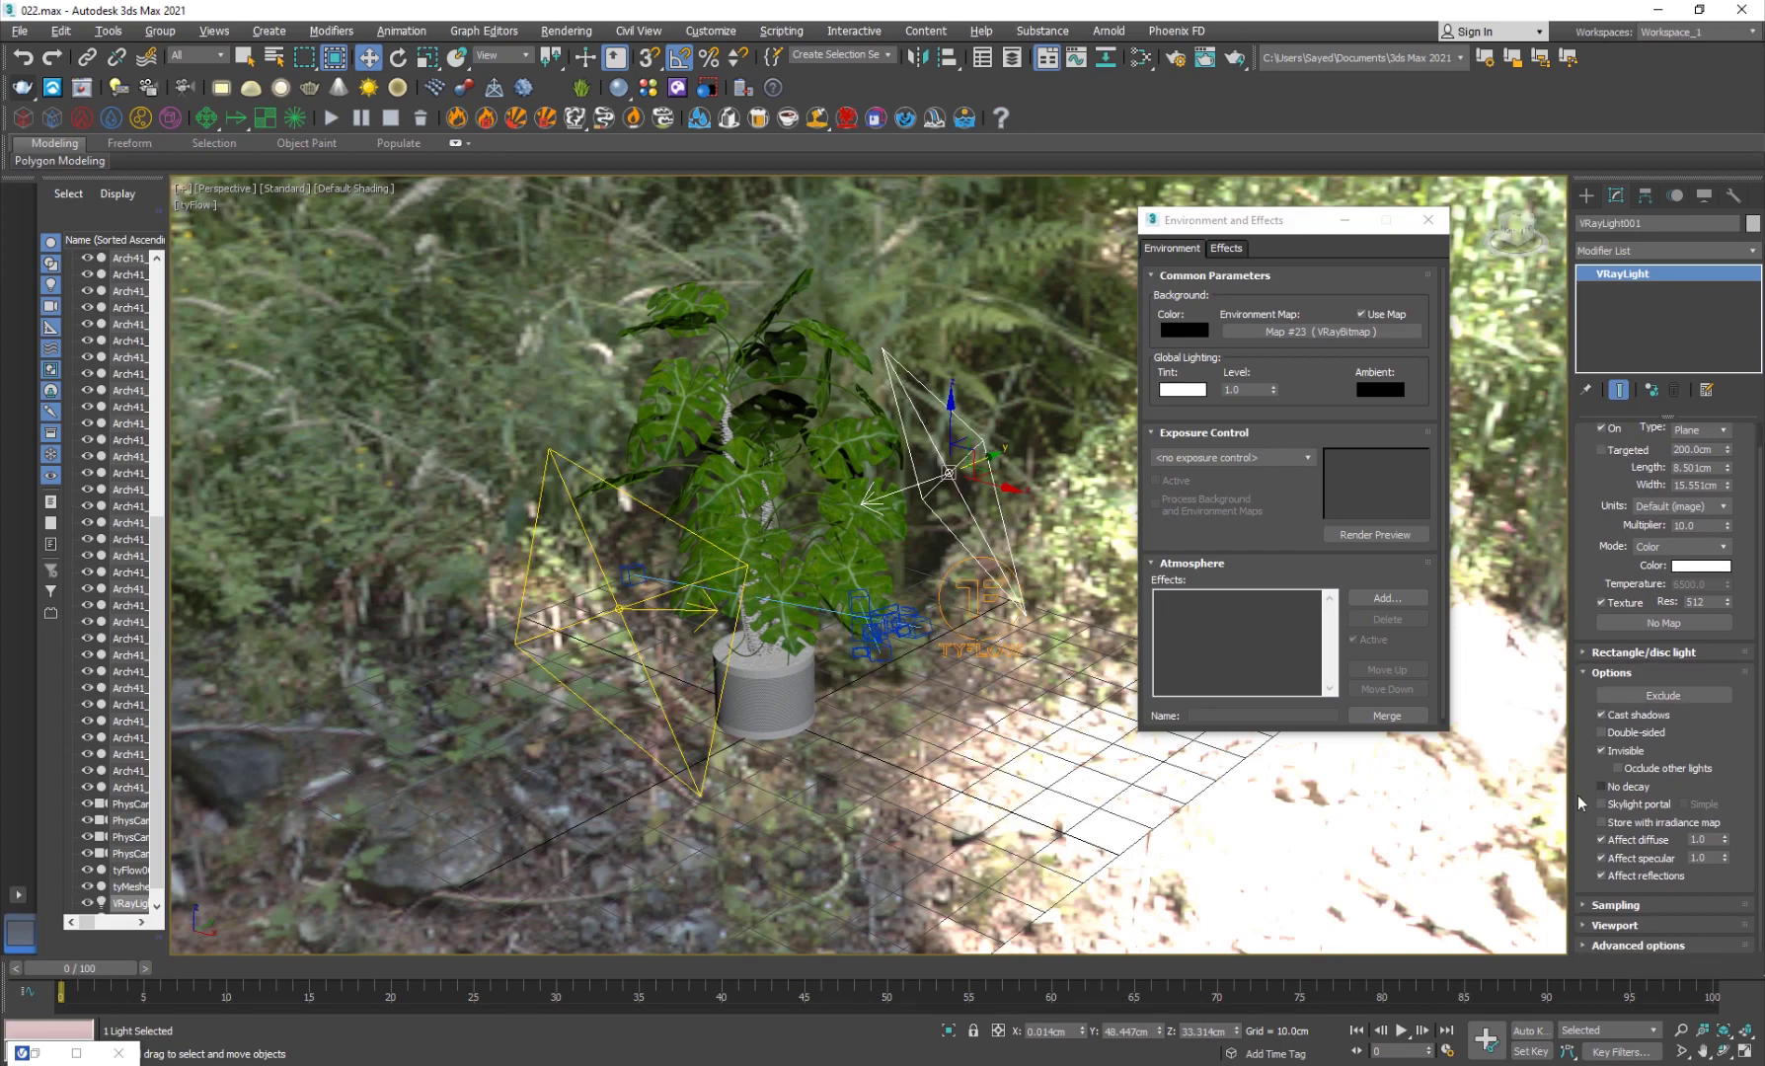
{"action": "scroll", "coordinate": [773, 609], "scroll_direction": "up", "scroll_amount": 3}
- Switch the viewport to look through PhysCamera002
{"action": "scroll", "coordinate": [789, 533], "scroll_direction": "up", "scroll_amount": 5}
{"action": "scroll", "coordinate": [790, 534], "scroll_direction": "down", "scroll_amount": 4}
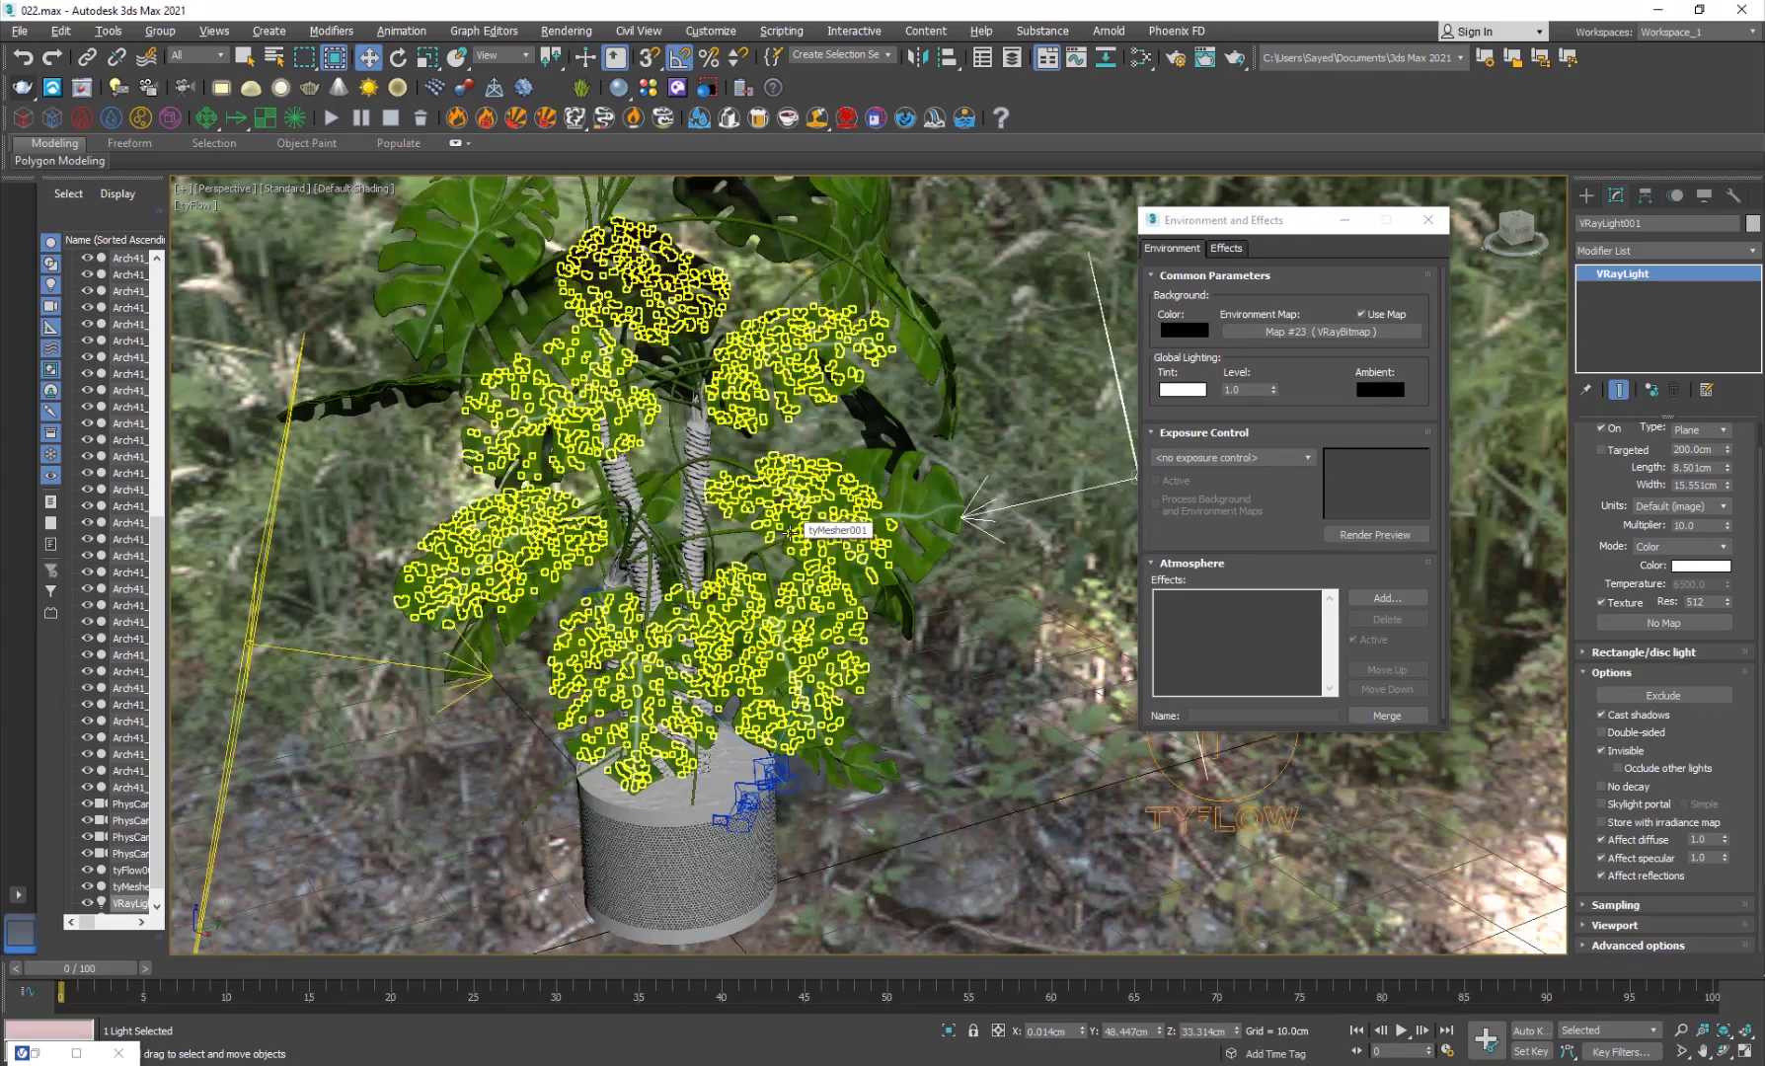
{"action": "key", "text": "c"}
{"action": "left_click", "coordinate": [852, 421]}
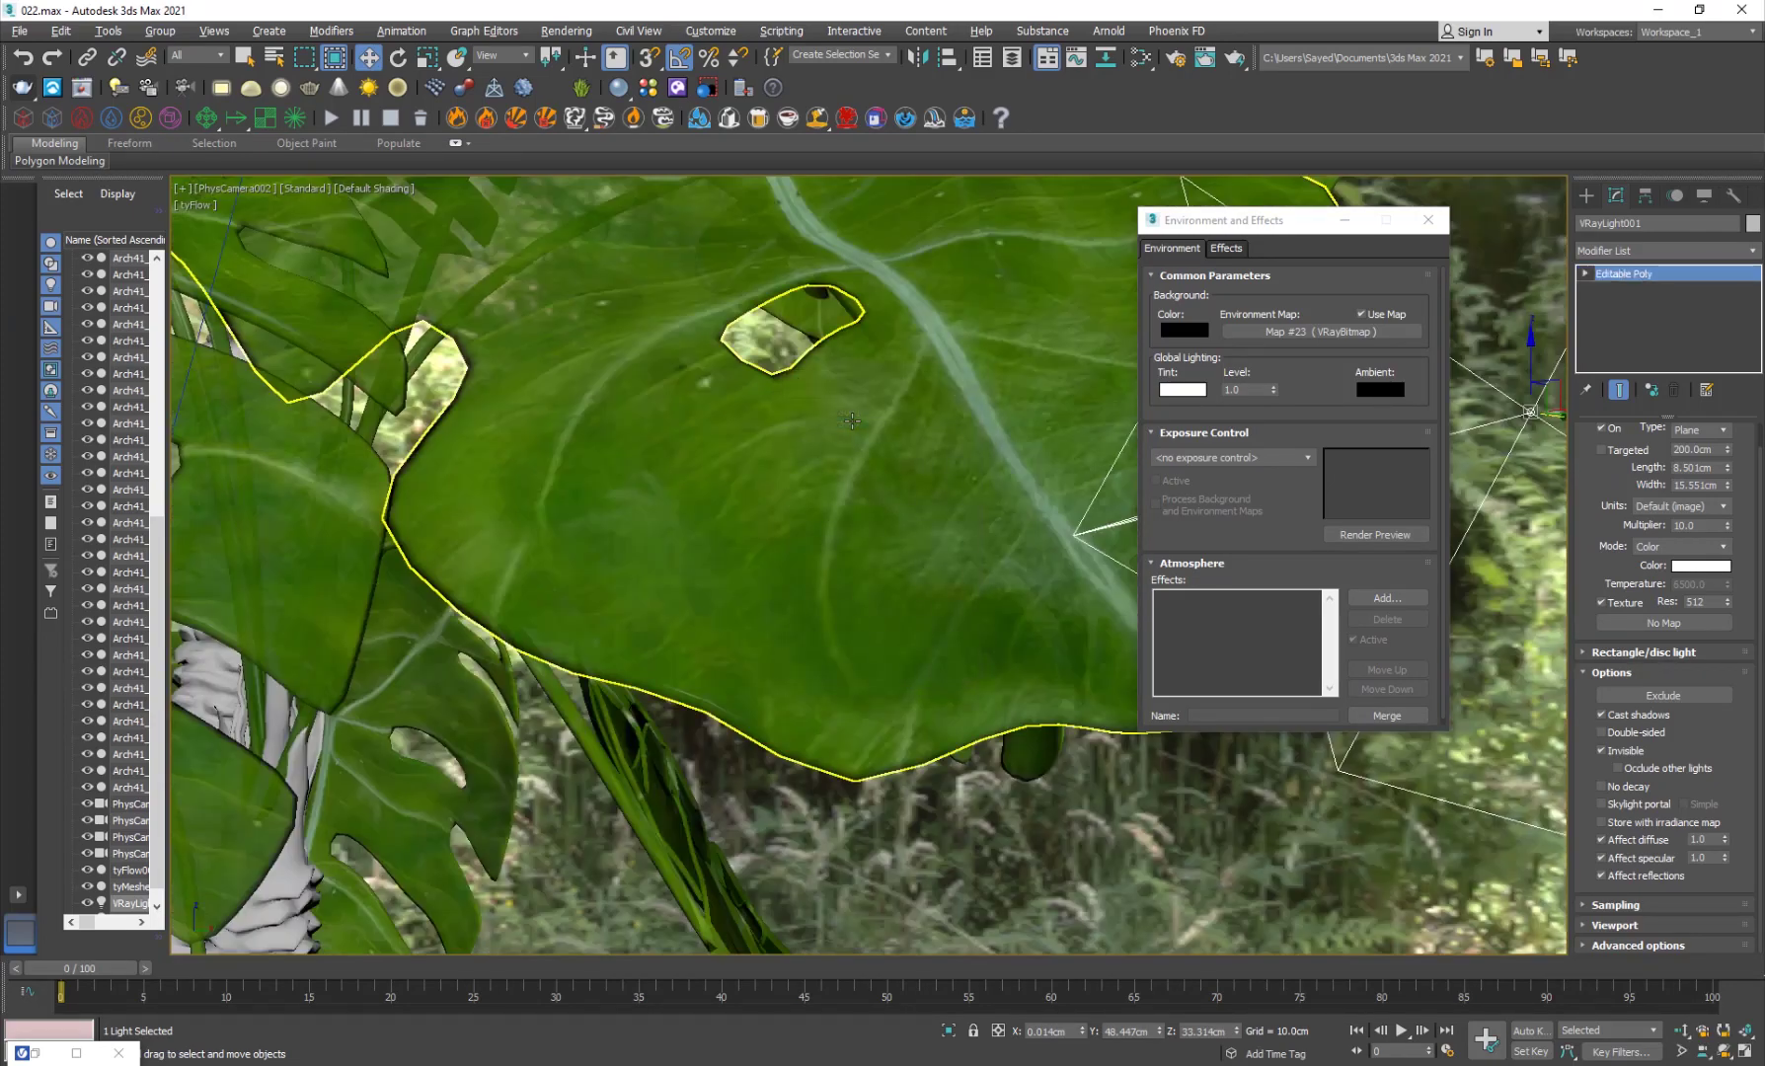
{"action": "left_click", "coordinate": [852, 421]}
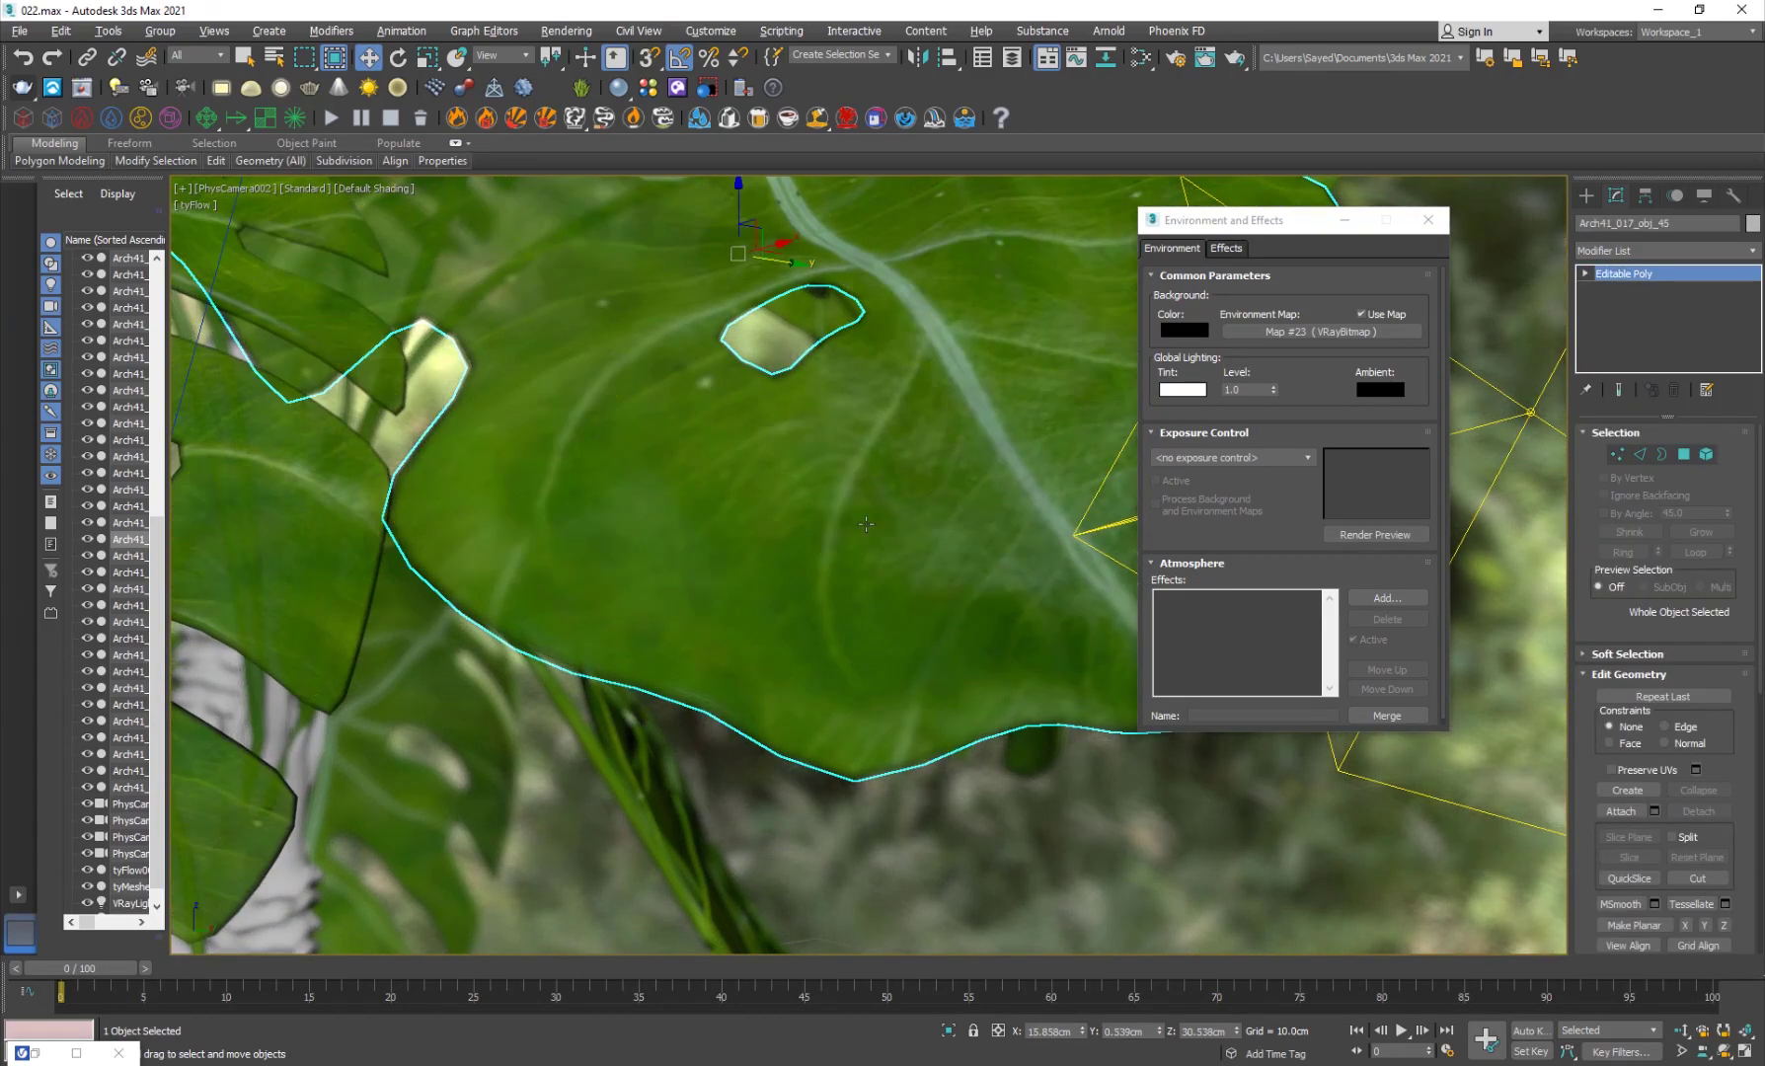
- Select PhysCamera002 from the cameras-only list and view the render at 100%
{"action": "key", "text": "h"}
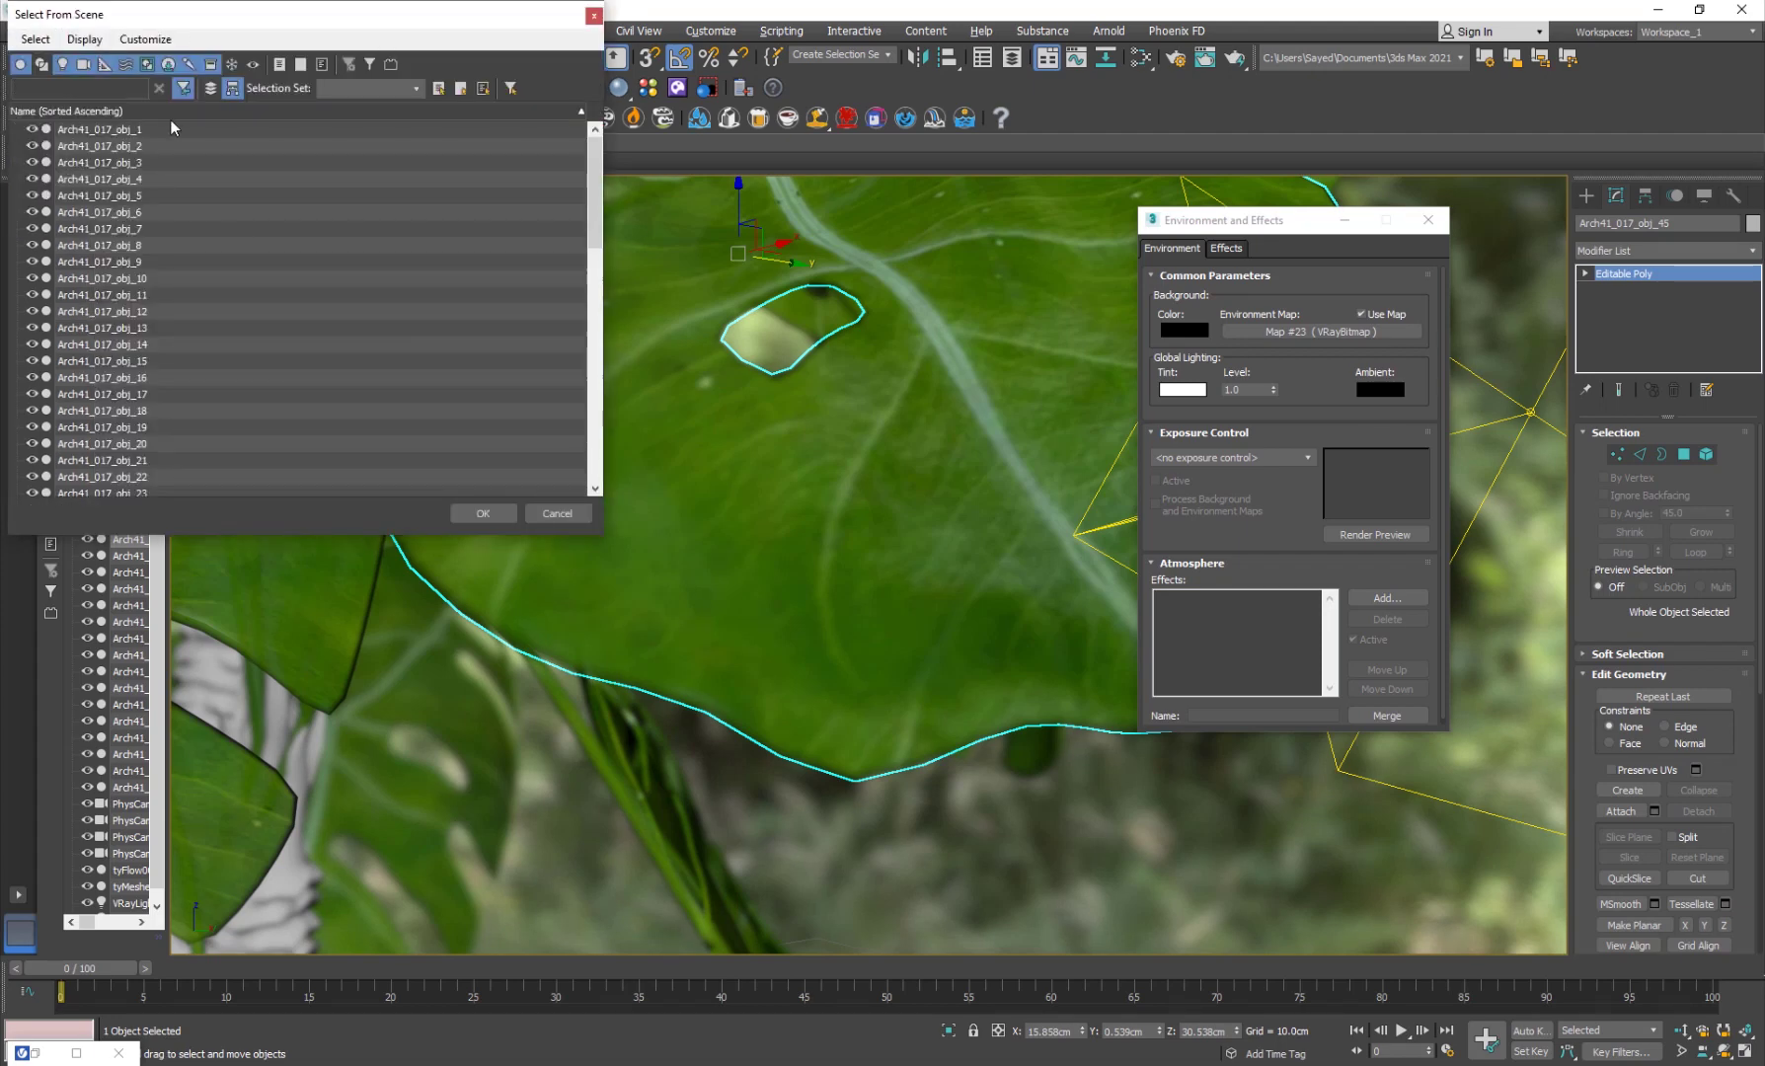
{"action": "left_click", "coordinate": [20, 65]}
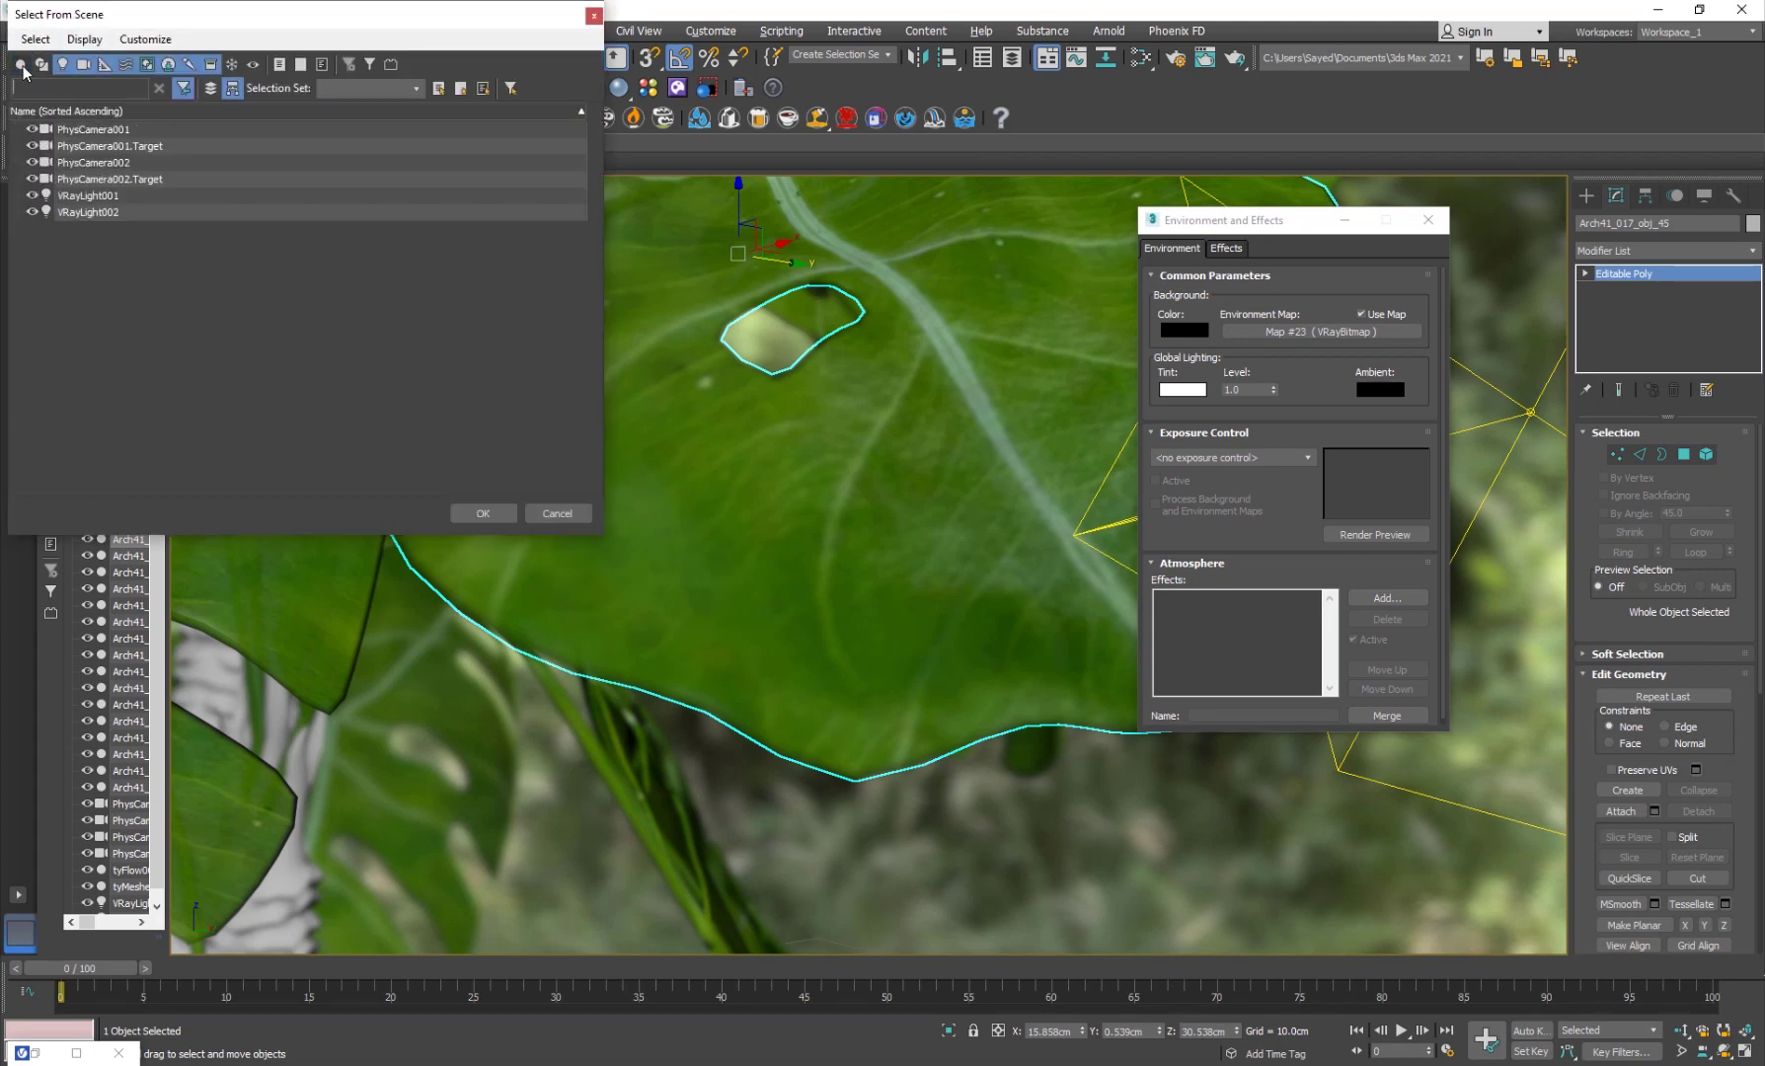
{"action": "double_click", "coordinate": [122, 164]}
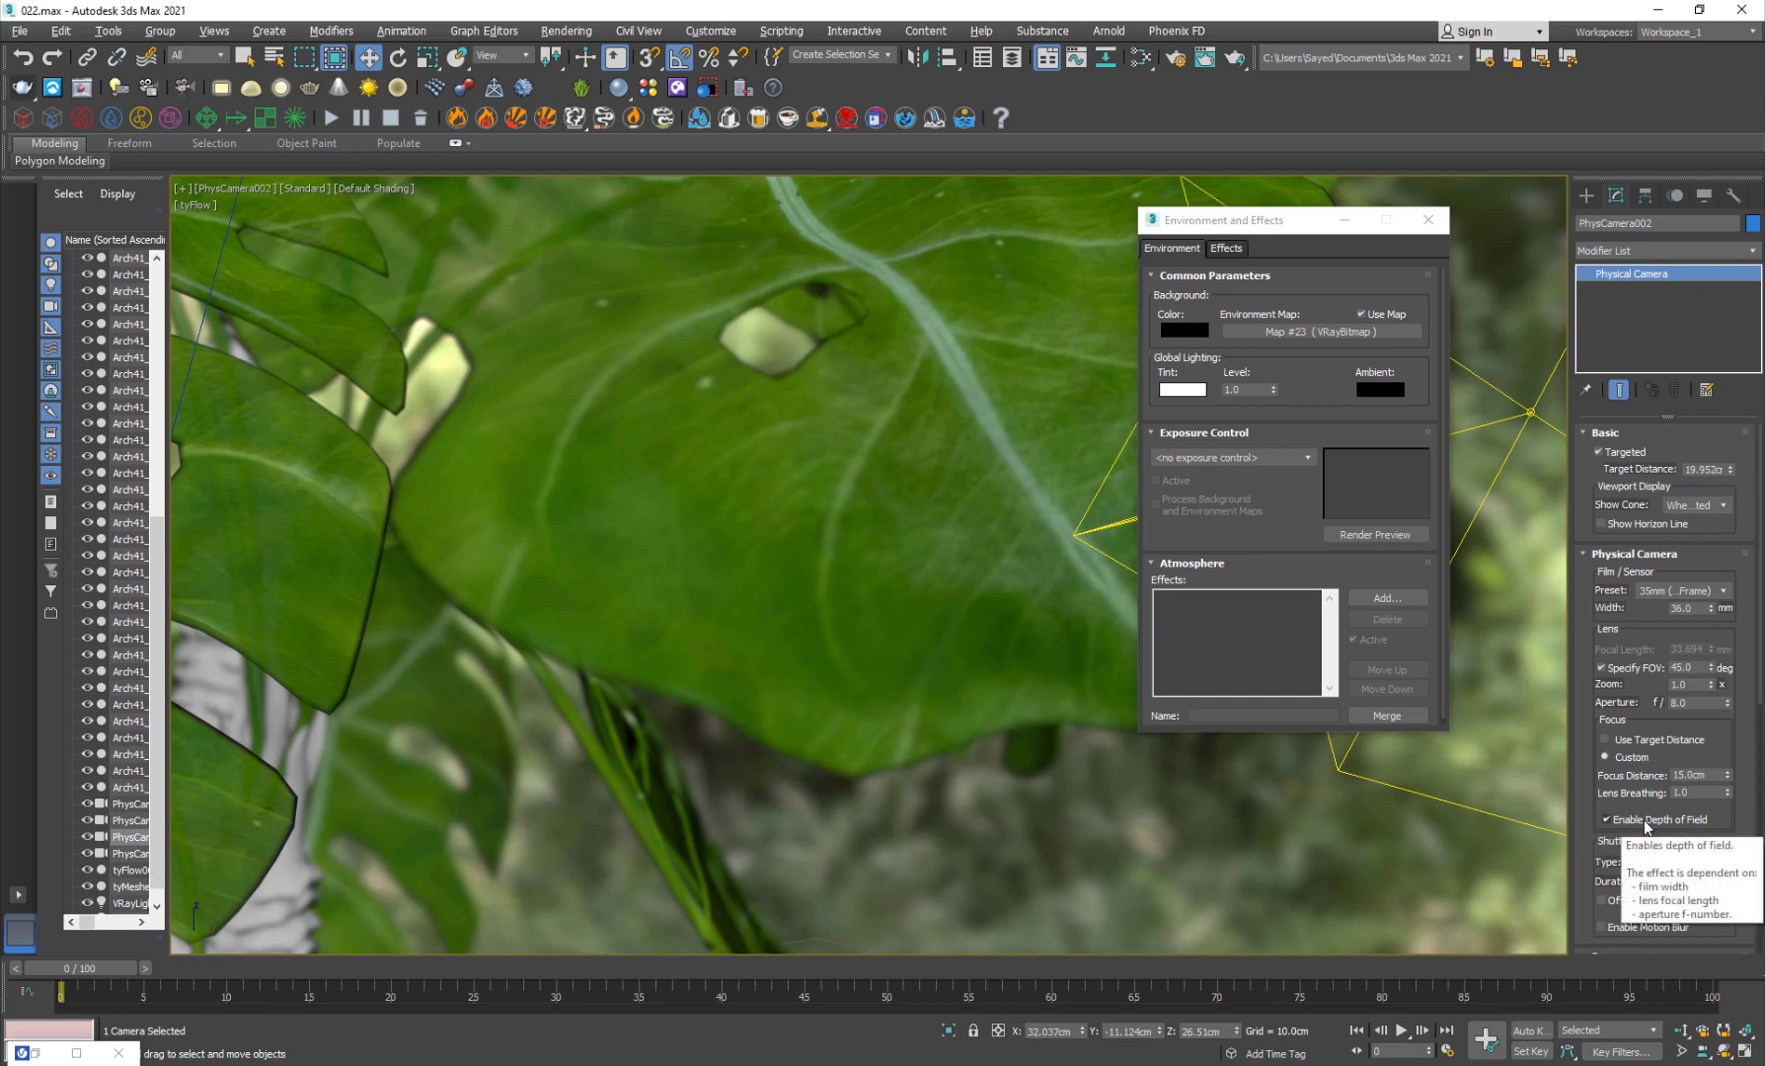
{"action": "scroll", "coordinate": [1629, 711], "scroll_direction": "down", "scroll_amount": 2}
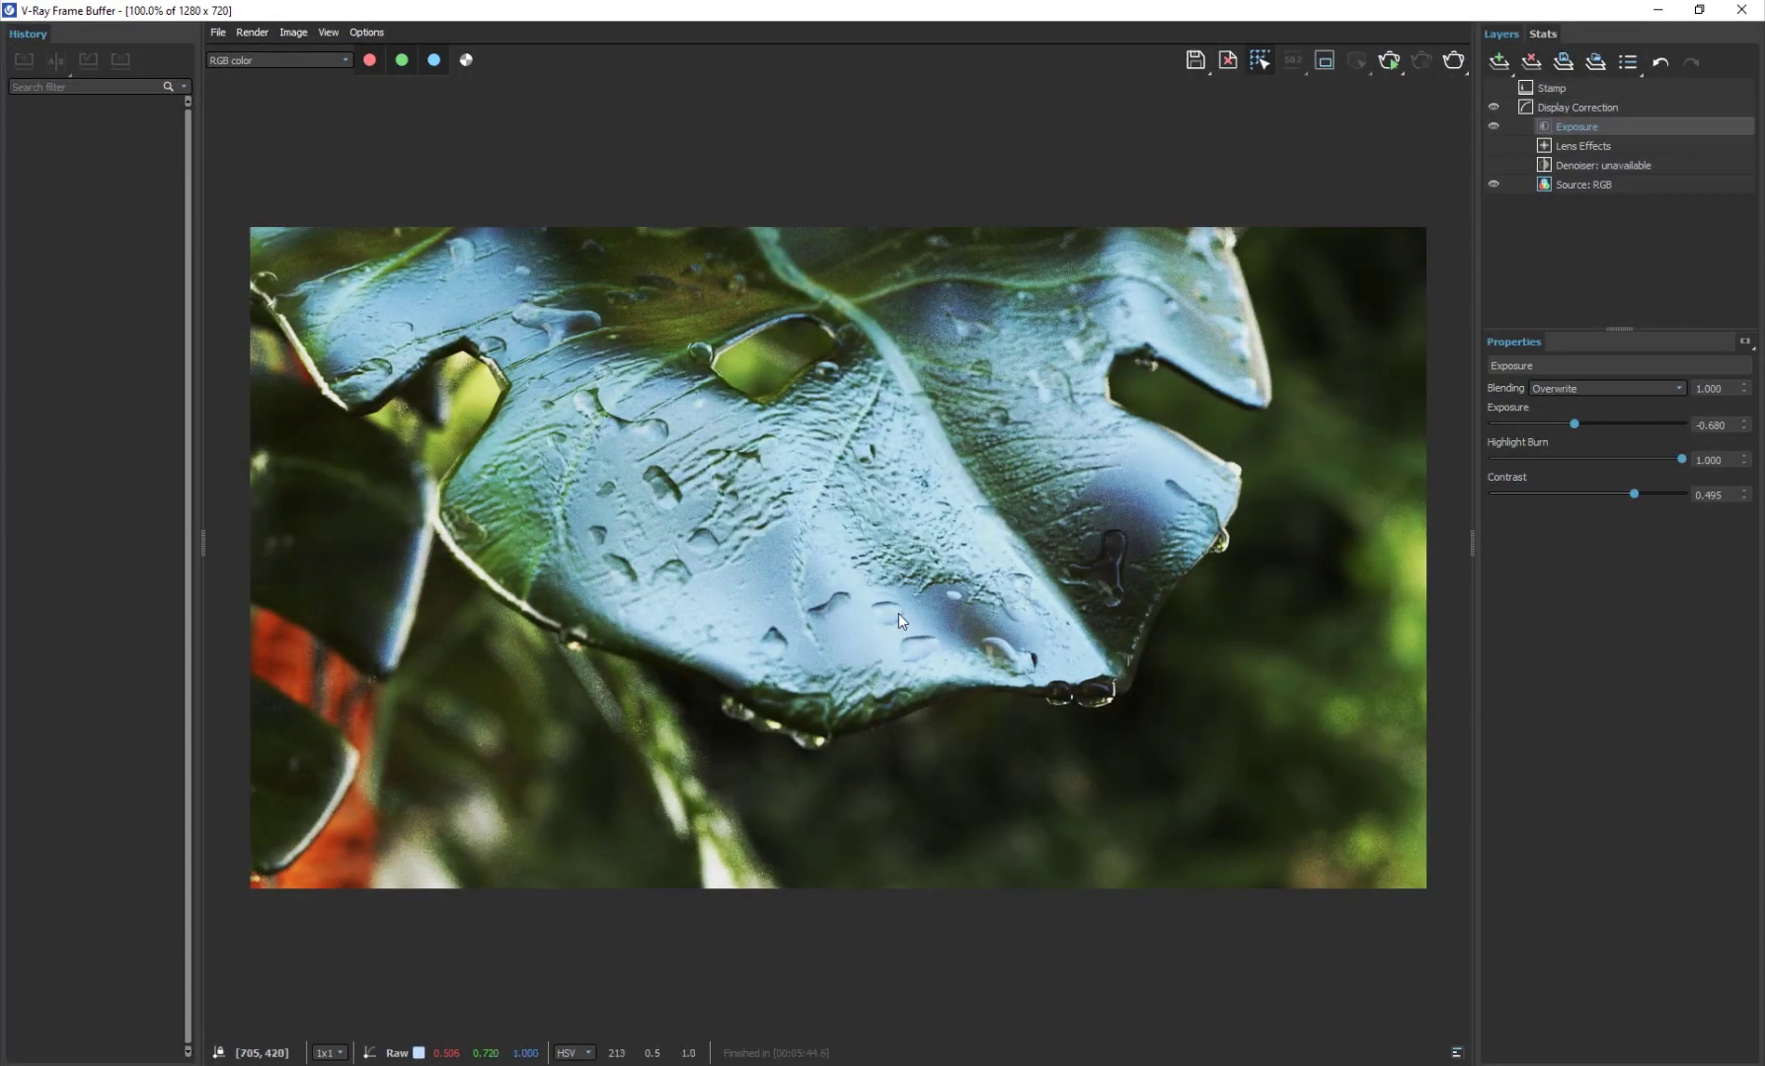
{"action": "scroll", "coordinate": [968, 593], "scroll_direction": "up", "scroll_amount": 3}
{"action": "double_click", "coordinate": [1085, 535]}
{"action": "scroll", "coordinate": [923, 511], "scroll_direction": "up", "scroll_amount": 2}
{"action": "scroll", "coordinate": [905, 499], "scroll_direction": "down", "scroll_amount": 2}
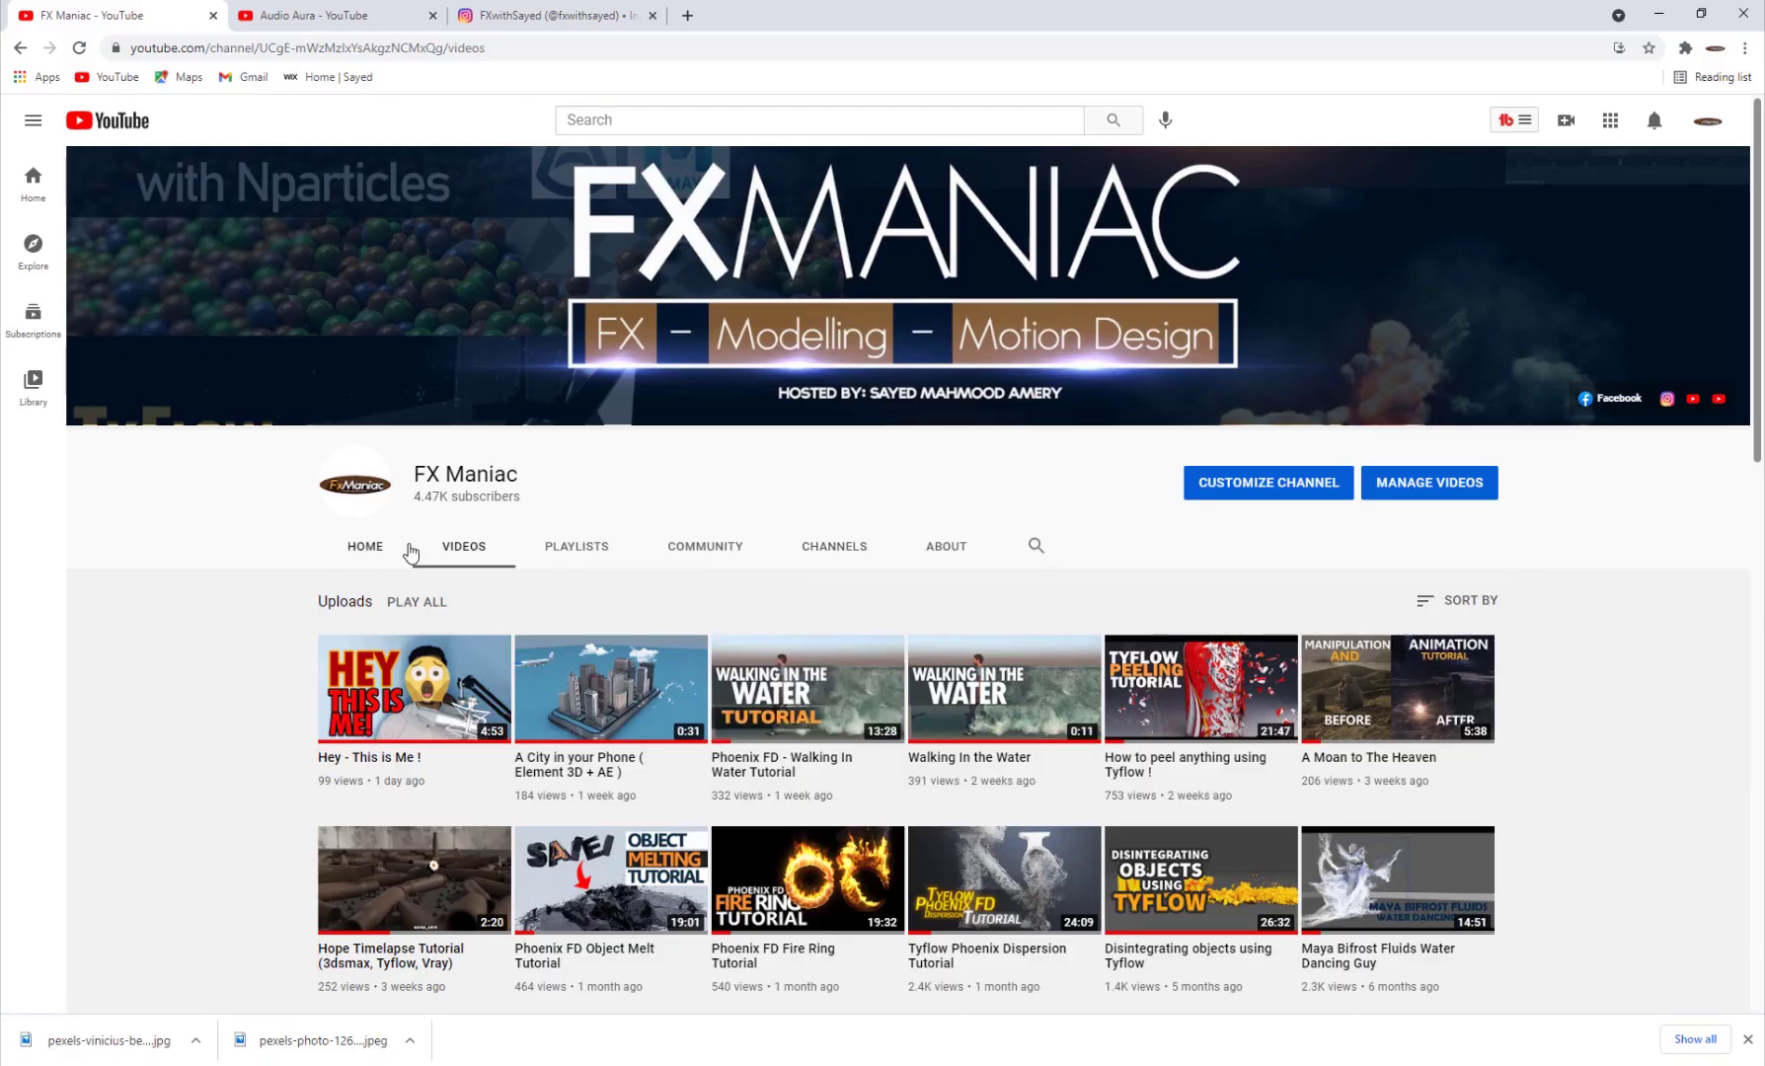
- Bring up the subscribed Audio Aura YouTube channel and browse its music uploads
{"action": "mouse_move", "coordinate": [816, 720]}
{"action": "left_click", "coordinate": [310, 14]}
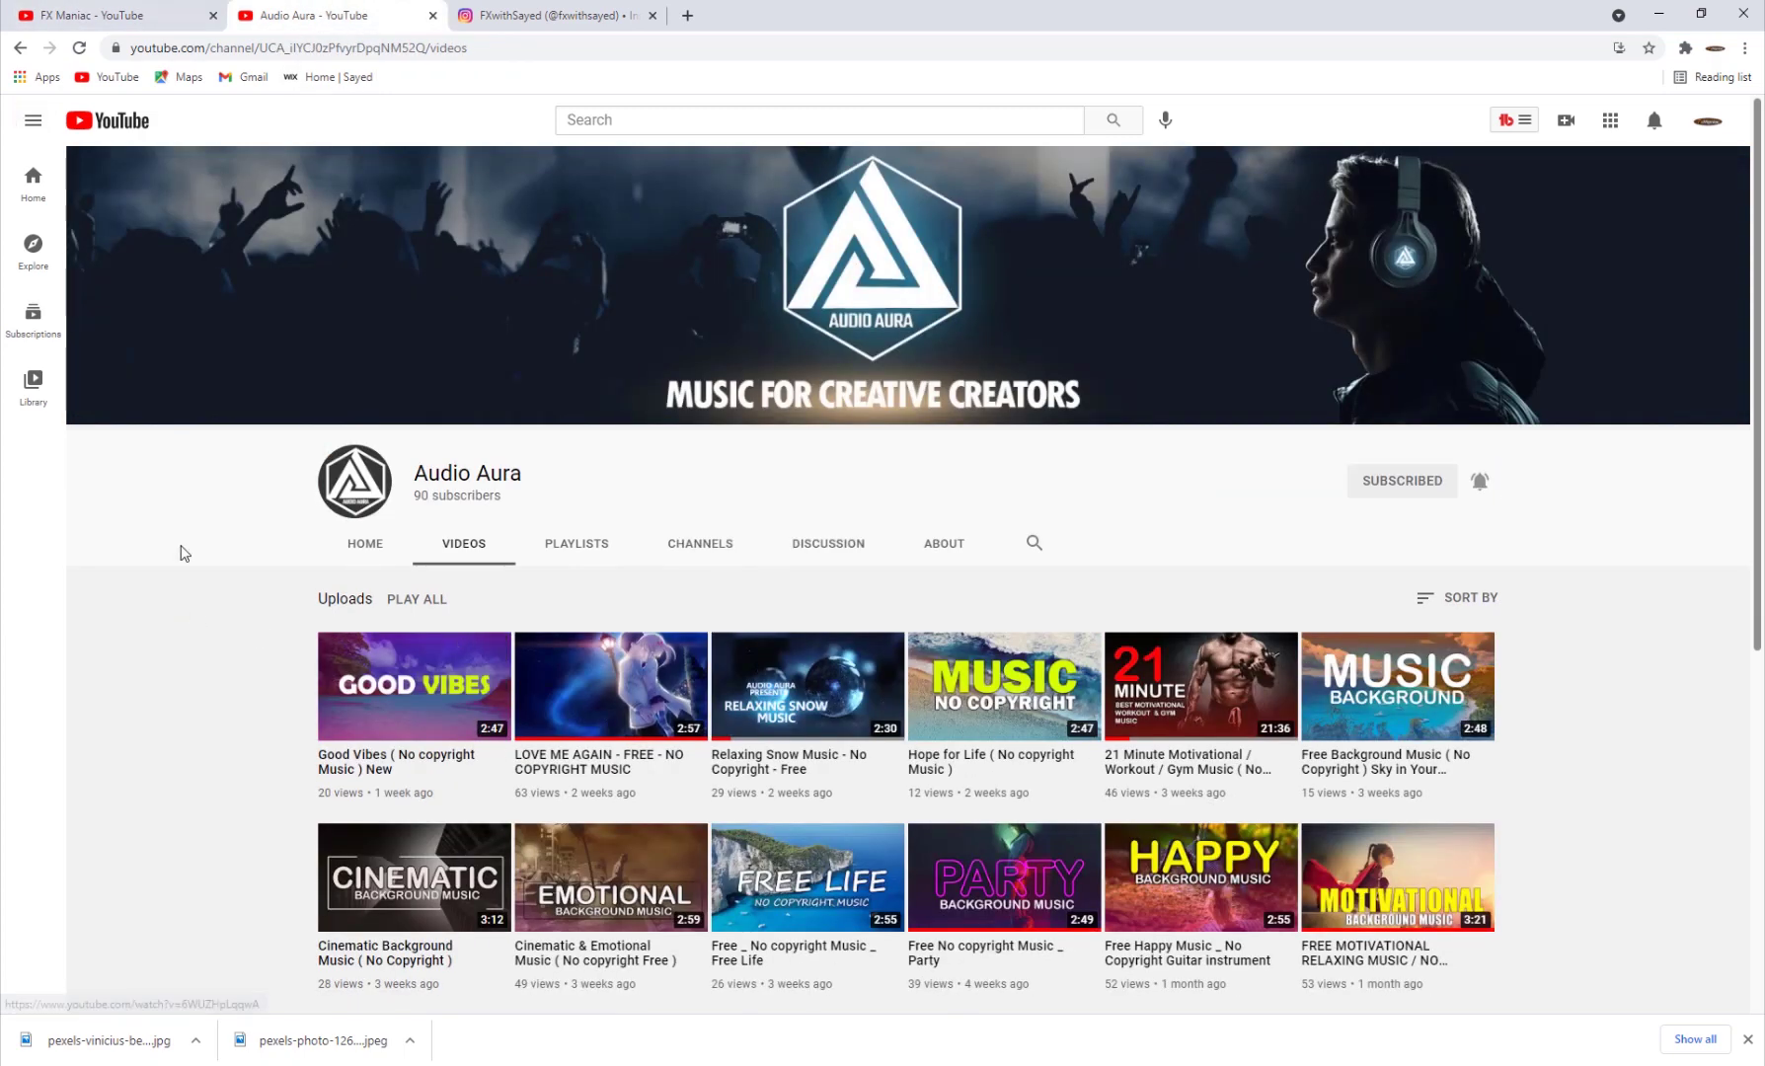
{"action": "scroll", "coordinate": [474, 434], "scroll_direction": "down", "scroll_amount": 3}
{"action": "scroll", "coordinate": [493, 449], "scroll_direction": "up", "scroll_amount": 3}
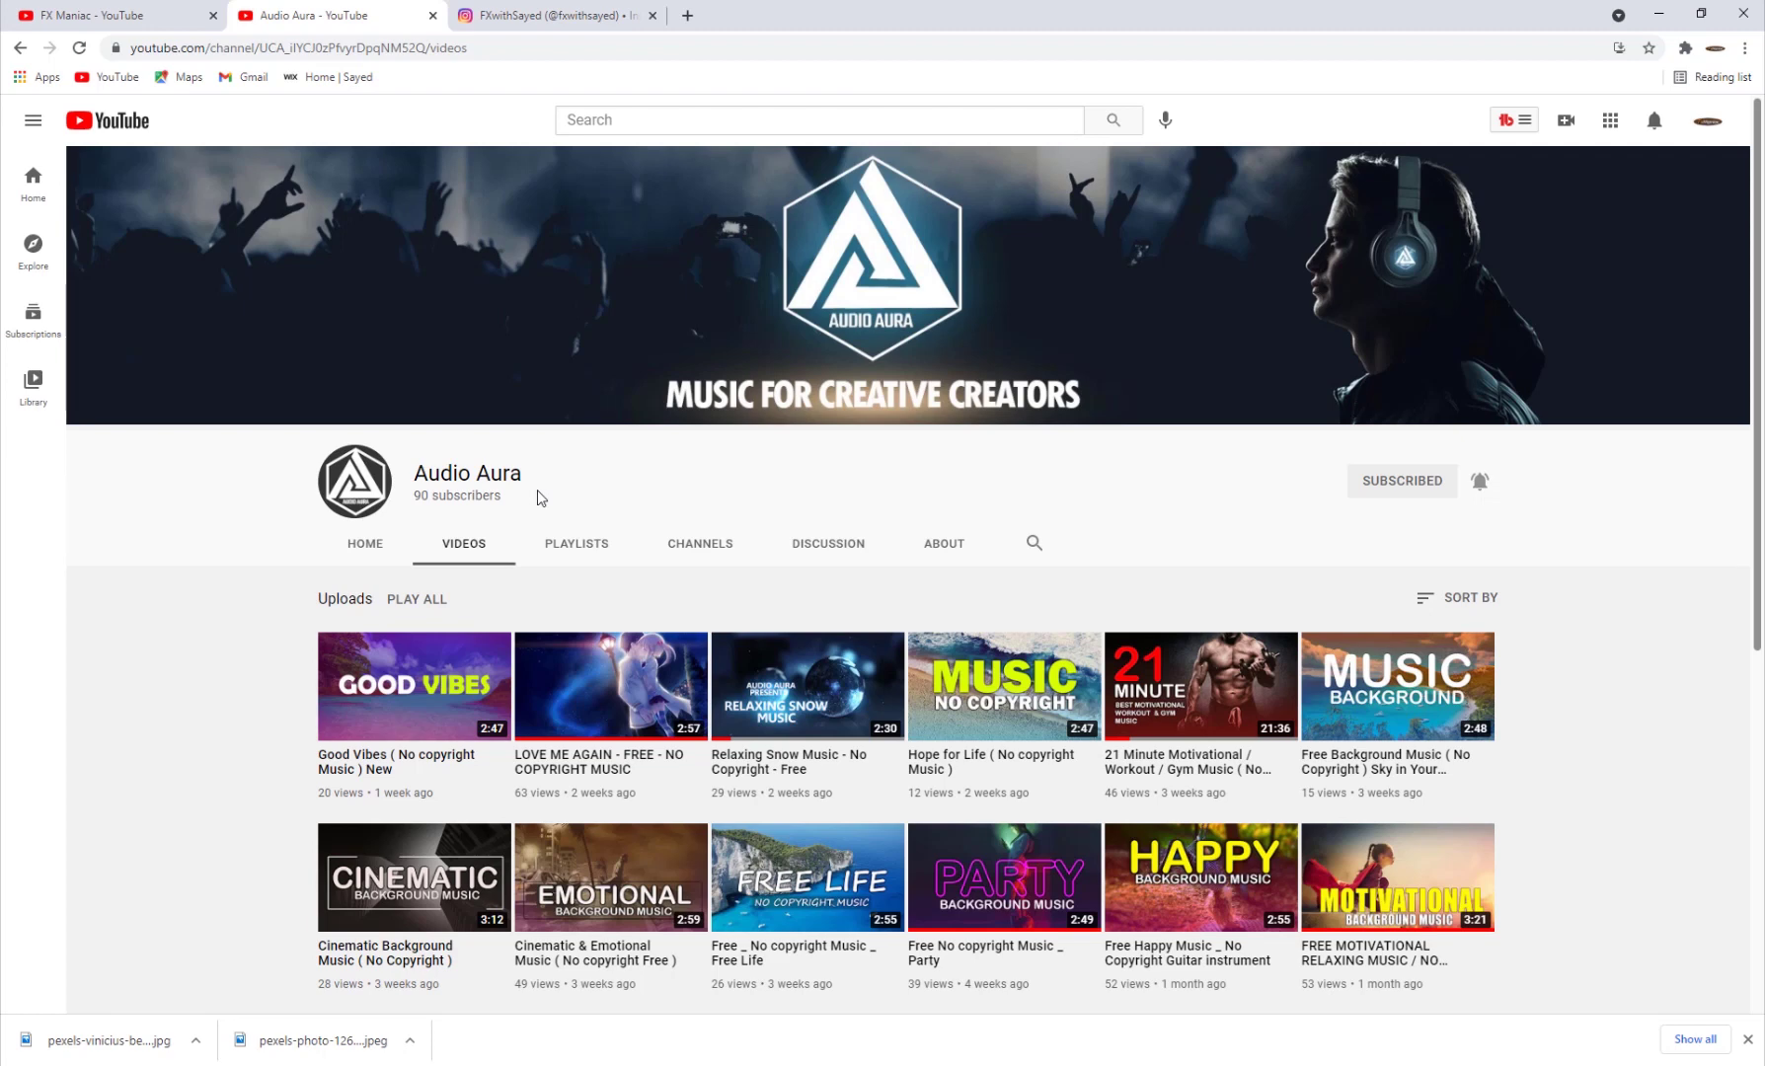
{"action": "scroll", "coordinate": [623, 544], "scroll_direction": "down", "scroll_amount": 3}
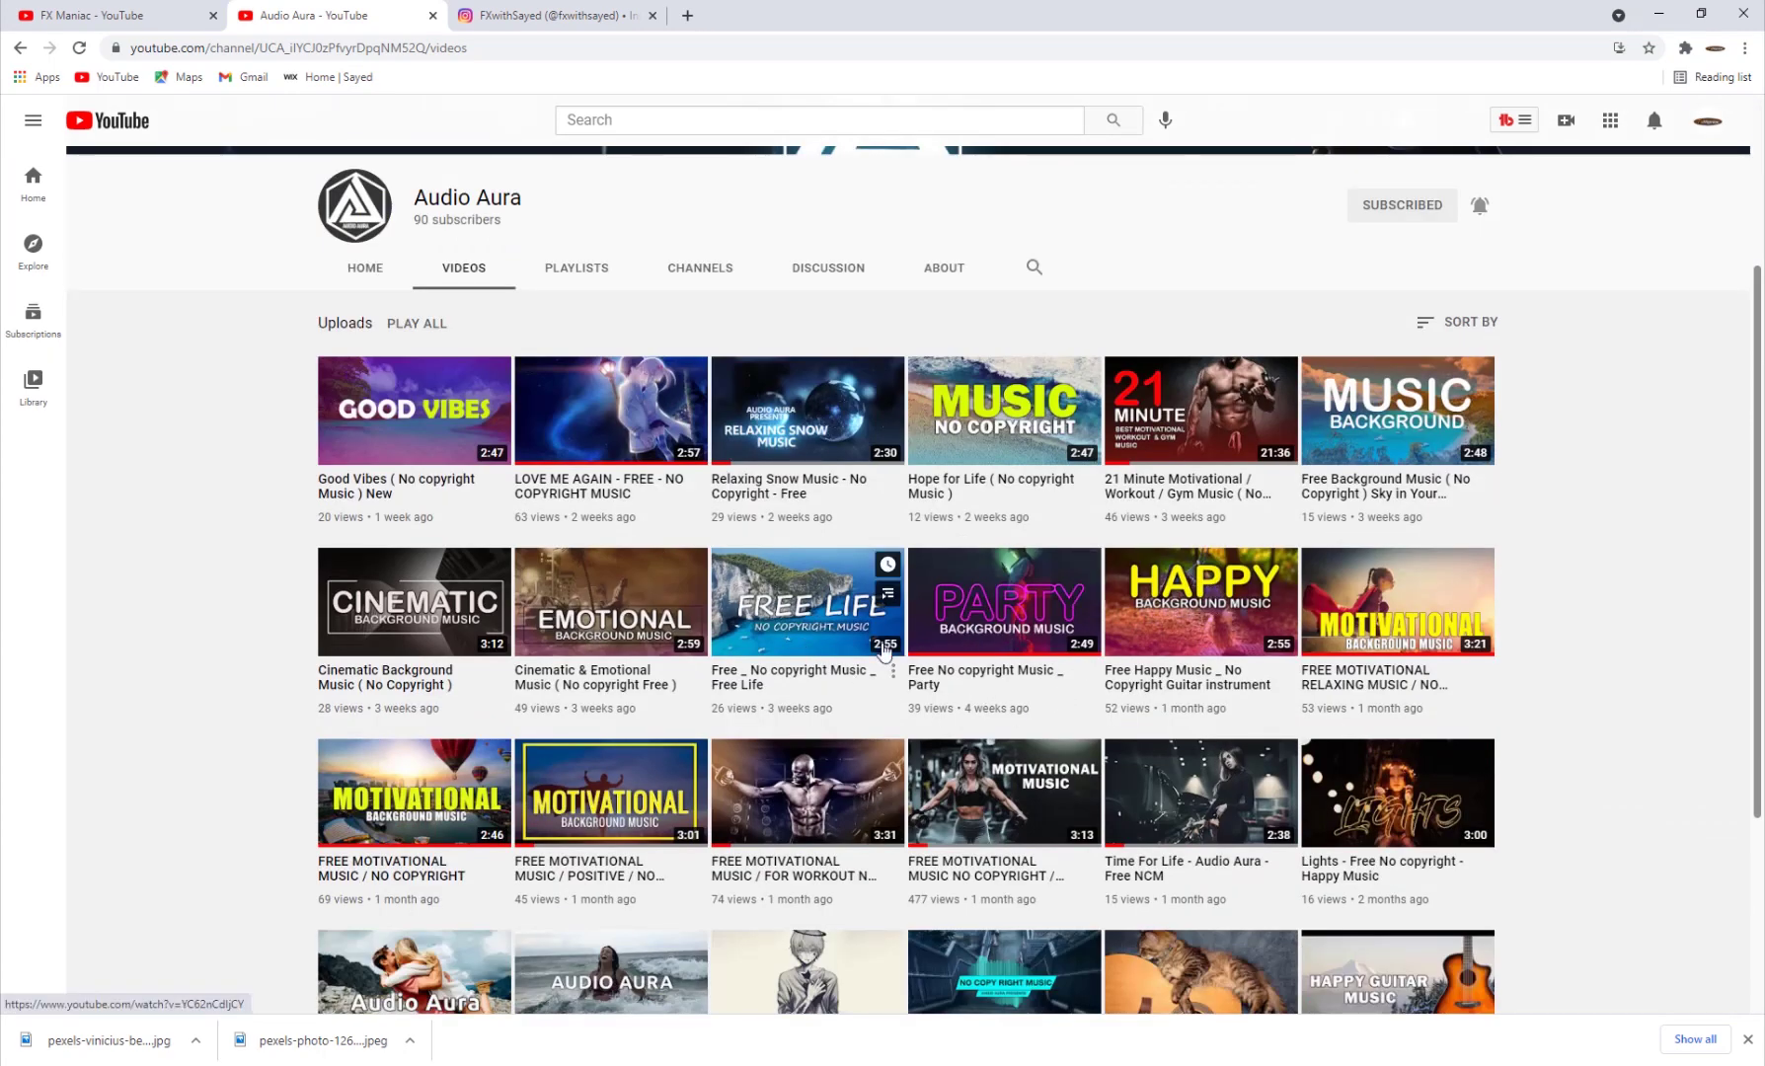
{"action": "scroll", "coordinate": [849, 691], "scroll_direction": "up", "scroll_amount": 3}
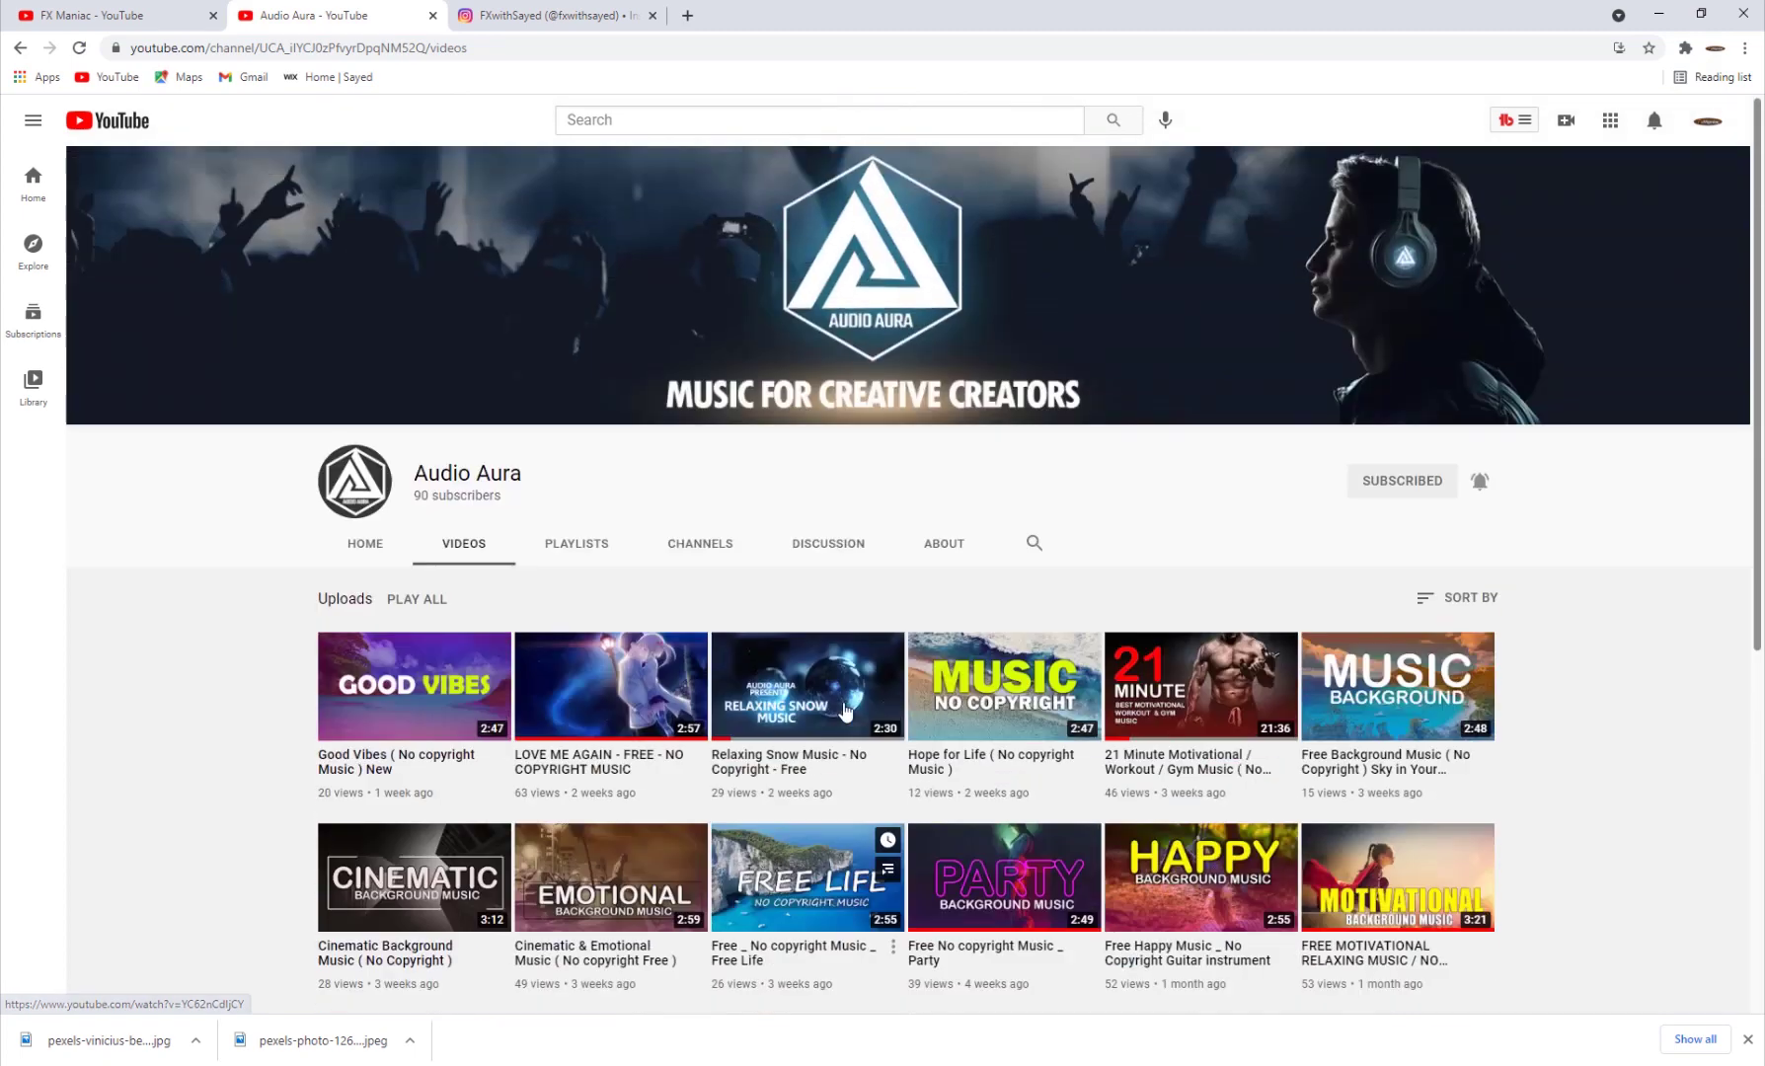
- Show the creator's Instagram profile and look over its 35-post video grid
{"action": "left_click", "coordinate": [533, 17]}
{"action": "scroll", "coordinate": [556, 524], "scroll_direction": "down", "scroll_amount": 5}
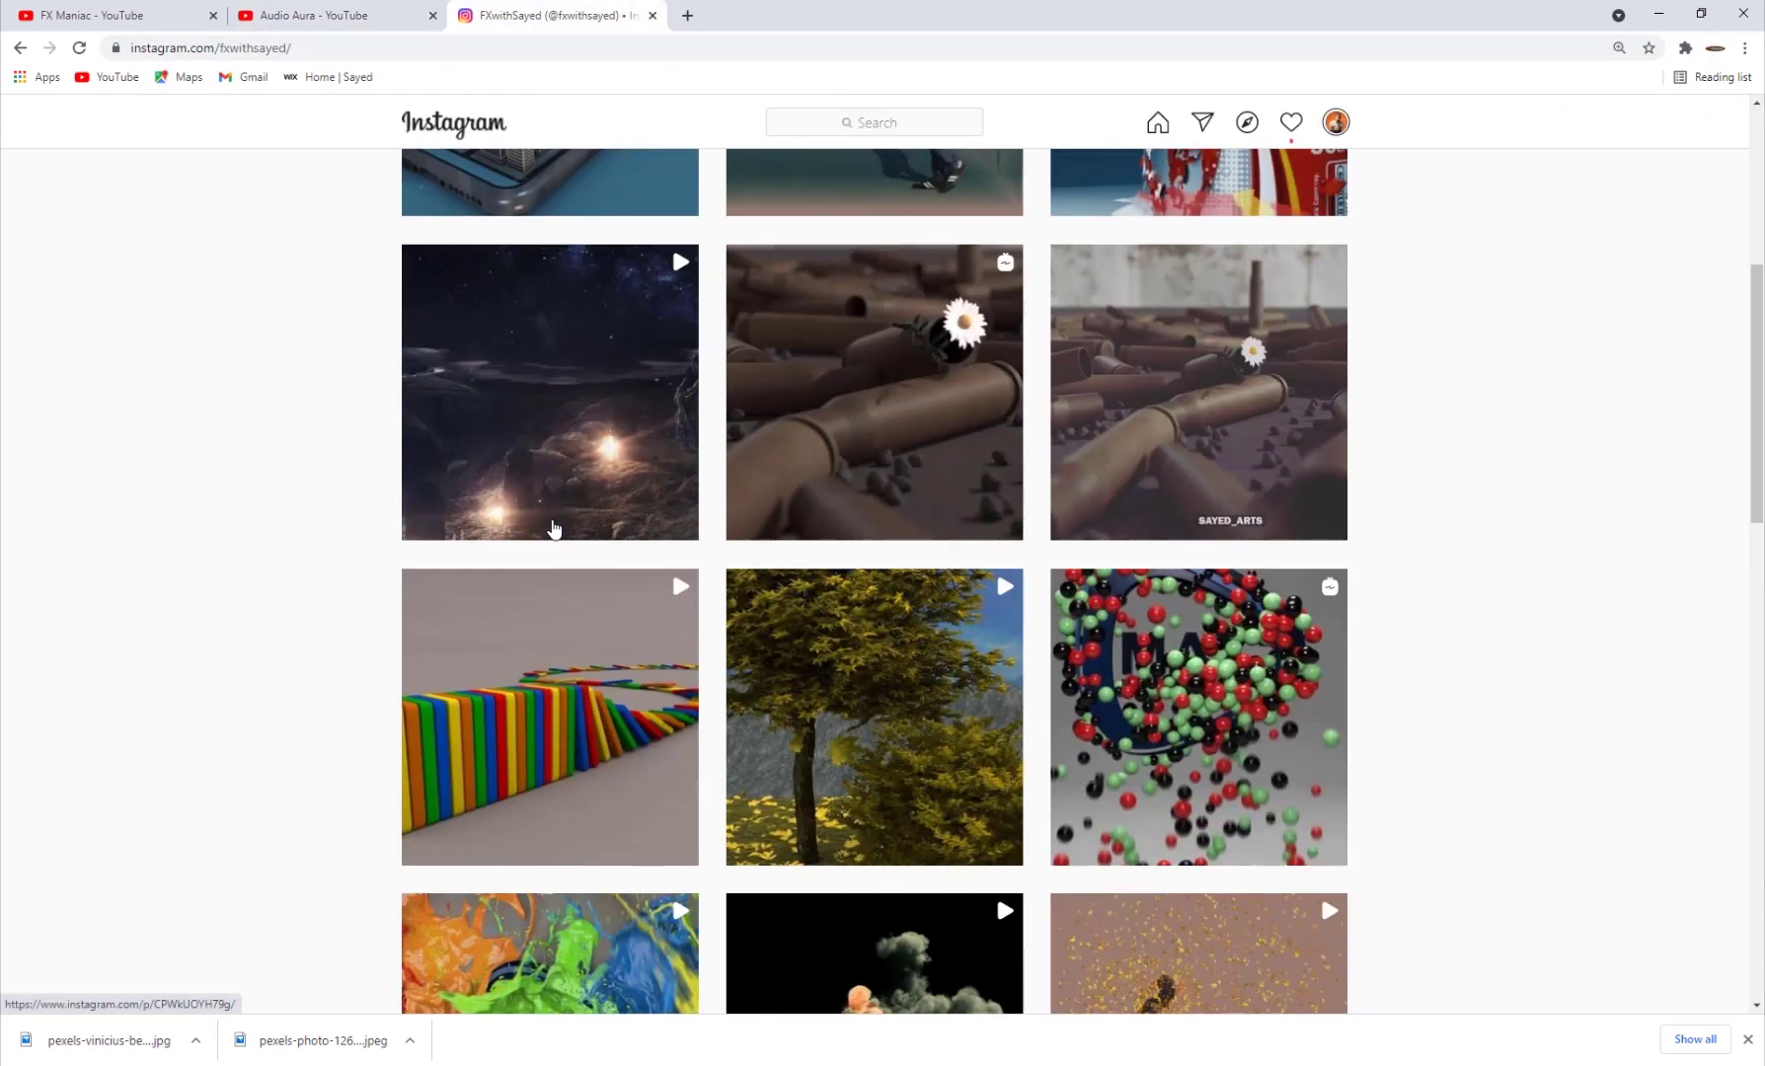
{"action": "scroll", "coordinate": [554, 529], "scroll_direction": "up", "scroll_amount": 5}
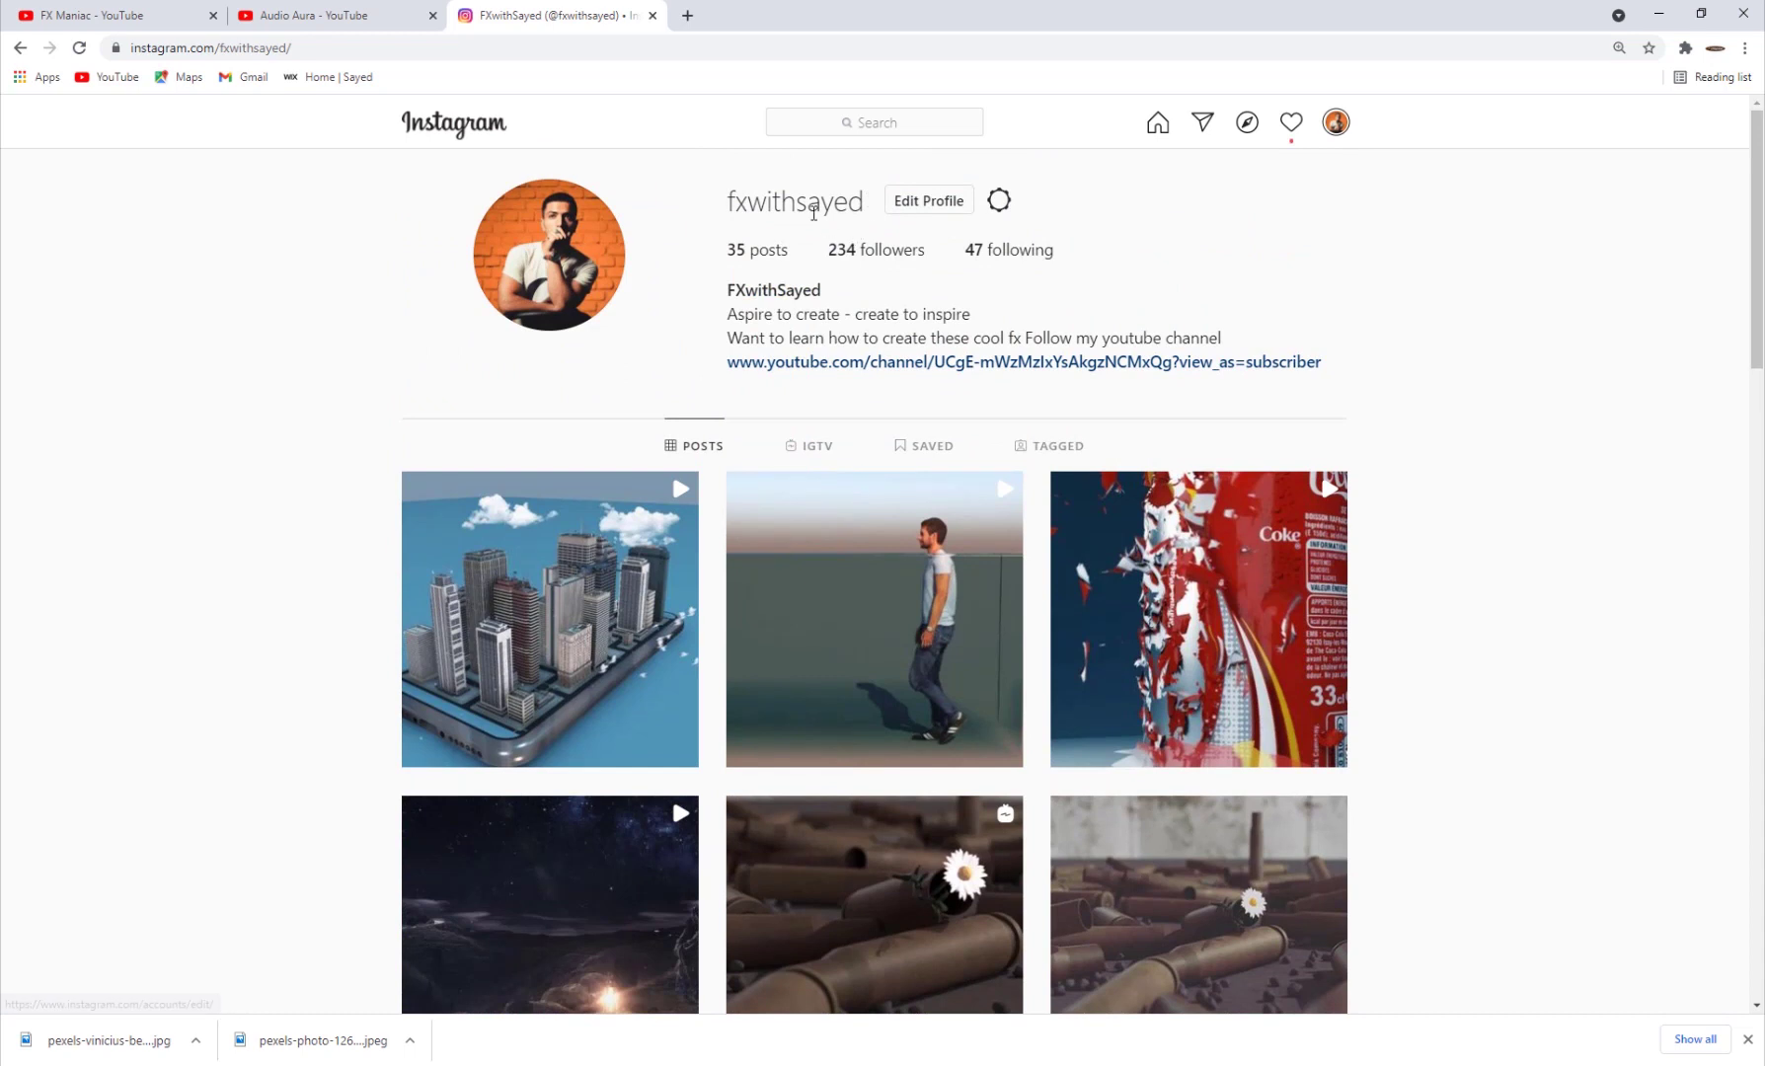